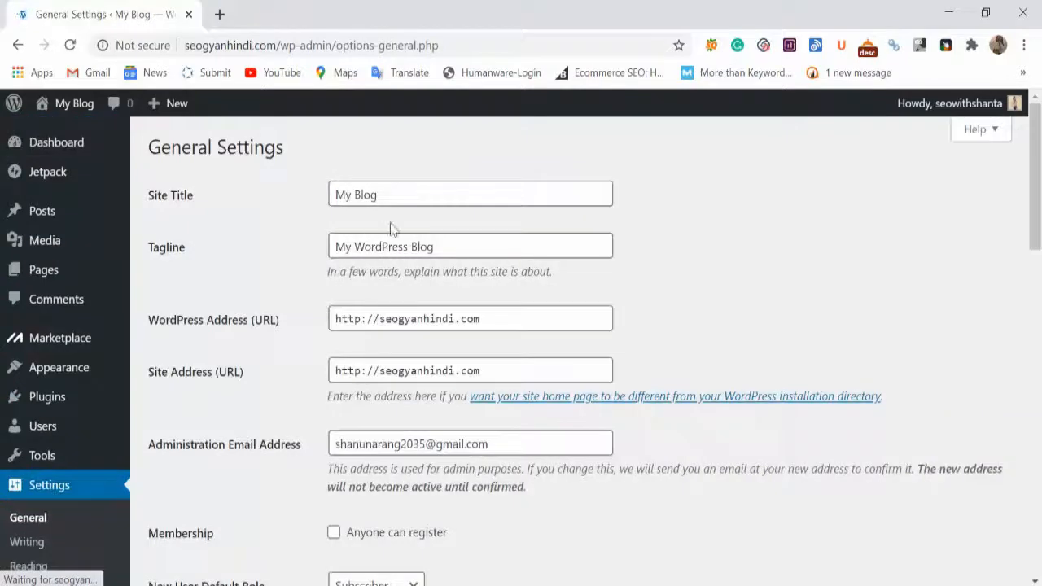
Step: Set the site title to "SEO Gyan Hindi" and the tagline to "SEO In Hindi"
drag(398, 194, 285, 188)
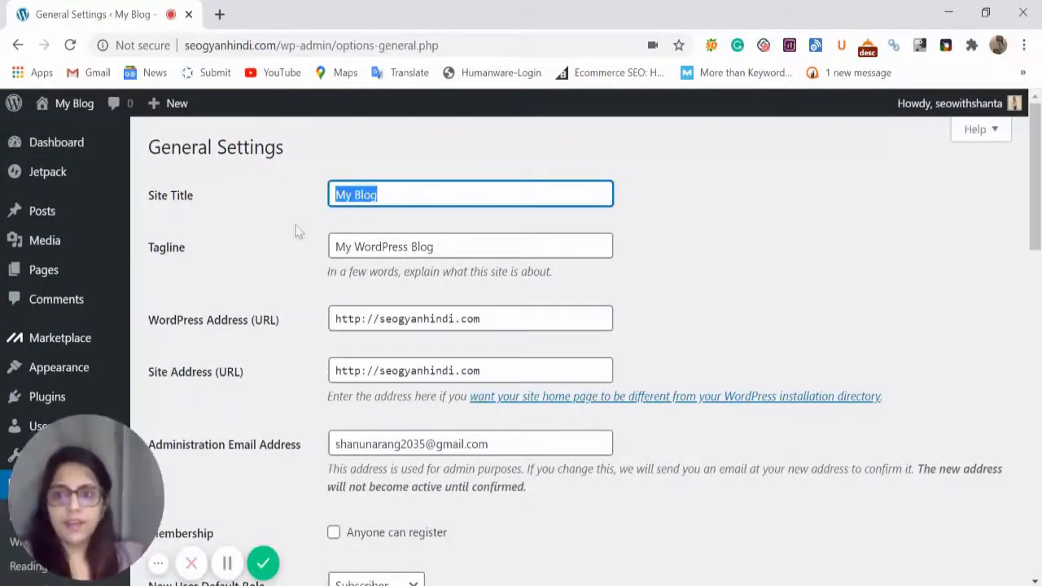
text(SEO)
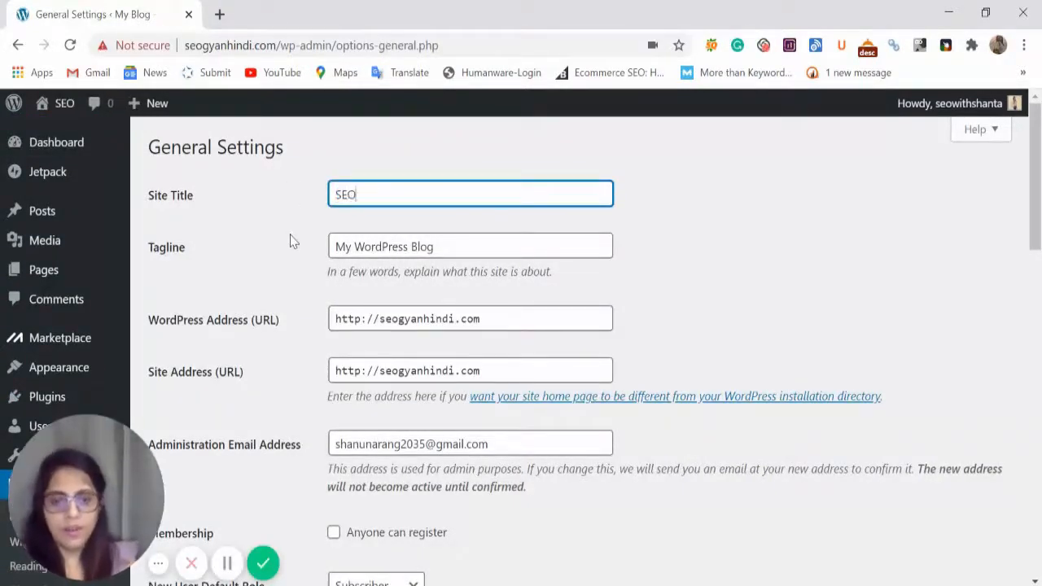
text( Gyan Hindi)
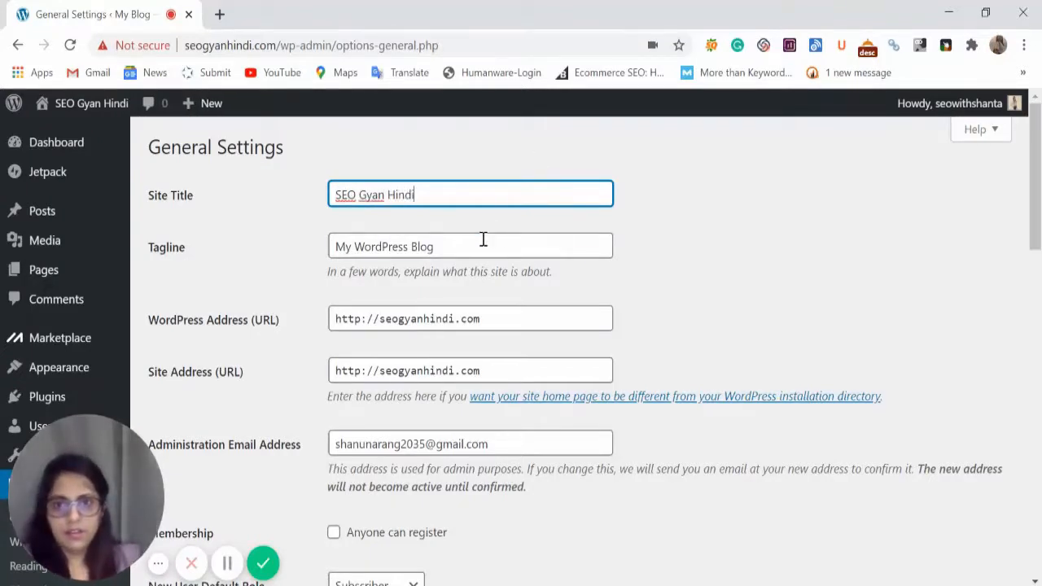
key(Tab)
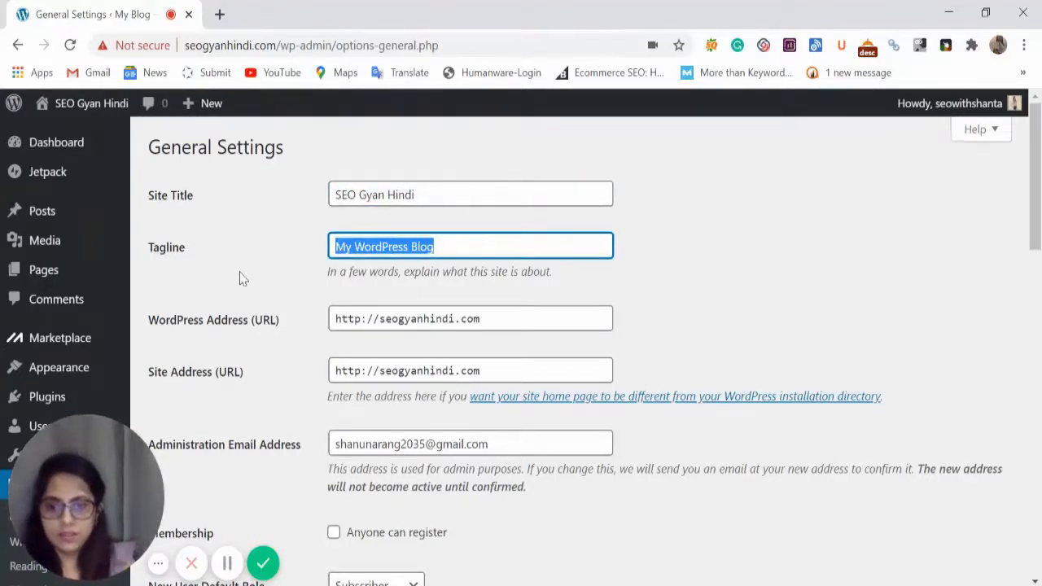
text(SEO In Hindi)
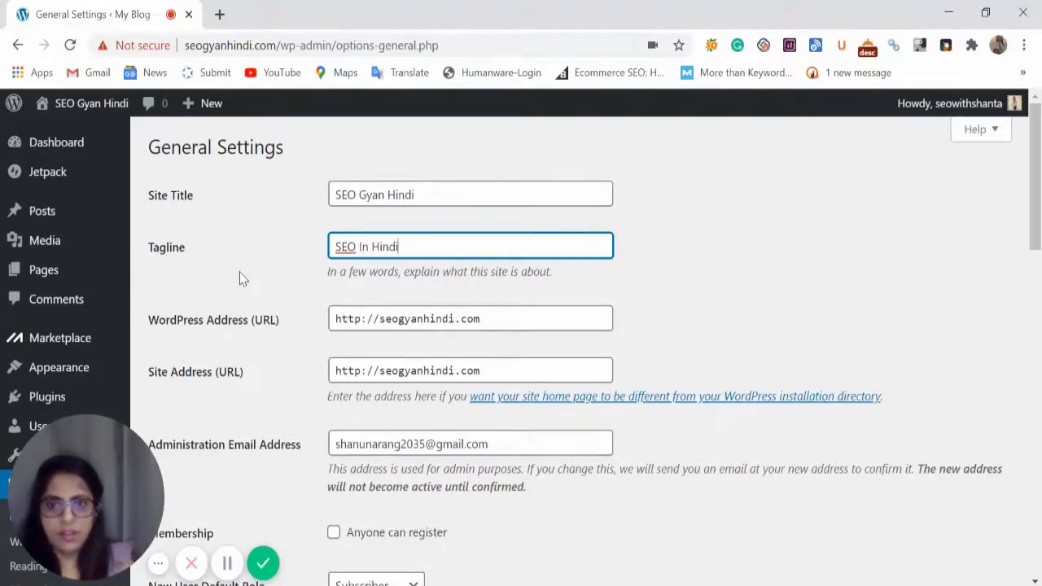
Step: Save the changes made to the general settings
scroll(561, 521, down, 3)
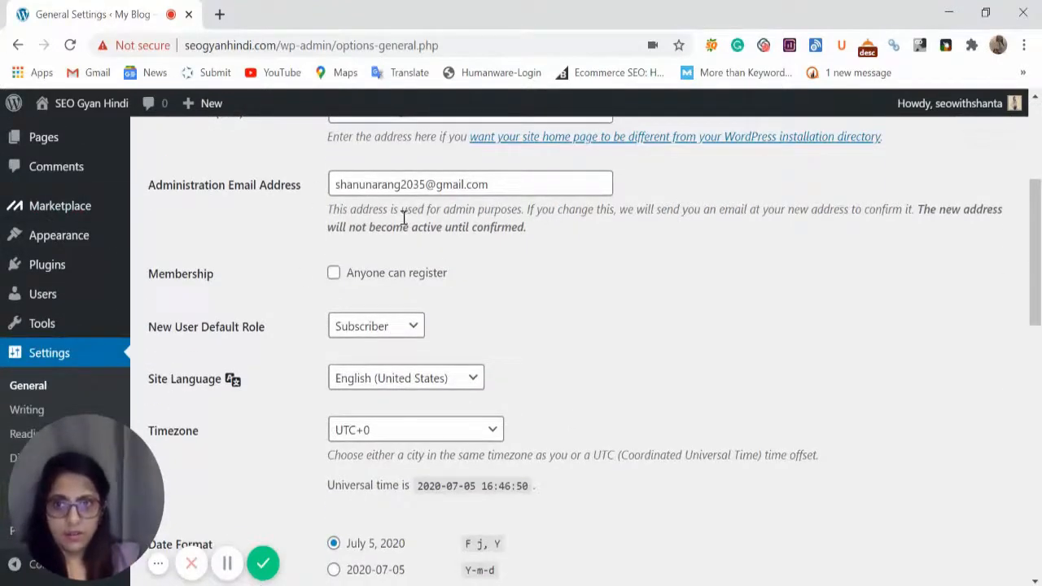
scroll(403, 218, down, 1)
scroll(495, 286, down, 5)
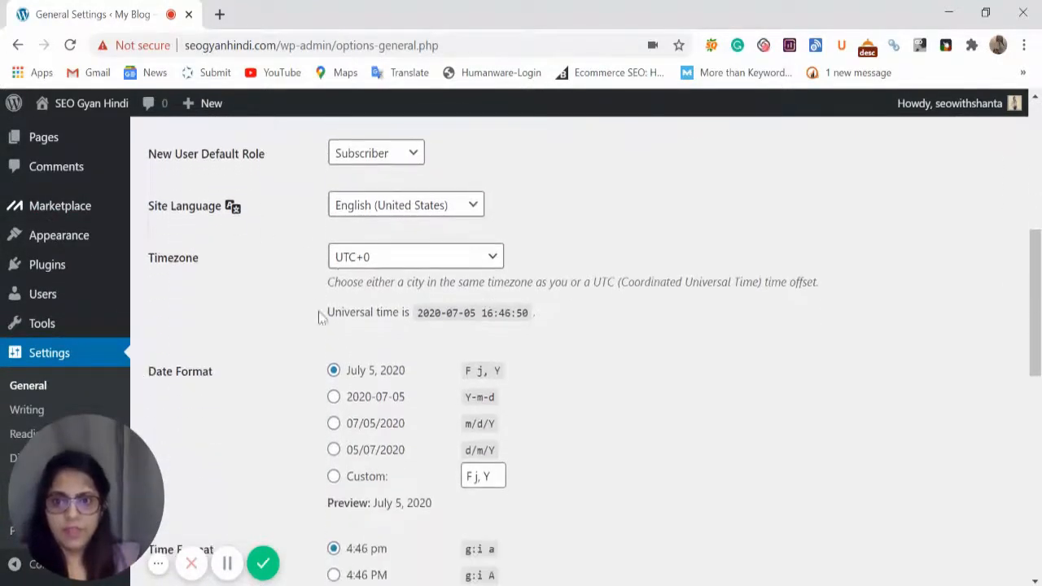
scroll(346, 309, down, 4)
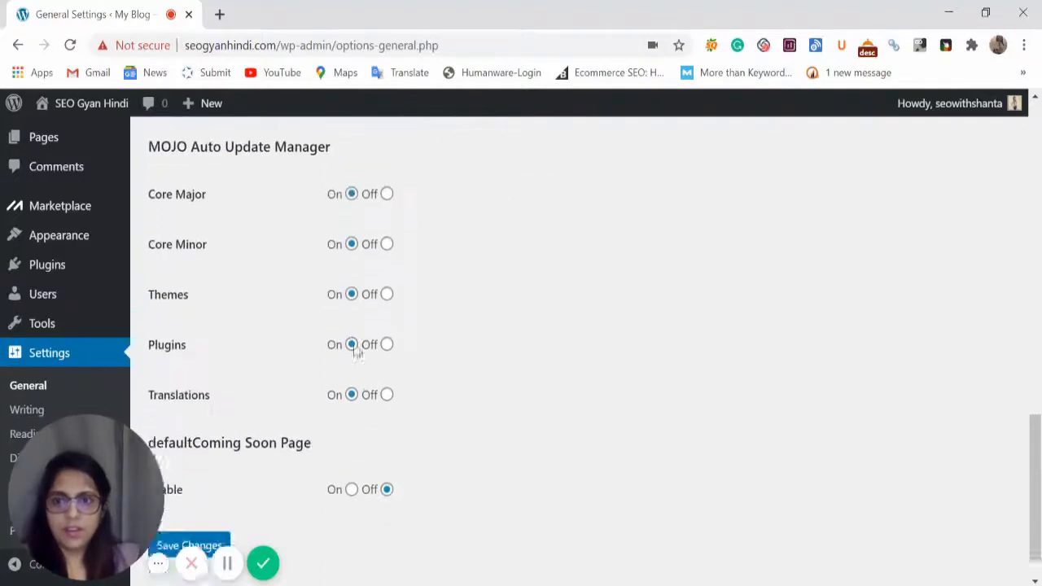
click(214, 506)
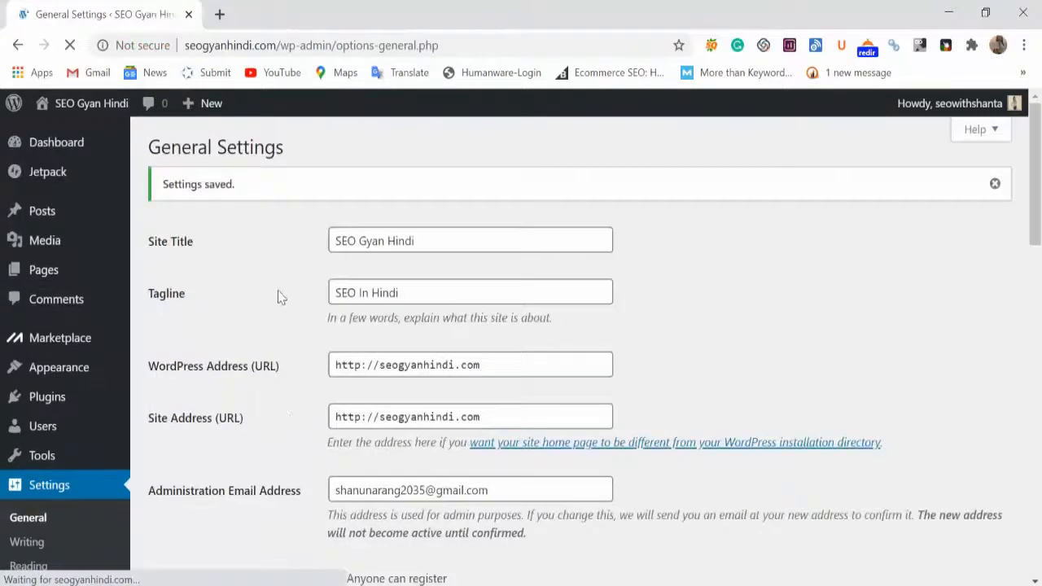
Step: Open the live site in a new browser tab and check its title and tagline
right_click(114, 117)
click(162, 122)
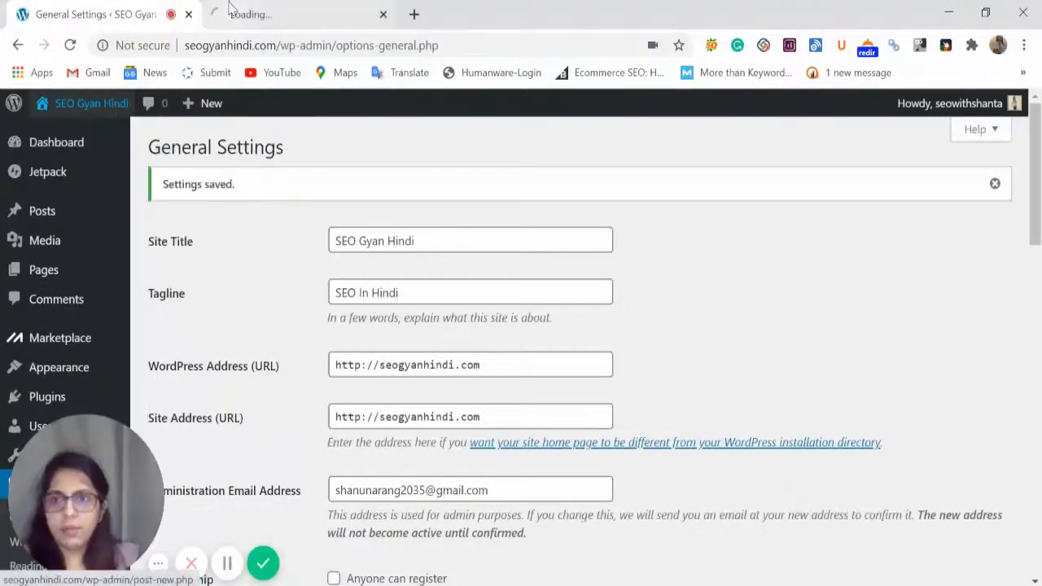
click(269, 14)
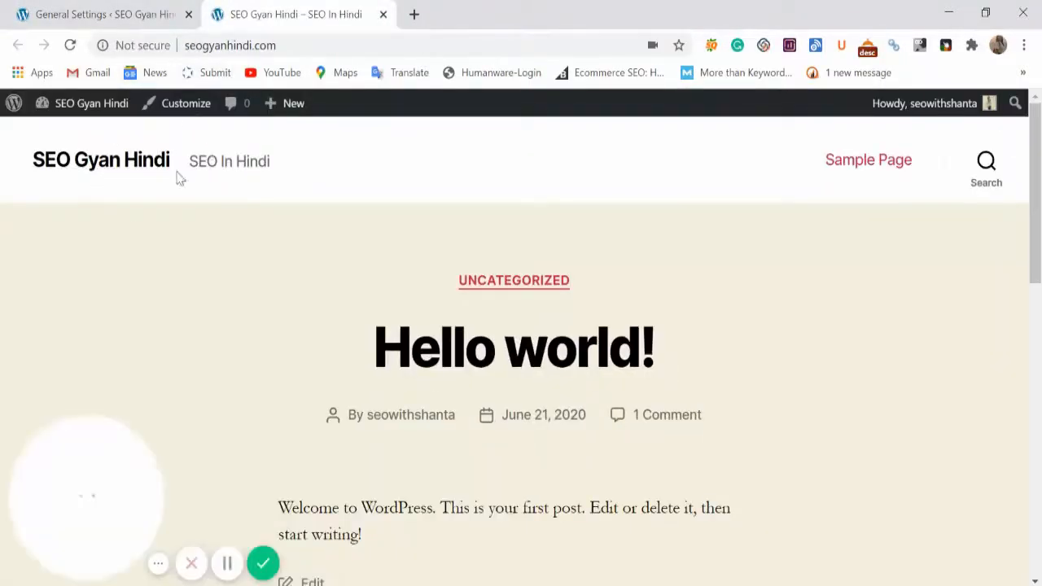
Step: Return to the WordPress admin and open the permalink settings
click(81, 14)
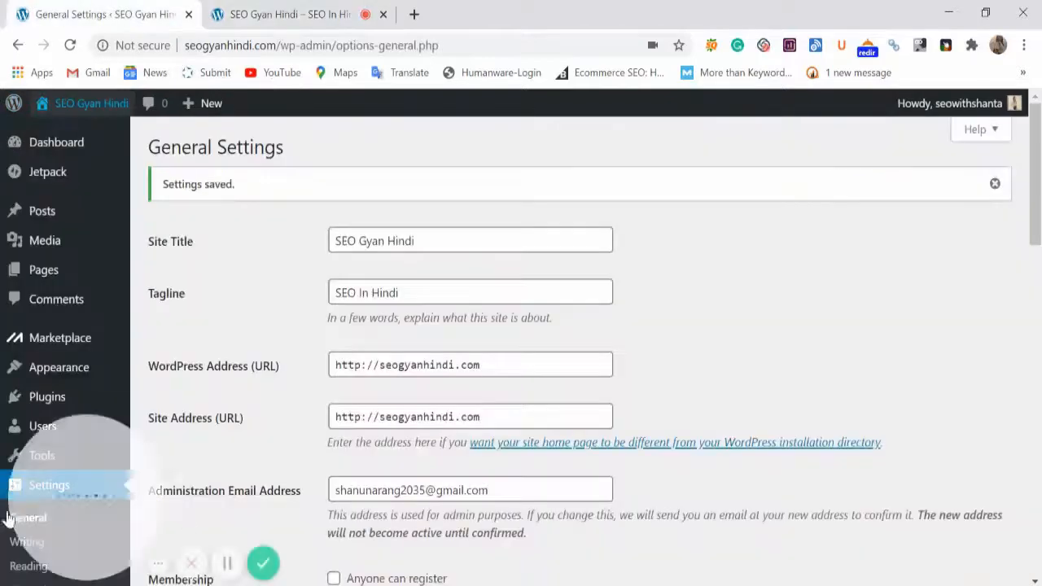
scroll(90, 362, down, 4)
scroll(56, 368, down, 3)
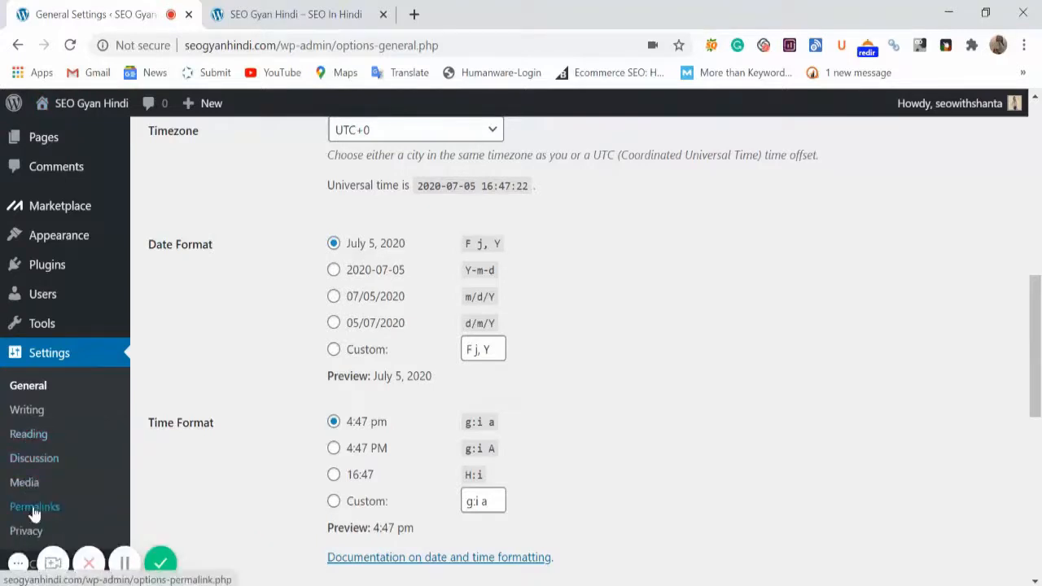
click(33, 507)
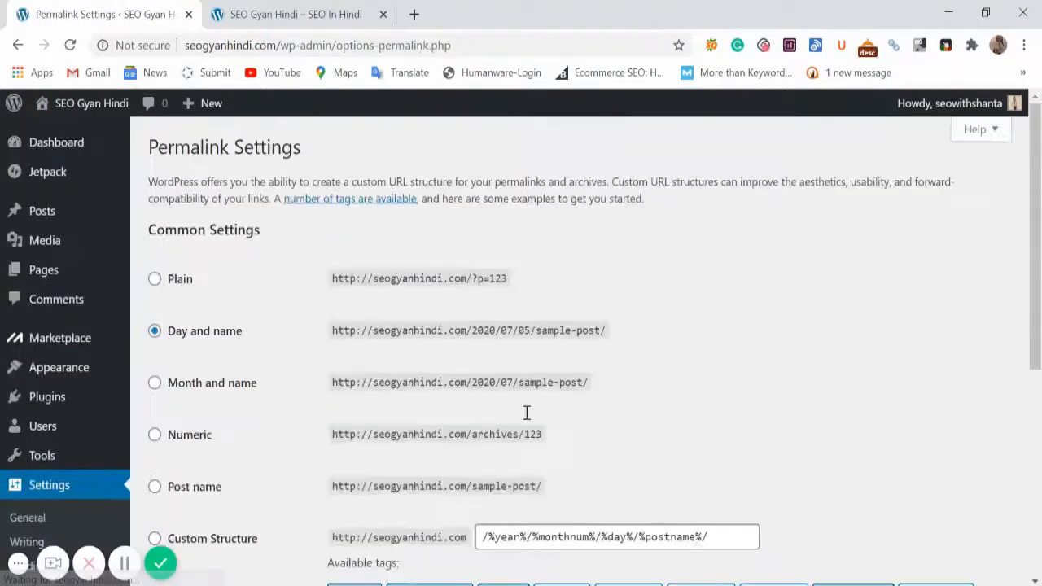
Step: Set the permalink structure to Post name and save the changes
scroll(268, 403, down, 2)
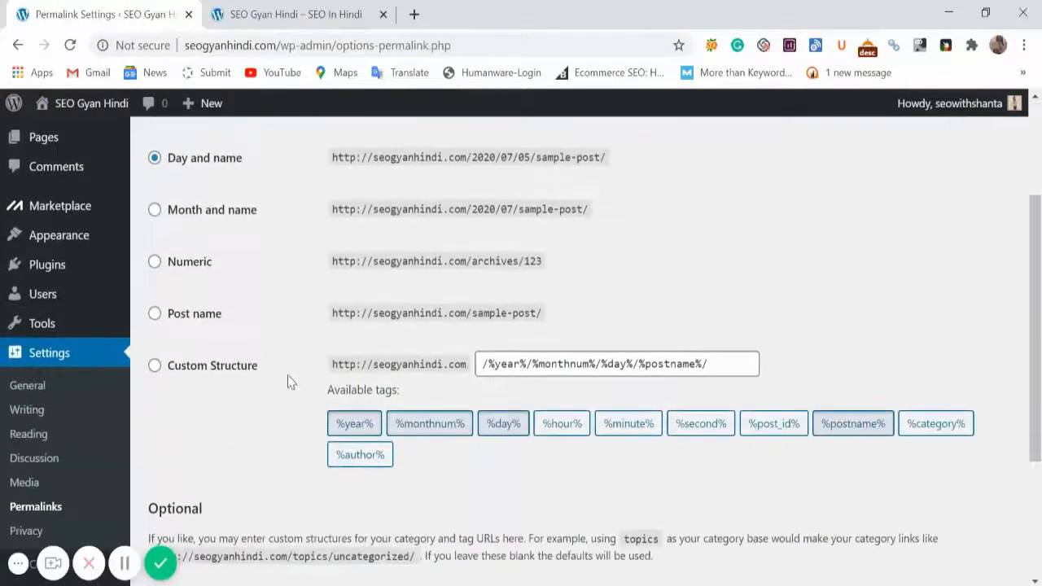
click(170, 323)
scroll(228, 403, down, 2)
scroll(236, 350, up, 1)
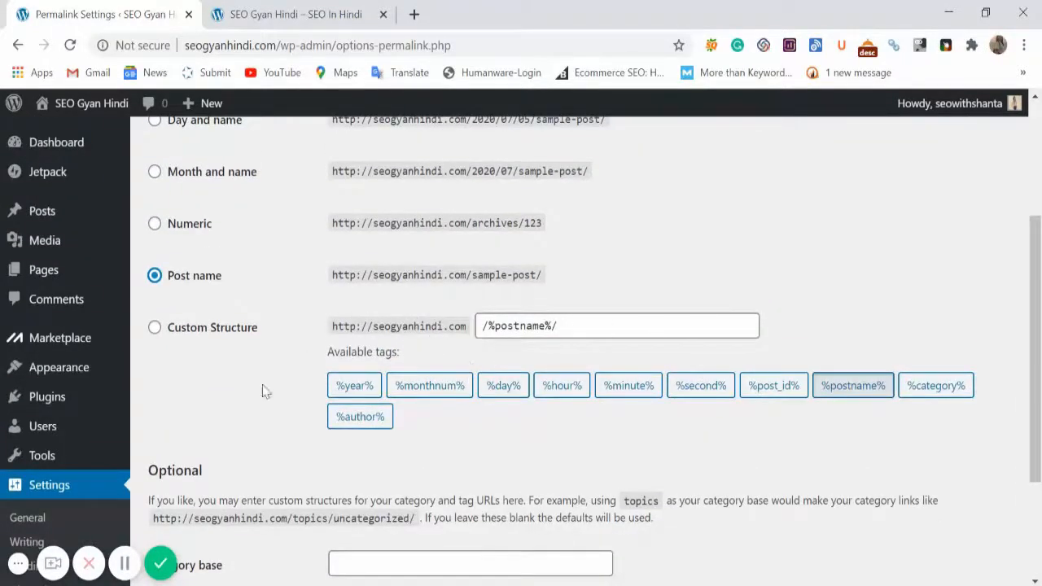
scroll(244, 424, down, 2)
click(193, 500)
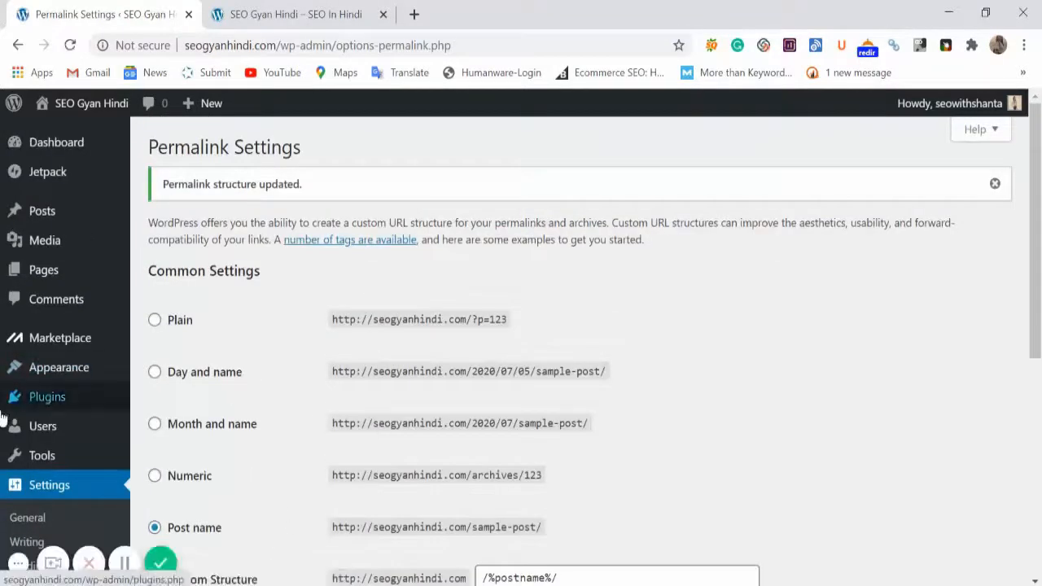
Step: Open the page for managing the site's installed themes
scroll(70, 477, down, 4)
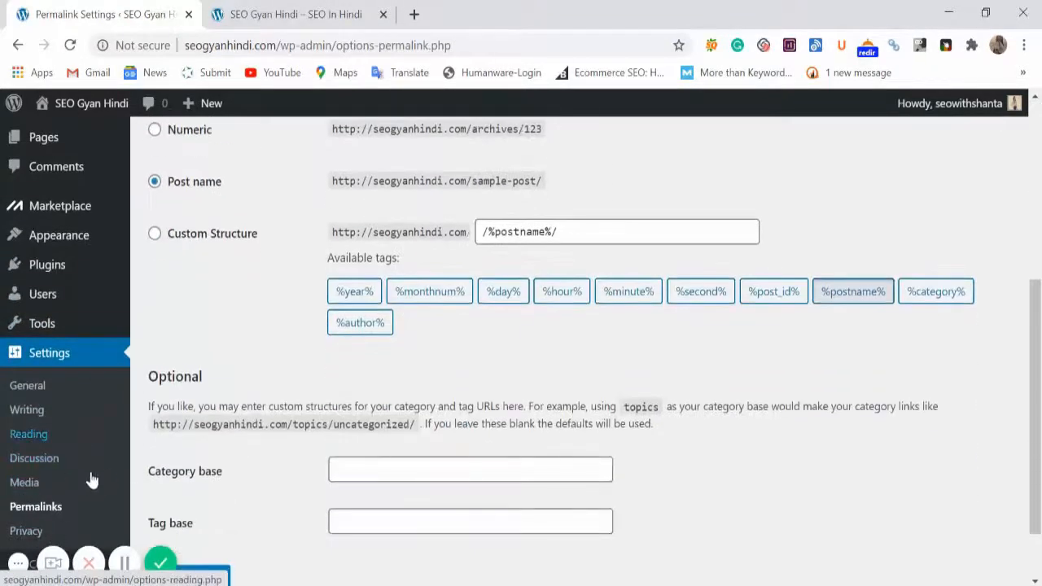
scroll(91, 481, up, 3)
scroll(91, 481, up, 1)
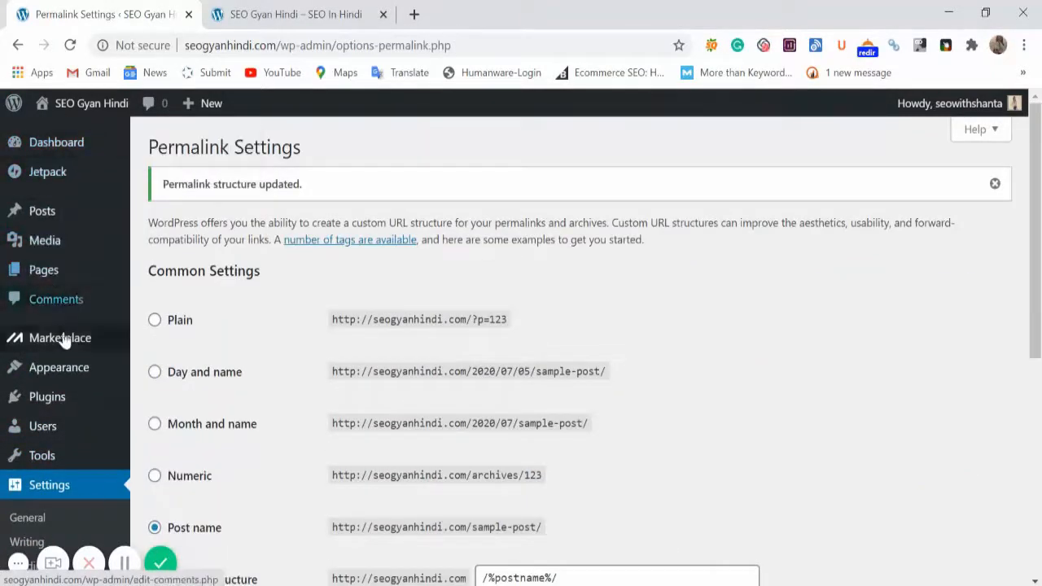
mouse_move(65, 367)
click(143, 373)
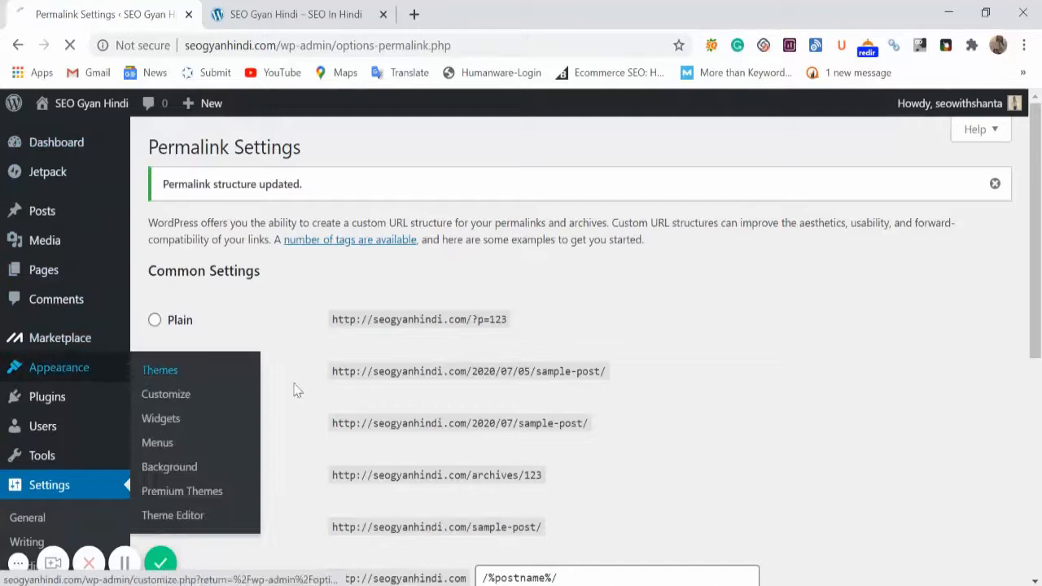
Step: Open the "Hello world!" post on the live site and examine its URL structure
click(276, 14)
click(87, 14)
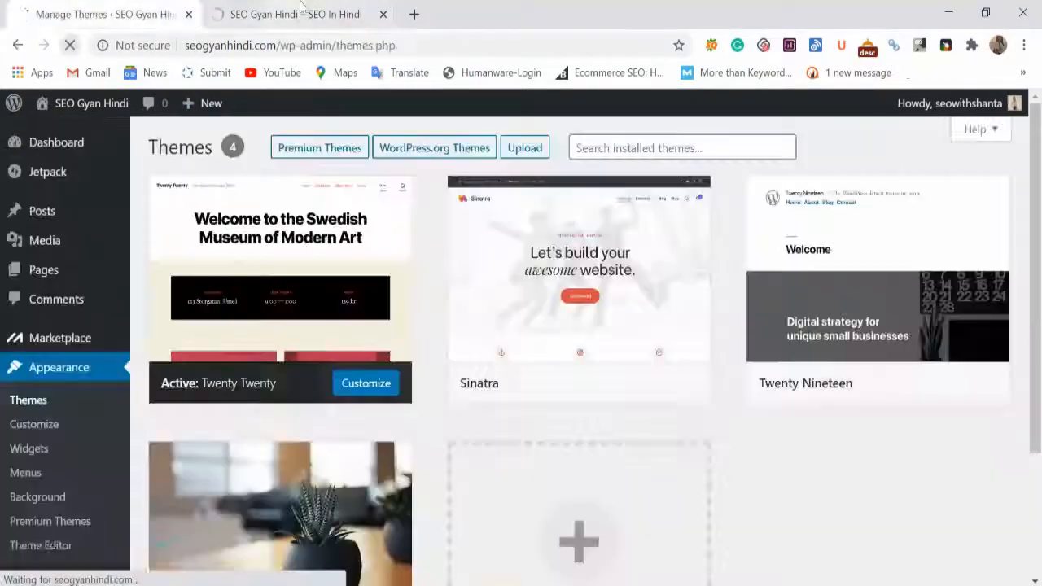
click(296, 13)
scroll(333, 311, down, 4)
scroll(145, 419, up, 4)
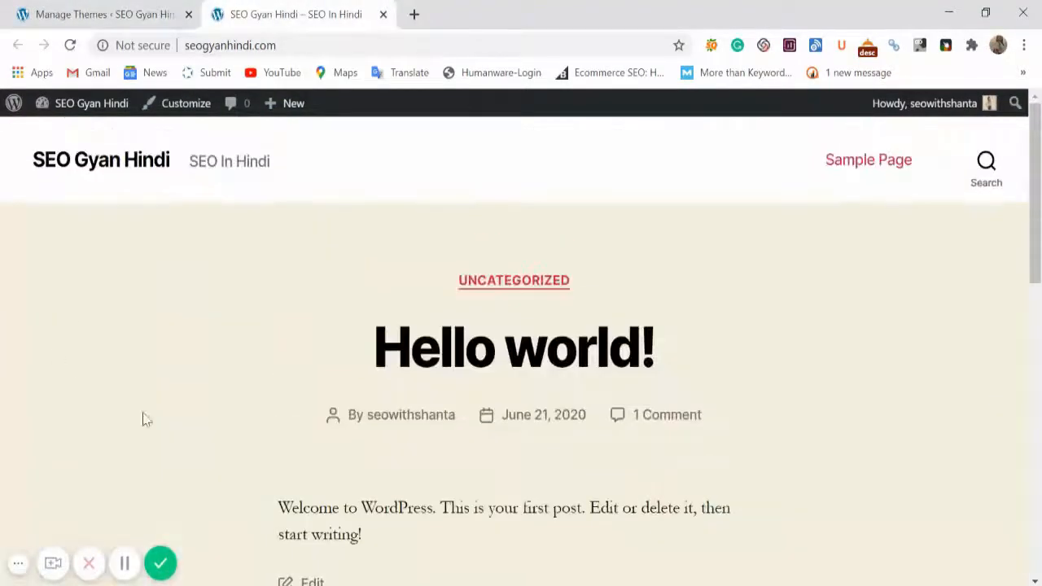
click(511, 359)
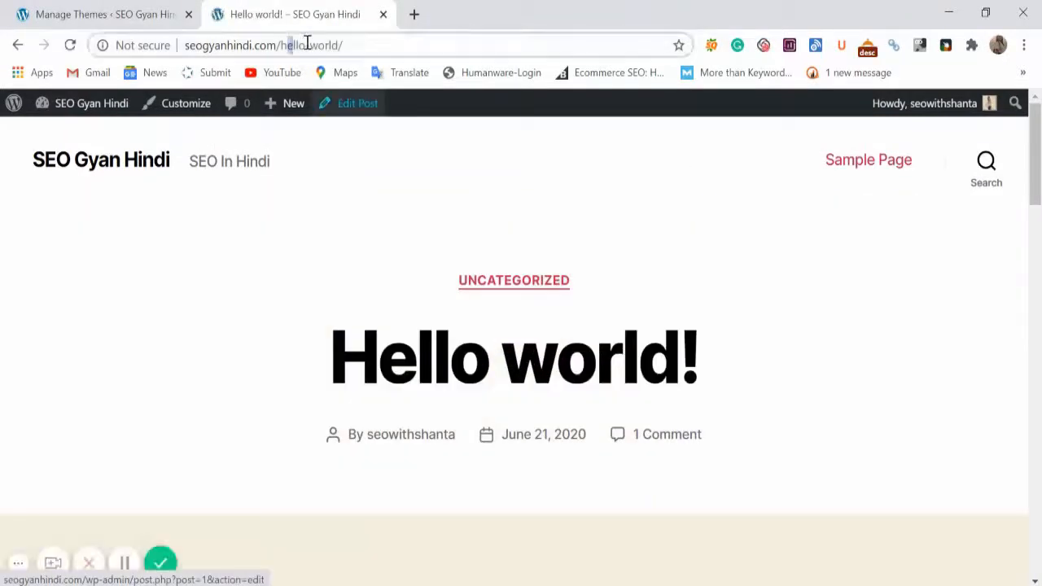
drag(307, 42, 229, 45)
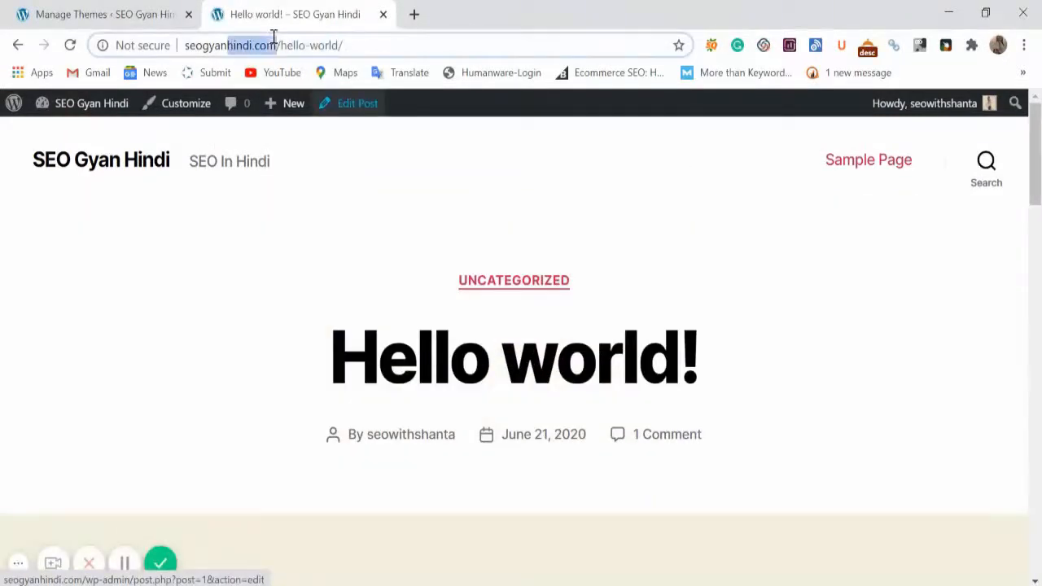
double_click(303, 47)
Step: Return to the theme management page and search the installed themes for "marketing"
click(97, 13)
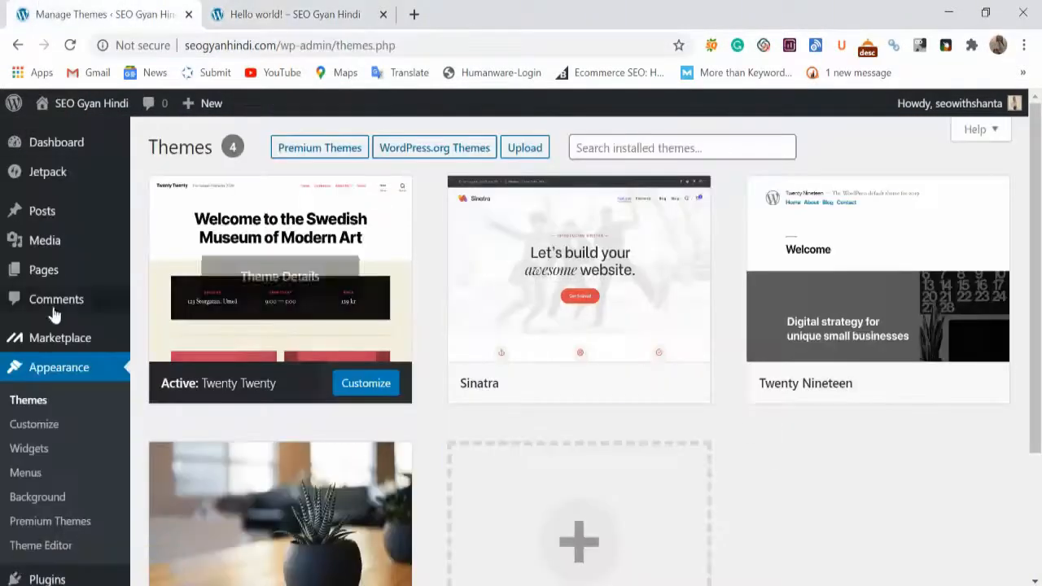
scroll(215, 449, down, 2)
scroll(214, 449, up, 2)
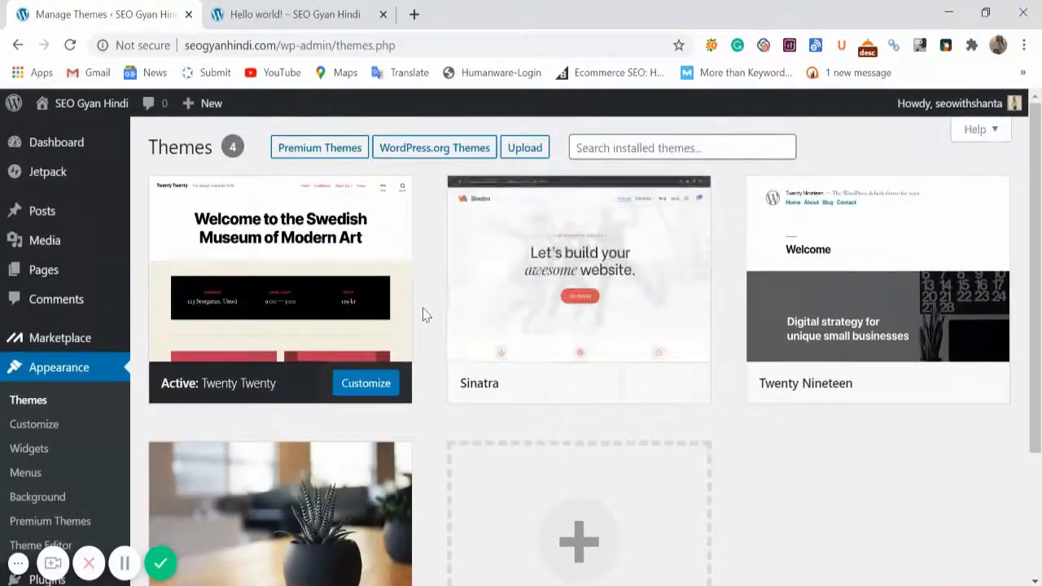
click(617, 147)
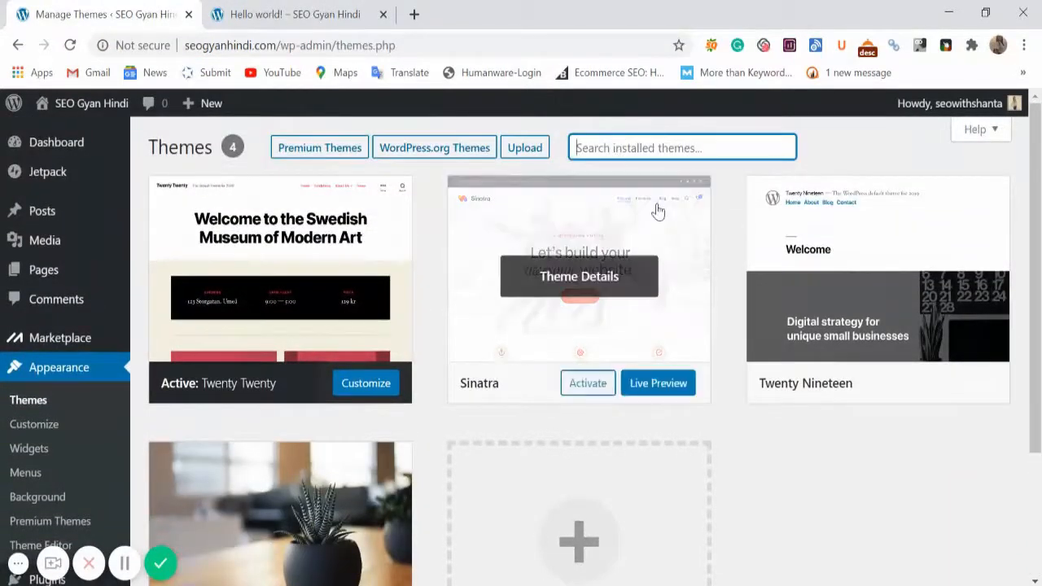
text(marketing)
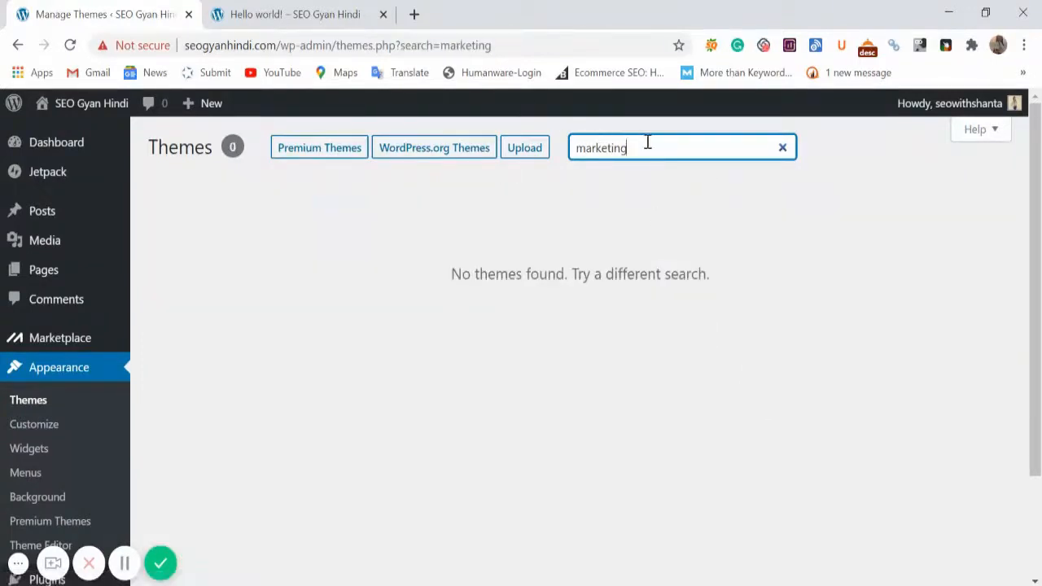
drag(647, 142, 537, 180)
text(marke)
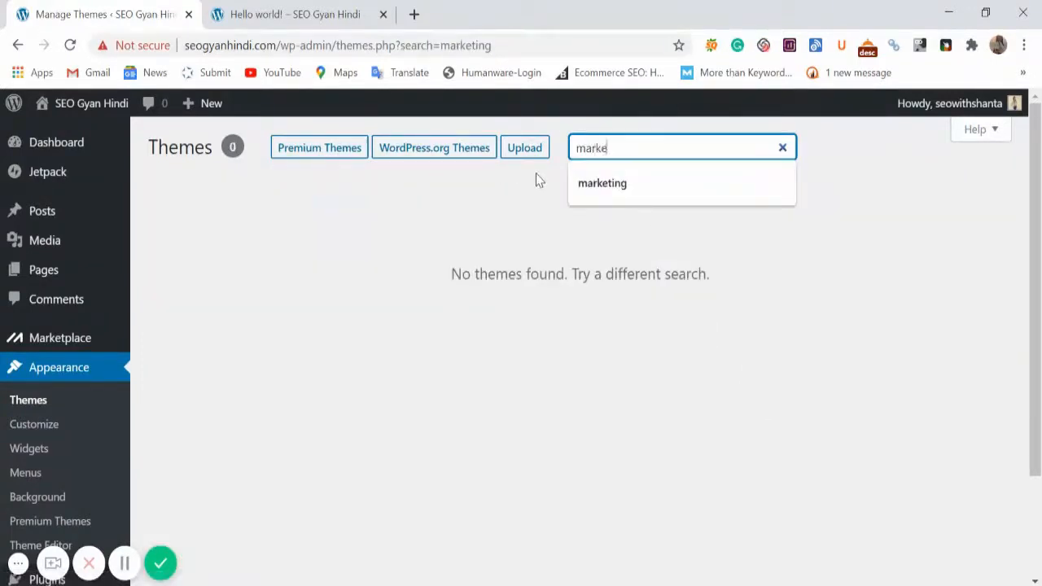
text(ting)
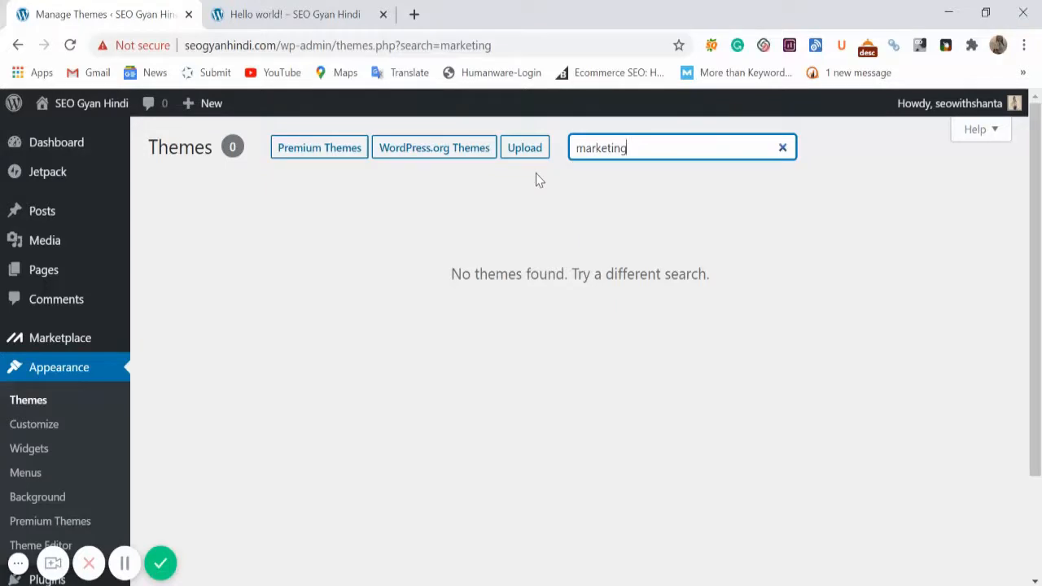
Step: Search the installed themes for "business" instead and look through the theme list
drag(622, 152, 510, 165)
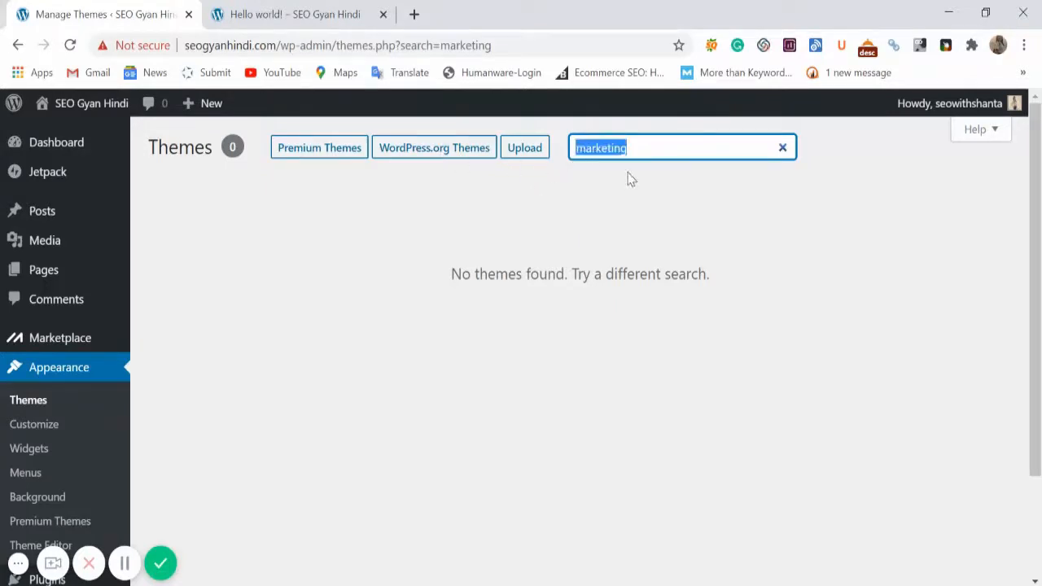
text(business)
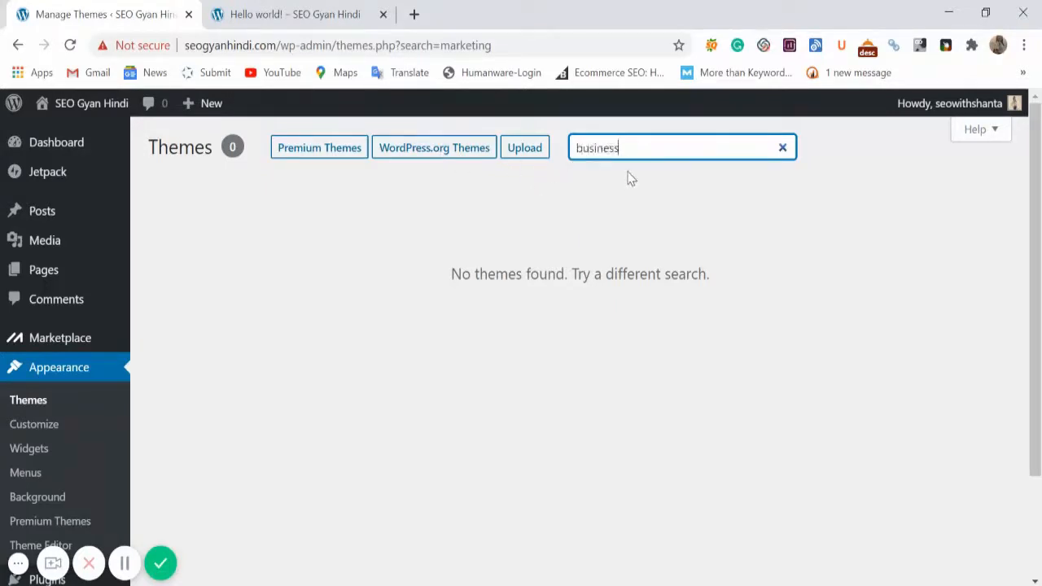
scroll(581, 236, down, 3)
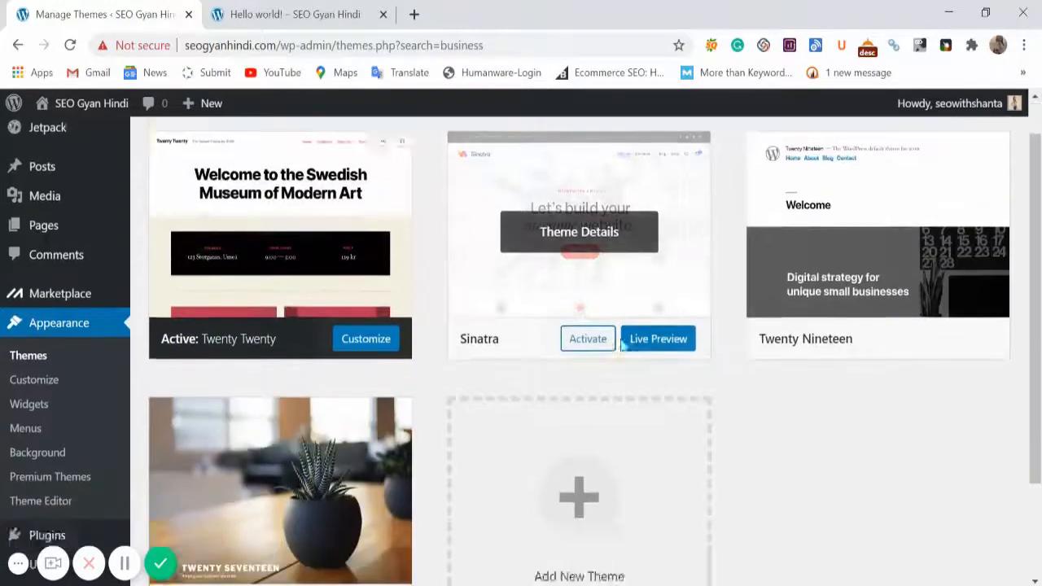
Step: Open the page for adding new themes and look through the featured themes
click(674, 399)
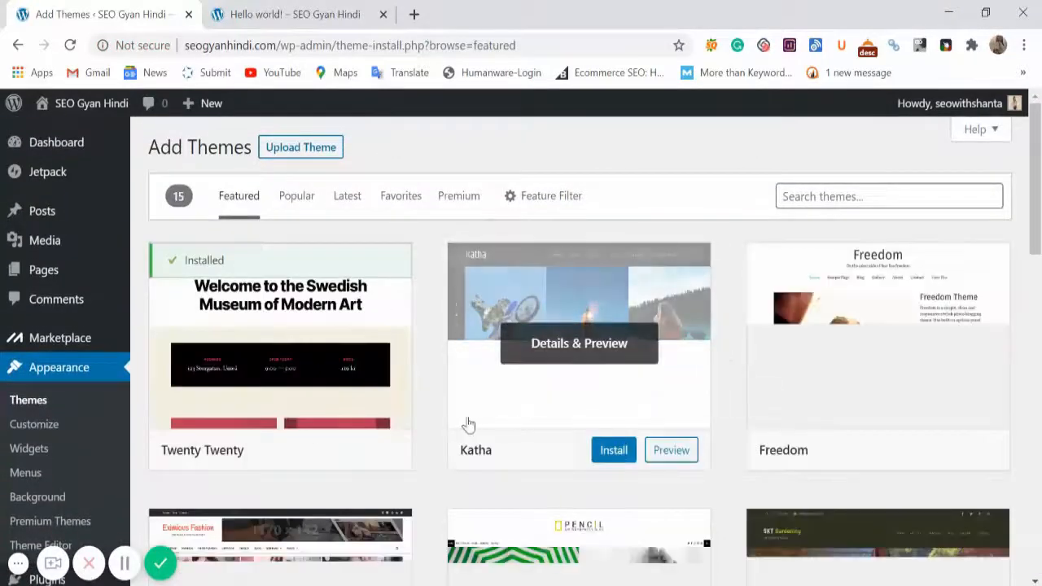
scroll(338, 396, down, 3)
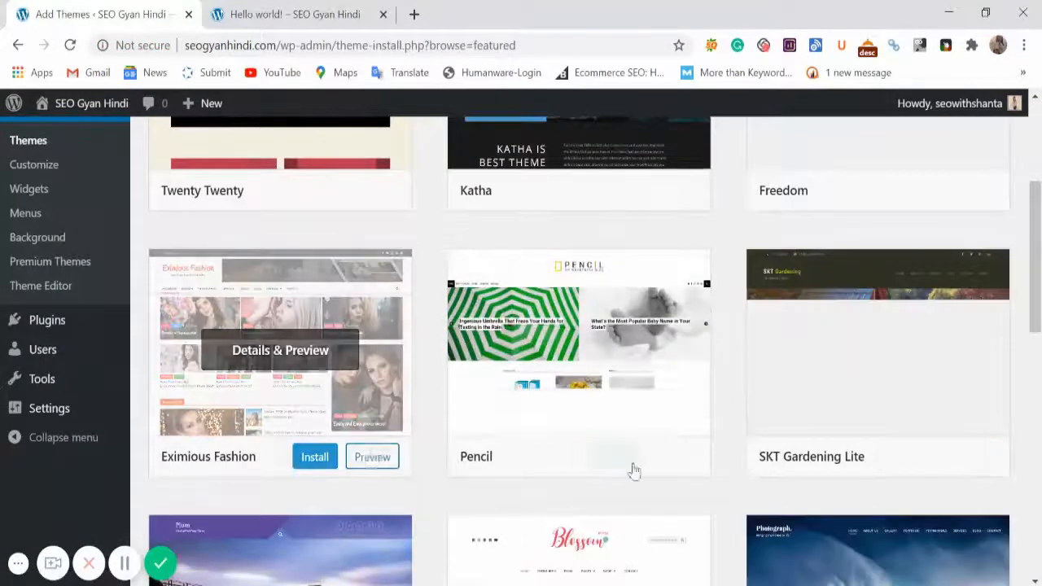
scroll(757, 427, down, 3)
scroll(649, 409, down, 3)
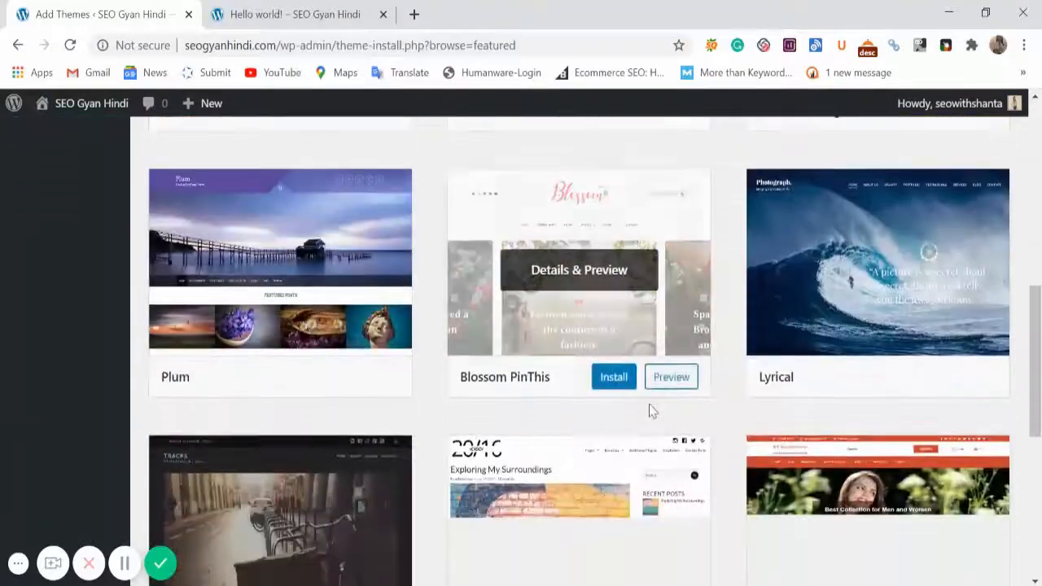
scroll(631, 401, down, 3)
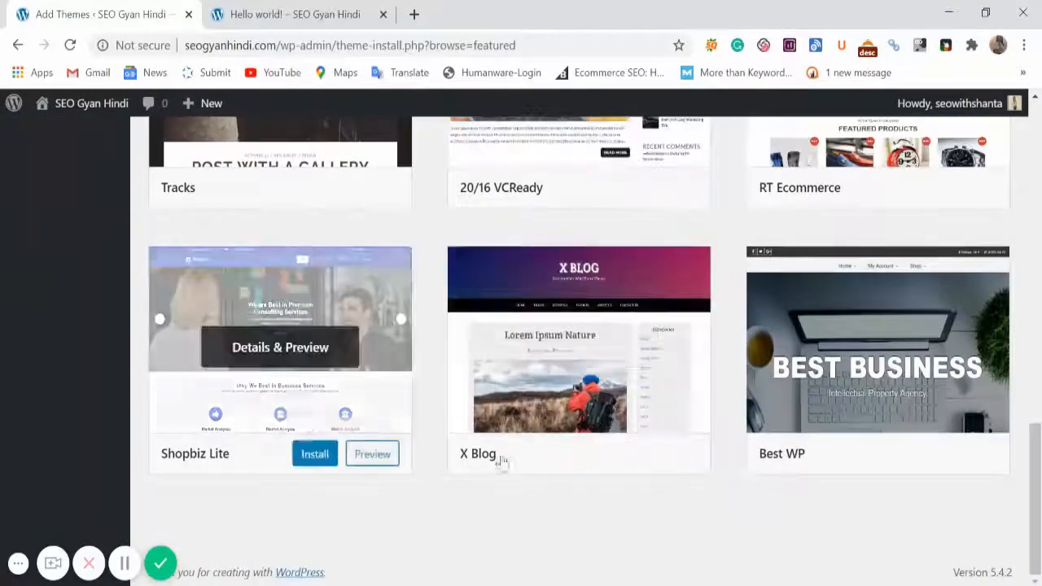
scroll(562, 389, up, 15)
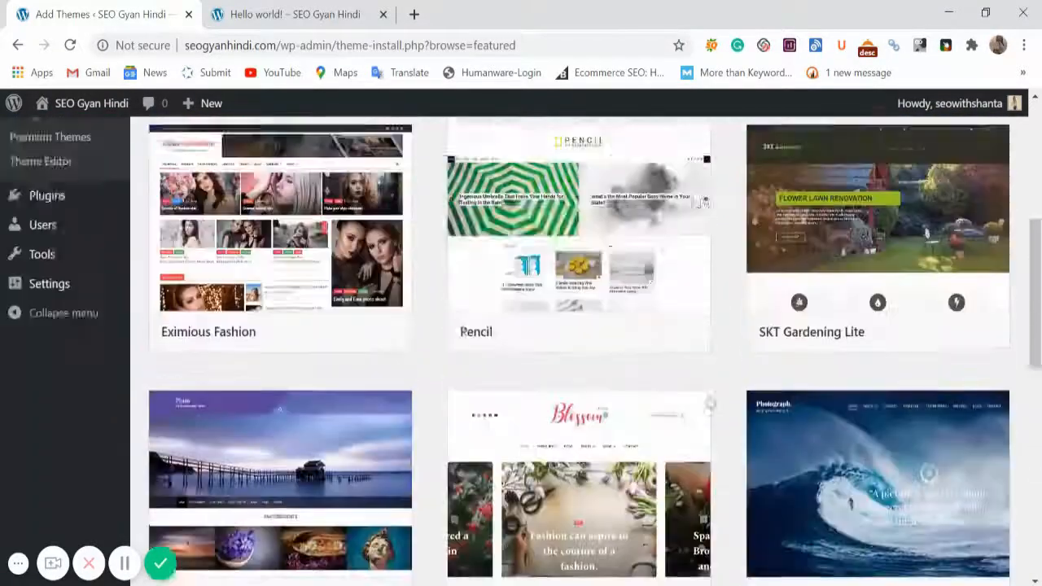
scroll(675, 385, down, 6)
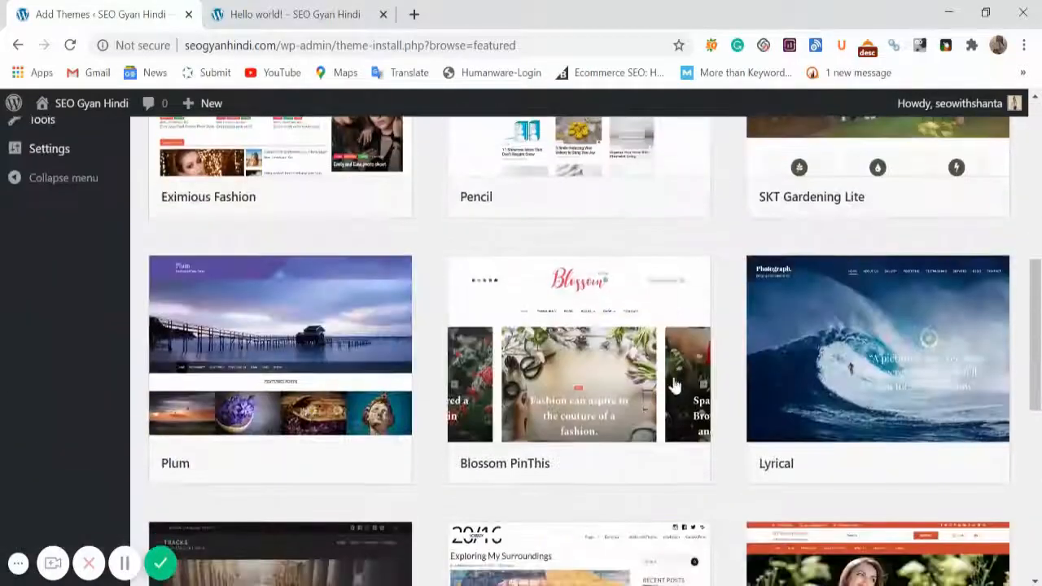
scroll(870, 390, down, 6)
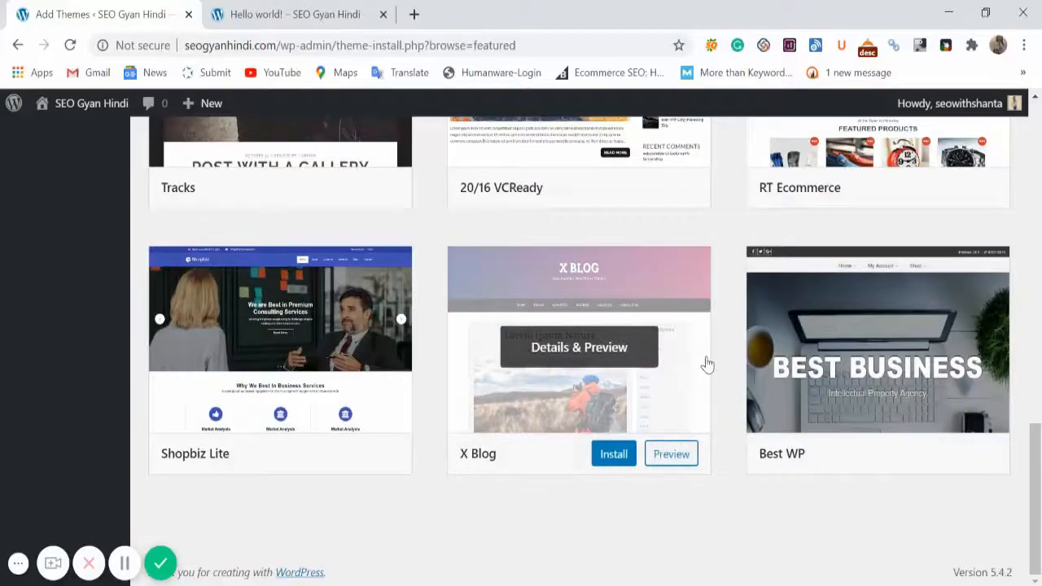
Step: Install the 20/16 VCReady theme from the featured themes and activate it
scroll(707, 363, up, 4)
scroll(583, 387, down, 3)
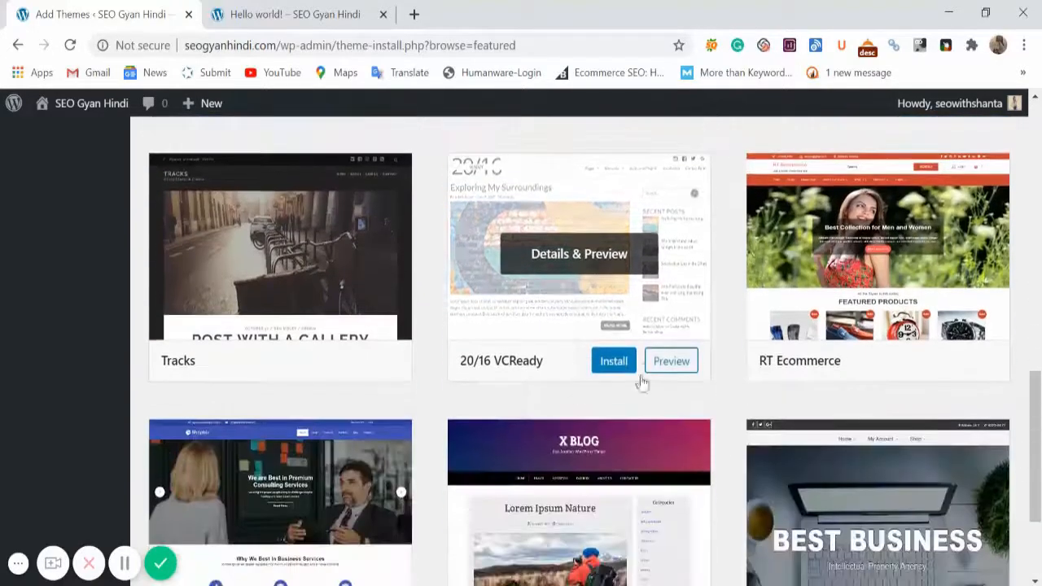
click(613, 361)
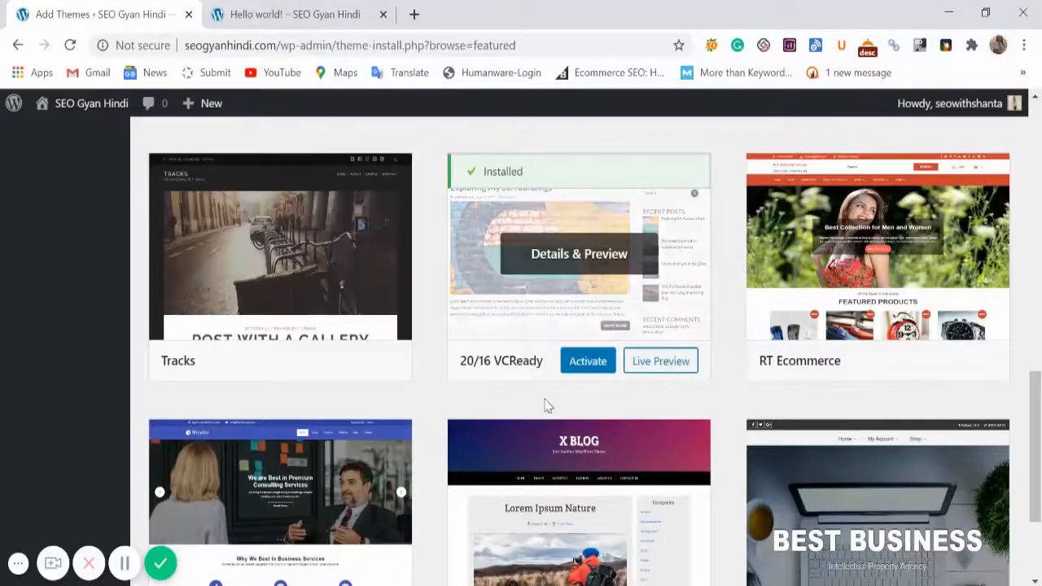
click(587, 361)
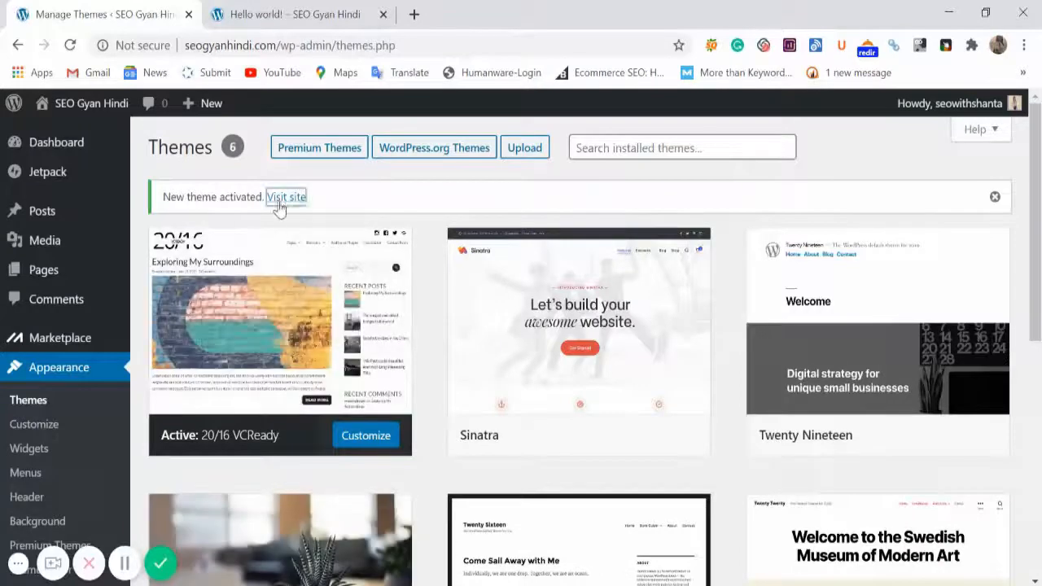
Step: Open the live site in a new tab, close the old "Hello world!" tab and examine the home page's new design
right_click(285, 198)
click(303, 213)
click(376, 8)
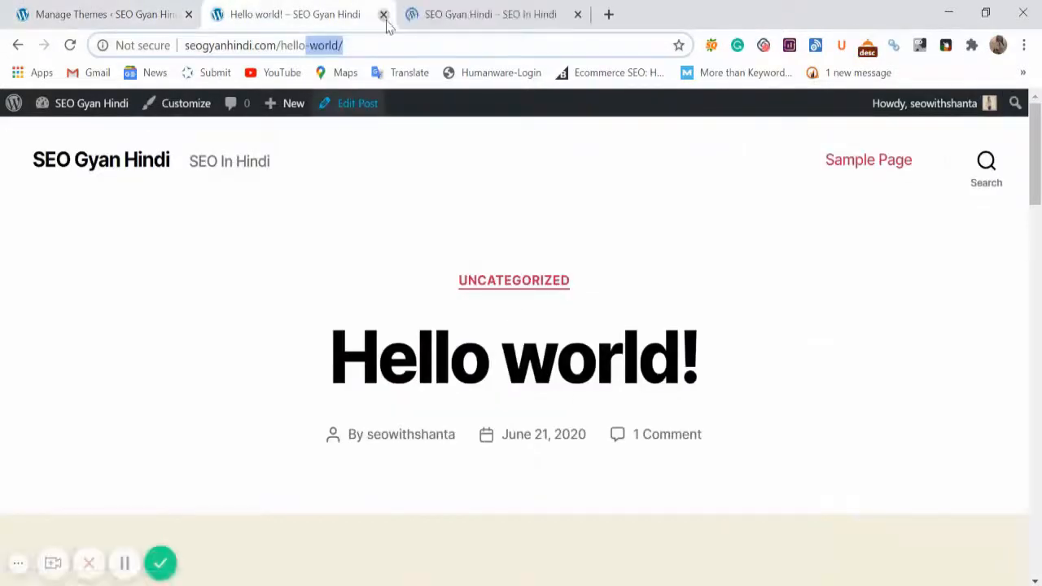
click(382, 13)
scroll(516, 365, down, 2)
scroll(480, 342, up, 2)
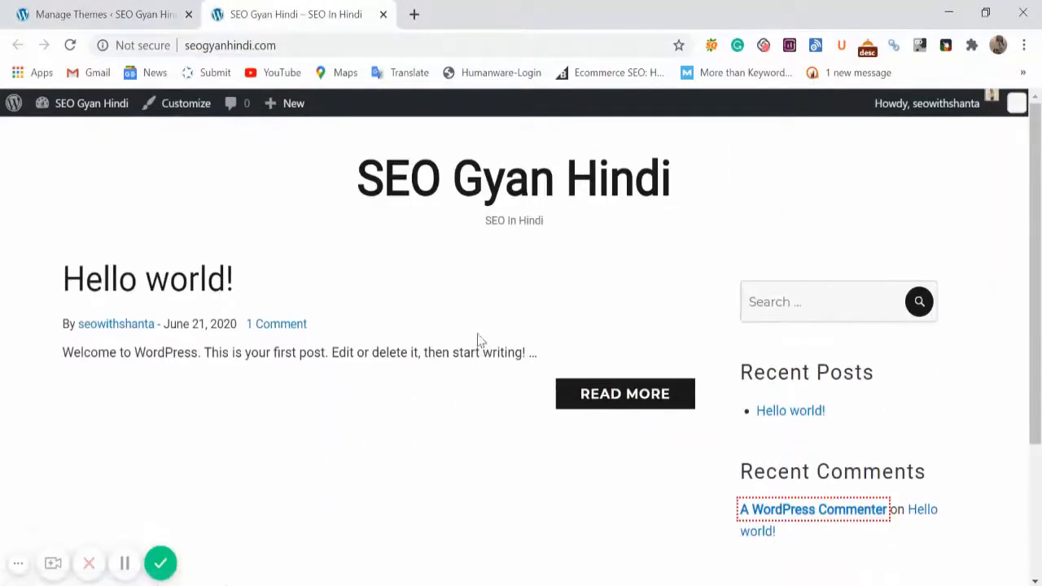
scroll(469, 404, down, 3)
scroll(439, 394, up, 3)
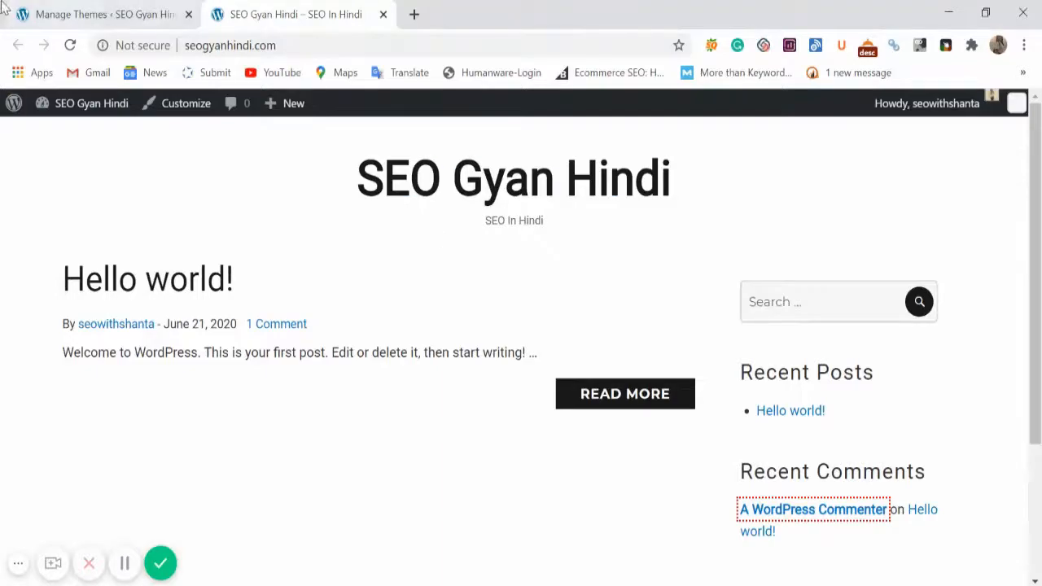
Step: Return to the theme management page and look over the installed themes
click(104, 14)
scroll(122, 450, down, 3)
scroll(122, 450, up, 3)
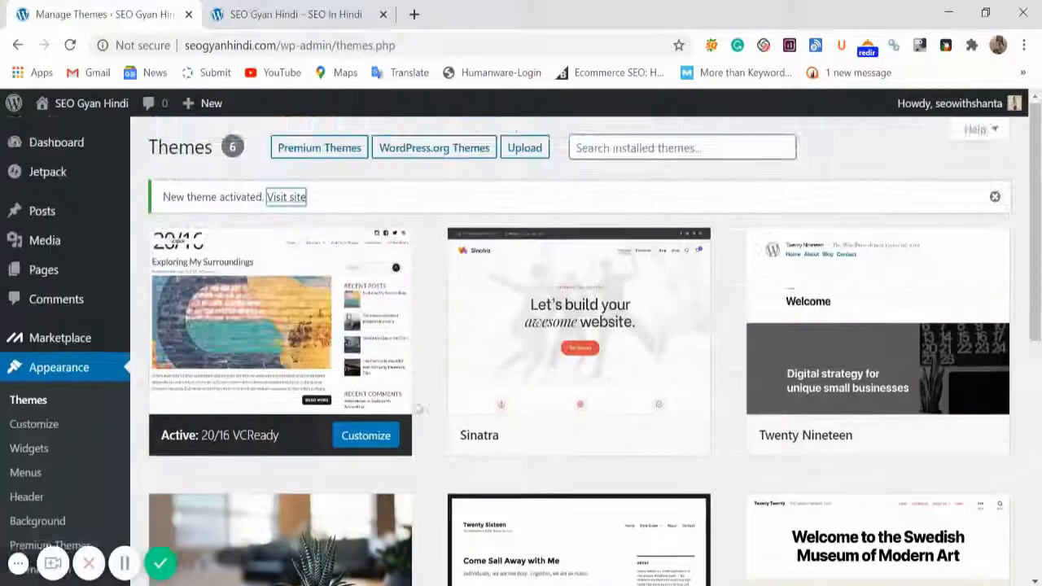
scroll(30, 396, down, 4)
scroll(88, 383, up, 4)
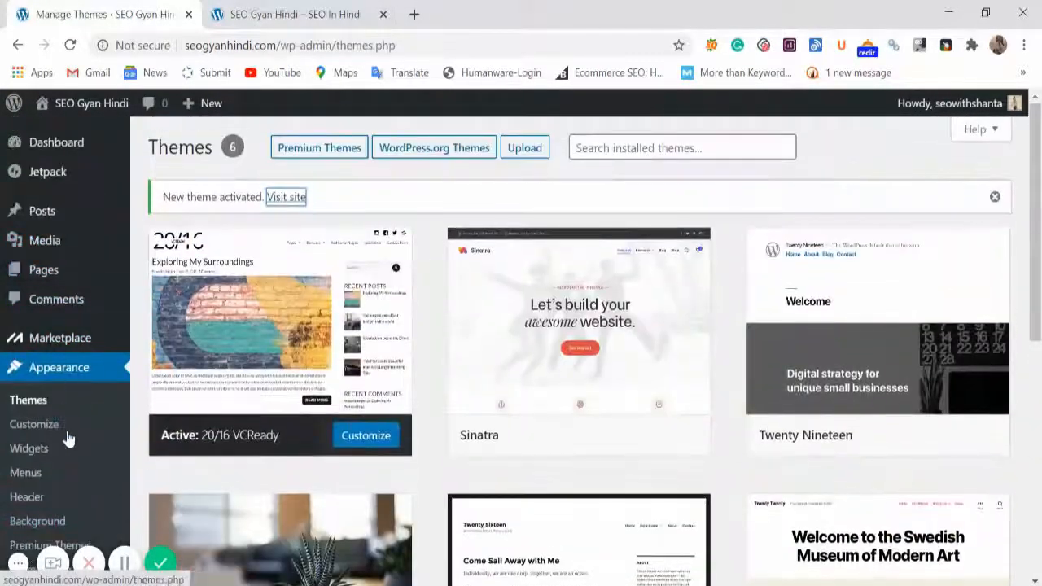
Step: Open the page for adding plugins and search for "yoast seo"
scroll(70, 437, down, 3)
mouse_move(46, 445)
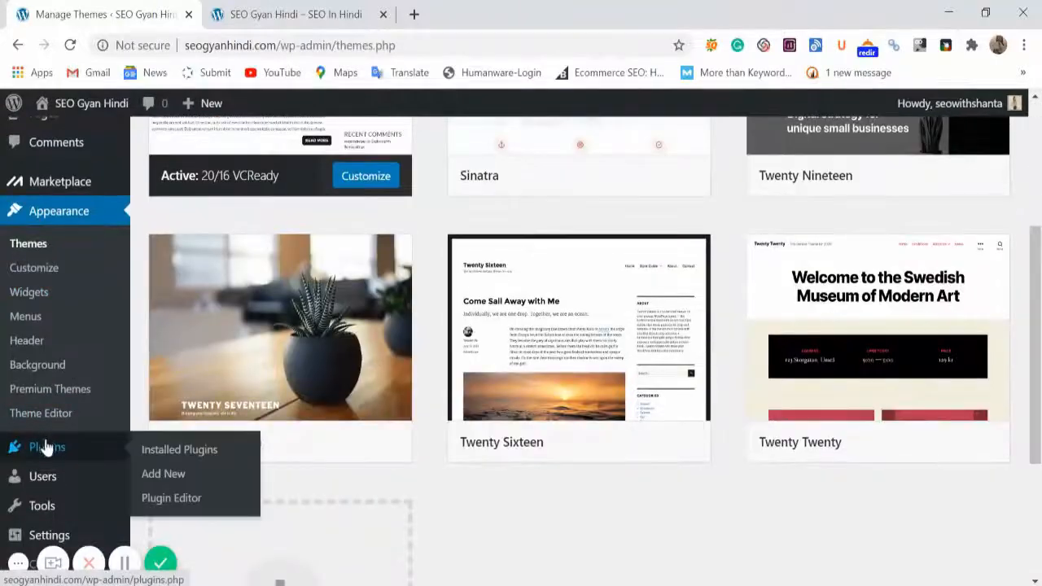
click(156, 474)
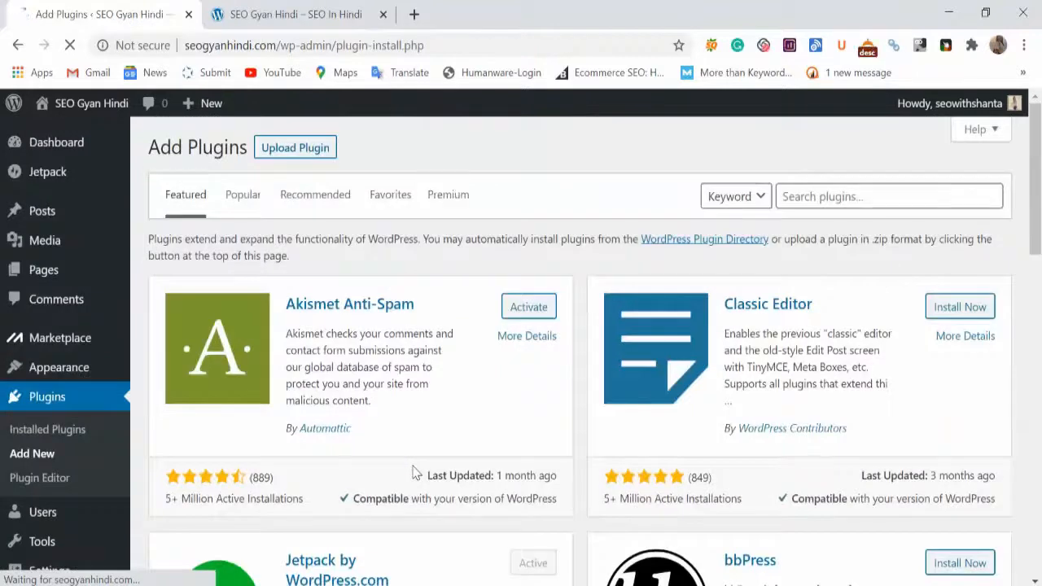
click(804, 196)
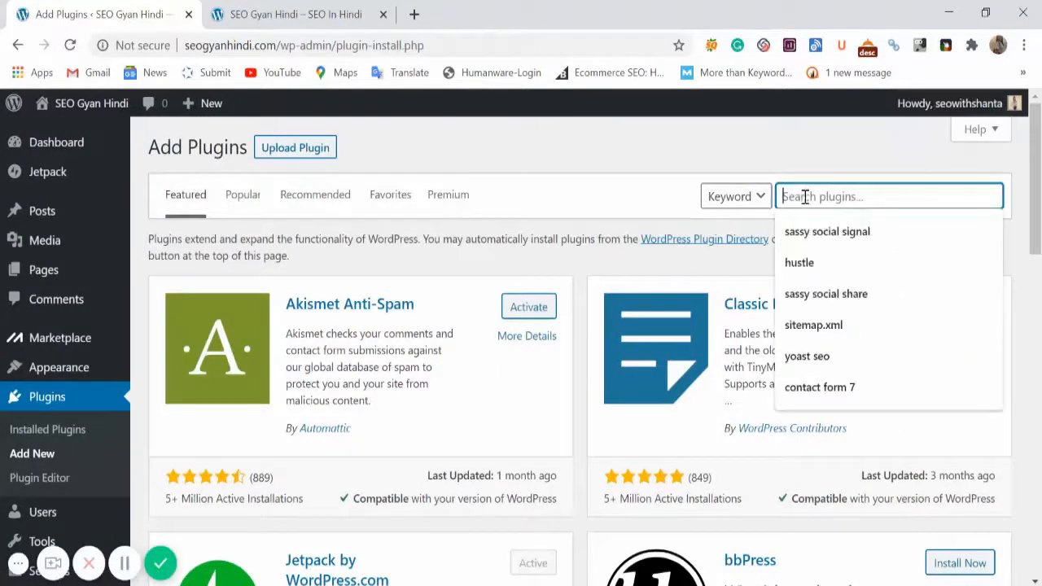
text(yoast s)
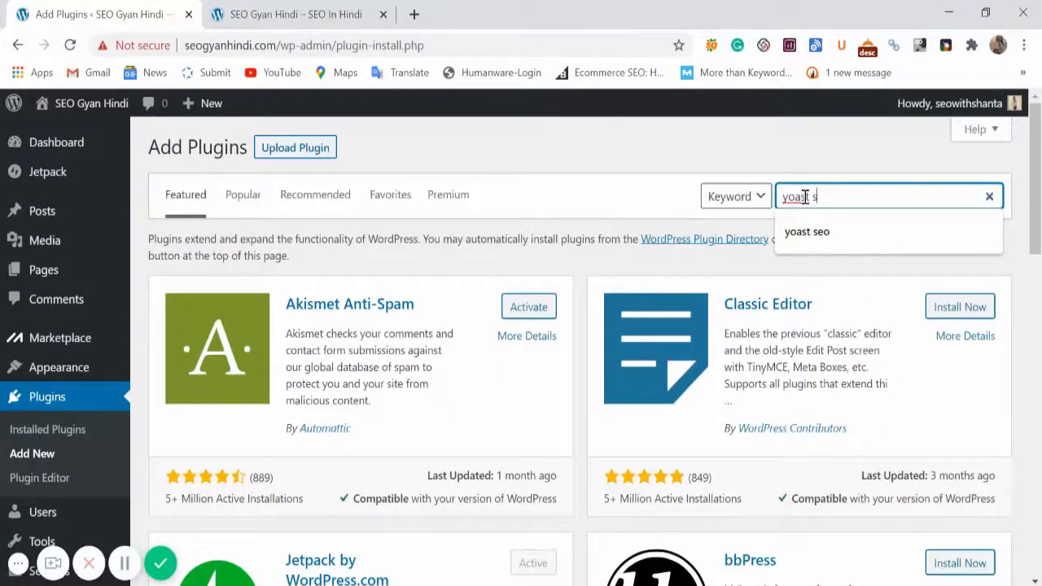
text(eo)
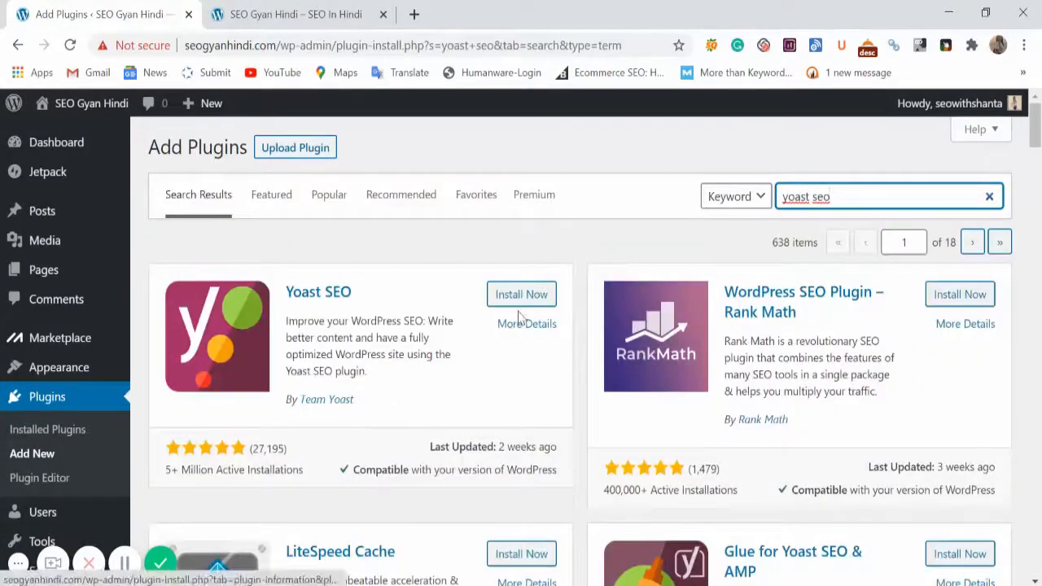
Step: Install and activate the Yoast SEO plugin and check its entry in the installed plugins list
click(521, 297)
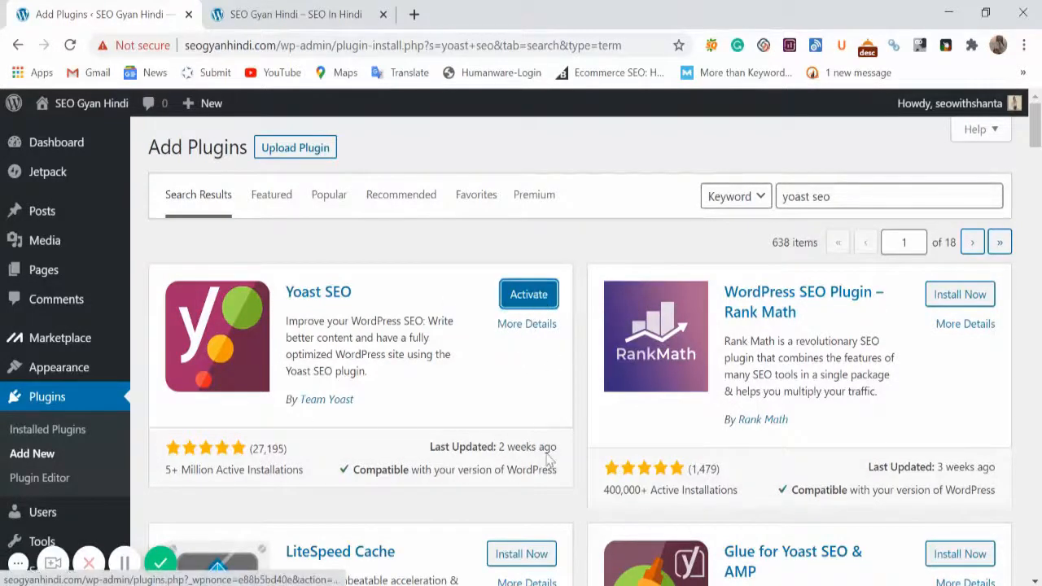
click(529, 294)
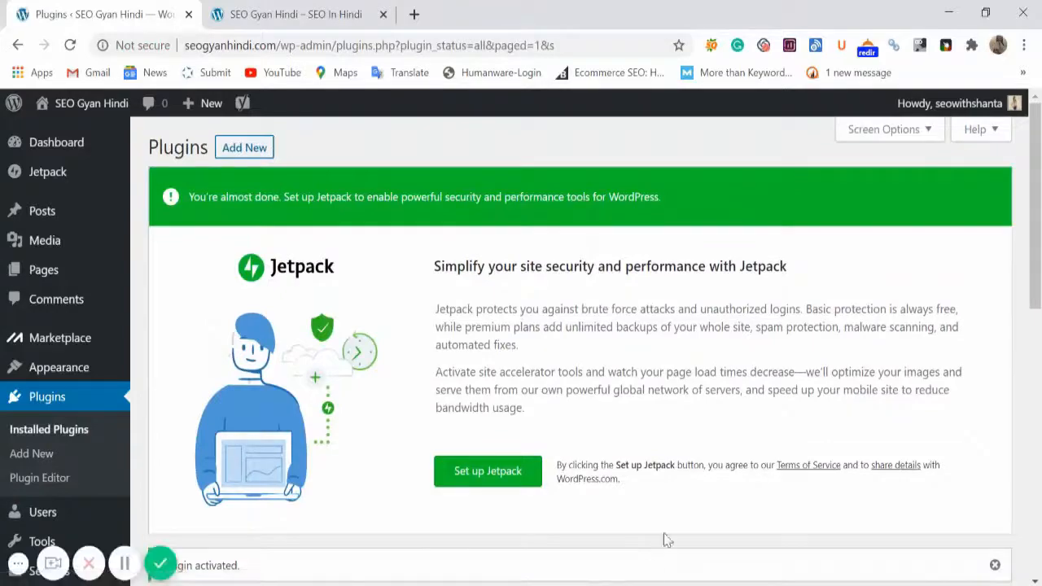
scroll(449, 275, down, 6)
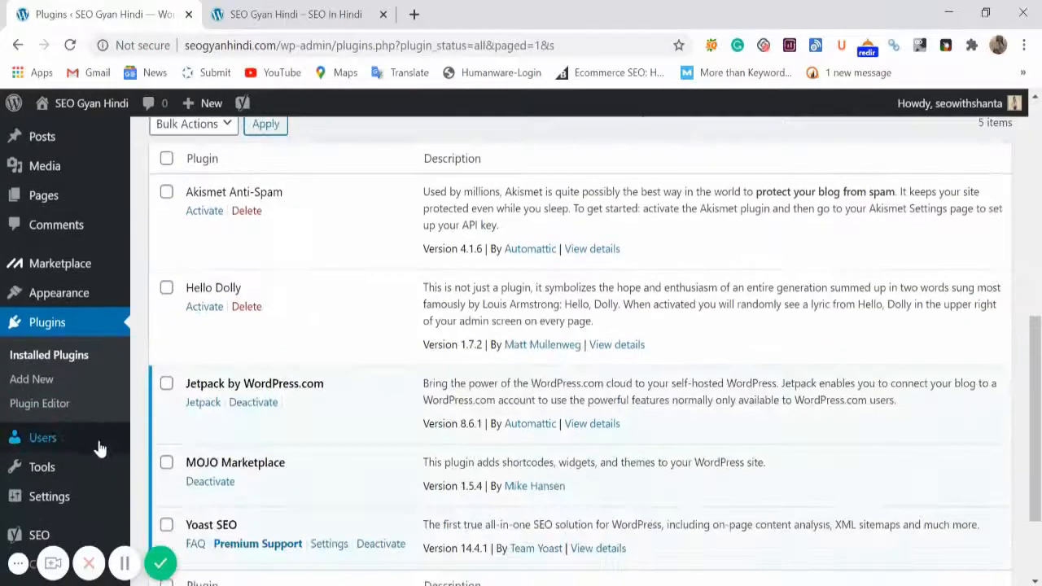
scroll(347, 367, down, 3)
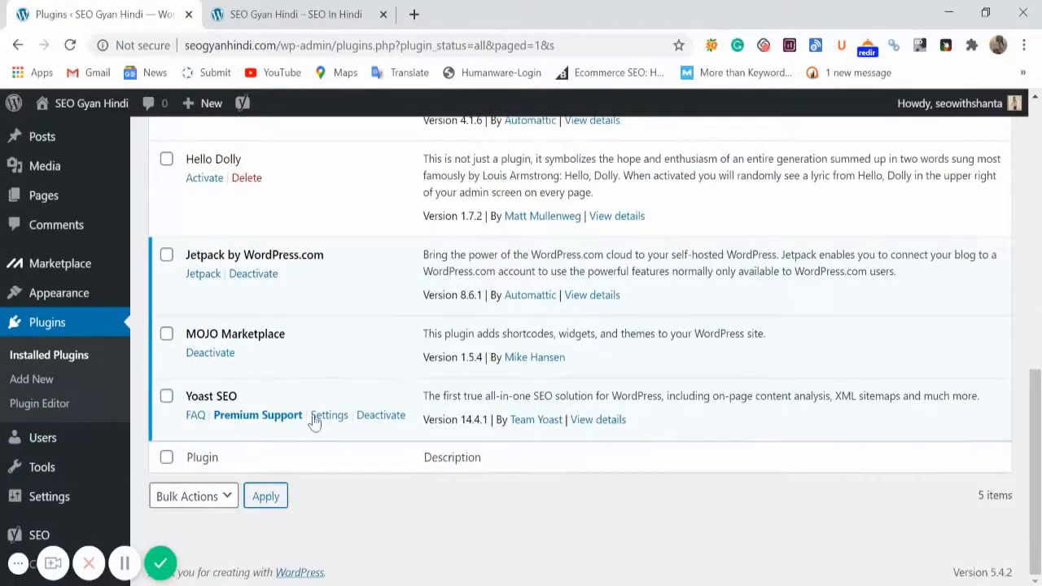
Step: Move the "Hello world!" post from the posts list to the trash and start a new post
scroll(315, 421, up, 10)
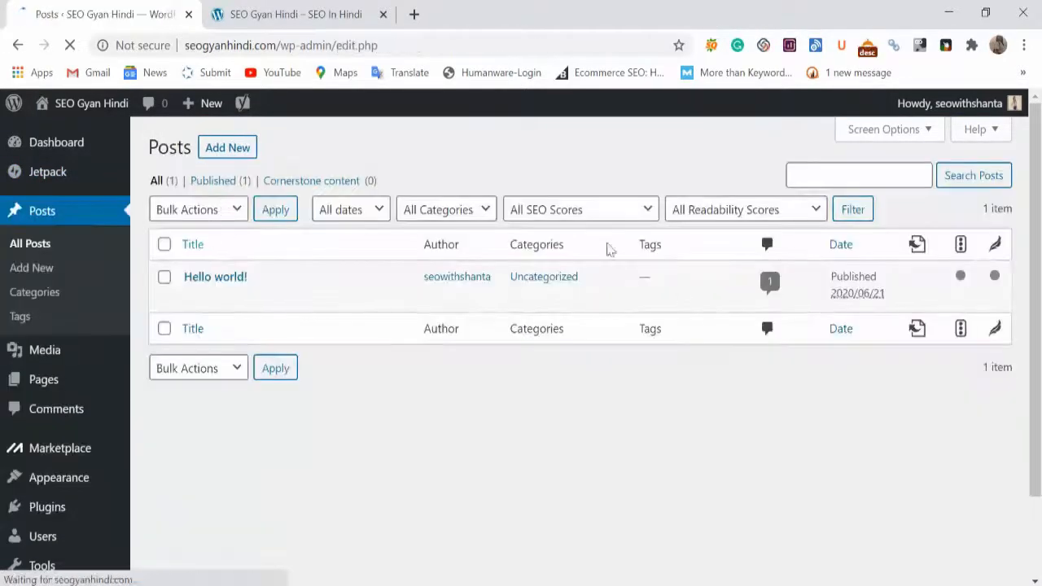
click(164, 276)
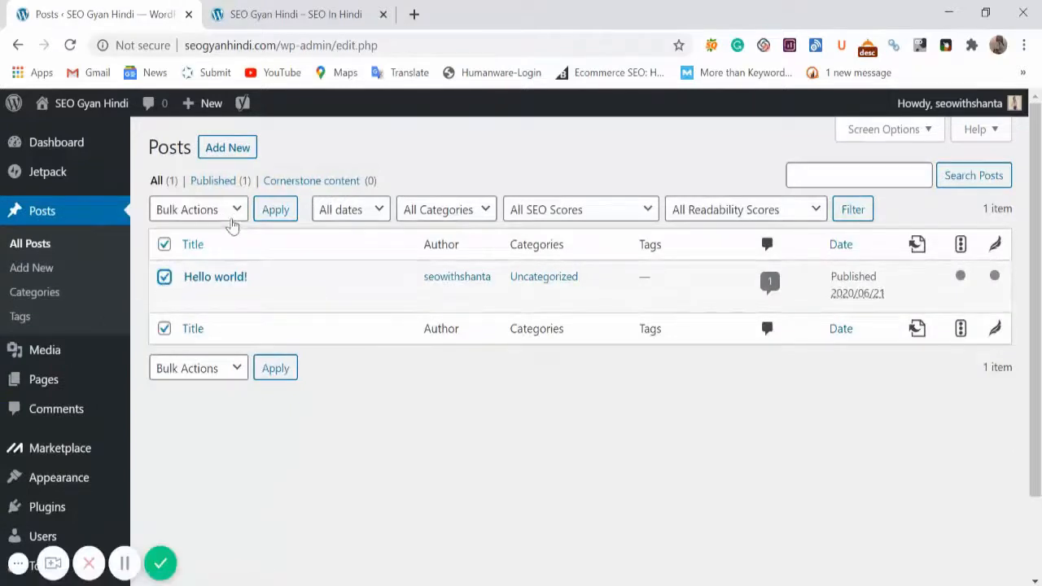
click(232, 216)
click(225, 262)
click(270, 217)
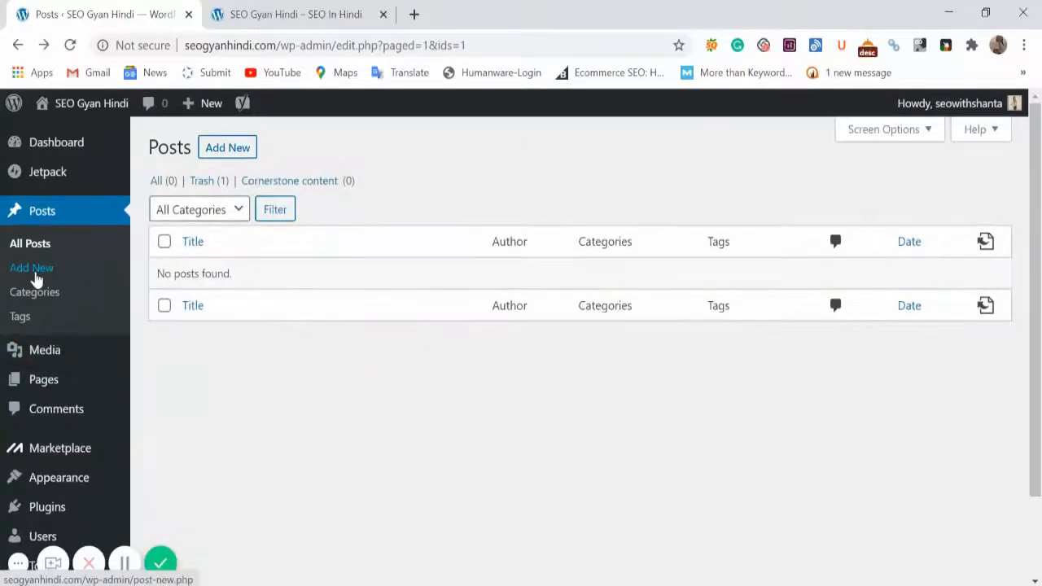
click(33, 270)
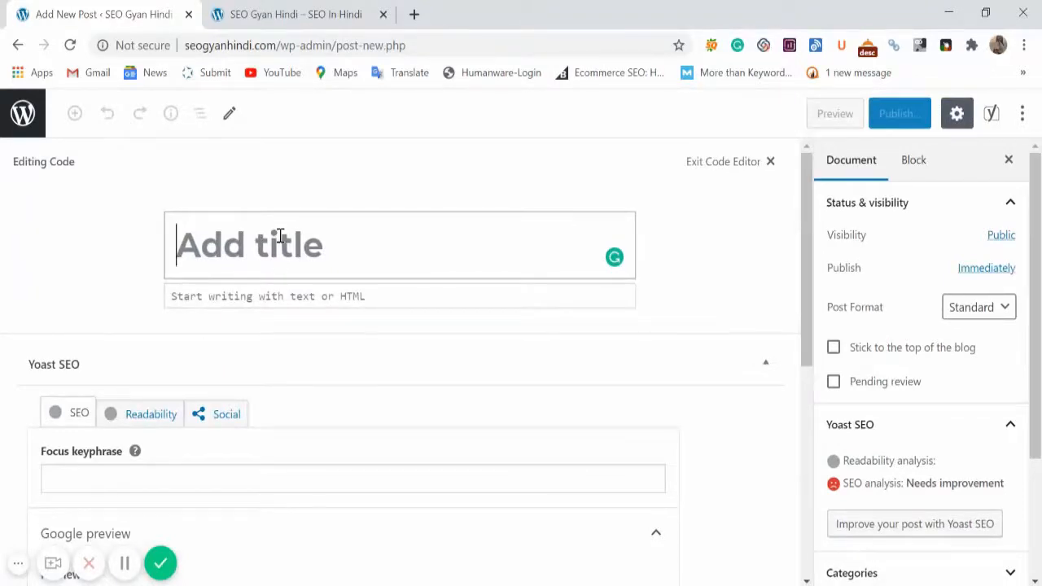
Step: Open the blogger's existing digital marketing site in a new browser tab and look over its home page
click(414, 14)
text(shanta)
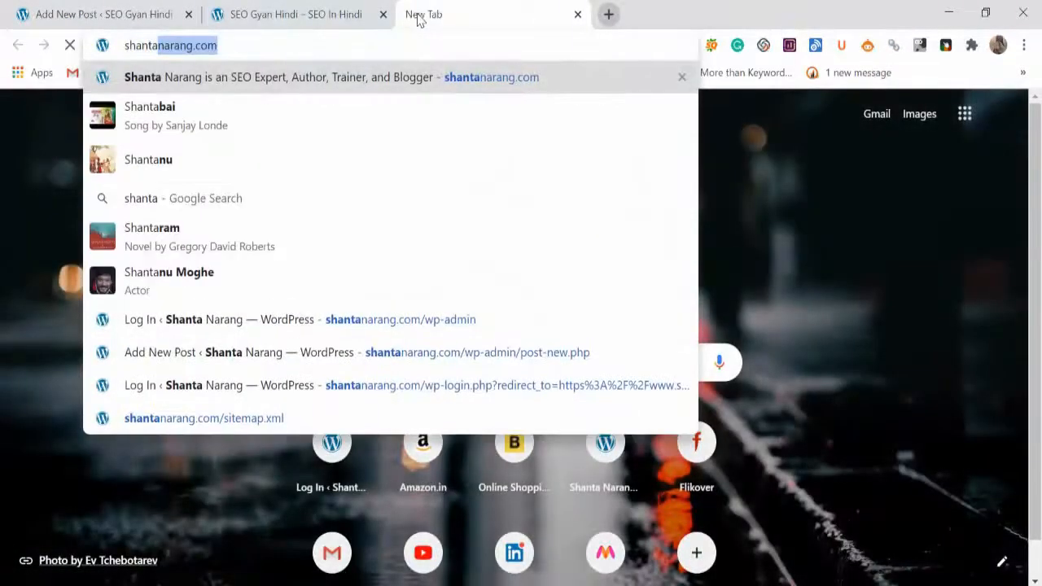
key(Return)
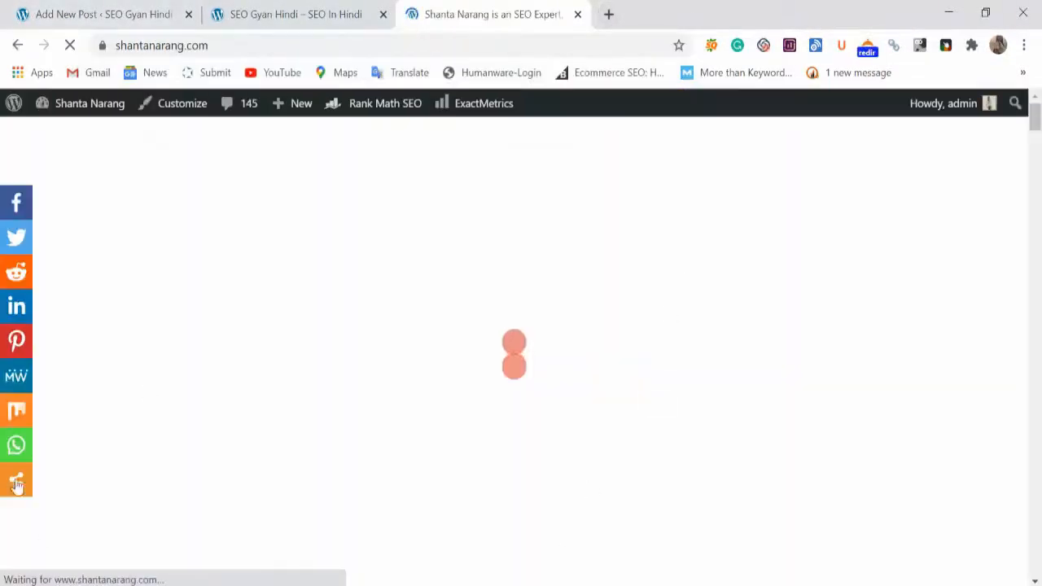
scroll(407, 424, down, 2)
scroll(422, 411, down, 3)
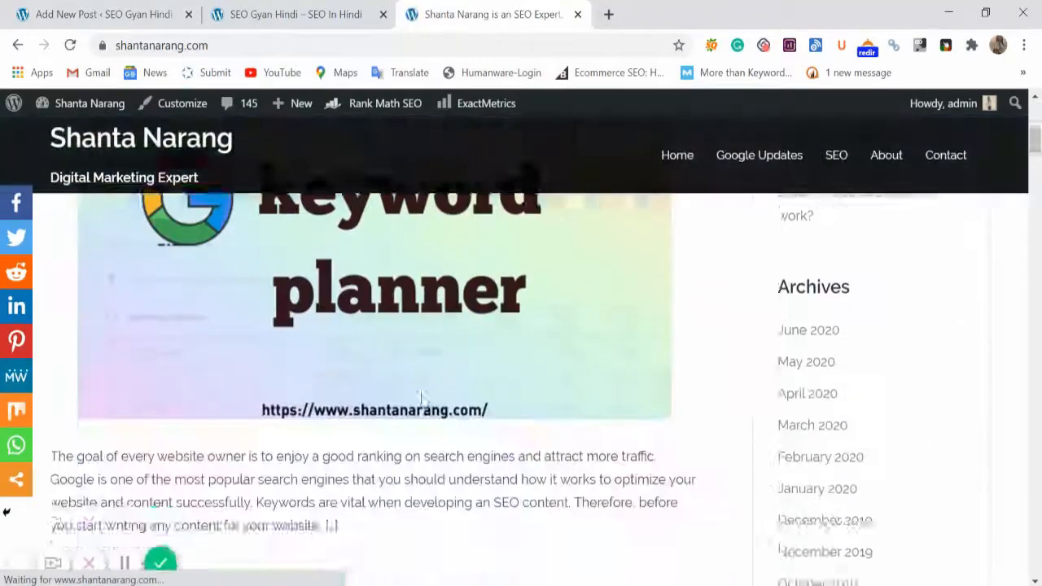
scroll(407, 350, up, 5)
Step: Open the post "How to use google keyword planner for keyword research" in a separate tab and examine its title, image and layout
middle_click(397, 348)
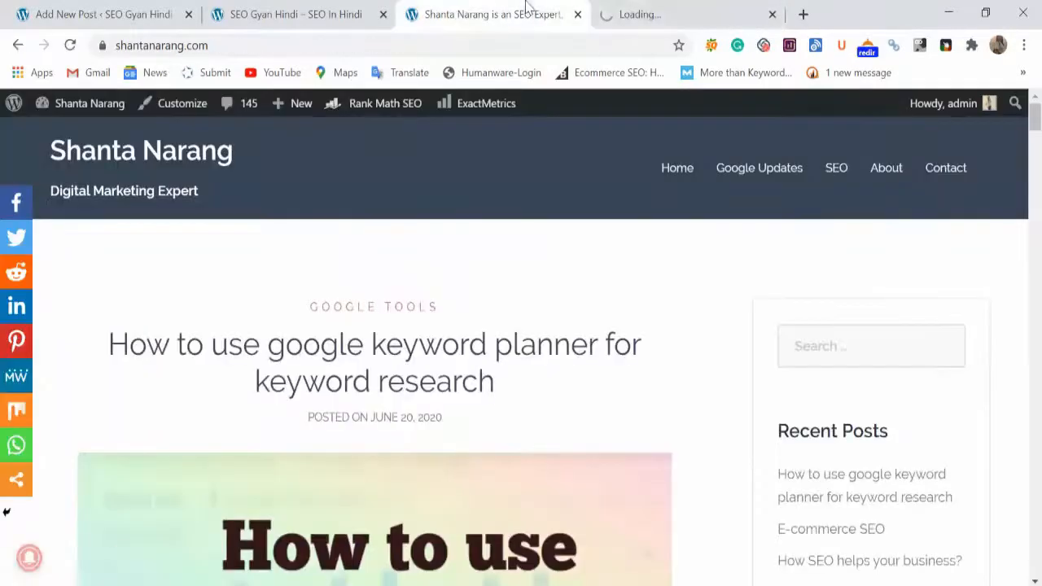
click(633, 14)
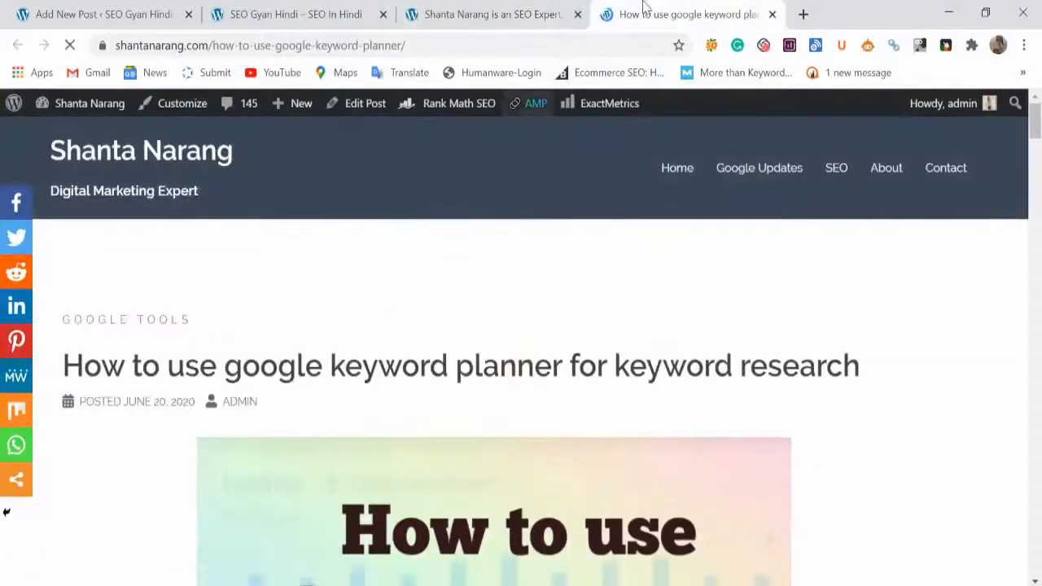
scroll(513, 396, down, 4)
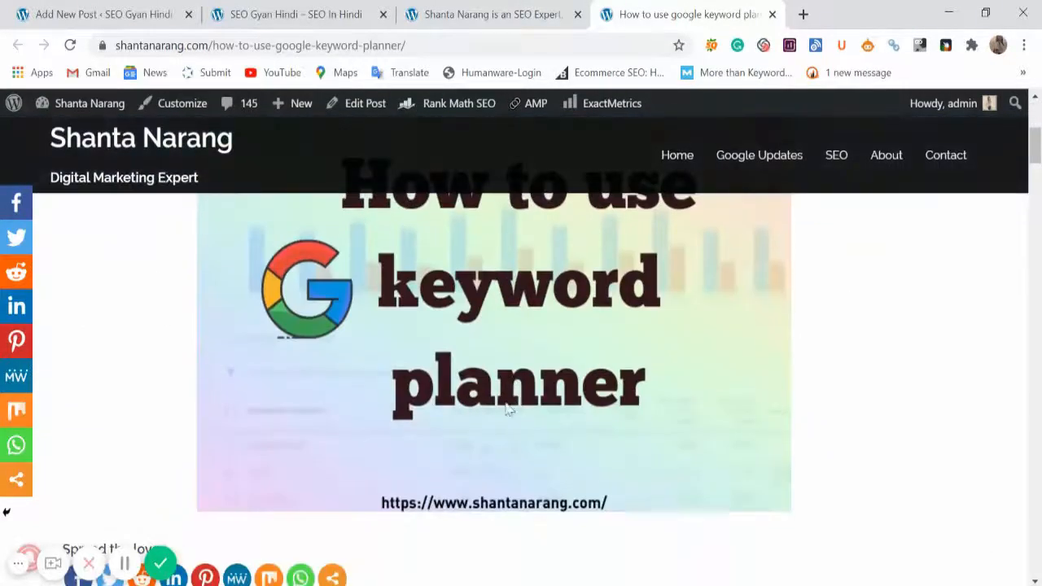
scroll(426, 437, down, 5)
scroll(374, 303, up, 5)
scroll(374, 304, up, 3)
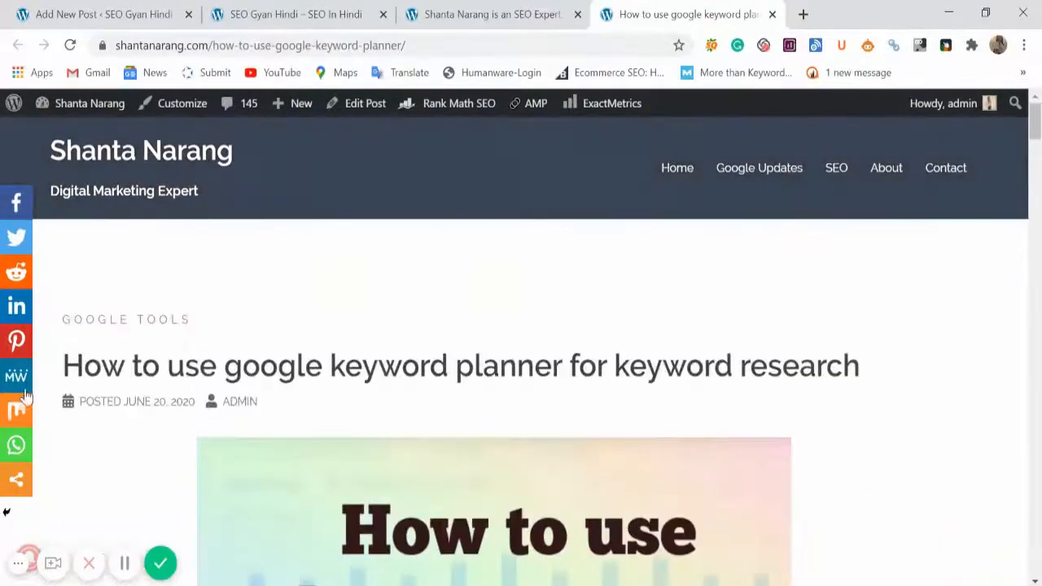
Step: Copy the title "How to use google keyword planner for keyword research" from the existing post into the new post's title
drag(64, 366, 963, 365)
key(ctrl+c)
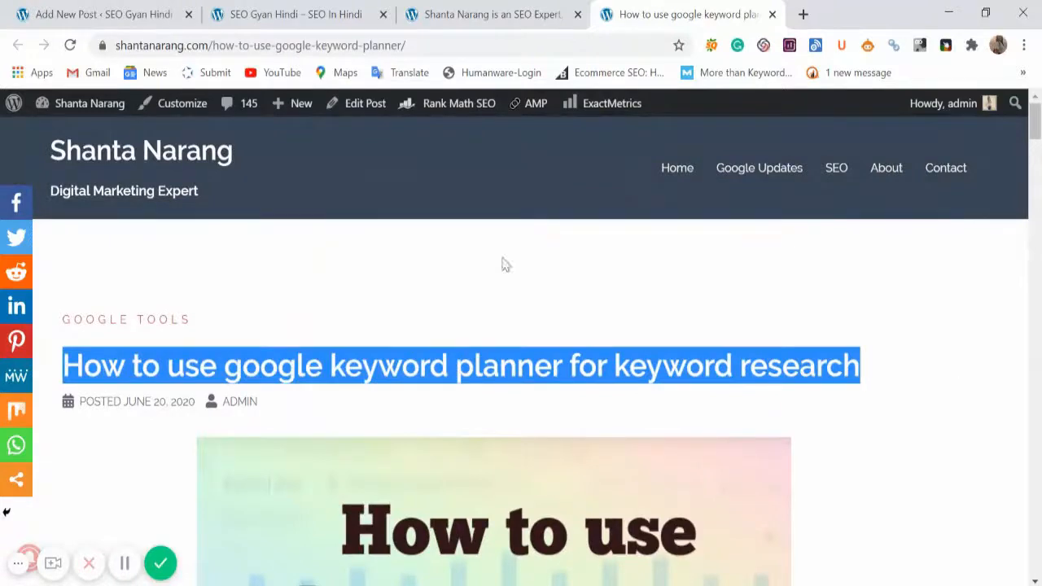
click(89, 14)
key(ctrl+v)
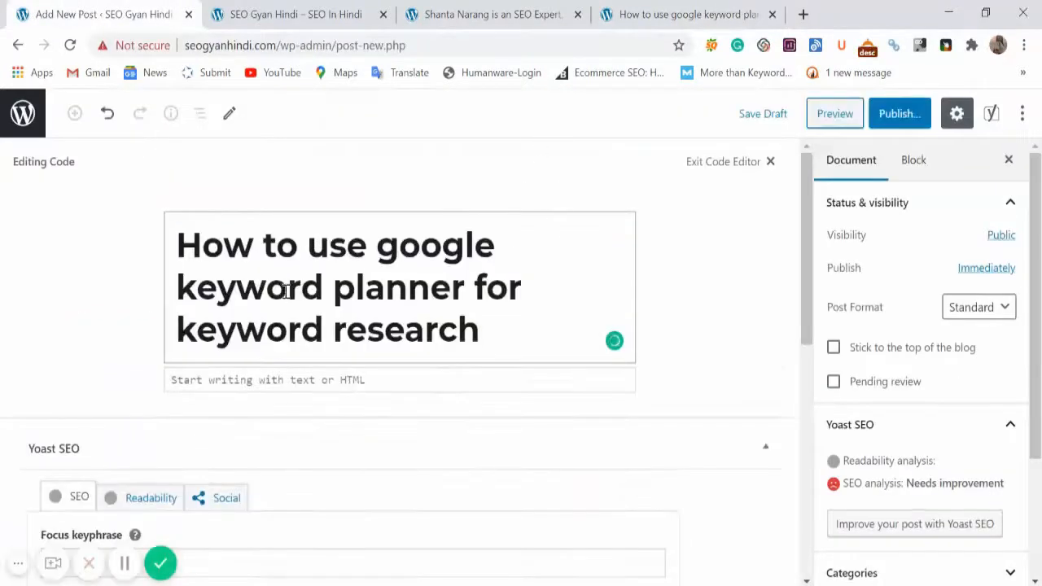
drag(171, 285, 472, 282)
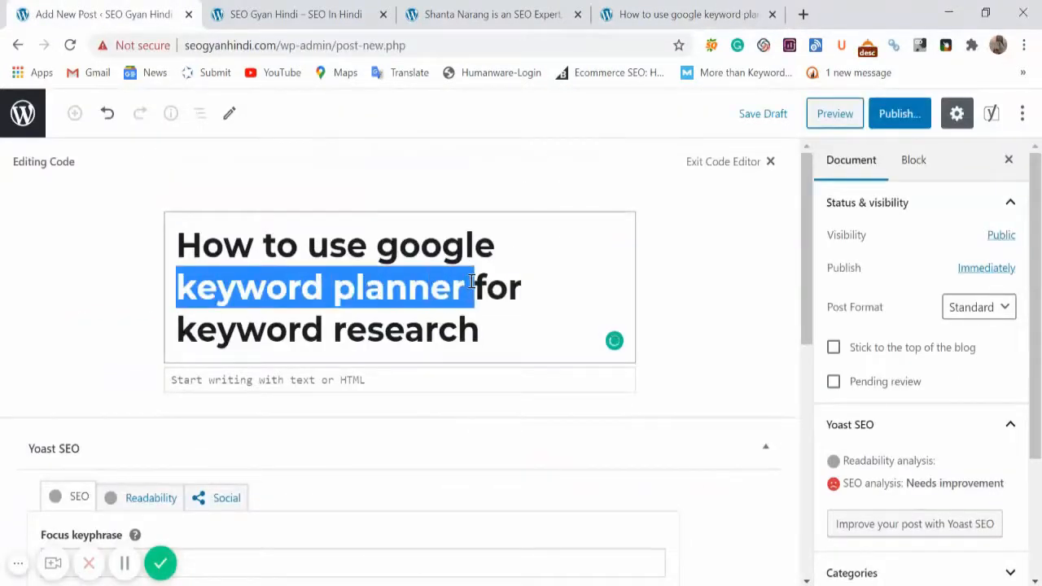
drag(379, 251, 465, 291)
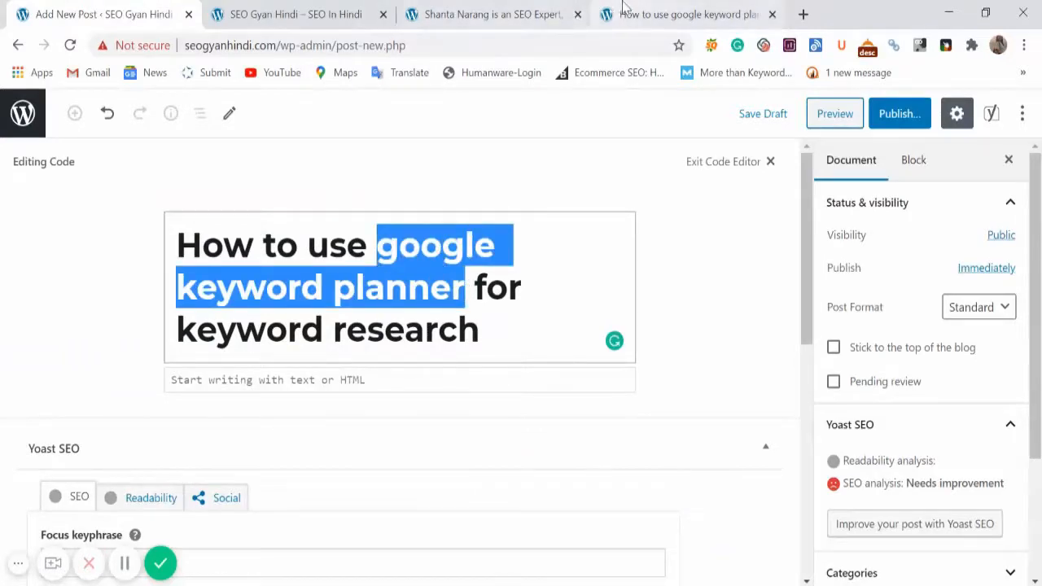
Step: Copy the existing article's text, from its introduction through the "How to use Google Planner for keyword search" section, into the new post's body
click(684, 14)
scroll(293, 403, down, 5)
scroll(291, 403, down, 4)
scroll(255, 379, up, 2)
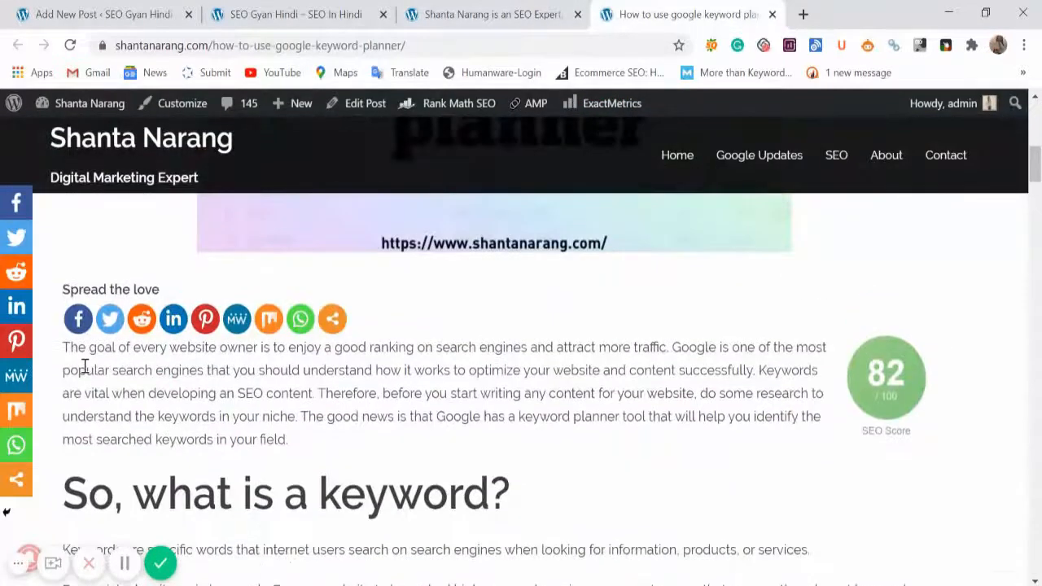
drag(59, 350, 486, 498)
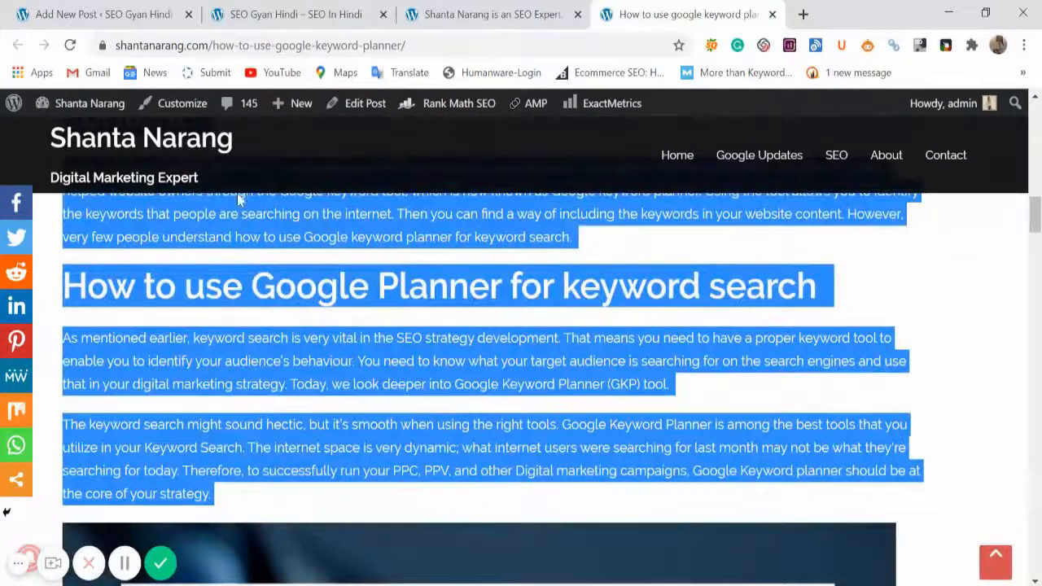
click(163, 15)
click(325, 382)
key(ctrl+v)
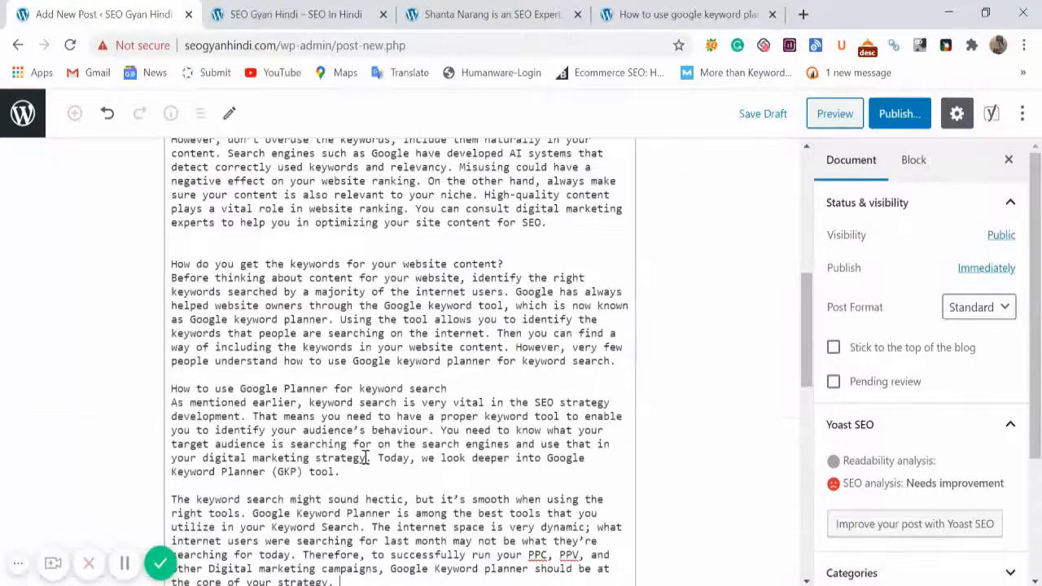
scroll(397, 435, up, 10)
scroll(396, 432, down, 1)
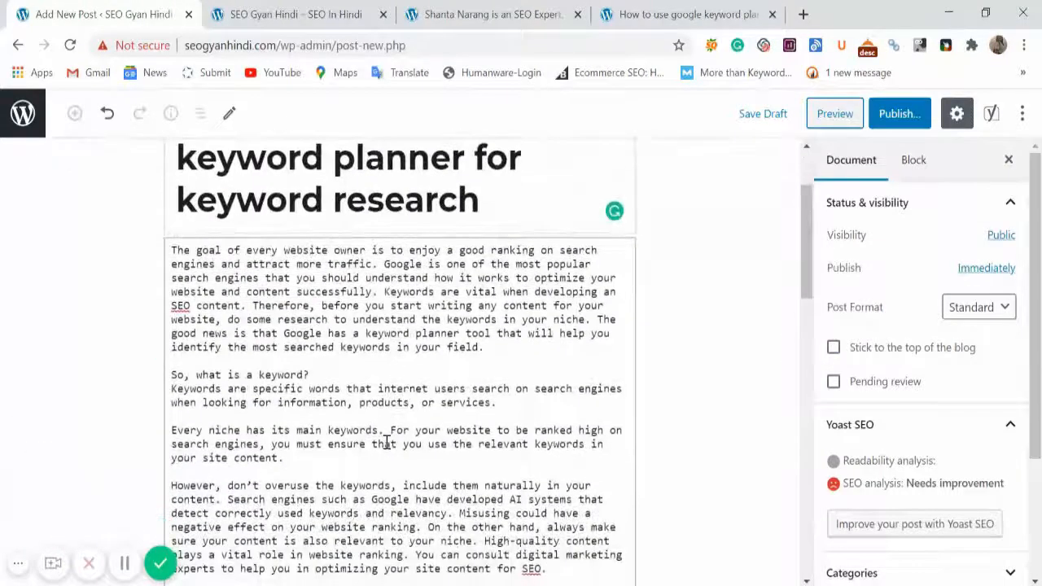
scroll(465, 403, up, 1)
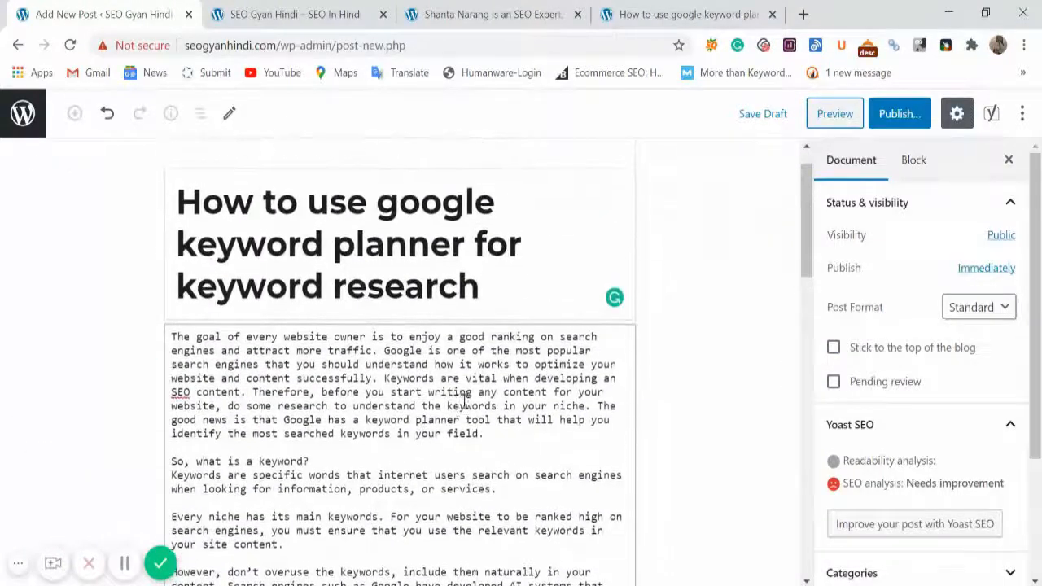
Step: Examine the headings and paragraph breaks of the pasted article in the code editor
click(1022, 113)
click(866, 399)
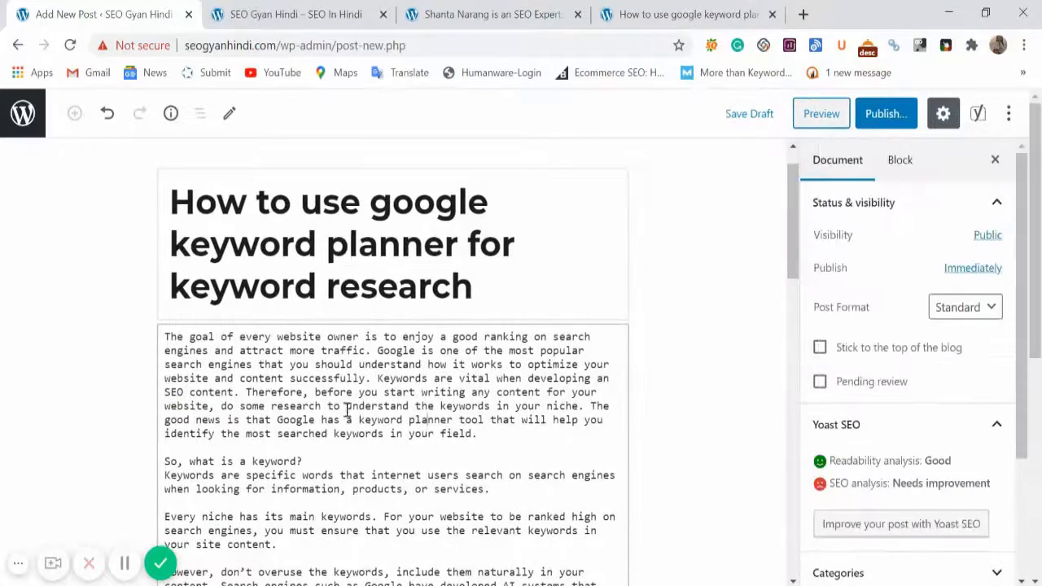
scroll(227, 423, up, 1)
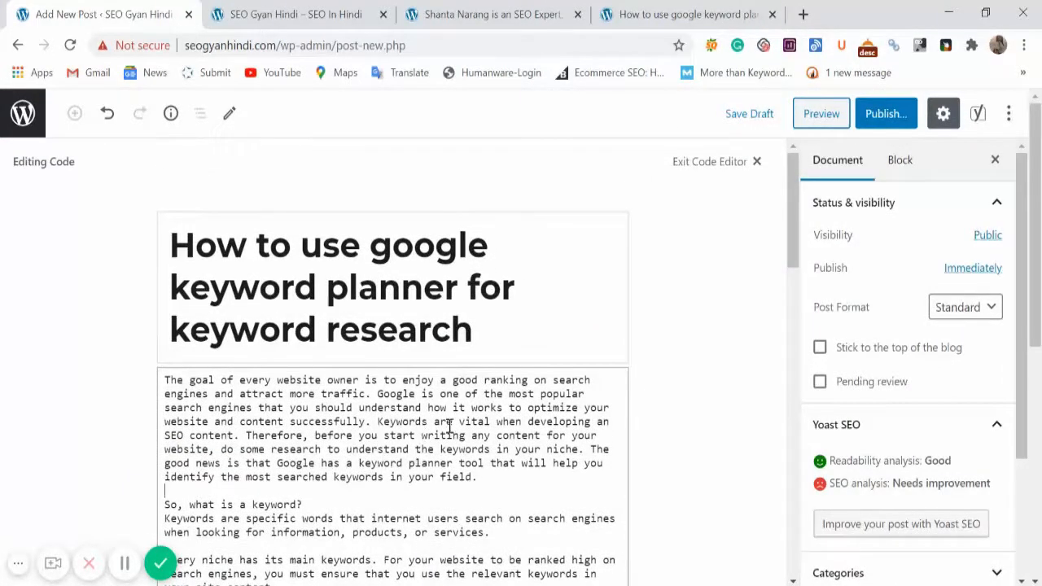
scroll(472, 430, down, 3)
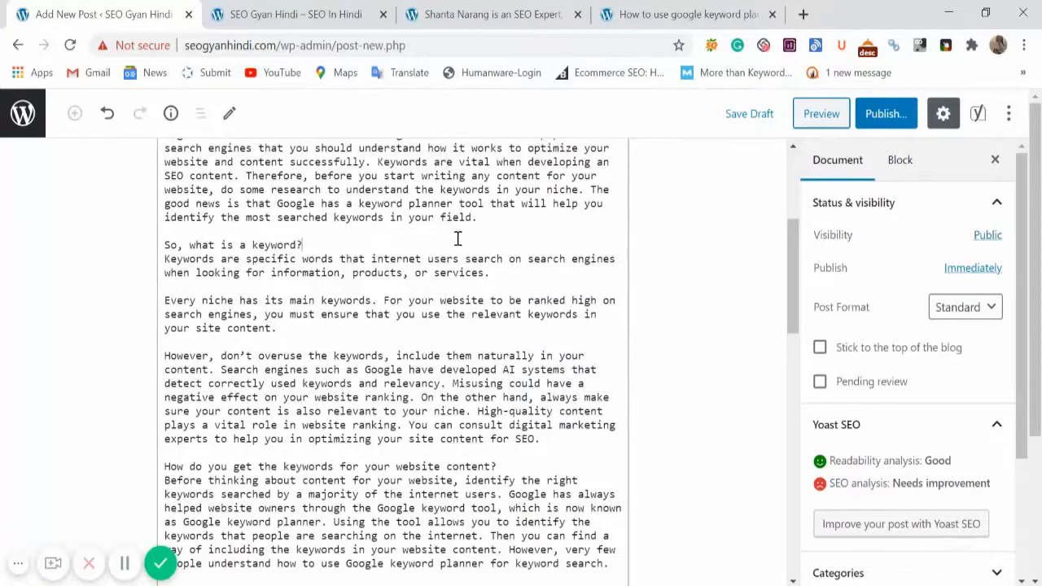
scroll(458, 238, up, 3)
scroll(341, 431, down, 1)
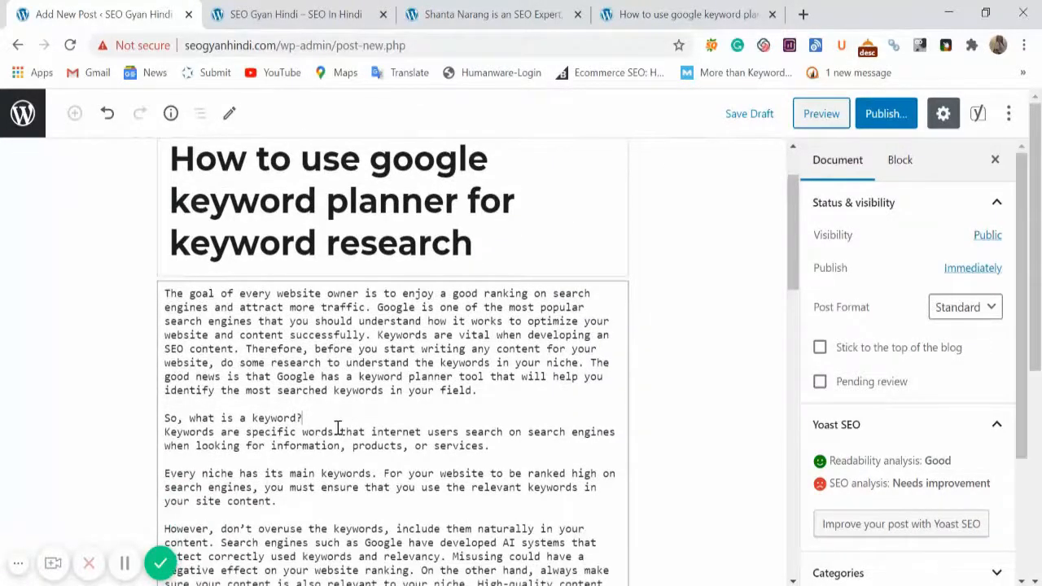
scroll(338, 428, down, 1)
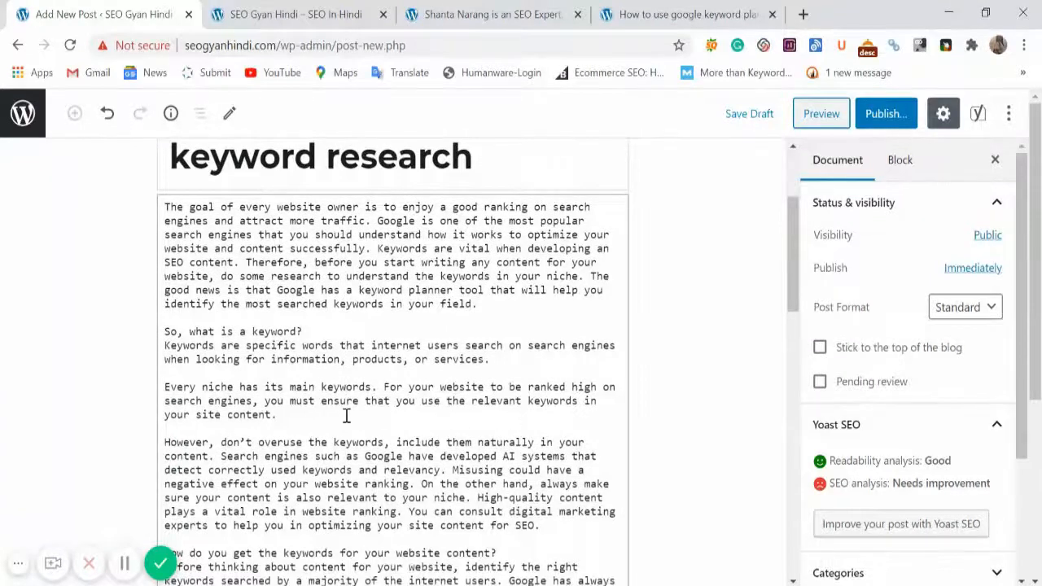
scroll(423, 407, down, 2)
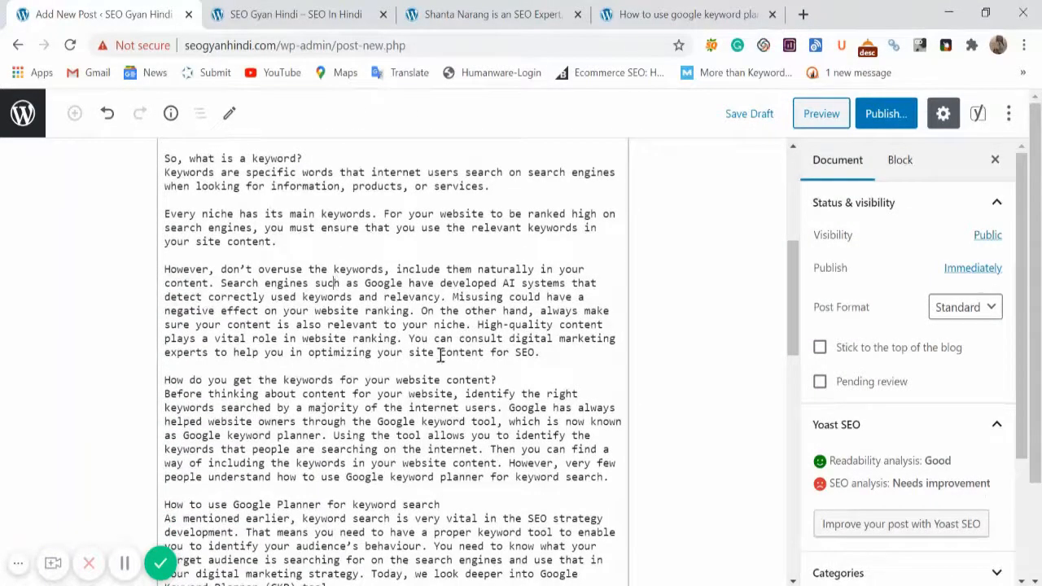
Step: Find "google ke" in the post text and locate "Google keyword planner" under the heading about getting keywords for website content
key(ctrl+f)
text(google ke)
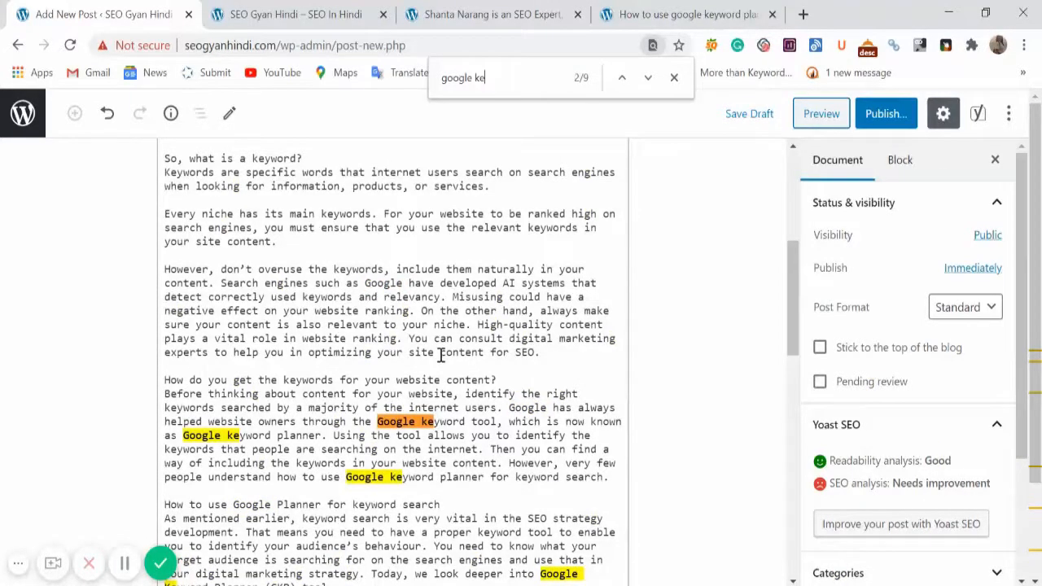
click(213, 449)
drag(184, 438, 323, 437)
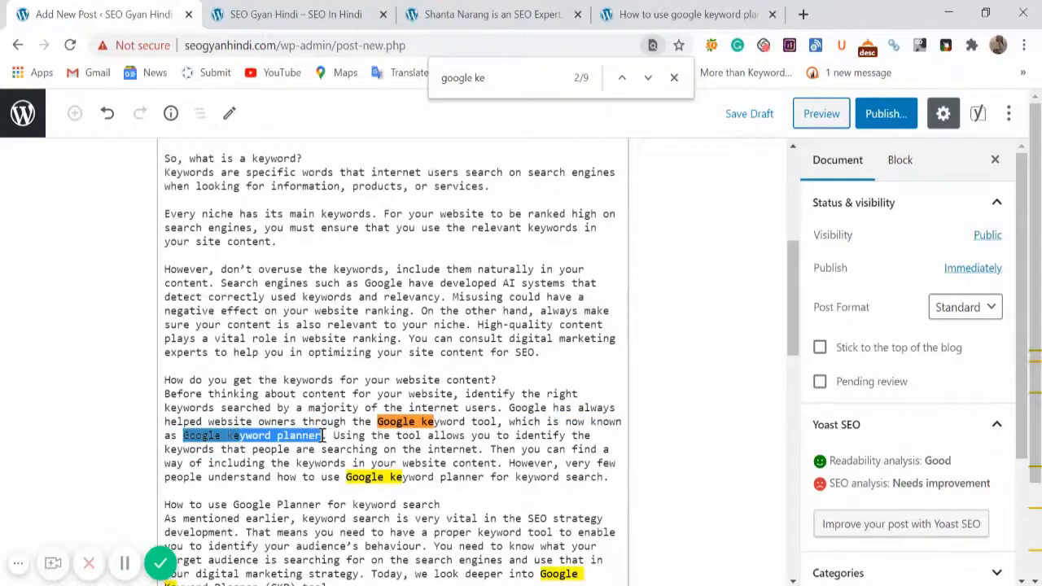
click(673, 77)
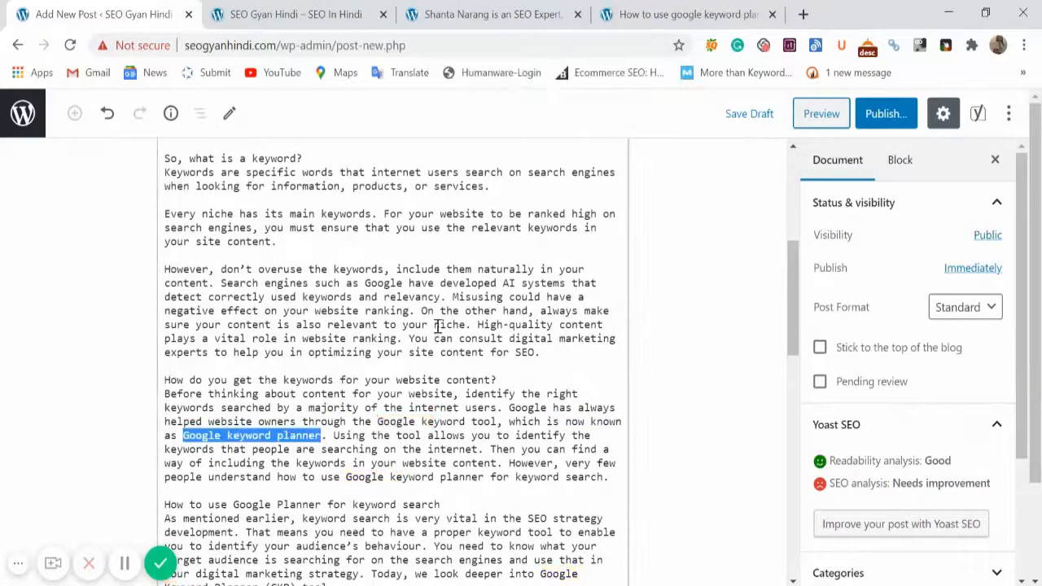
Step: Try to place a closing </a> tag after "Google keyword planner" in the post text
click(332, 429)
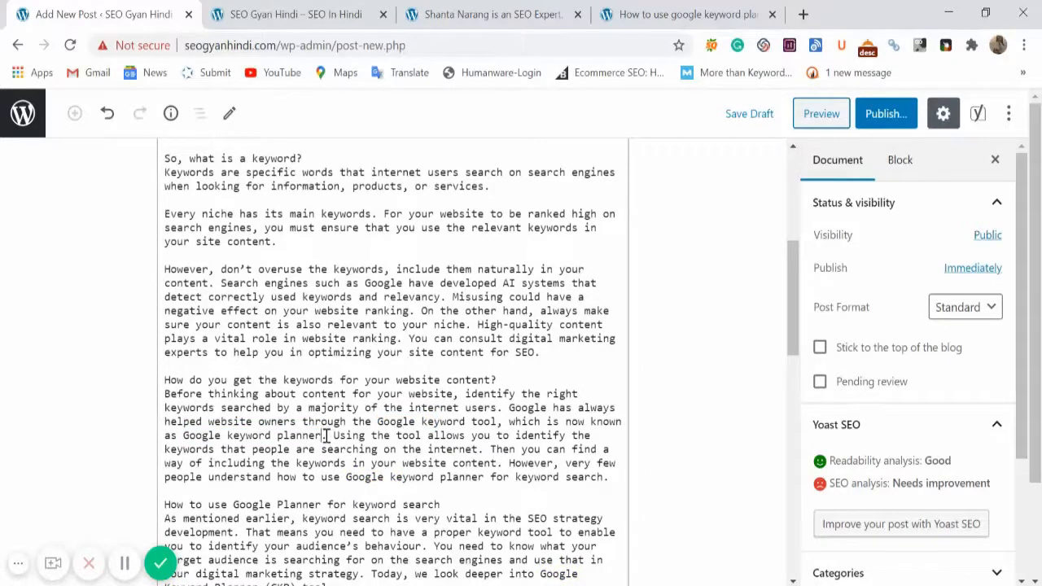
text(. )
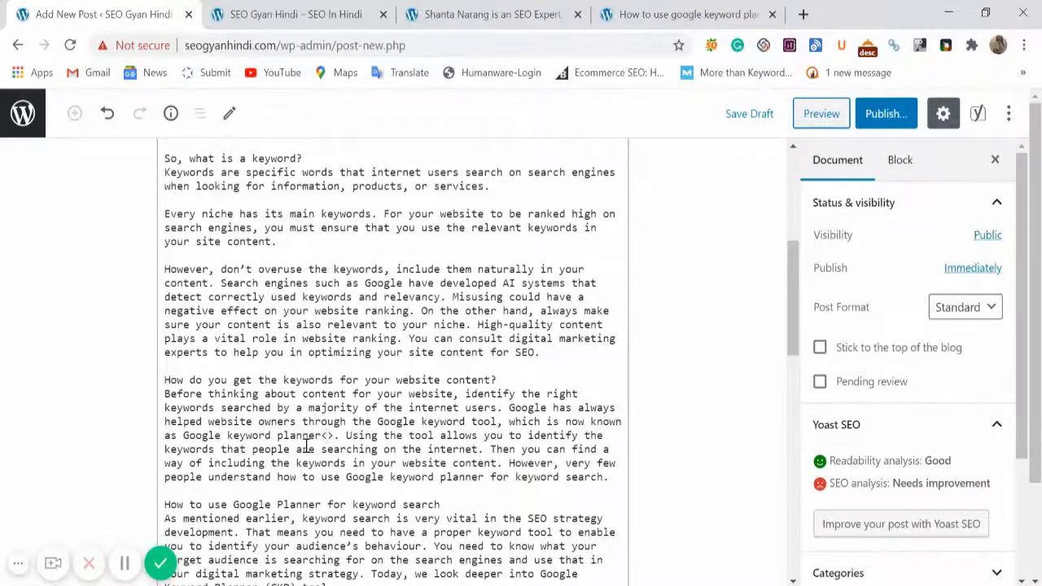
text(/a)
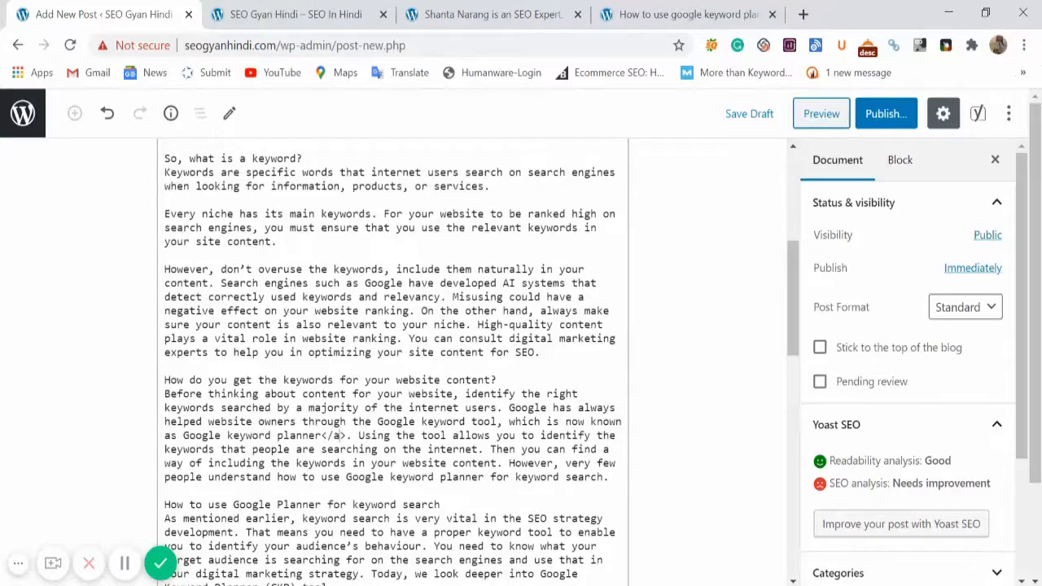
Step: Look up the phrase "Google keyword planner" from the post in a new browser tab and copy the Google Ads Keyword Planner page's address
drag(184, 439, 324, 437)
key(ctrl+c)
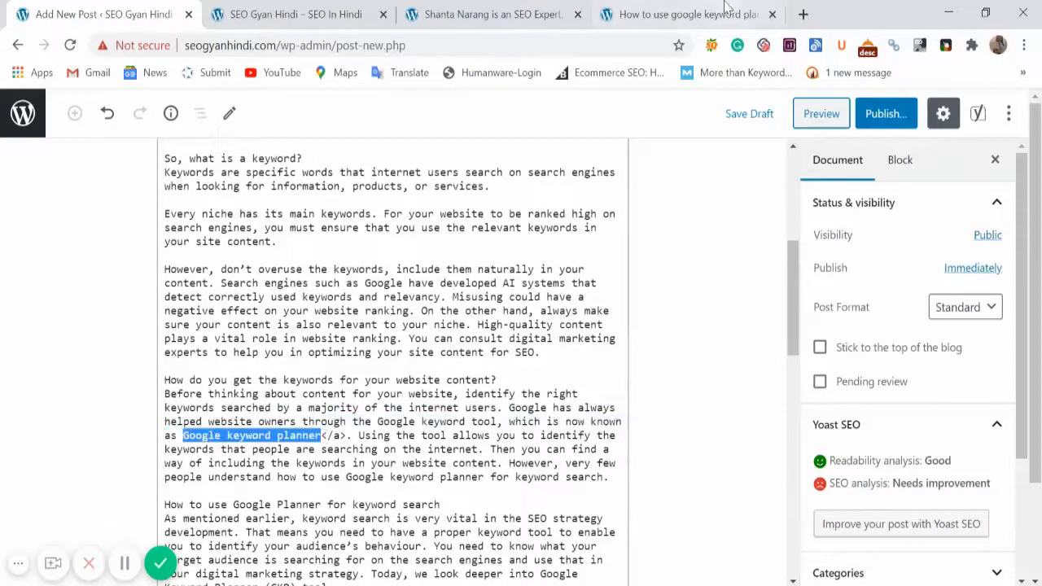
click(803, 14)
key(ctrl+v)
key(Return)
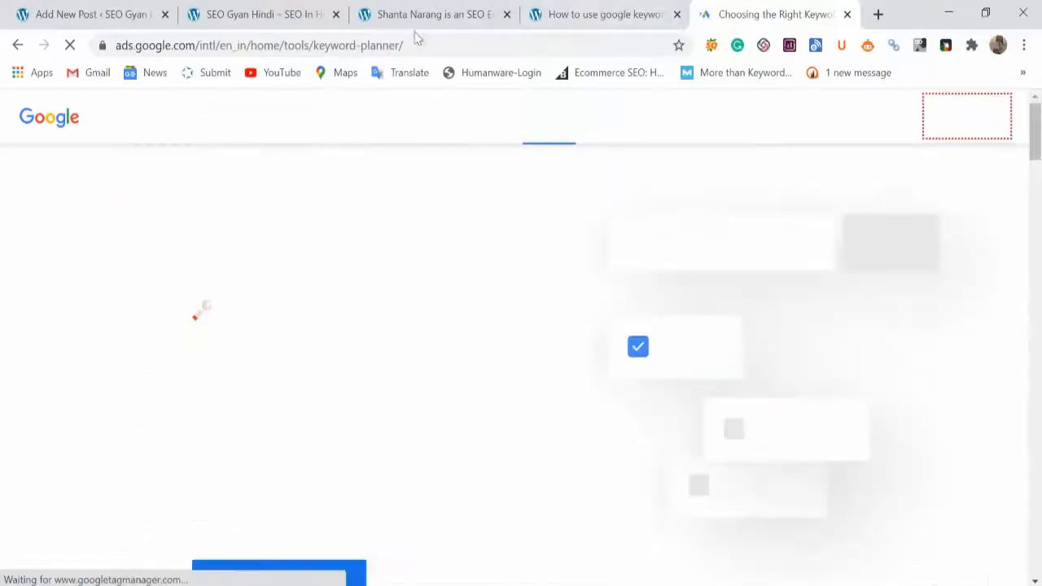
click(419, 52)
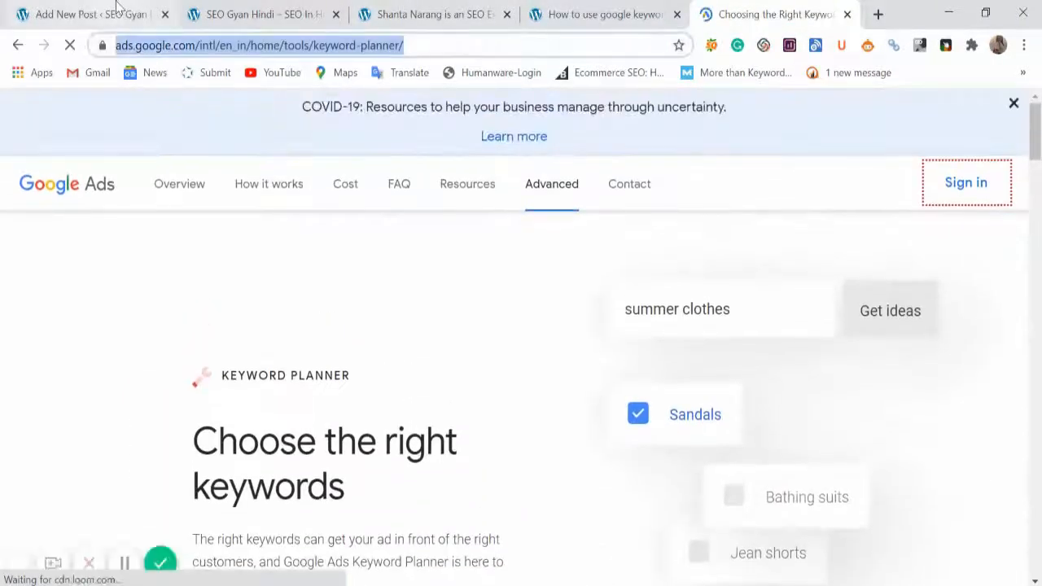
Step: Return to the new post and add a closing </a> tag directly after "Google keyword planner", before the full stop
click(119, 9)
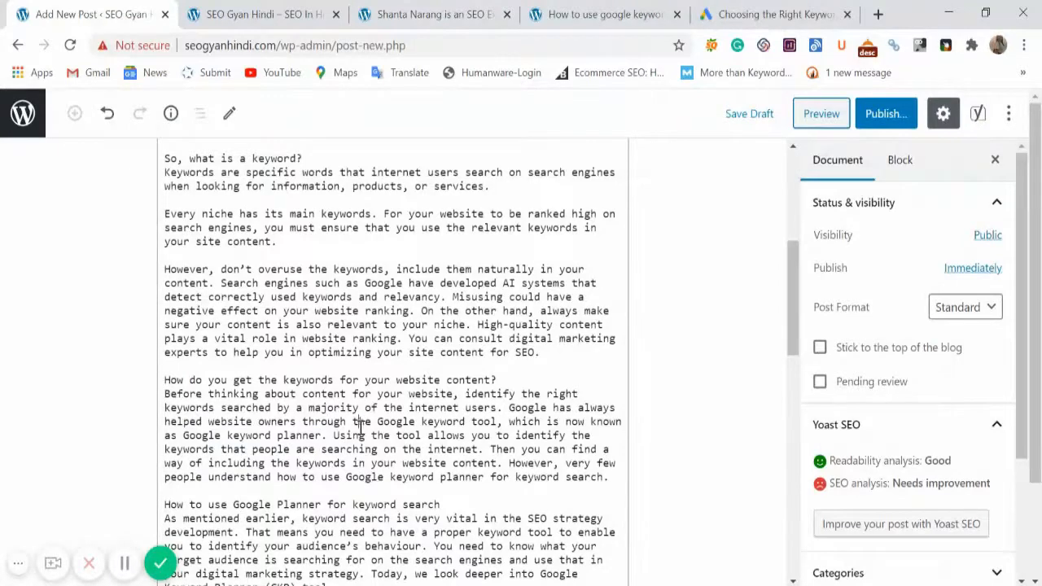
scroll(456, 423, down, 1)
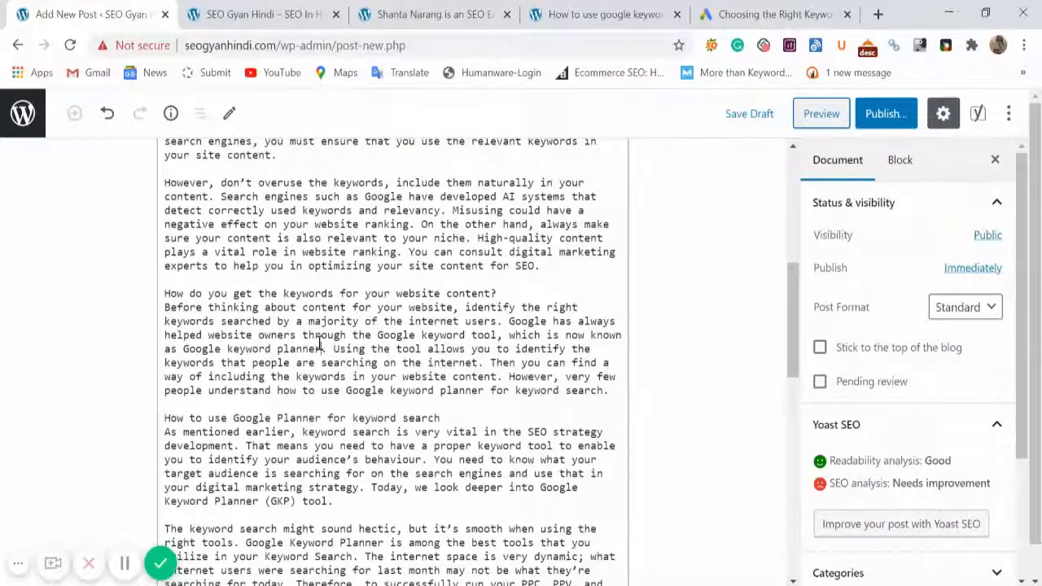
text(<>)
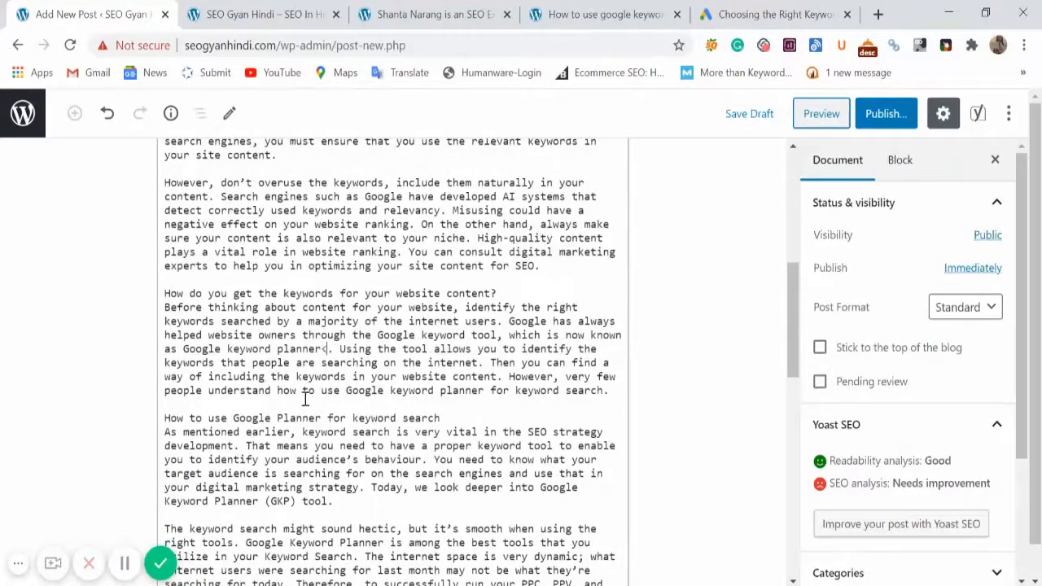
text(/)
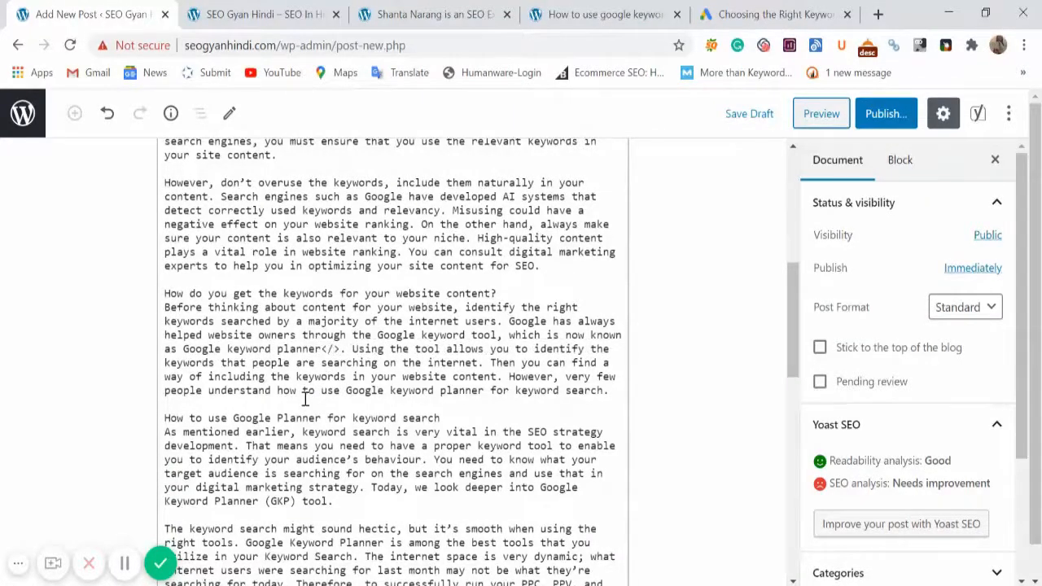
text(a)
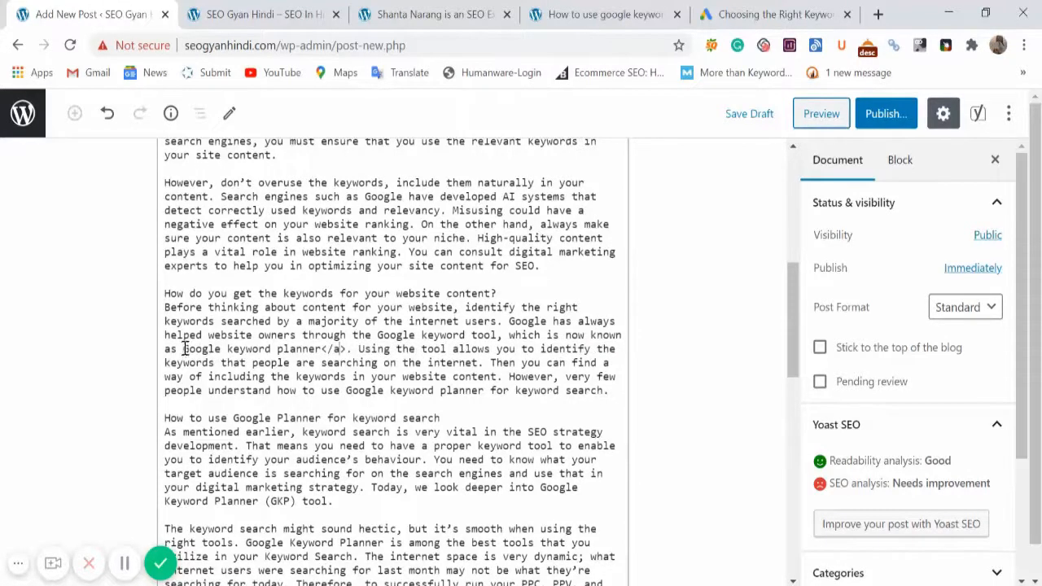
text(<>)
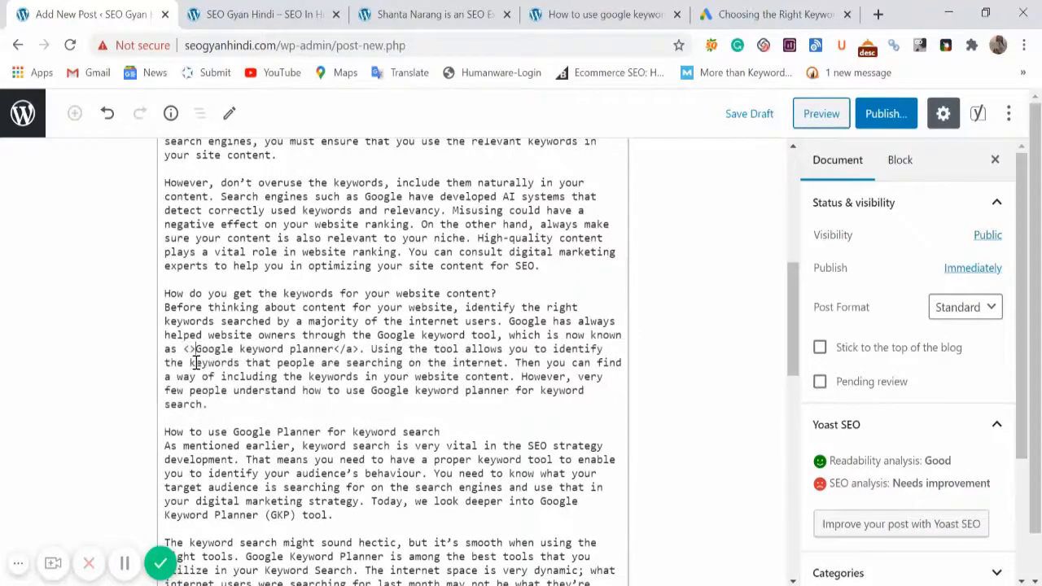
text(a hrefs)
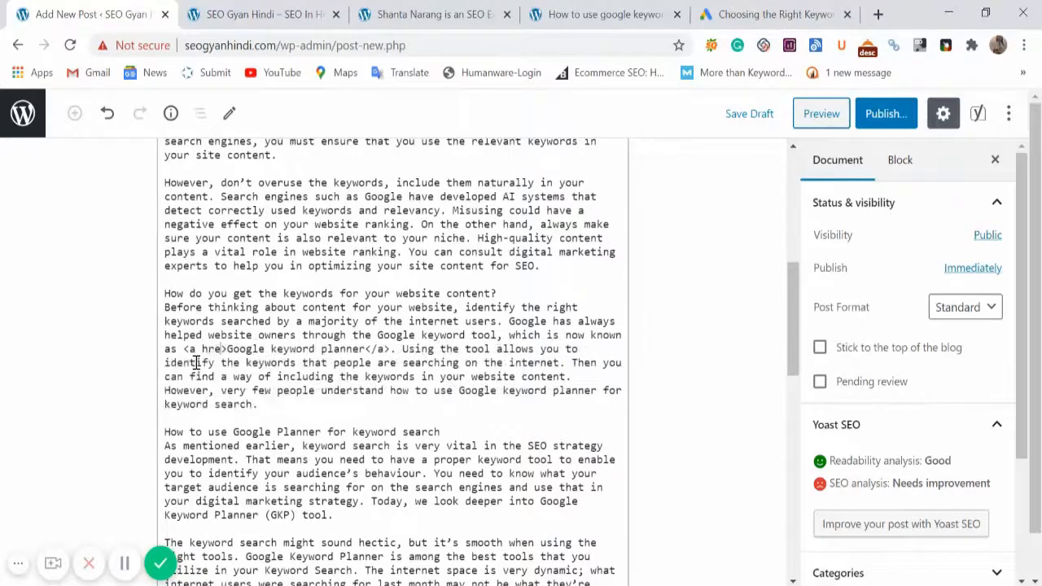
text(=)
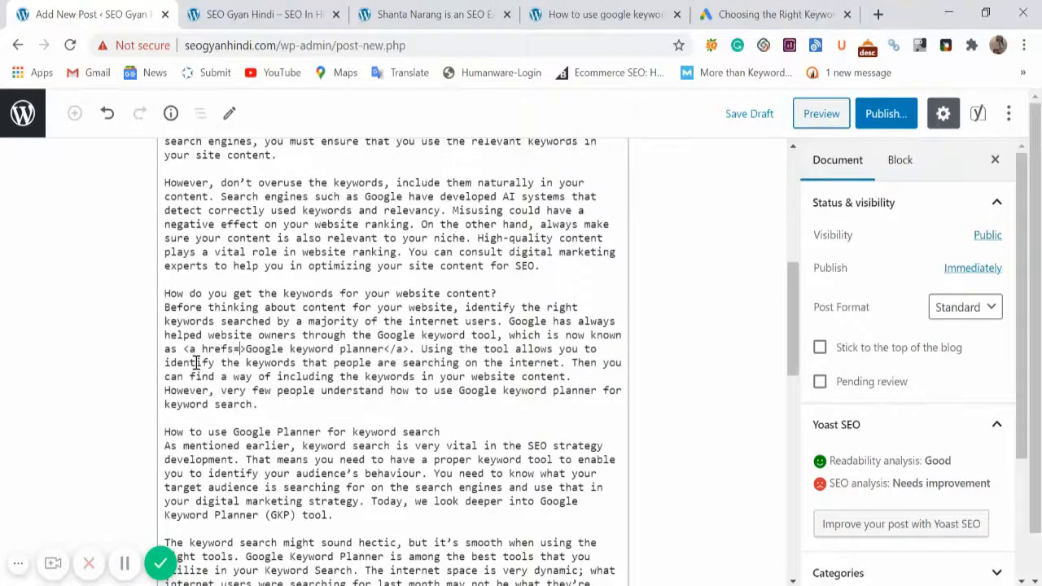
text("")
key(ctrl+v)
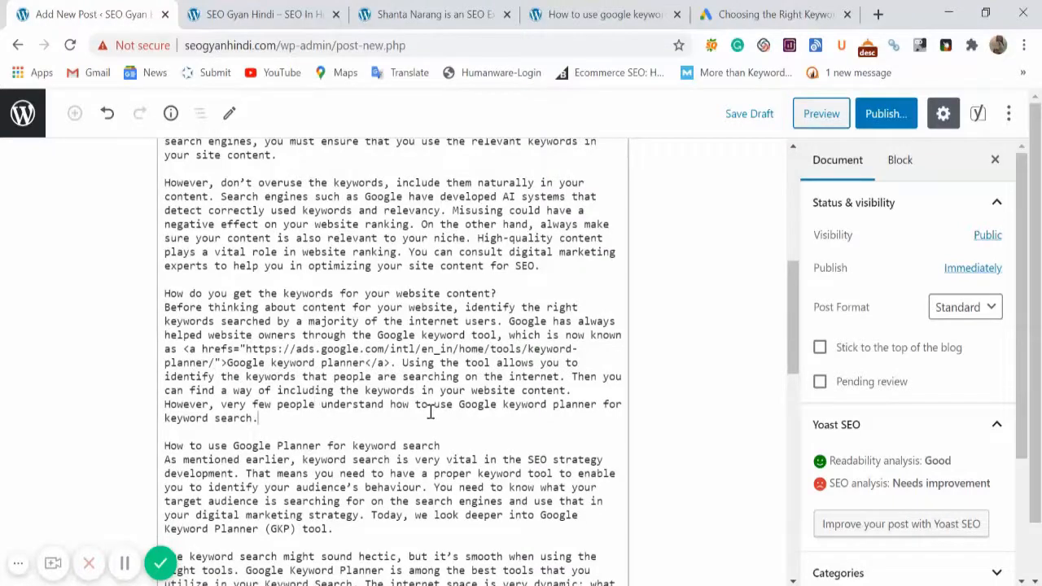
scroll(431, 412, down, 1)
click(256, 262)
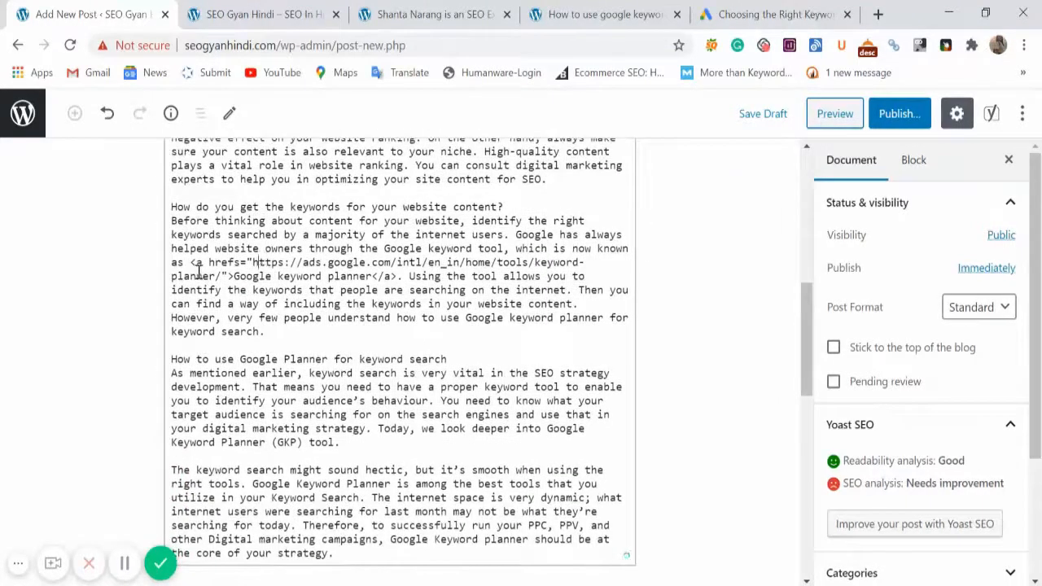
drag(298, 278, 352, 290)
scroll(391, 342, up, 3)
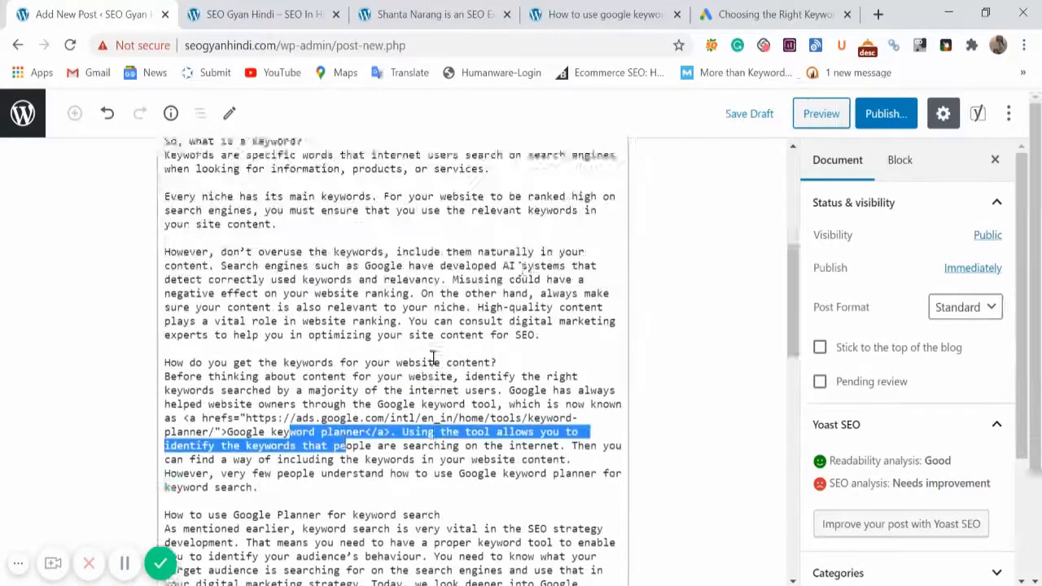
Step: Switch the post back to the visual editor and check the "Google keyword planner" link inside the Classic block
click(1006, 116)
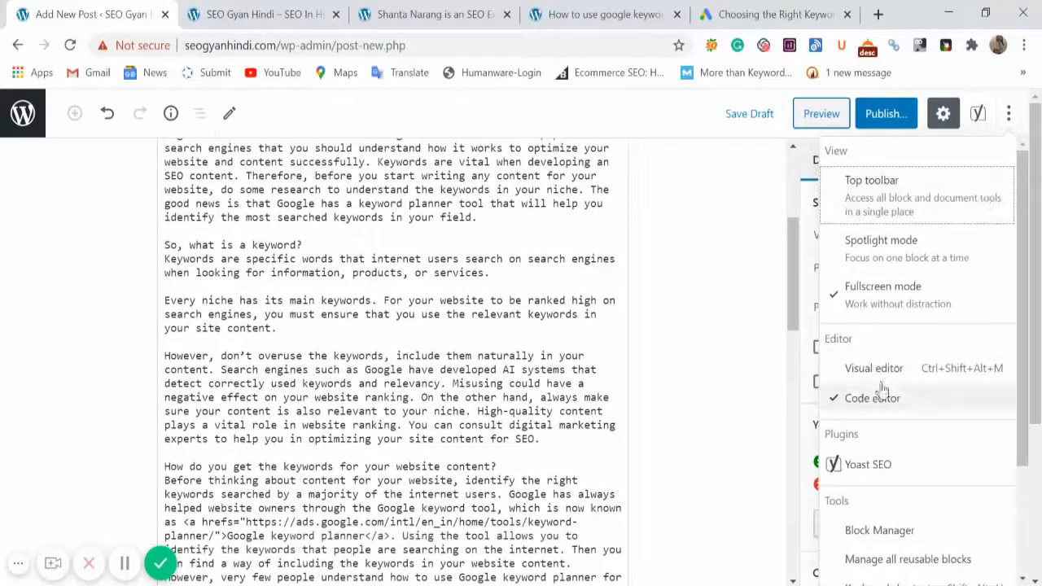
click(823, 372)
scroll(403, 366, up, 1)
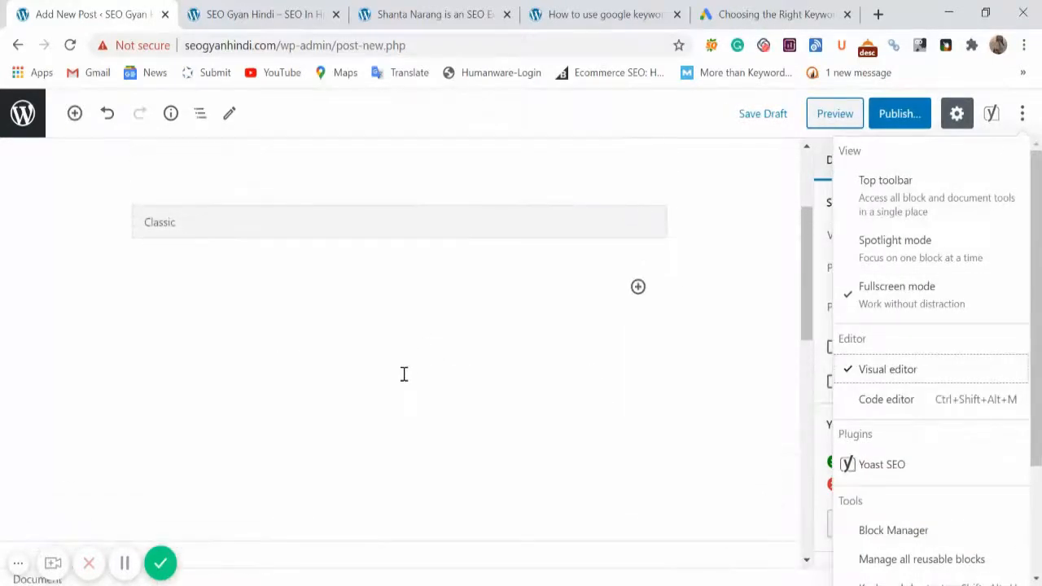
scroll(426, 375, up, 1)
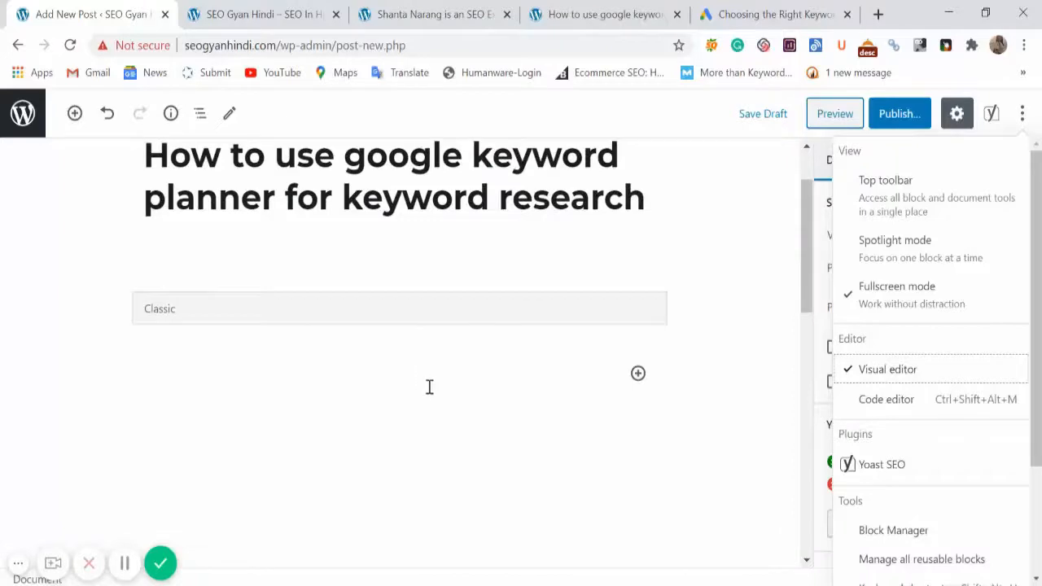
scroll(434, 375, down, 2)
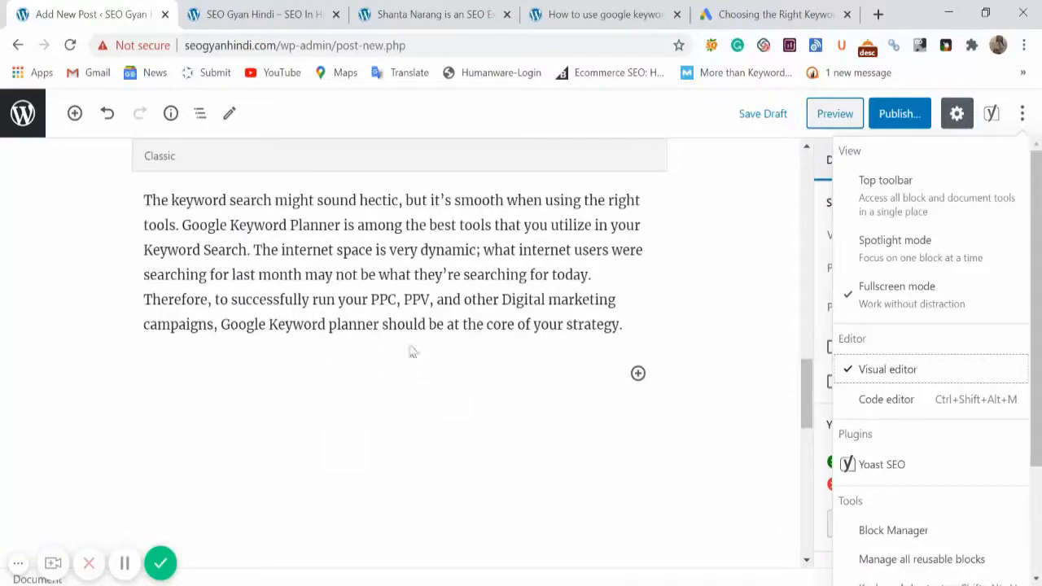
click(402, 318)
scroll(394, 353, up, 4)
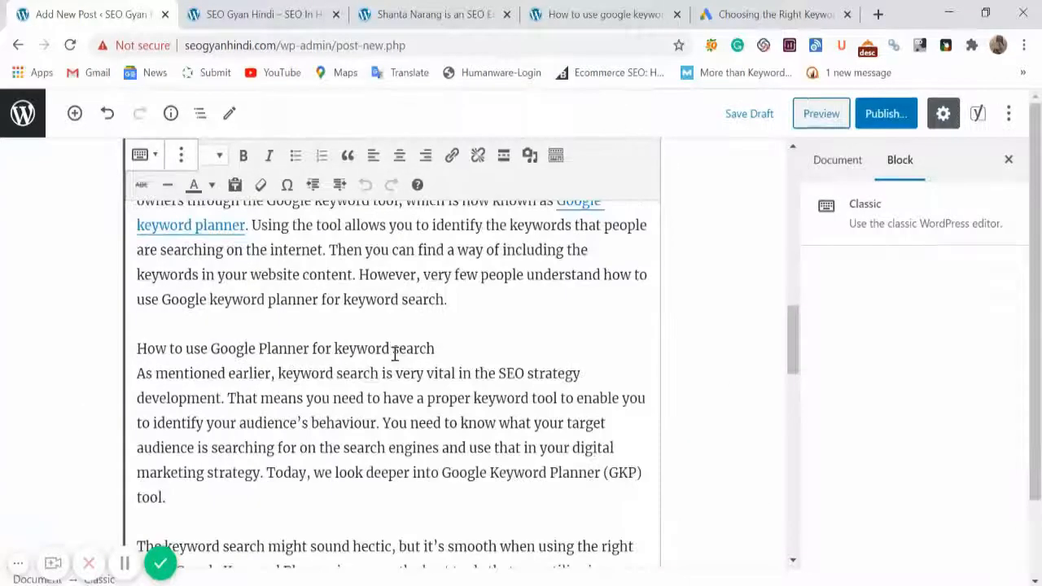
scroll(417, 375, down, 2)
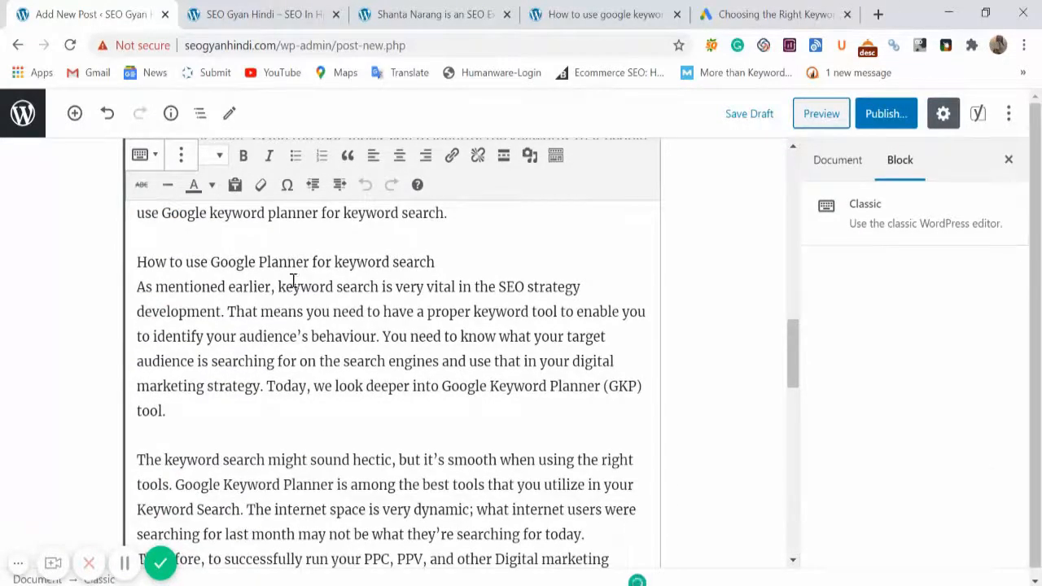
Step: Make the words "Digital marketing" bold in the post's last paragraph
drag(278, 286, 334, 287)
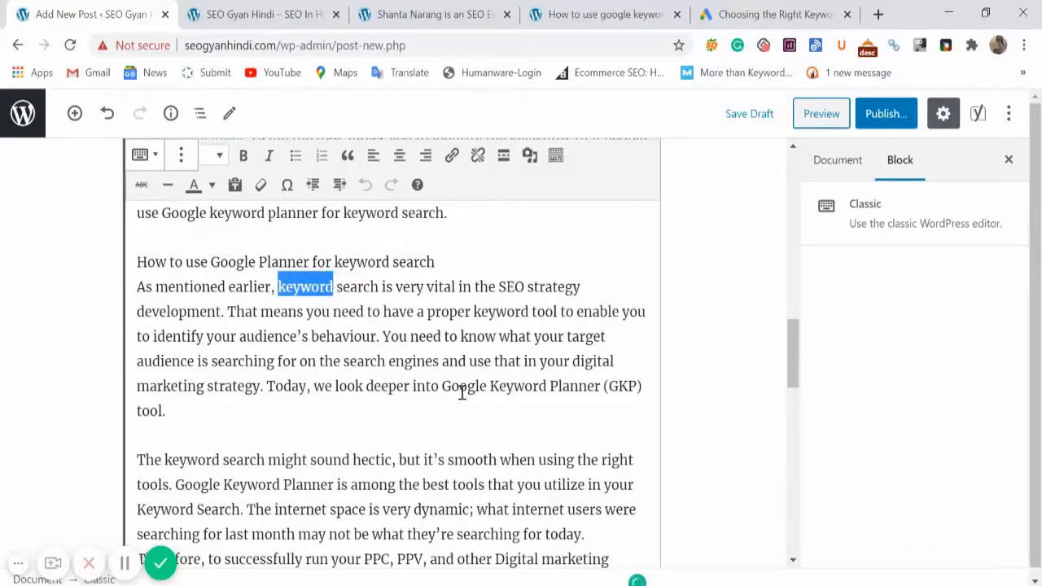
scroll(463, 391, down, 1)
scroll(298, 392, down, 1)
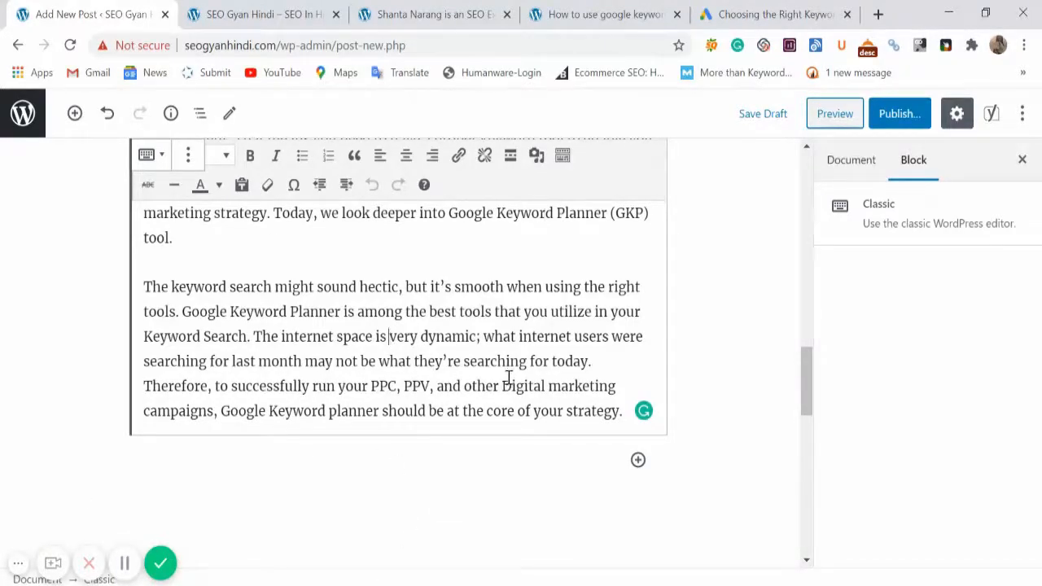
drag(505, 386, 606, 392)
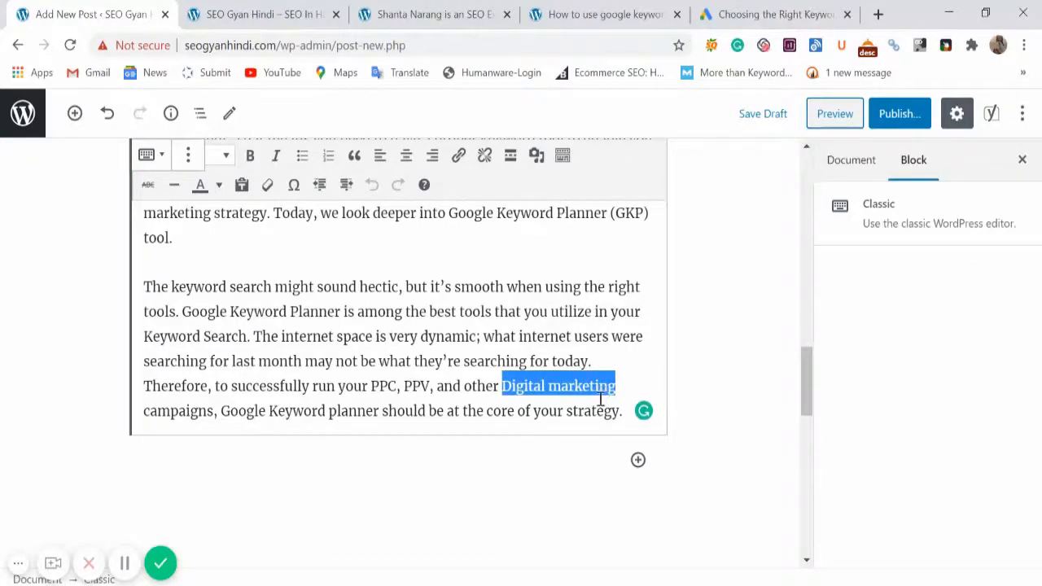
key(ctrl+b)
click(587, 335)
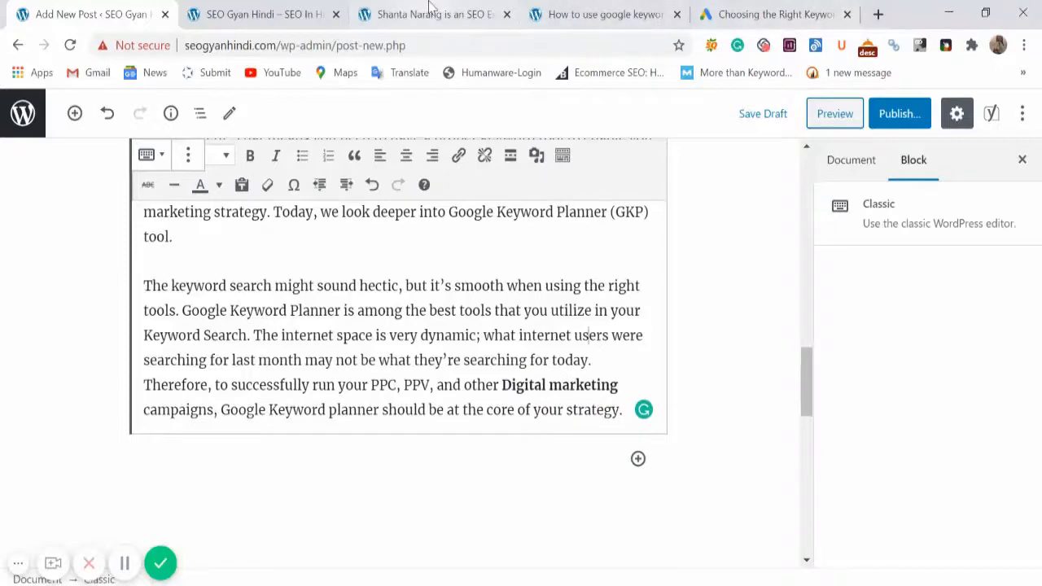
Step: Look through the posts on the already open Digital Marketing Expert blog's home page for a digital marketing article
click(429, 6)
click(831, 259)
scroll(462, 366, down, 5)
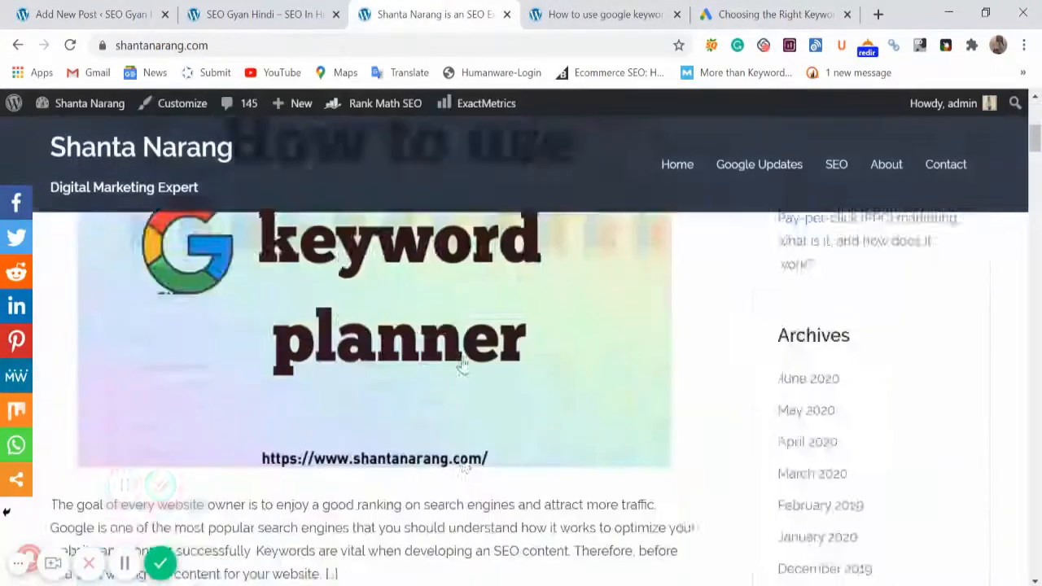
scroll(461, 367, down, 15)
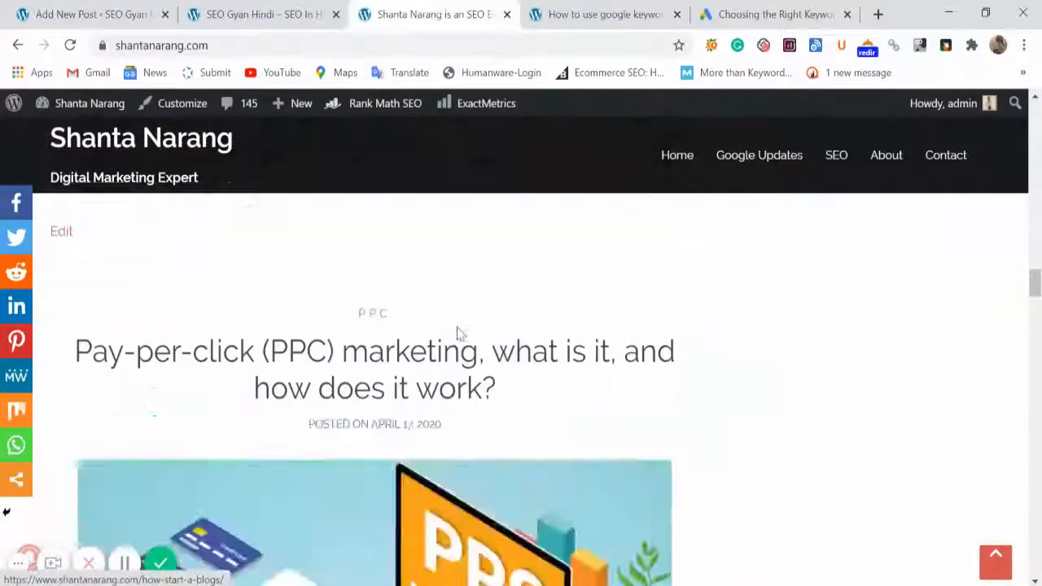
scroll(458, 333, down, 4)
scroll(439, 342, up, 3)
scroll(459, 302, down, 4)
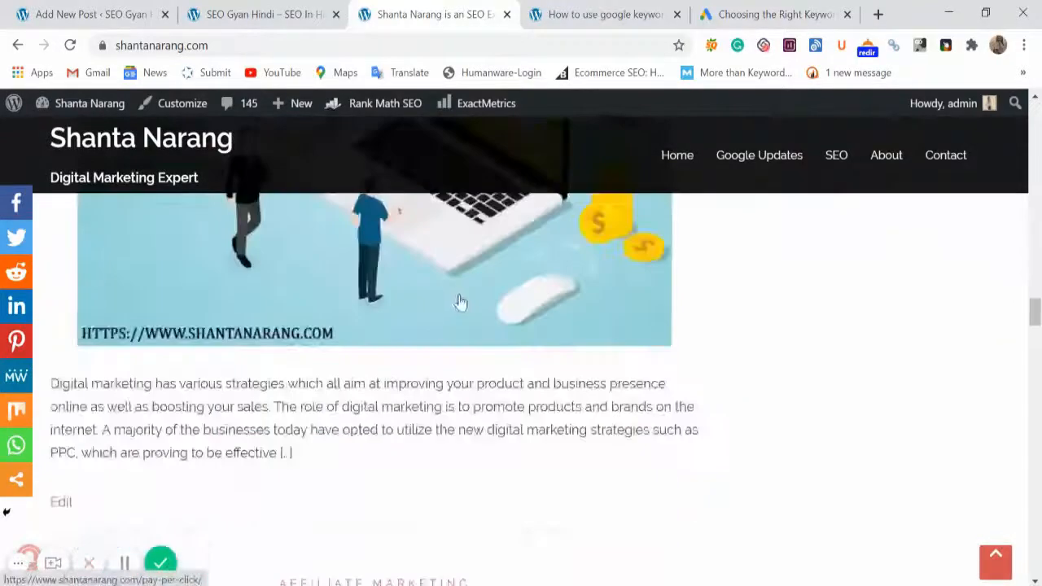
scroll(460, 302, down, 3)
scroll(458, 302, up, 1)
scroll(458, 297, down, 7)
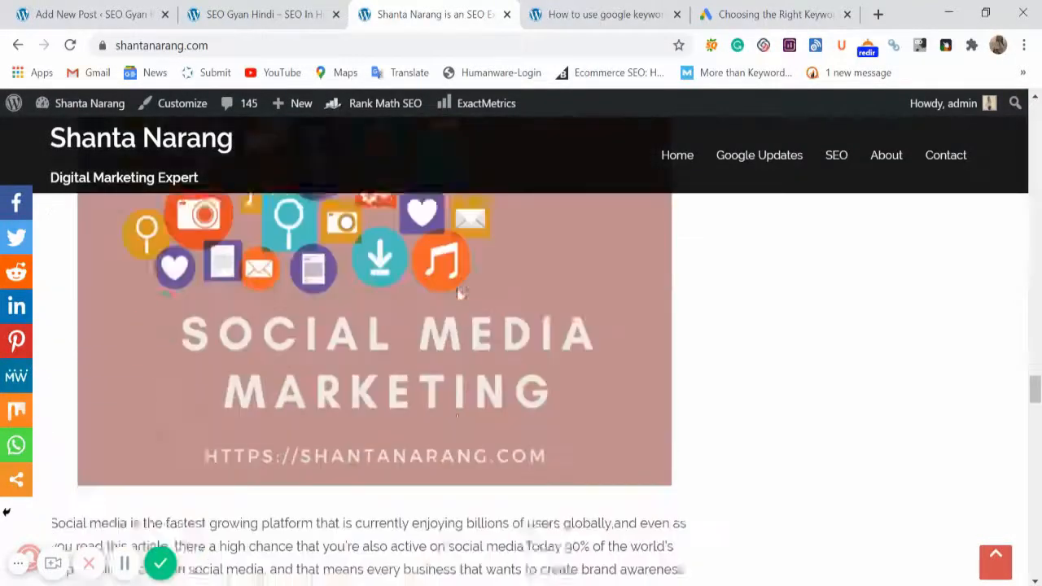
scroll(459, 293, down, 6)
scroll(459, 294, up, 2)
scroll(459, 295, down, 8)
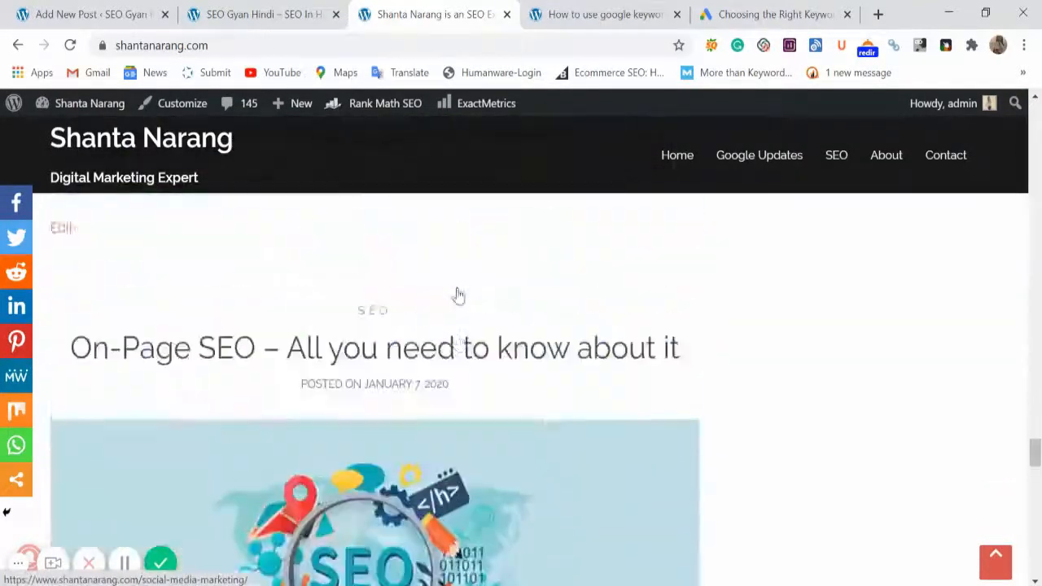
scroll(458, 296, down, 15)
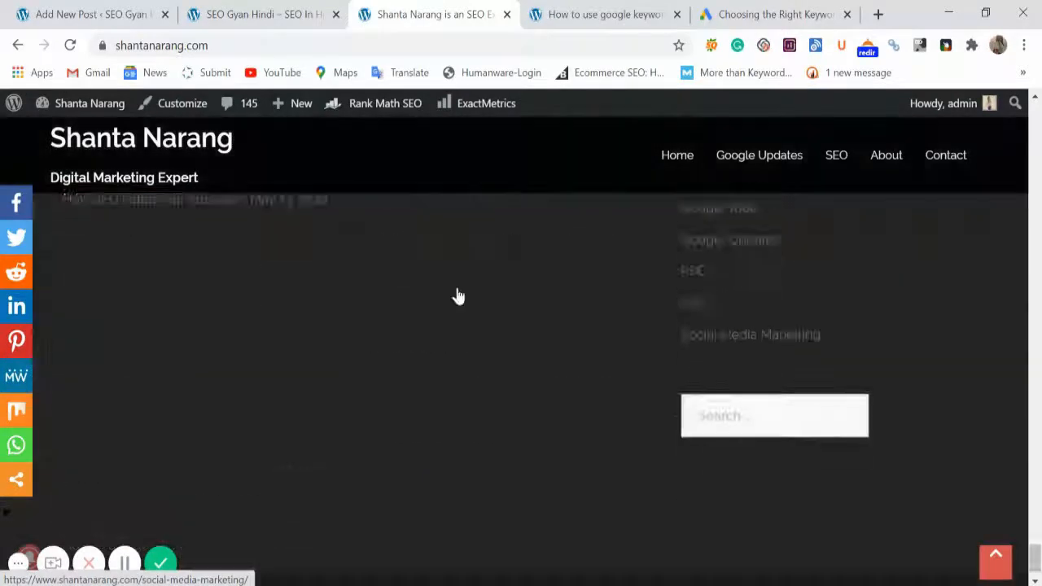
scroll(182, 328, up, 5)
Step: Go to page 2 of that blog's posts, open the "Digital Marketing for Beginners" article and copy its address
click(120, 378)
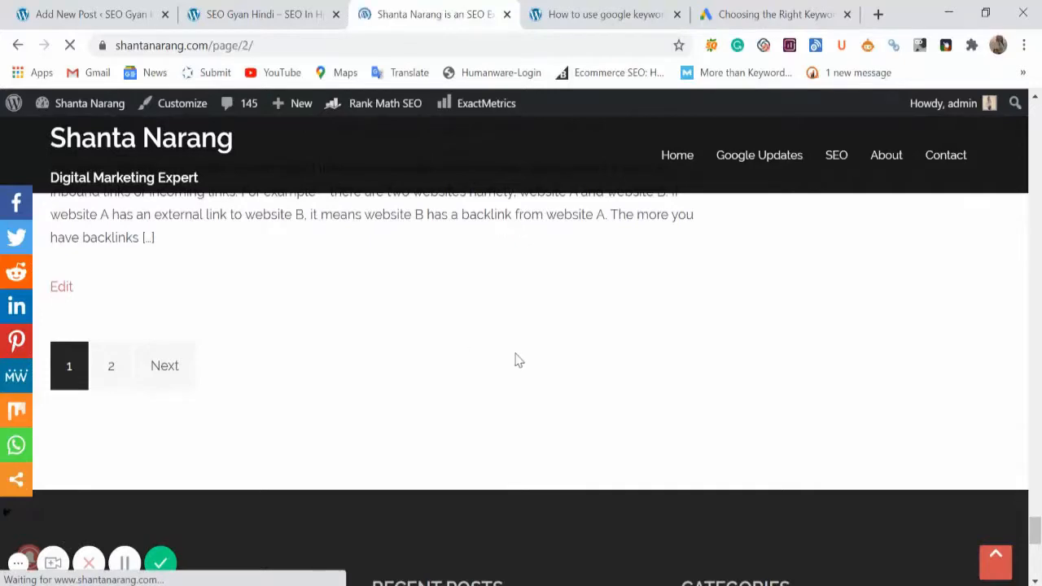
scroll(521, 367, down, 10)
scroll(529, 372, down, 5)
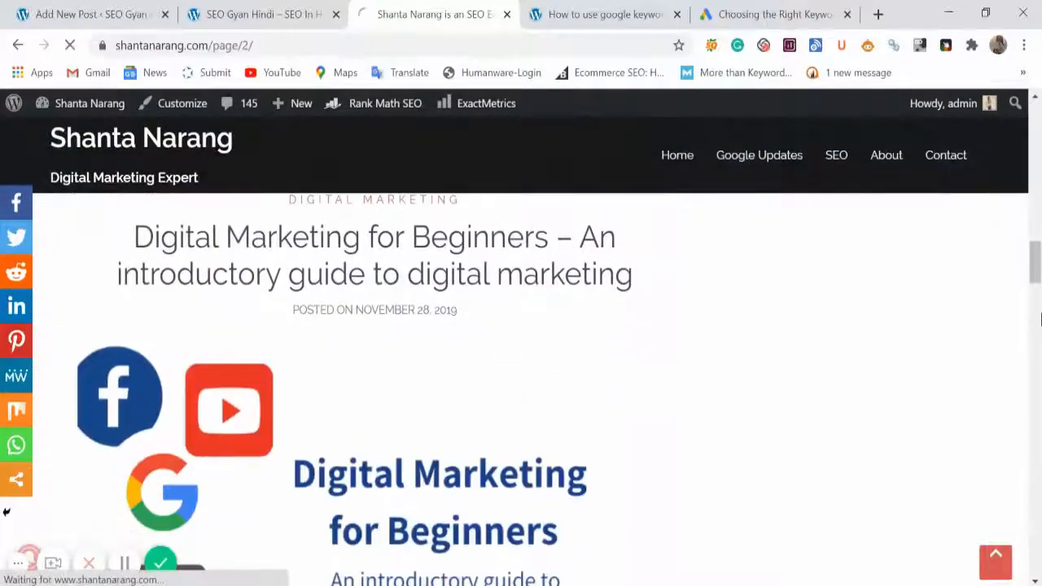
click(390, 232)
click(360, 48)
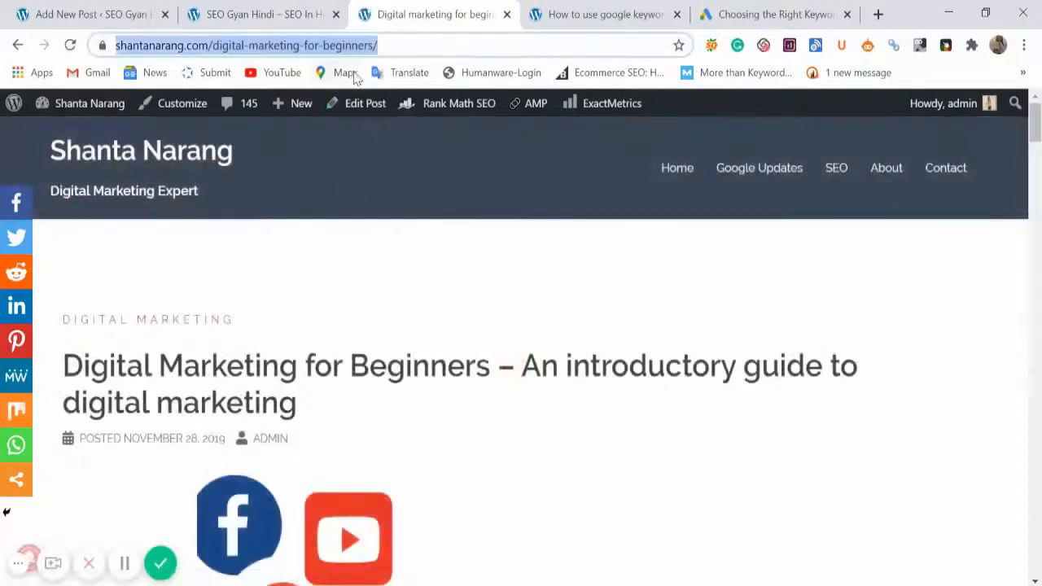
Step: Return to the new post and link the bold "Digital marketing" text to the copied Digital Marketing for Beginners address
click(106, 14)
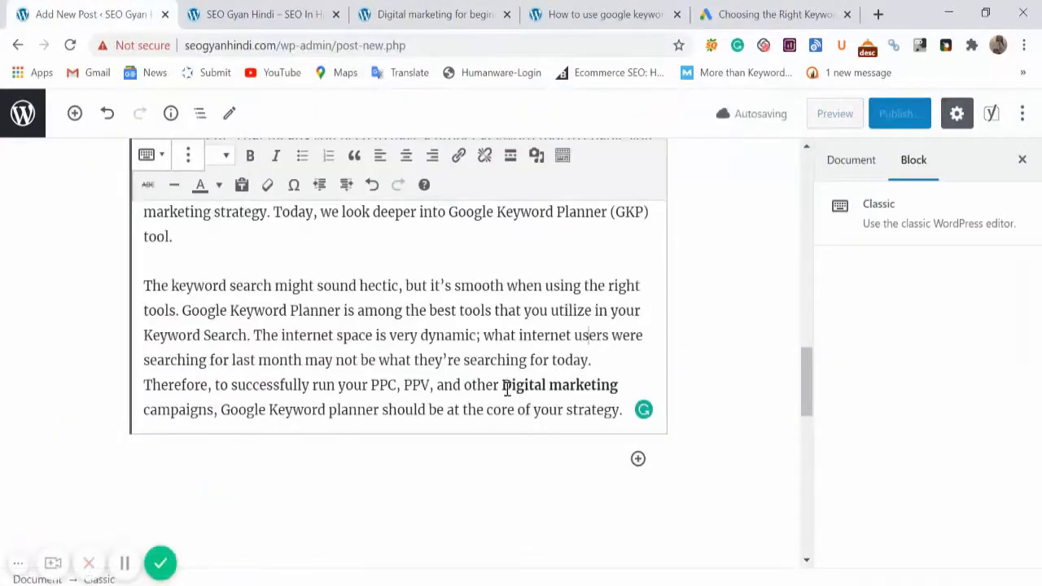
drag(501, 385, 621, 385)
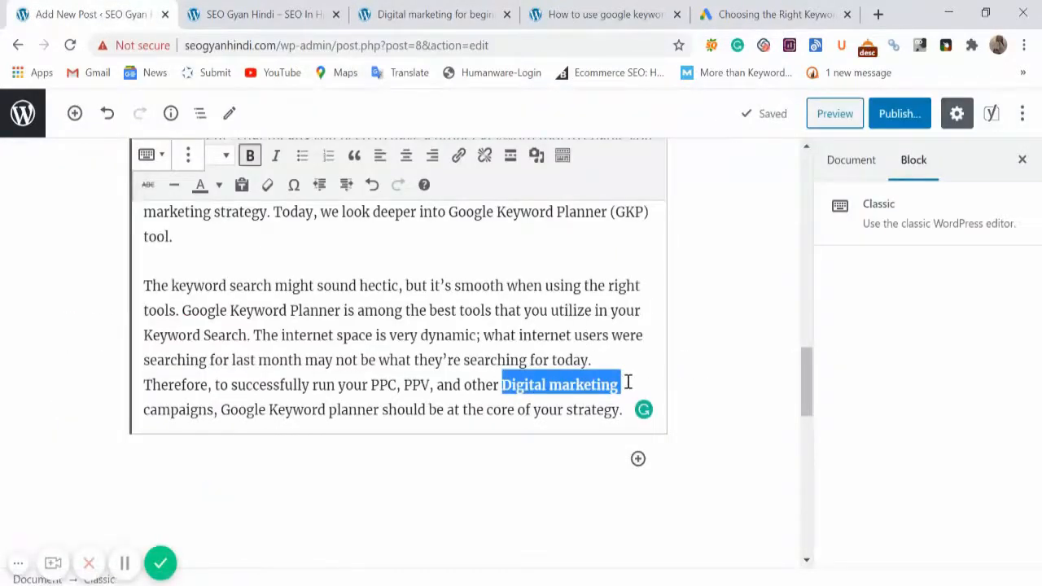
click(459, 155)
key(ctrl+v)
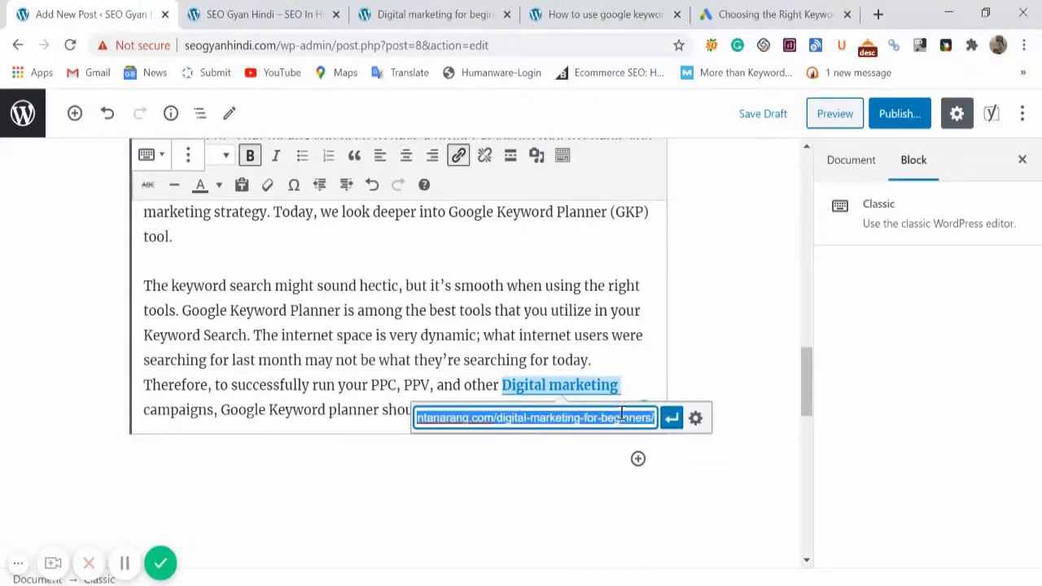
click(672, 417)
Step: Review the post's title, opening paragraphs and section headings in the visual editor
scroll(333, 383, down, 5)
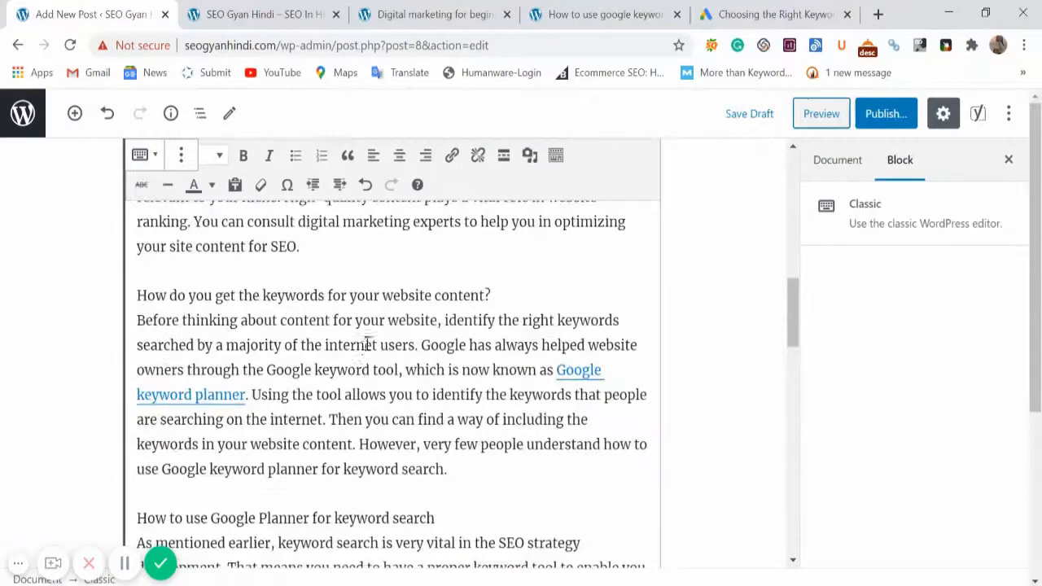
scroll(391, 398, up, 4)
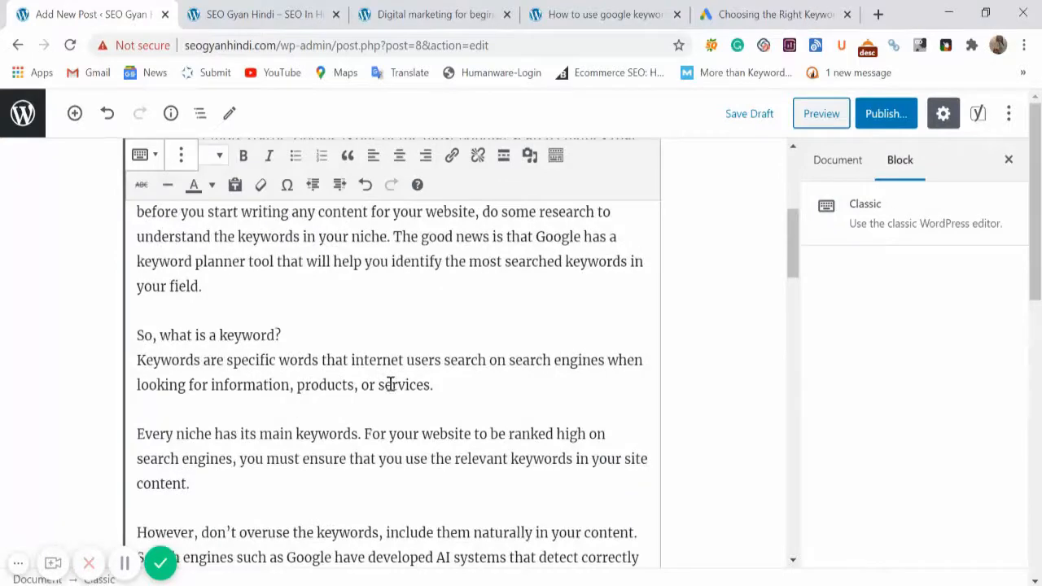
scroll(408, 398, up, 4)
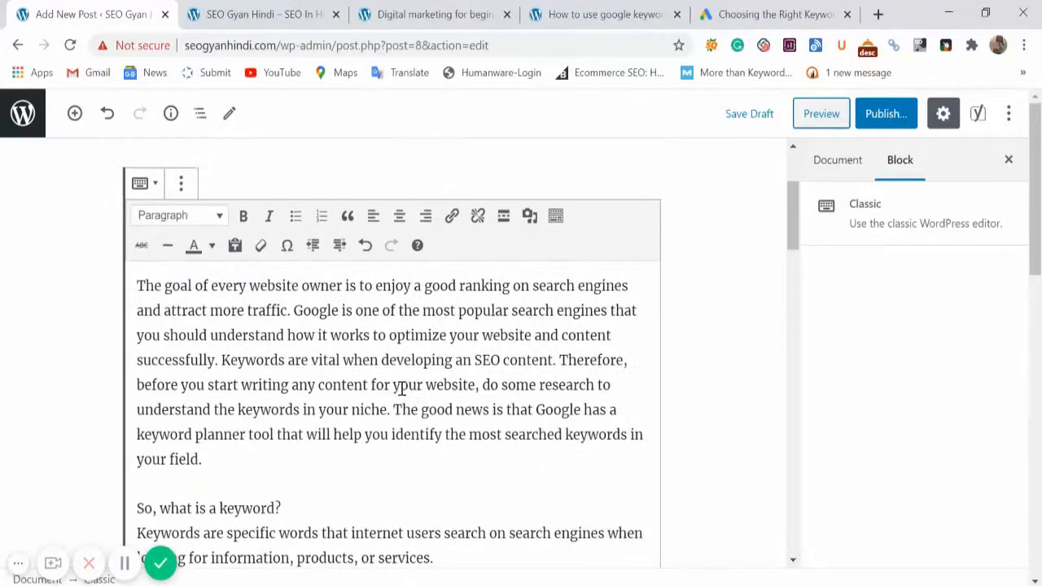
scroll(247, 463, down, 1)
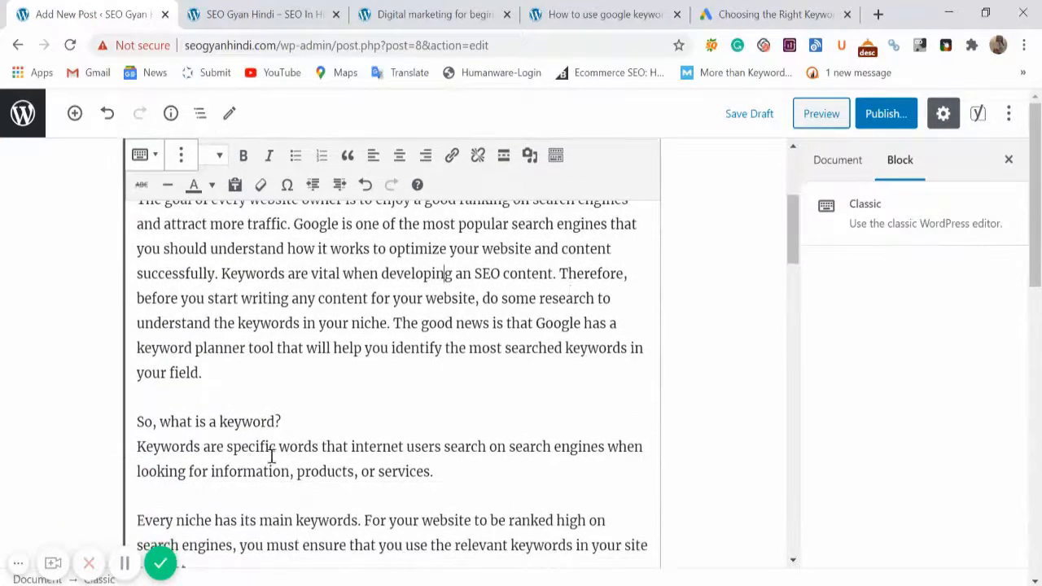
scroll(568, 305, up, 3)
scroll(404, 453, down, 2)
scroll(233, 425, down, 3)
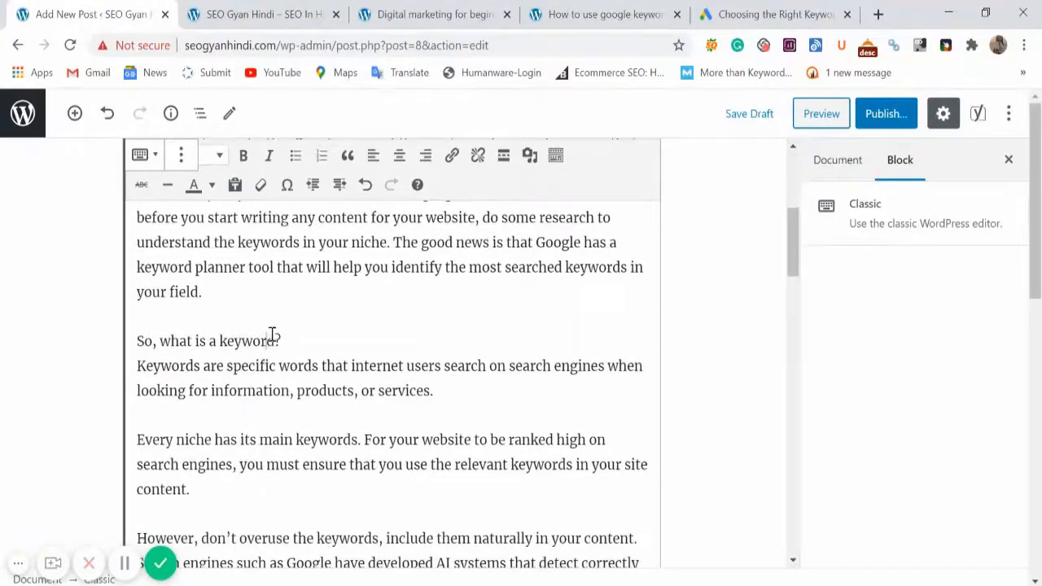
scroll(306, 344, up, 4)
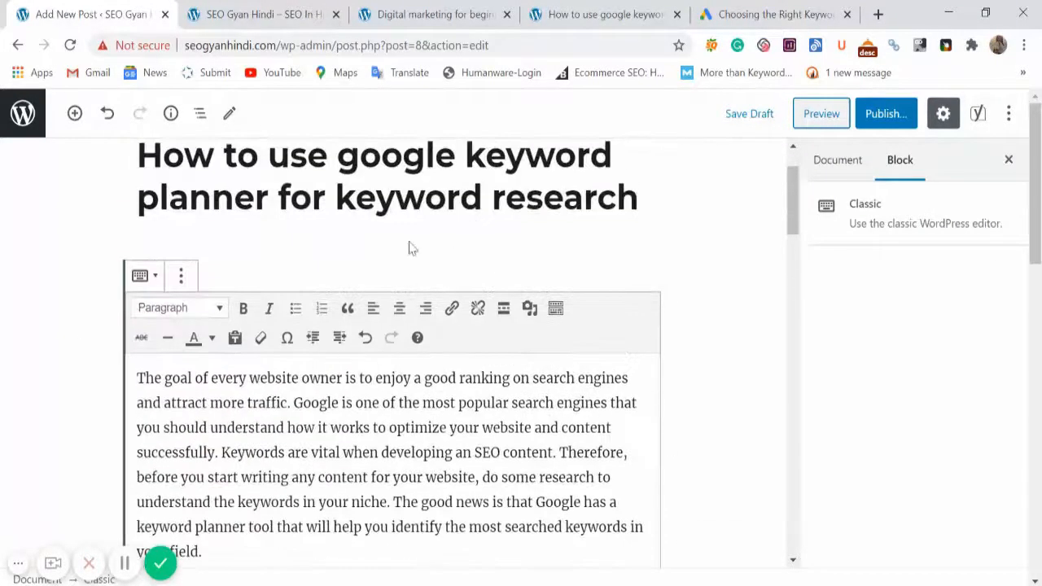
drag(345, 167, 277, 208)
click(456, 440)
scroll(419, 419, down, 3)
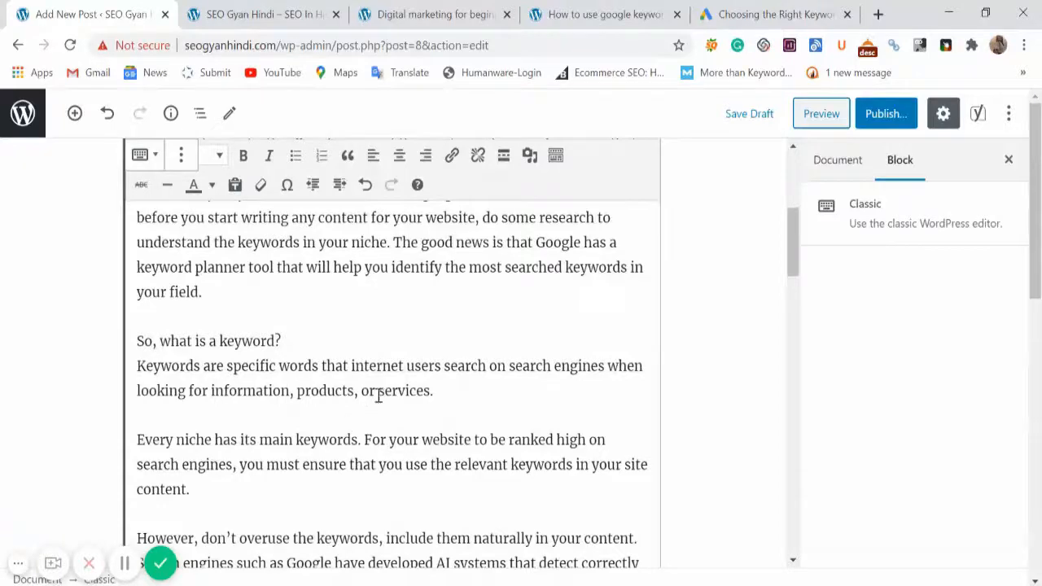
scroll(244, 341, up, 3)
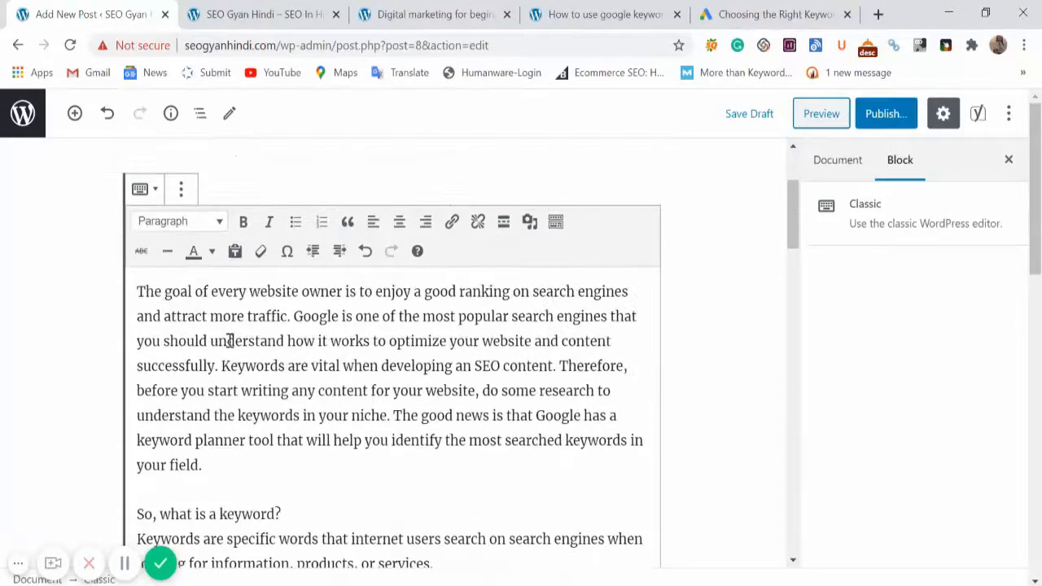
Step: Add a new line reading "Google Keyword Planner" above the first paragraph of the post and select it
key(Return)
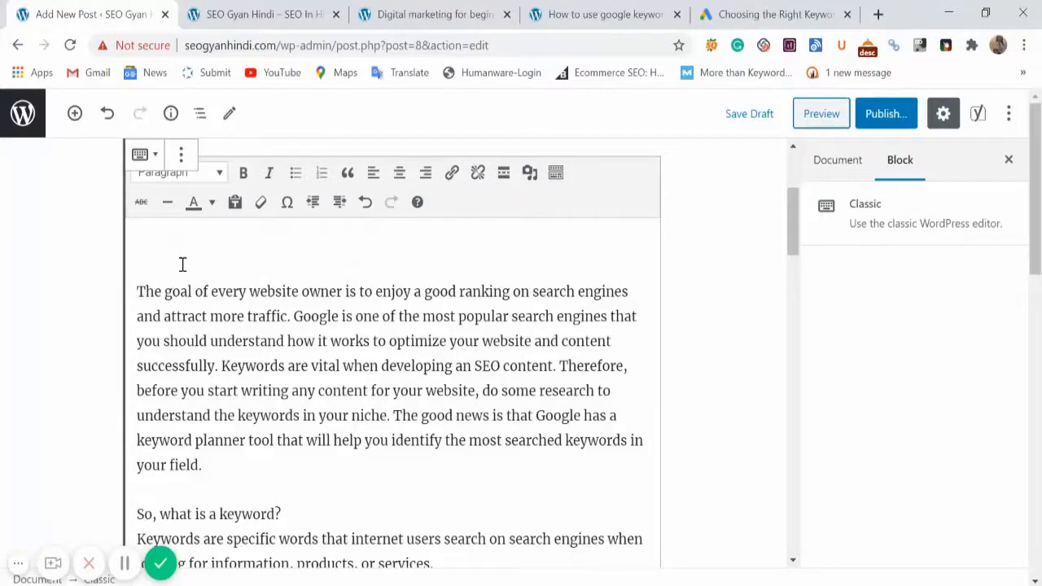
text(Google Keyword Planner)
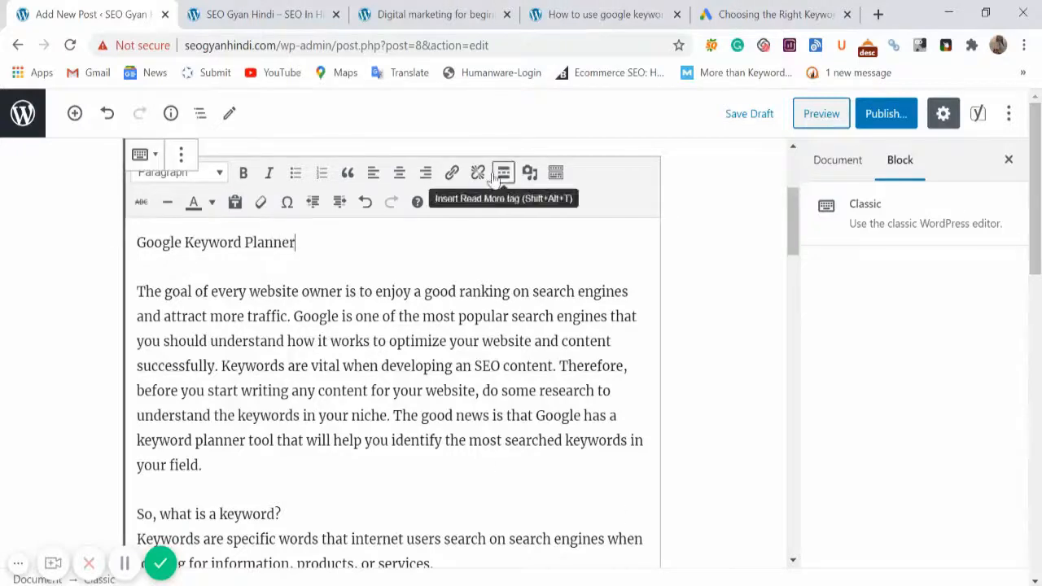
drag(120, 262, 297, 242)
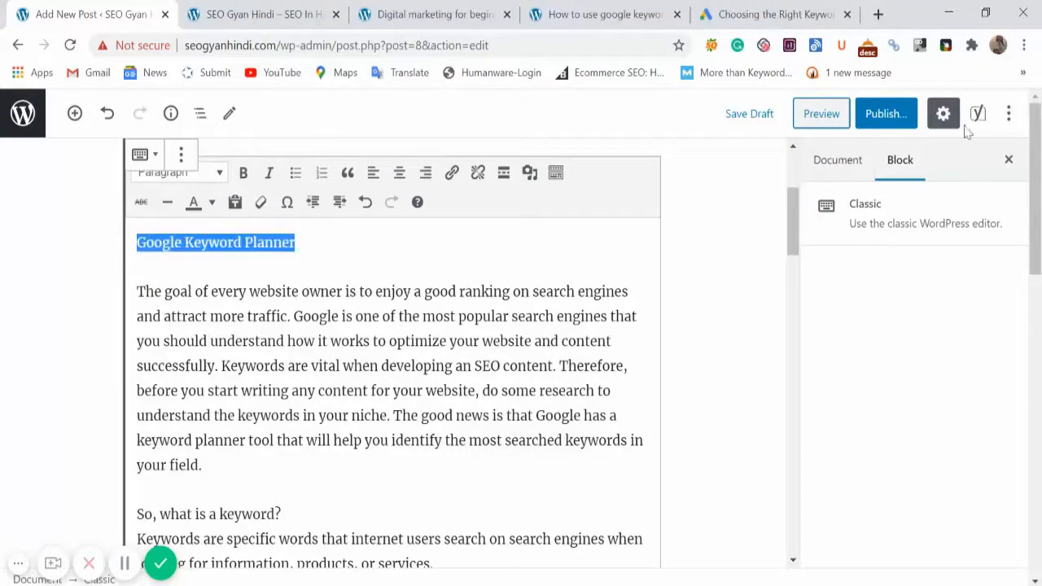
Step: In the code editor, wrap the "Google Keyword Planner" line in H1 tags and return to the visual editor
click(1009, 113)
click(875, 399)
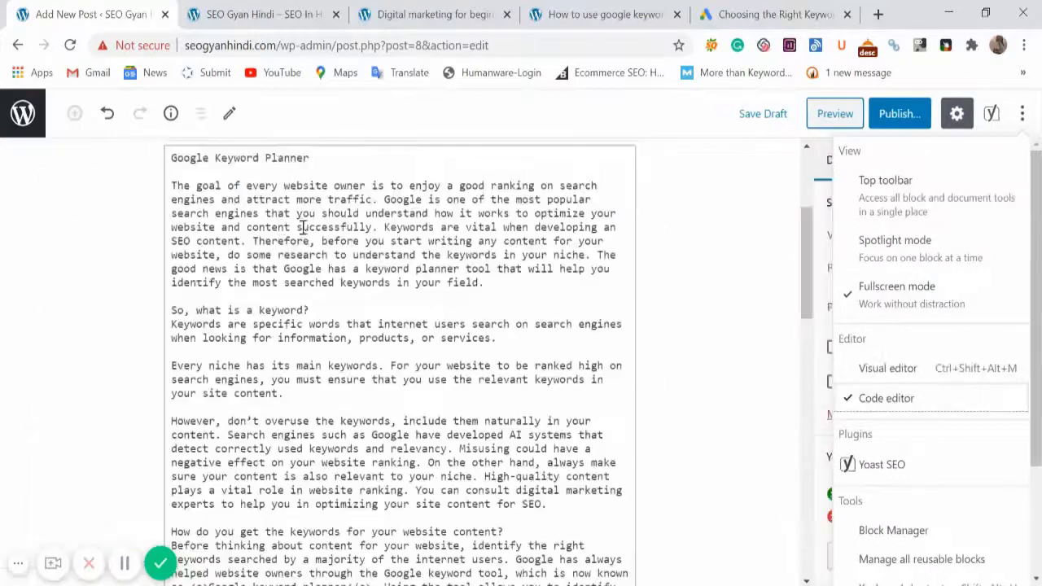
scroll(276, 306, up, 2)
click(174, 329)
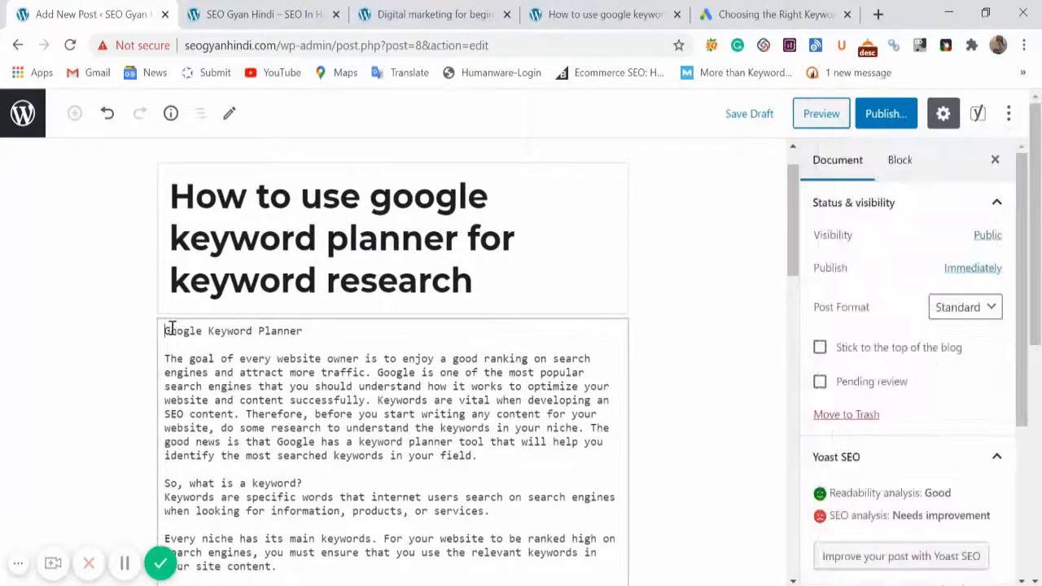
text(<H1)
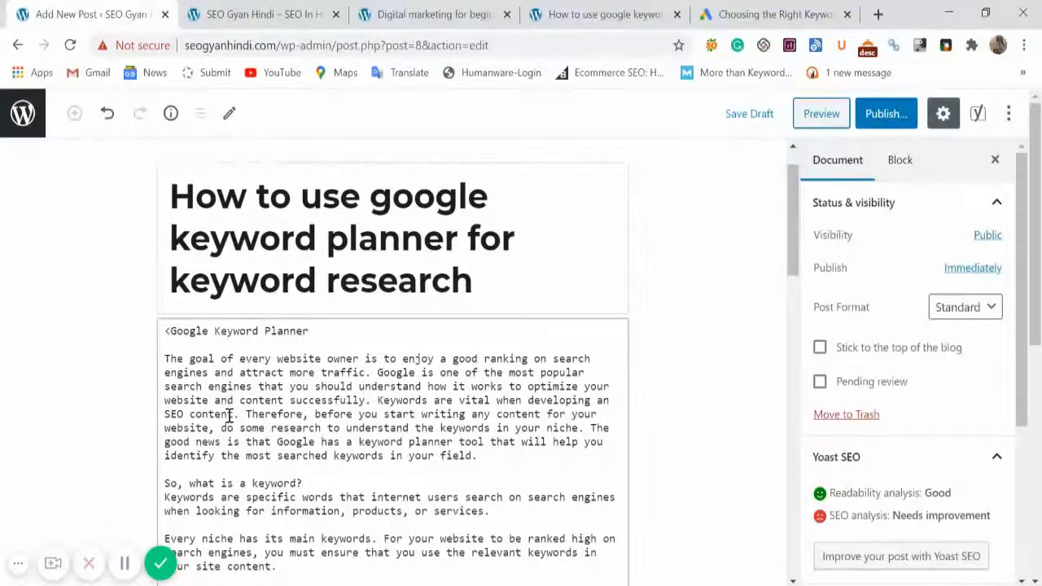
text(>)
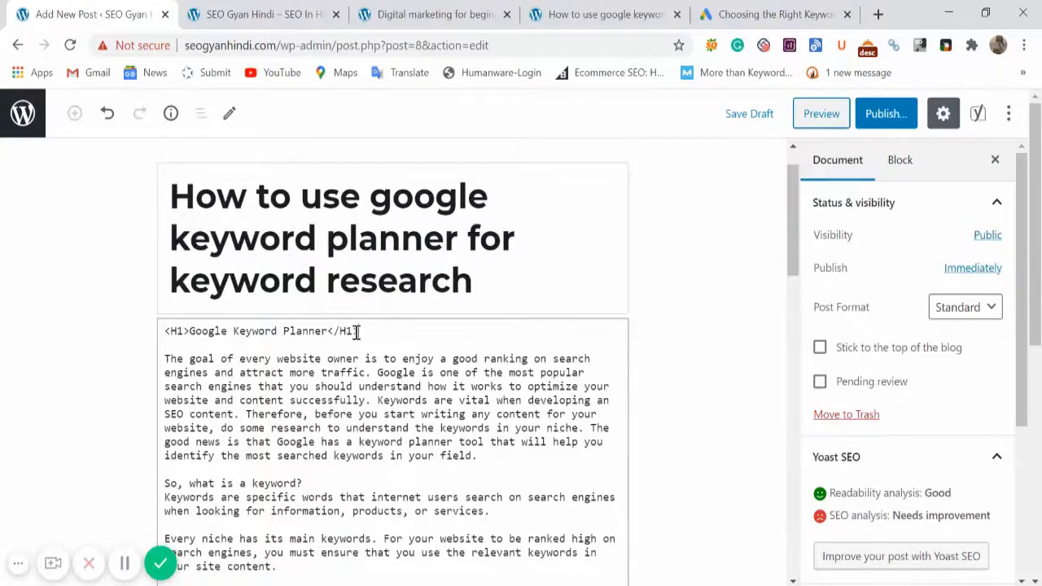
click(1006, 115)
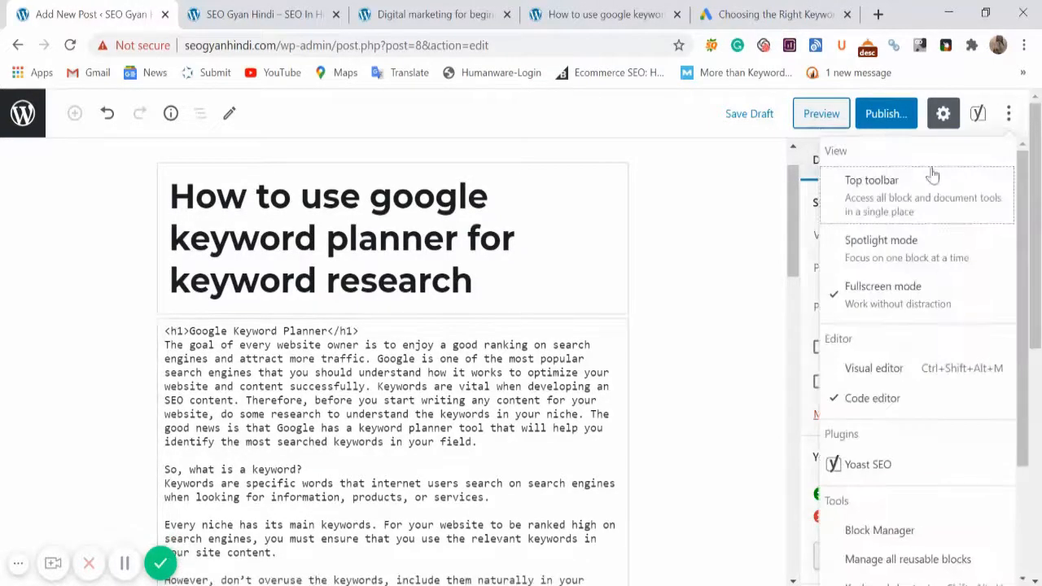
click(861, 370)
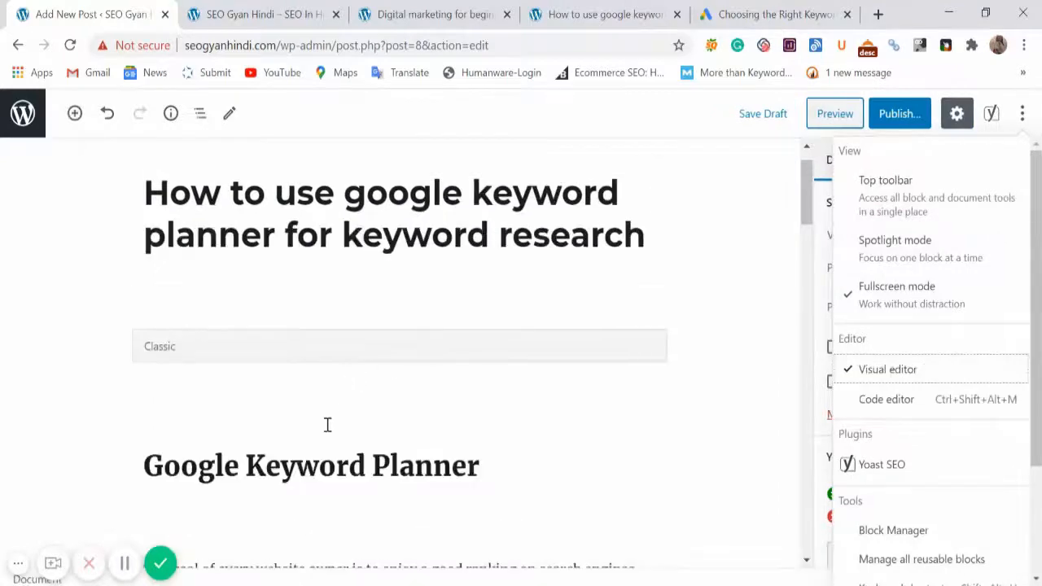
Step: Remove the empty lines above and below the "Google Keyword Planner" heading
click(301, 475)
scroll(328, 437, down, 1)
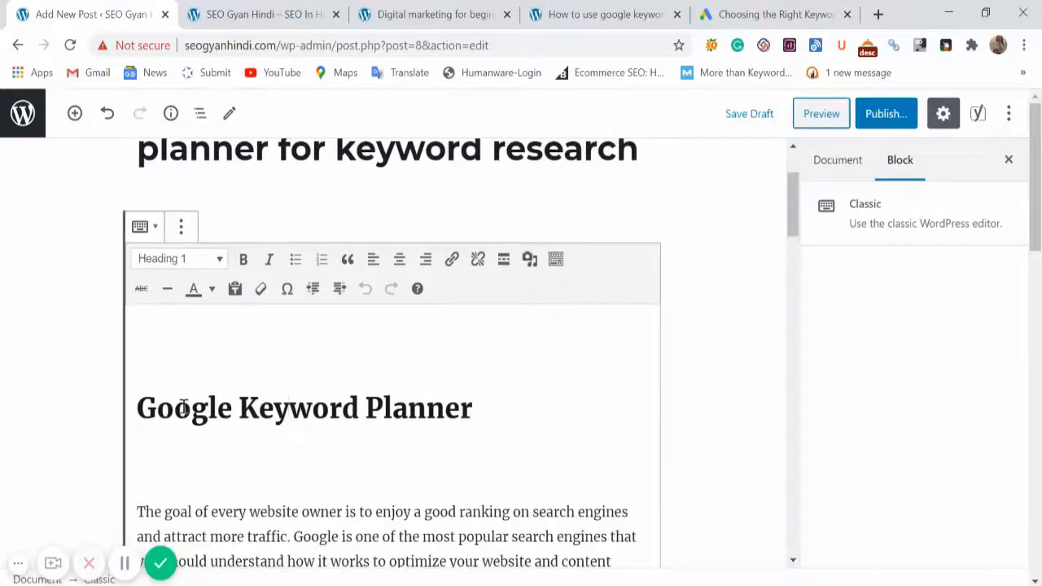
click(139, 409)
key(BackSpace)
click(165, 469)
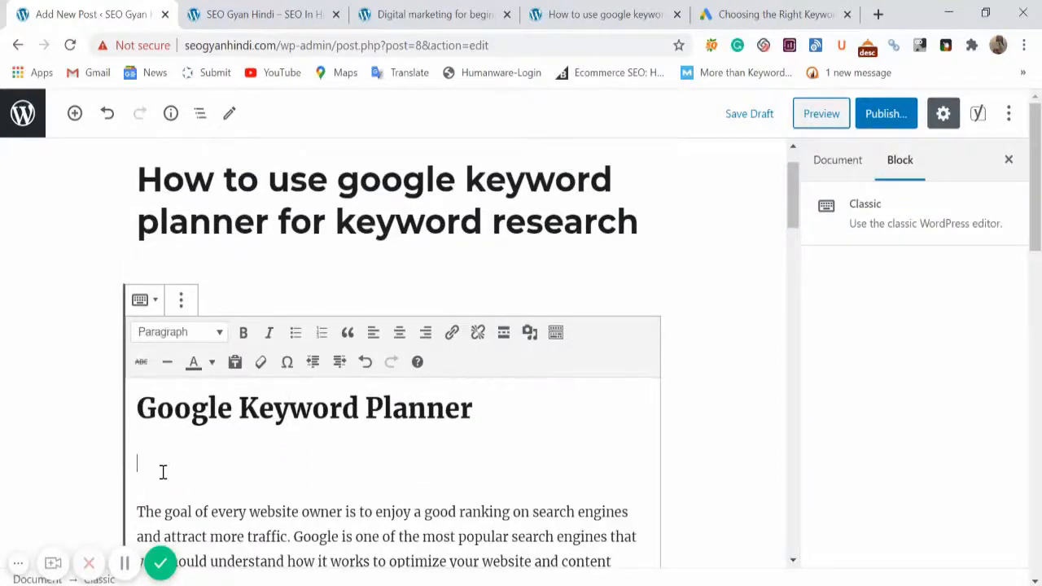
key(BackSpace)
Step: Wrap the "So, what is a keyword?" line in H2 tags in the code editor and switch back to the visual editor
scroll(296, 443, down, 5)
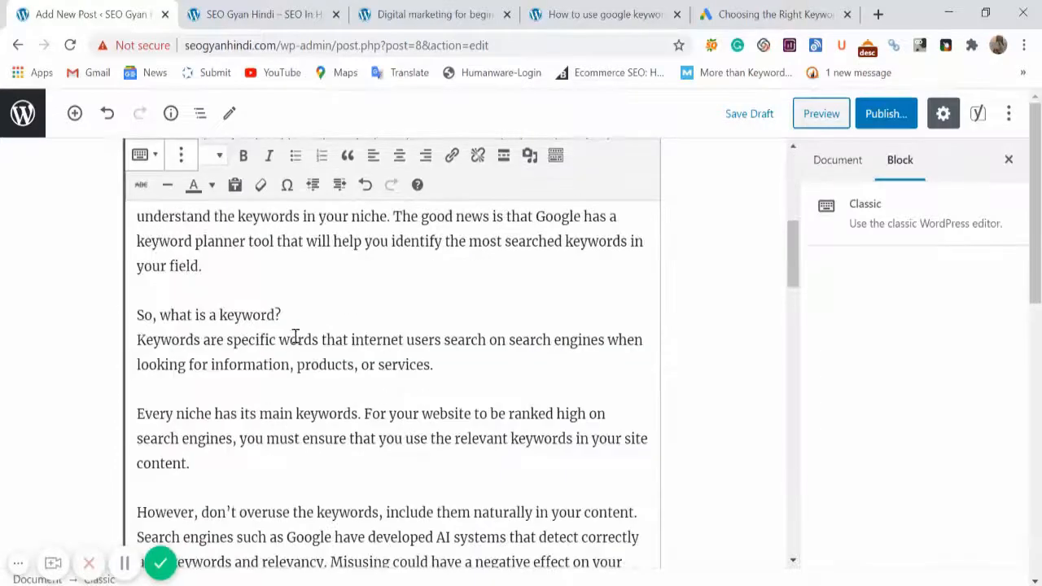
drag(302, 314, 137, 315)
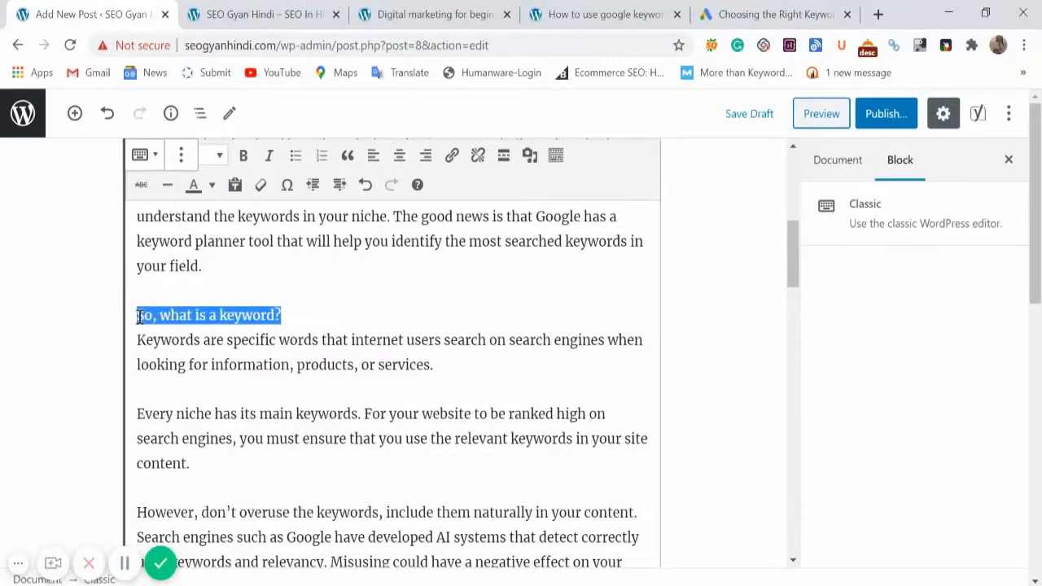
scroll(287, 382, down, 3)
scroll(287, 382, up, 10)
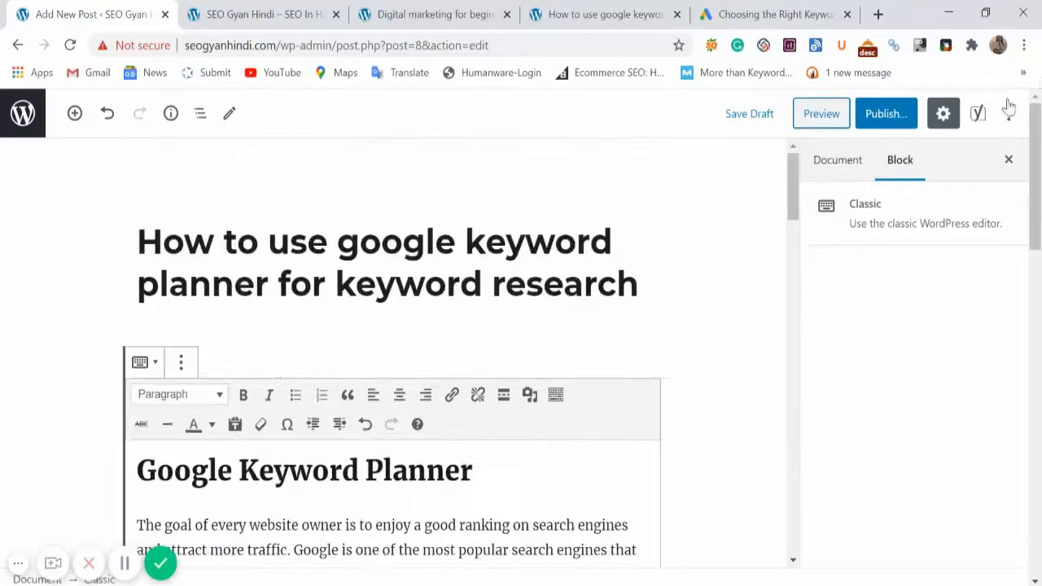
click(1007, 113)
click(892, 396)
scroll(342, 257, down, 4)
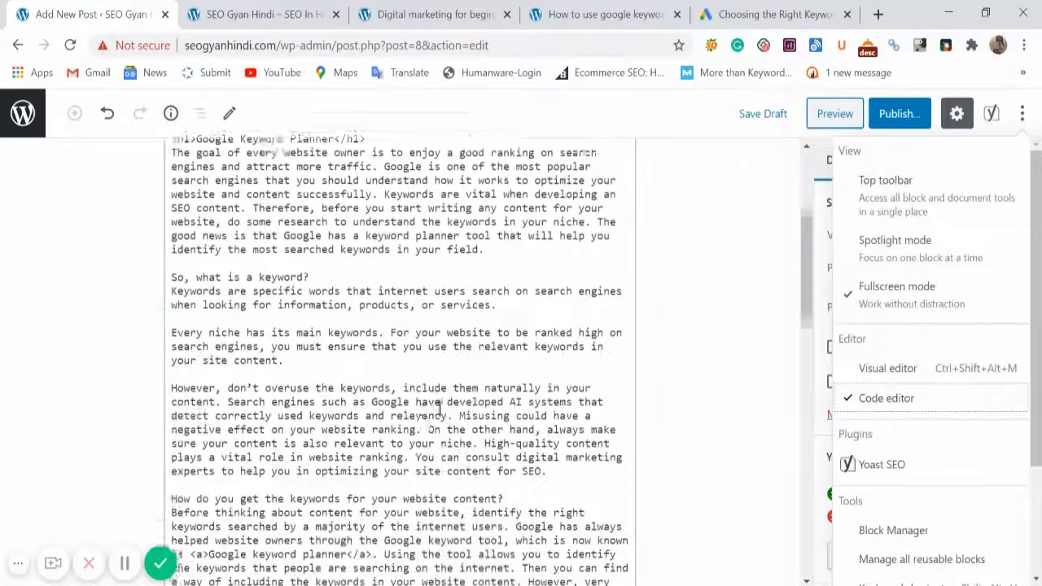
click(342, 257)
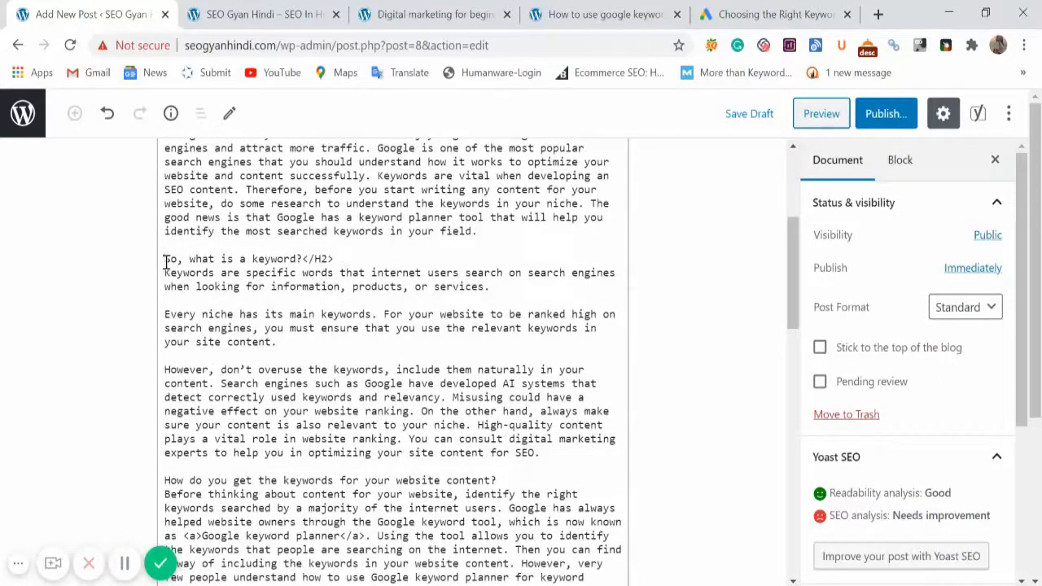
text(<>)
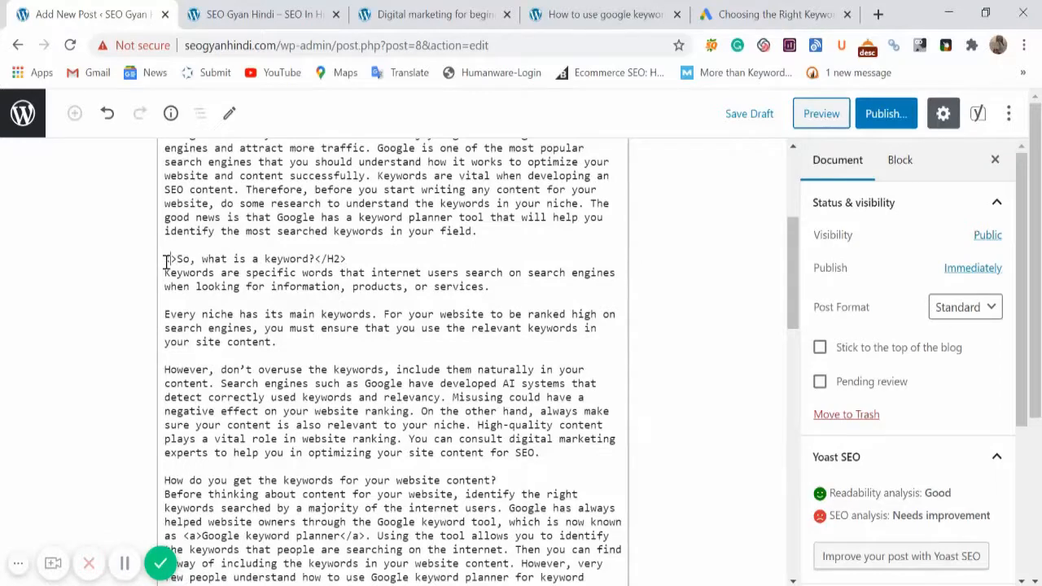
text(H2)
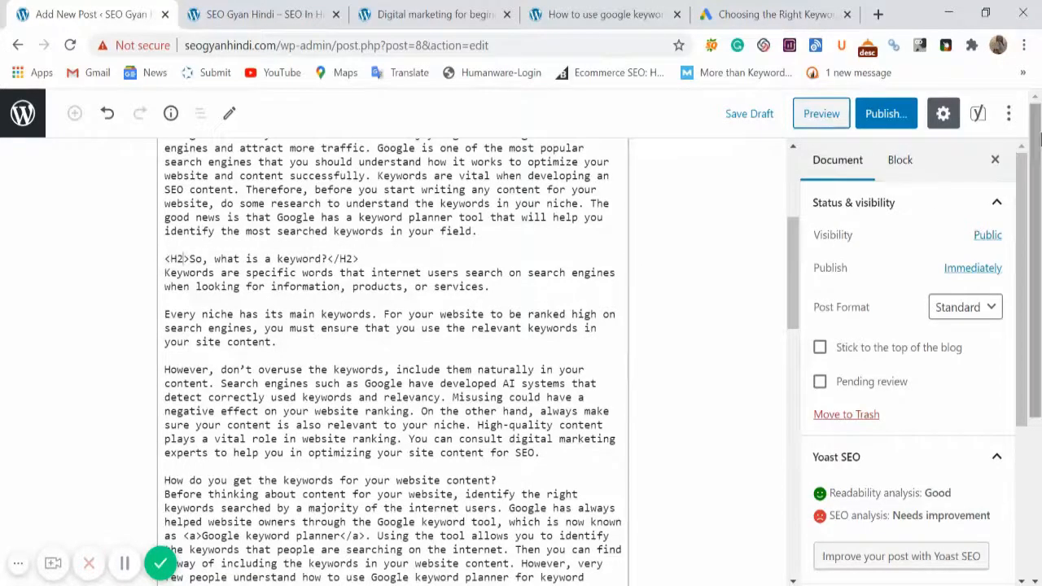
click(1008, 113)
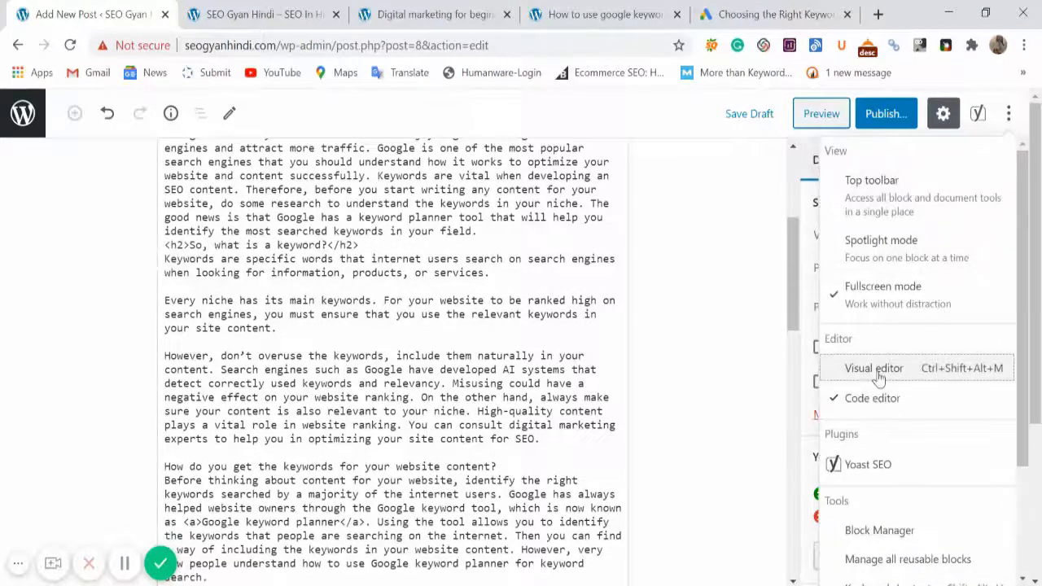
click(895, 373)
Step: Try to remove the extra empty lines around the "So, what is a keyword?" heading and the paragraph below it
click(419, 328)
scroll(419, 328, up, 10)
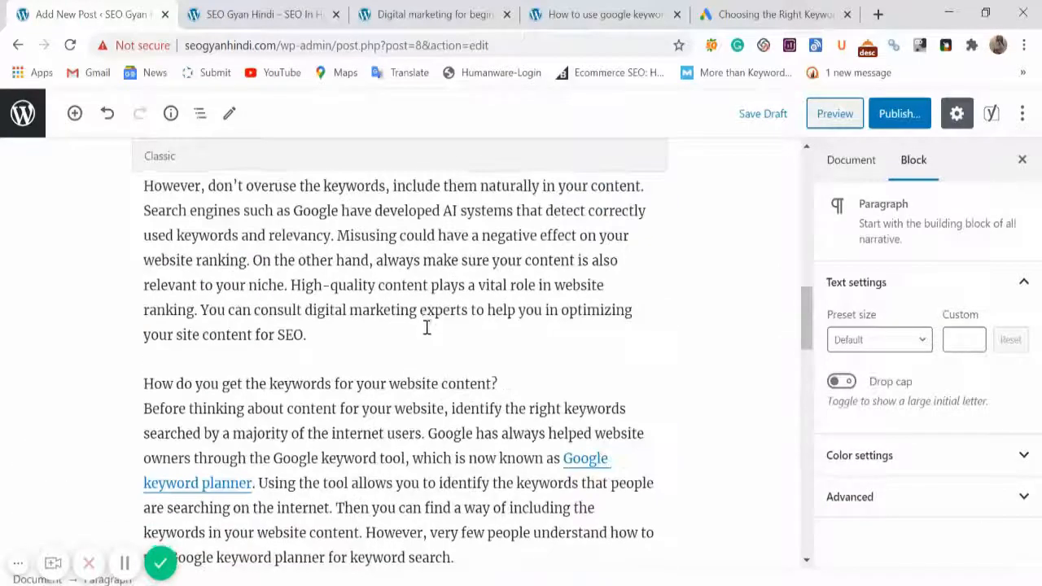
scroll(424, 326, down, 3)
click(423, 334)
scroll(431, 346, up, 10)
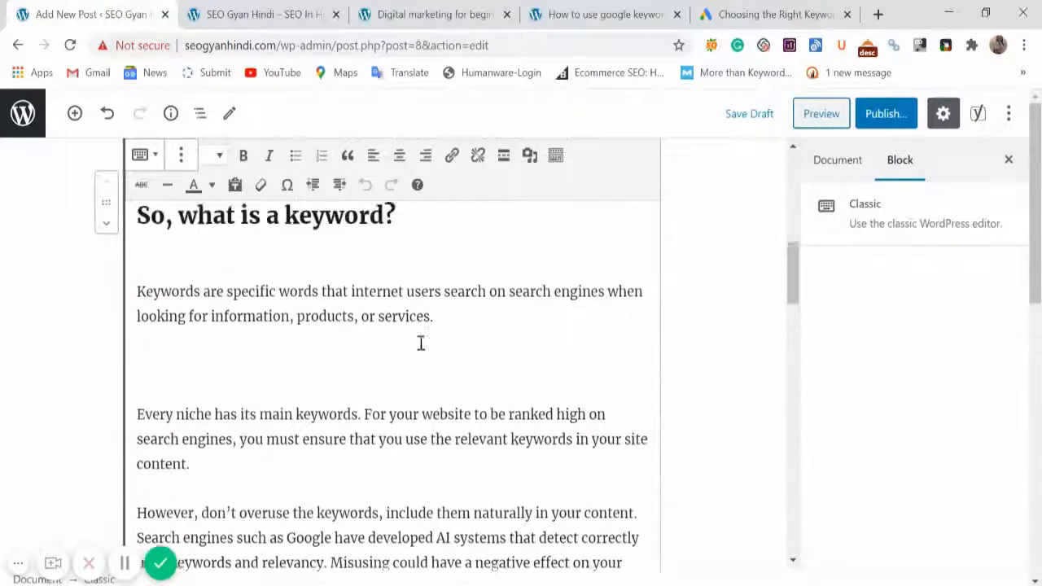
click(237, 399)
key(BackSpace)
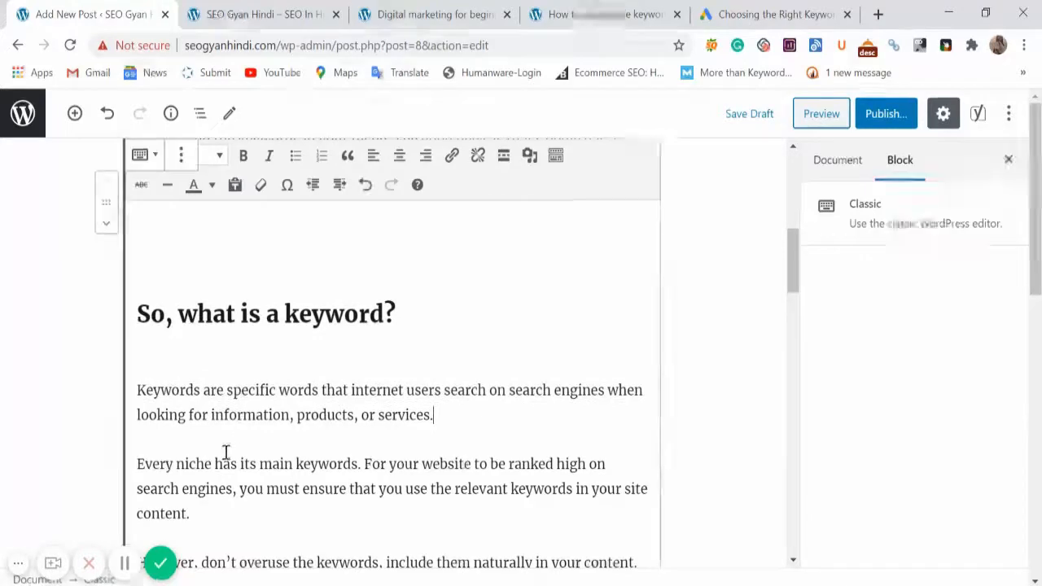
scroll(211, 423, down, 2)
scroll(195, 366, up, 3)
click(175, 348)
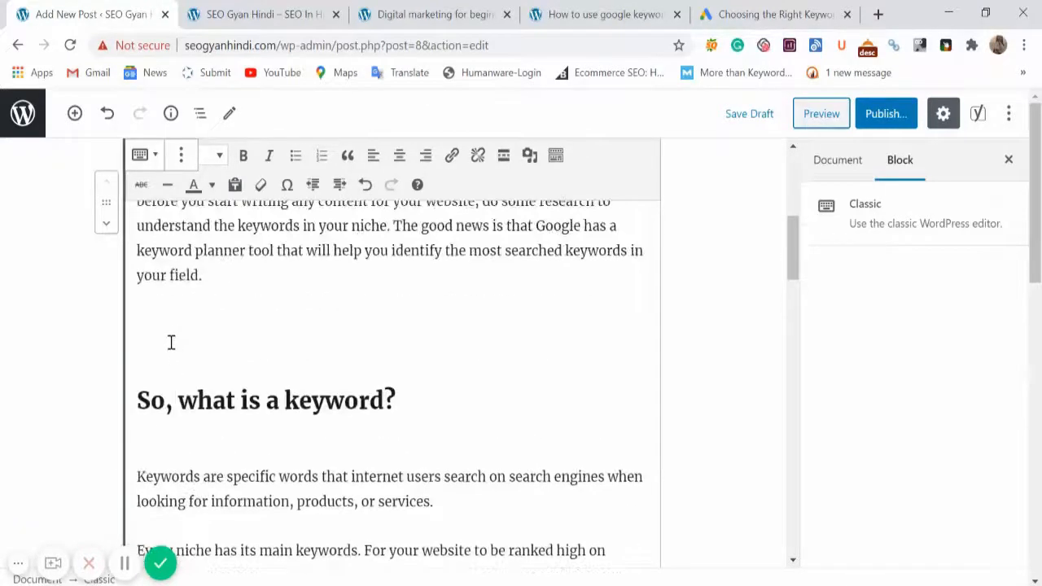
click(143, 402)
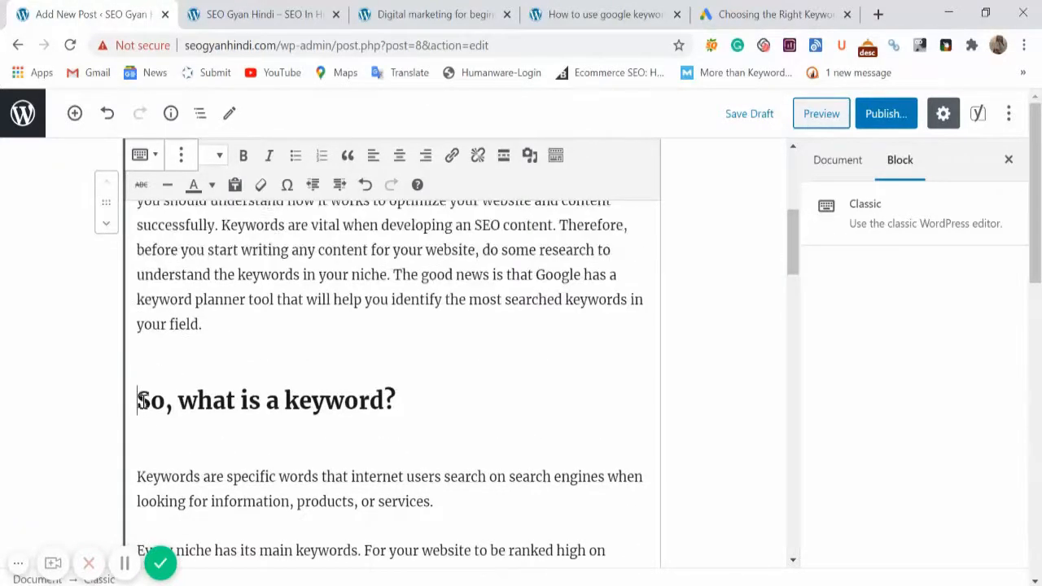
key(BackSpace)
key(Return)
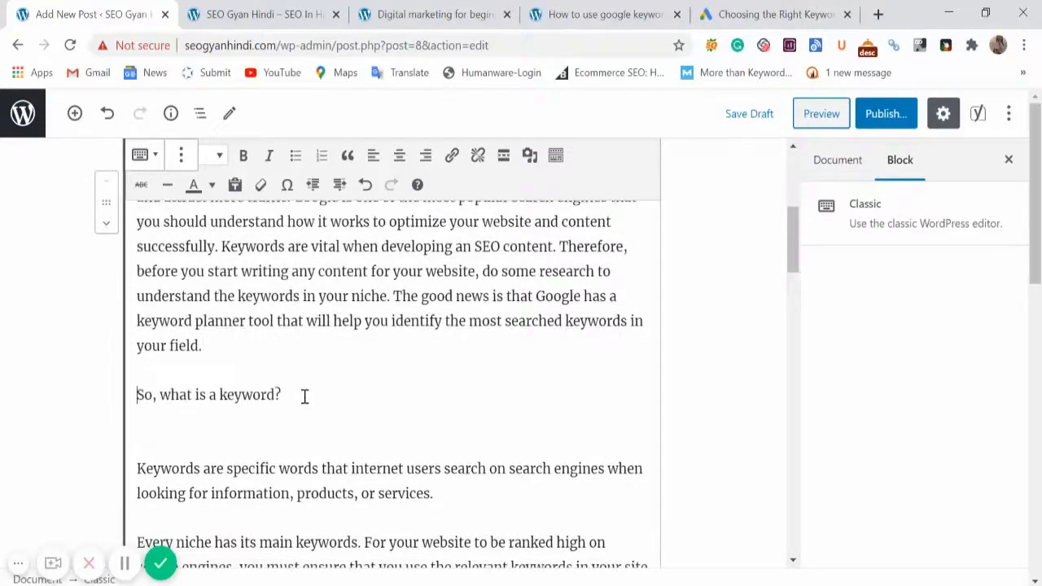
Step: Reapply H2 tags around "So, what is a keyword?" in the code editor and return to the visual editor
triple_click(241, 479)
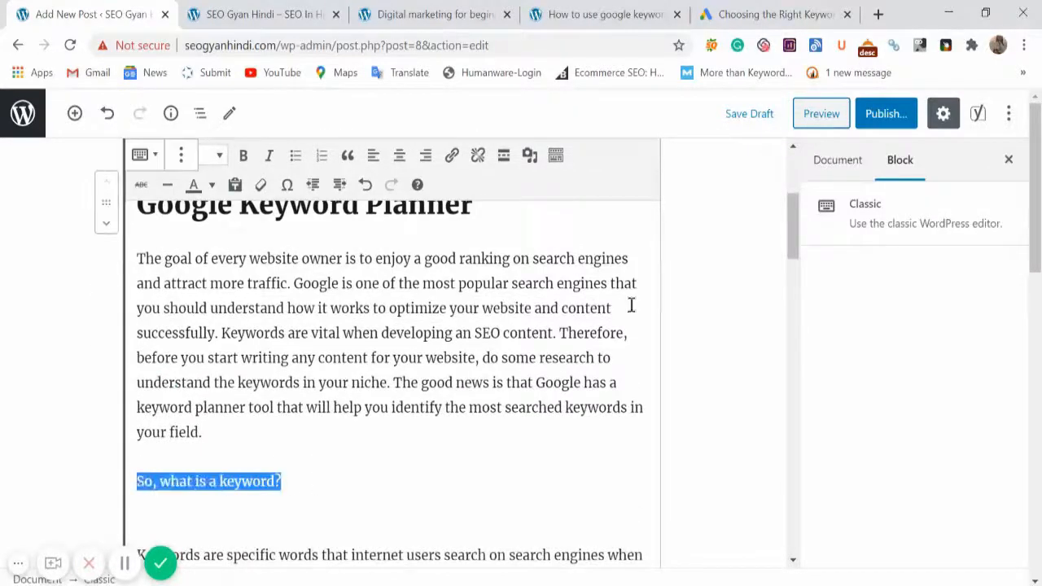
click(1008, 113)
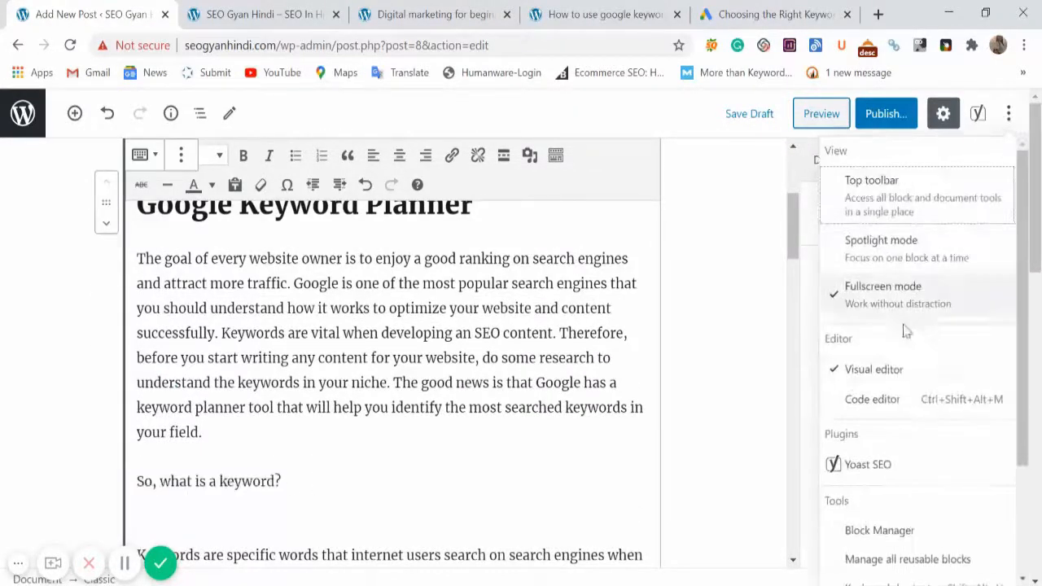
click(880, 398)
scroll(296, 366, up, 2)
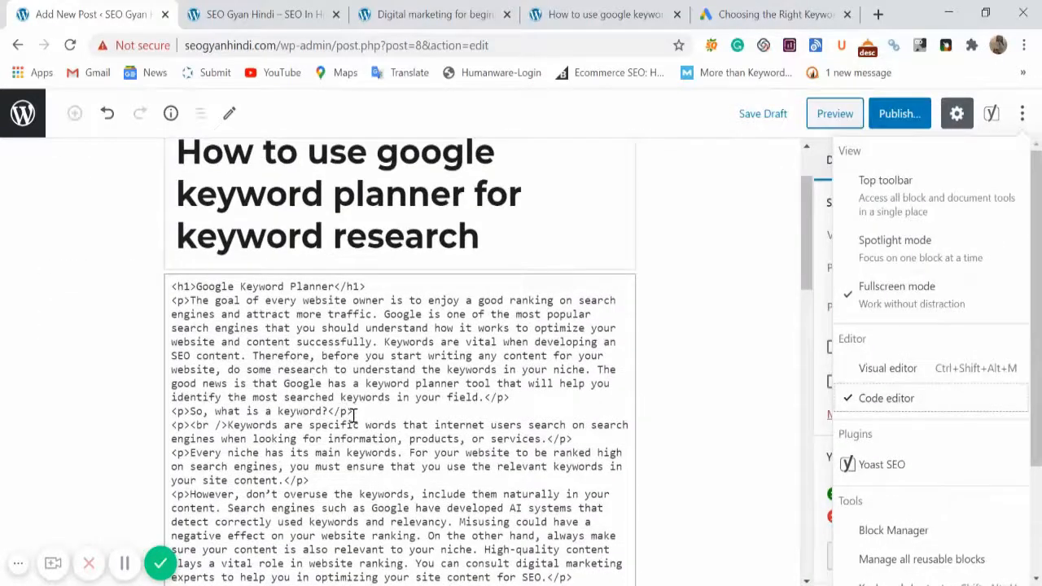
scroll(363, 367, down, 1)
click(374, 325)
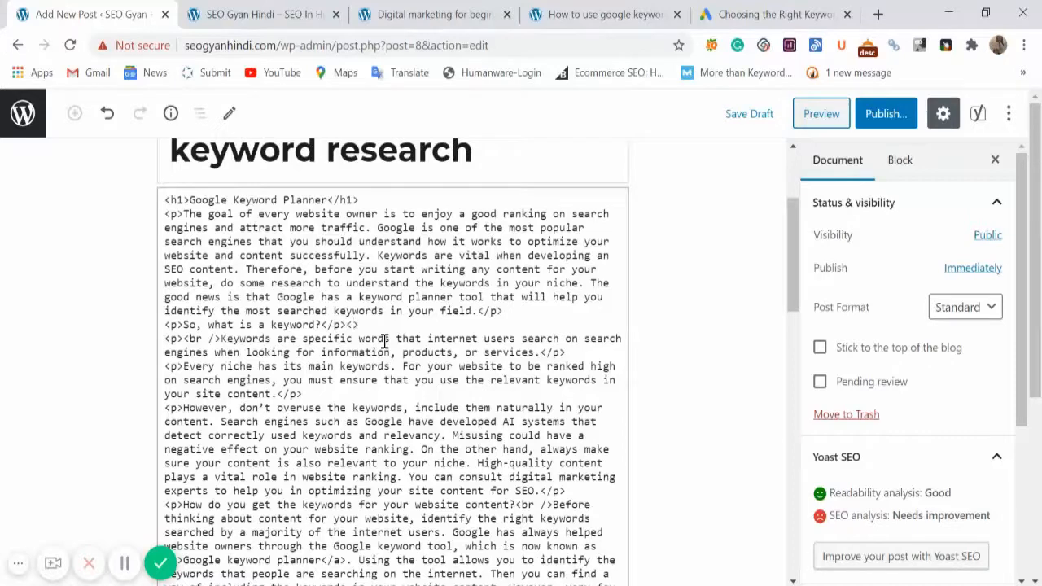
text(</H>)
text(<>)
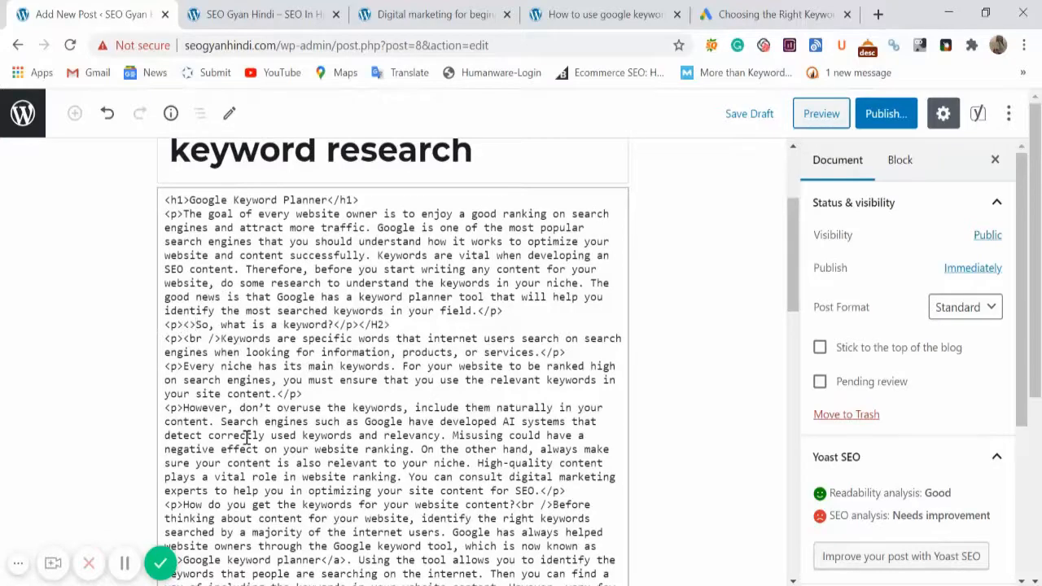
text(H2)
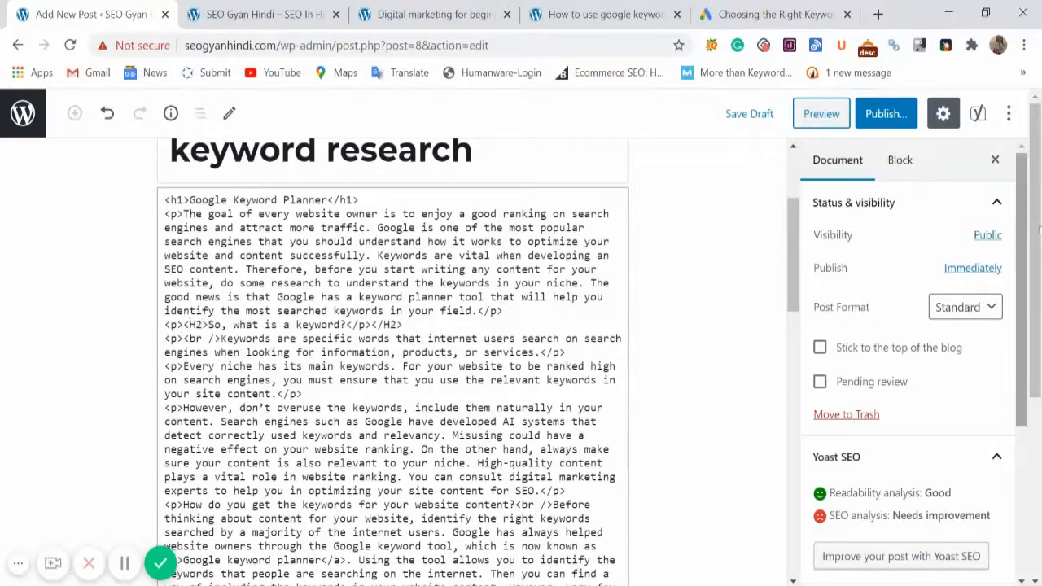
click(1007, 113)
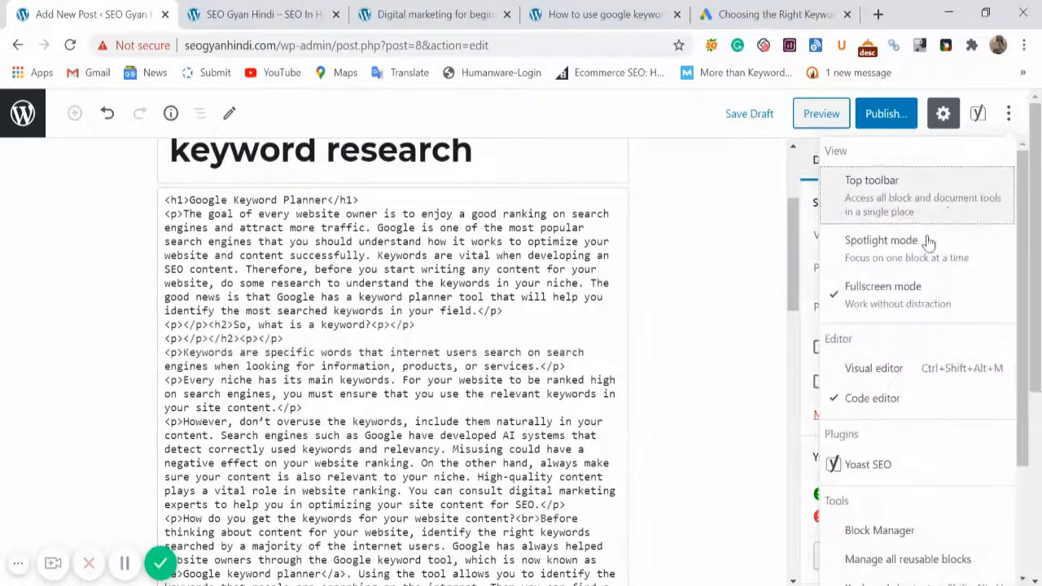
click(858, 368)
Step: Delete the empty lines before and after the "So, what is a keyword?" heading while keeping its H2 format
click(263, 318)
scroll(393, 382, down, 3)
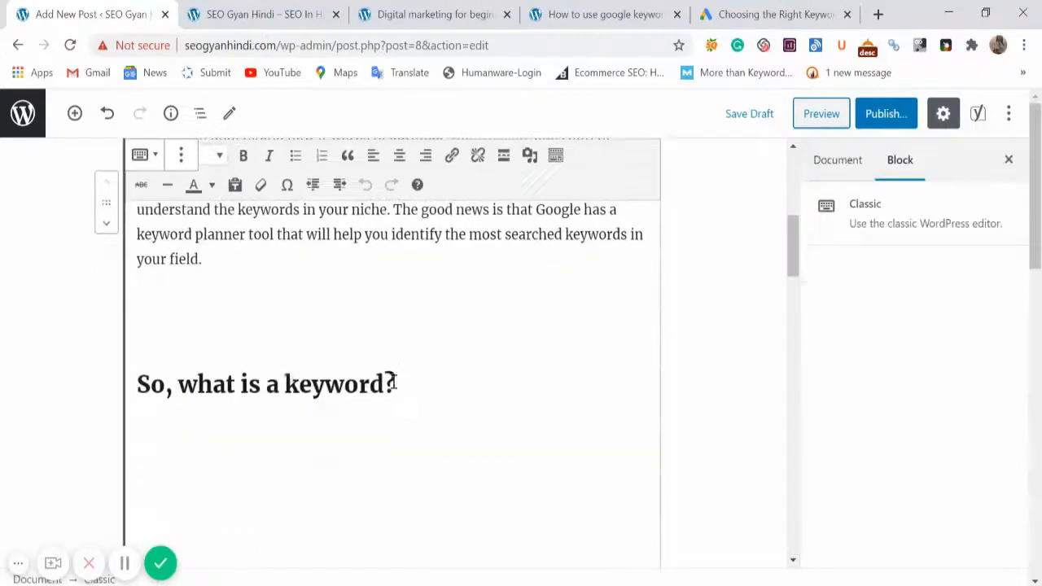
click(153, 312)
key(BackSpace)
scroll(172, 311, down, 2)
click(172, 311)
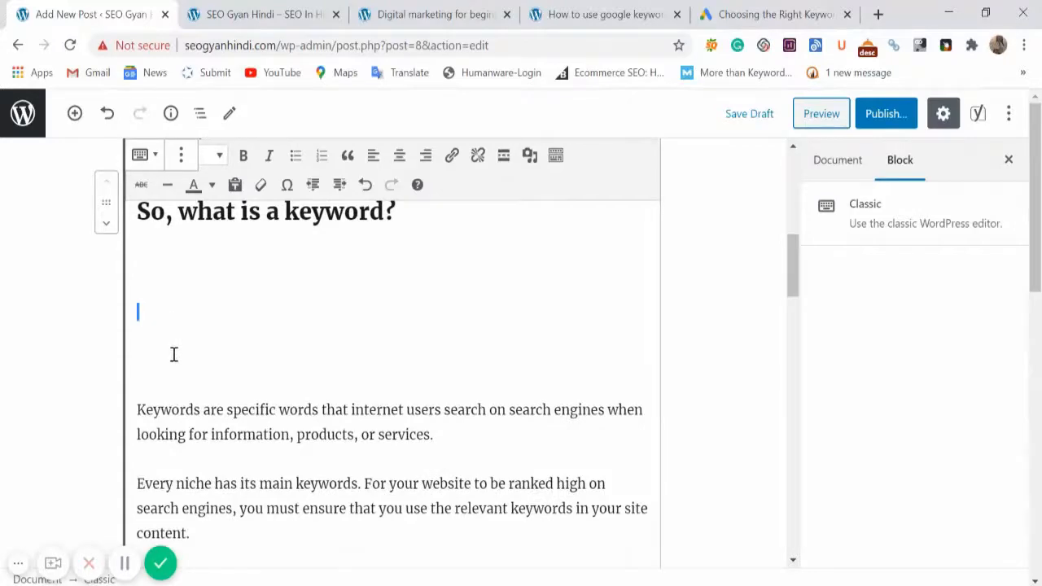
click(172, 362)
key(BackSpace)
key(BackSpace)
key(BackSpace)
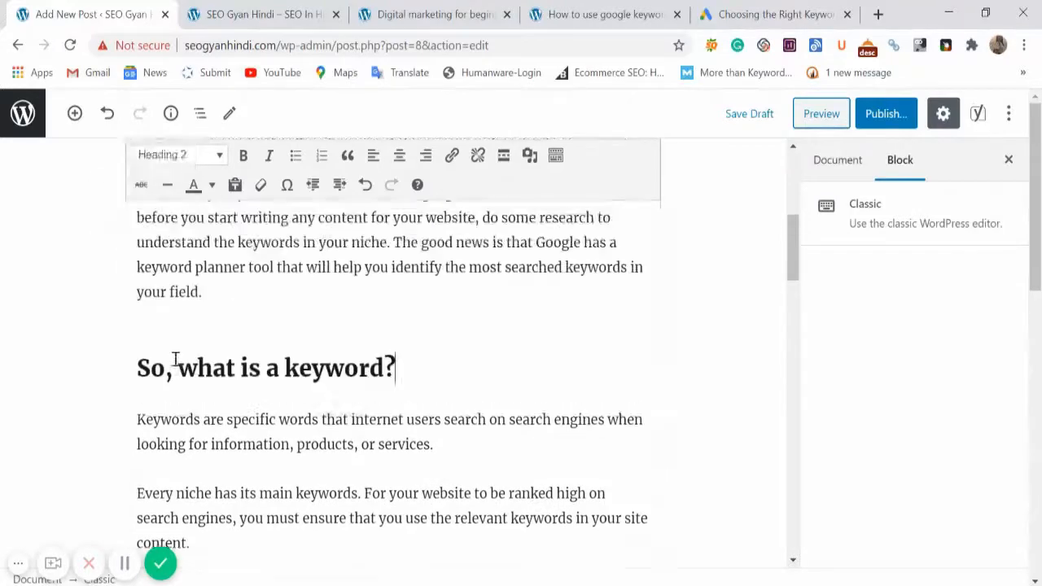
Step: Locate the "How do you get the keywords for your website content?" line further down the post
scroll(493, 318, down, 7)
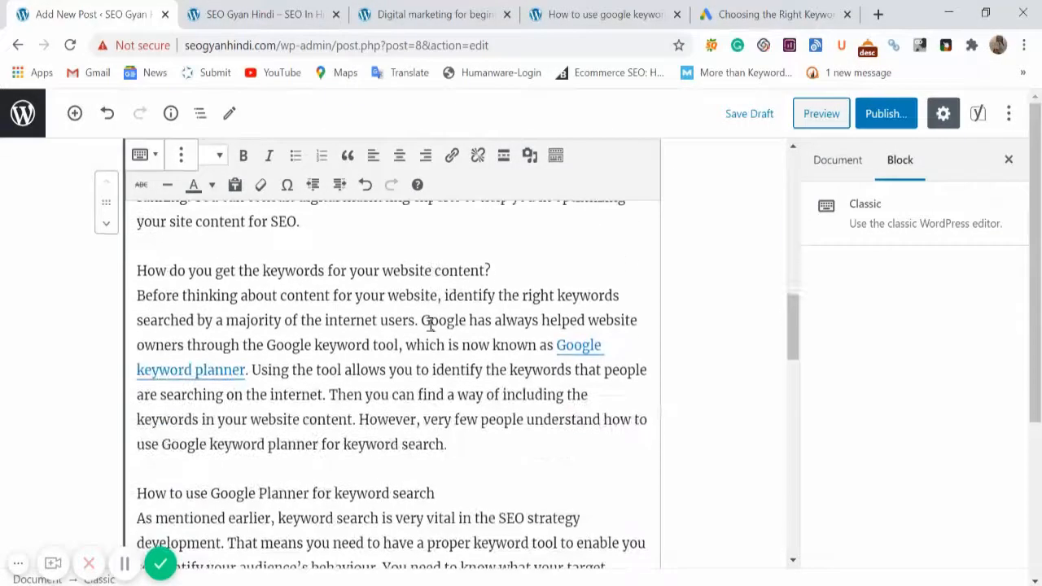
scroll(399, 325, up, 3)
drag(342, 409, 340, 397)
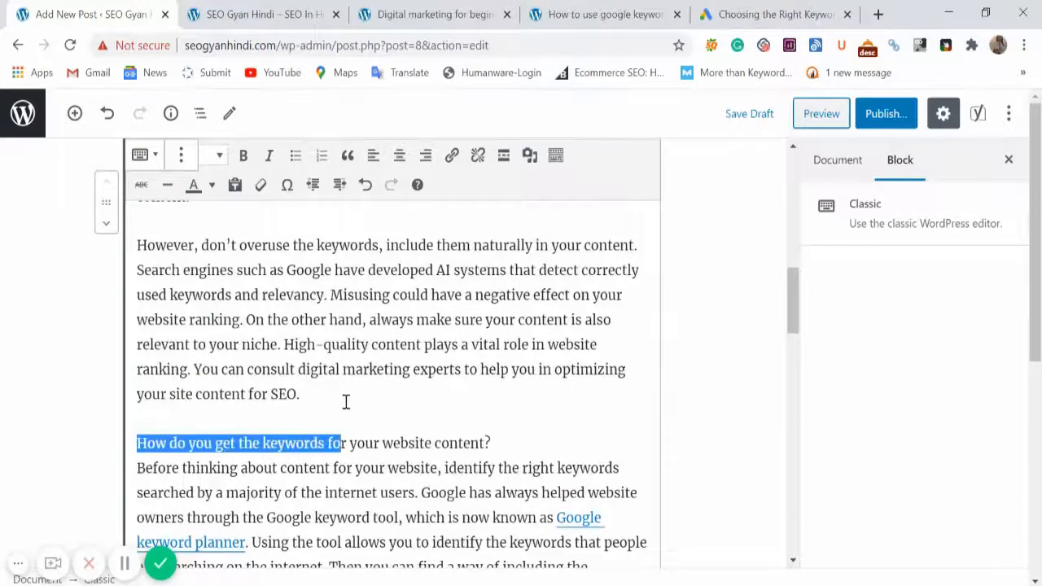
click(346, 401)
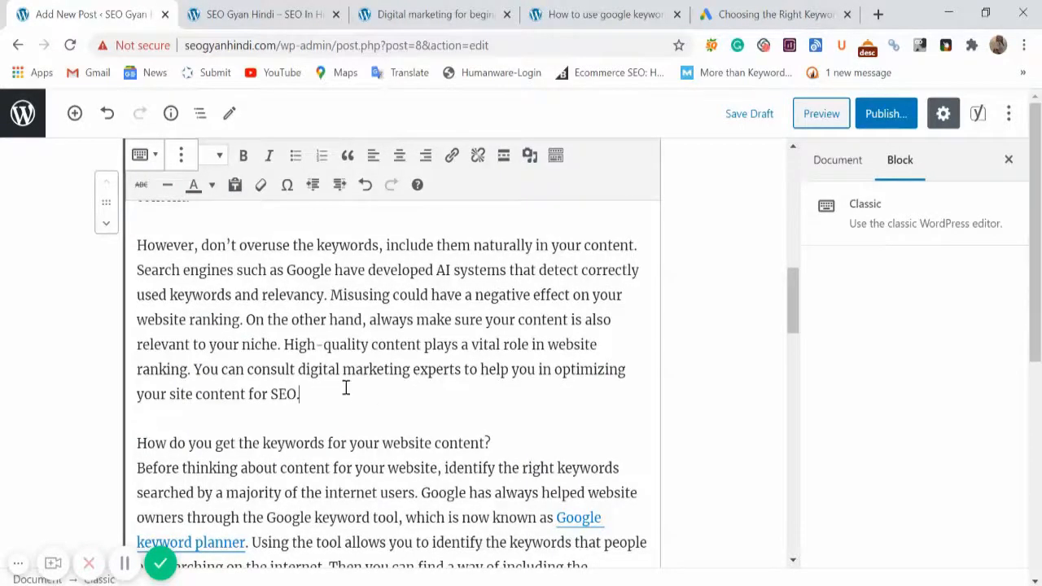
Step: Try to insert a gallery block and upload a photo from the Desktop into it
scroll(247, 237, down, 1)
scroll(190, 280, up, 3)
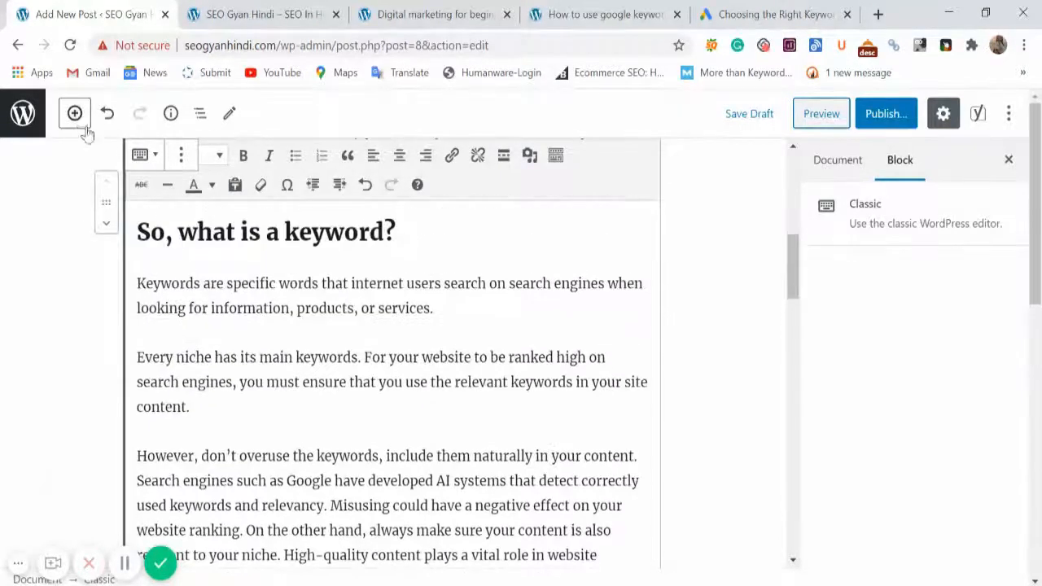
click(76, 114)
click(213, 381)
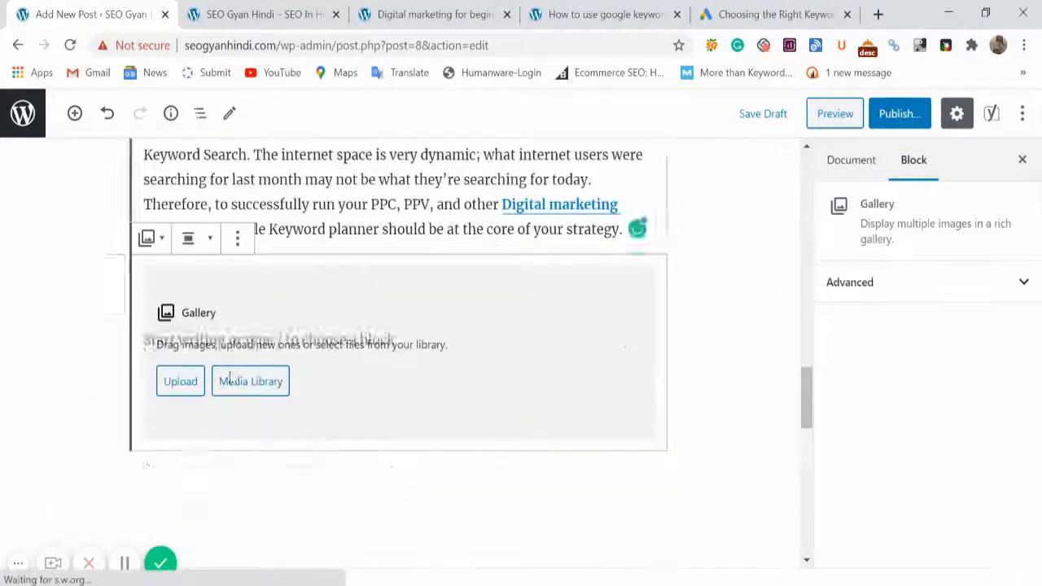
click(176, 380)
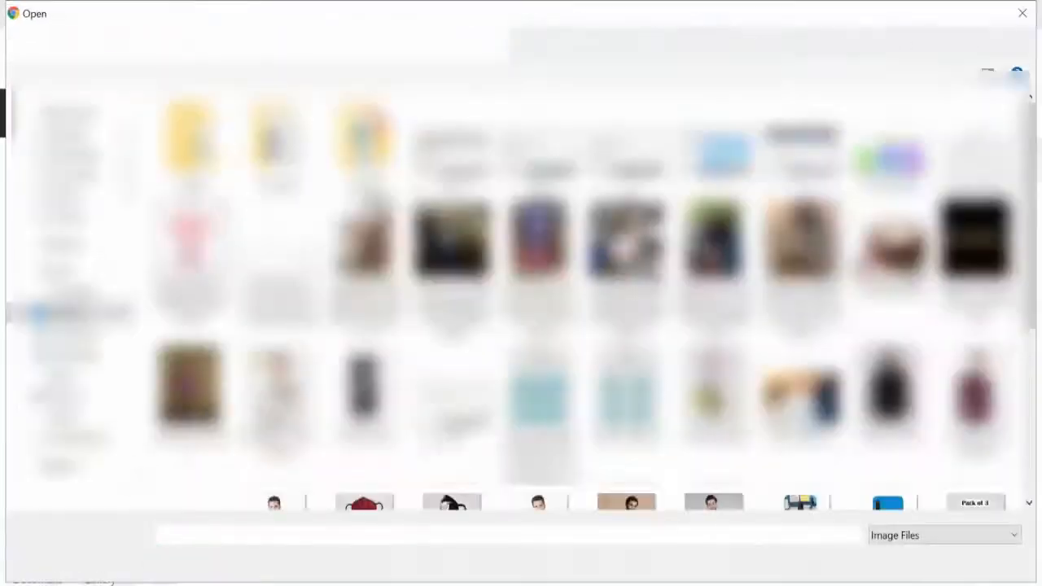
text(8)
scroll(772, 374, down, 4)
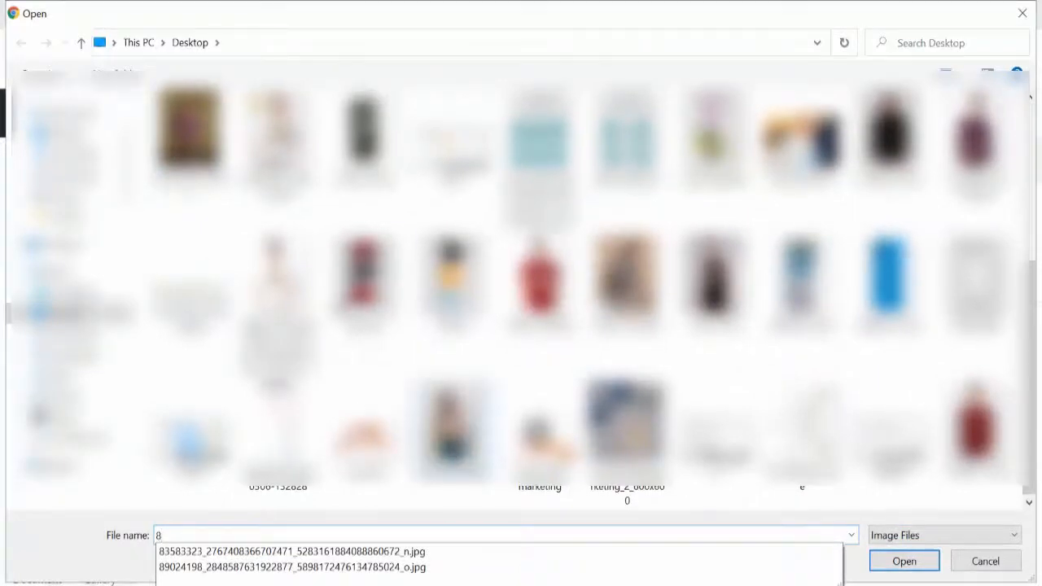
double_click(451, 431)
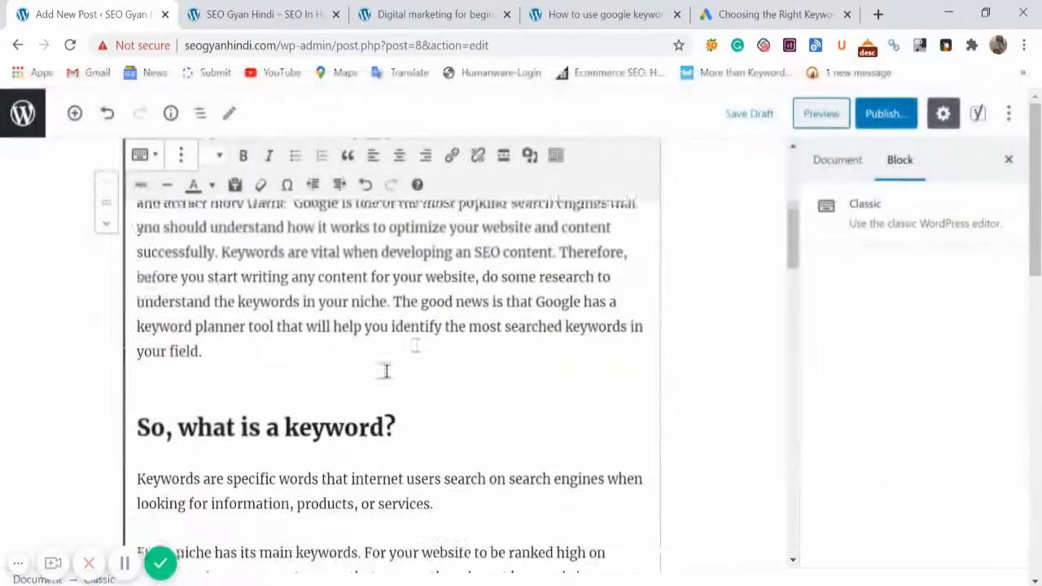
Step: Add an empty line before the paragraph starting "However, don't overuse the keywords"
scroll(189, 317, down, 3)
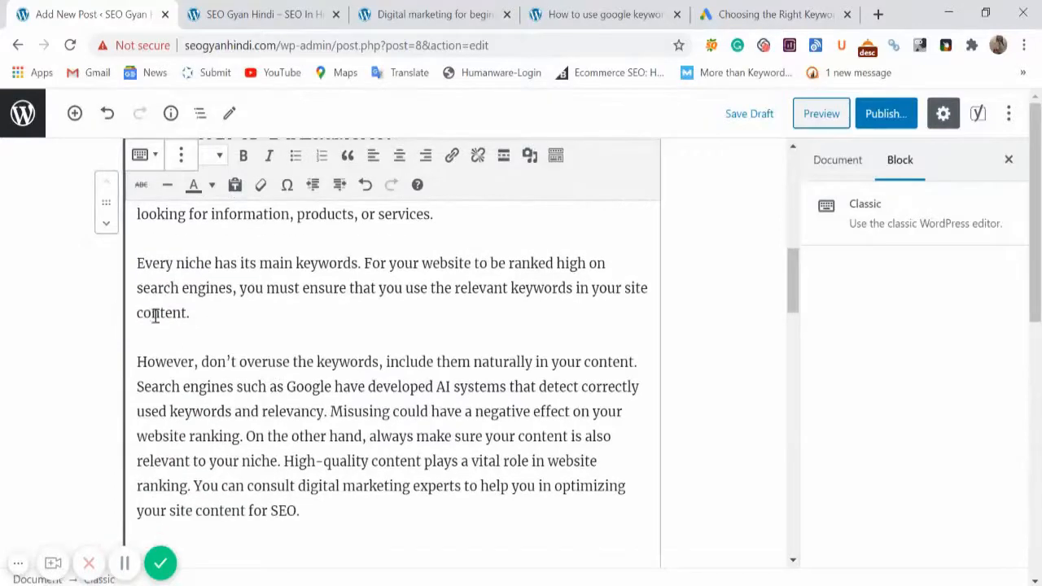
scroll(210, 353, up, 2)
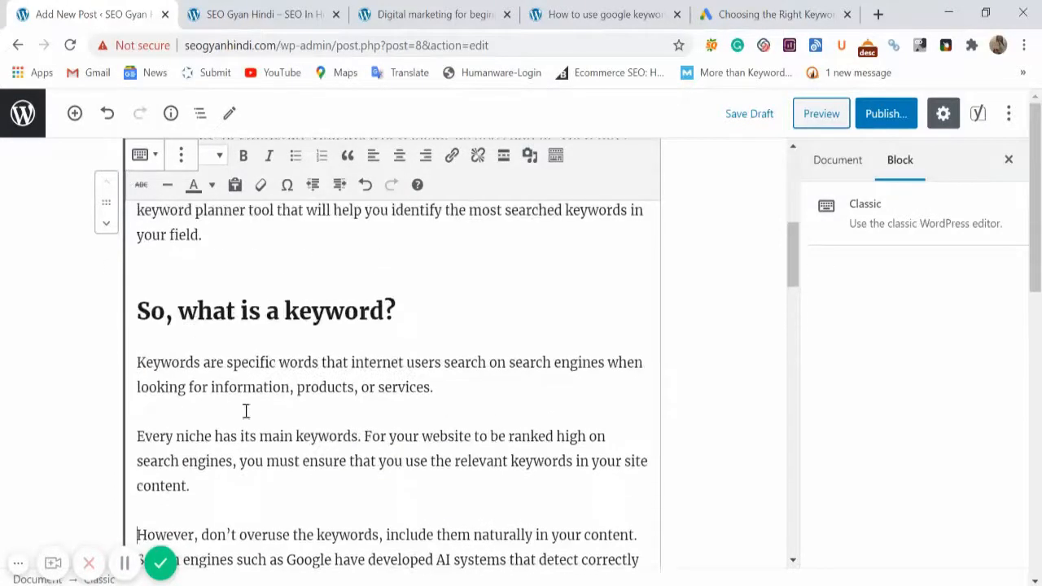
scroll(244, 407, down, 2)
key(Return)
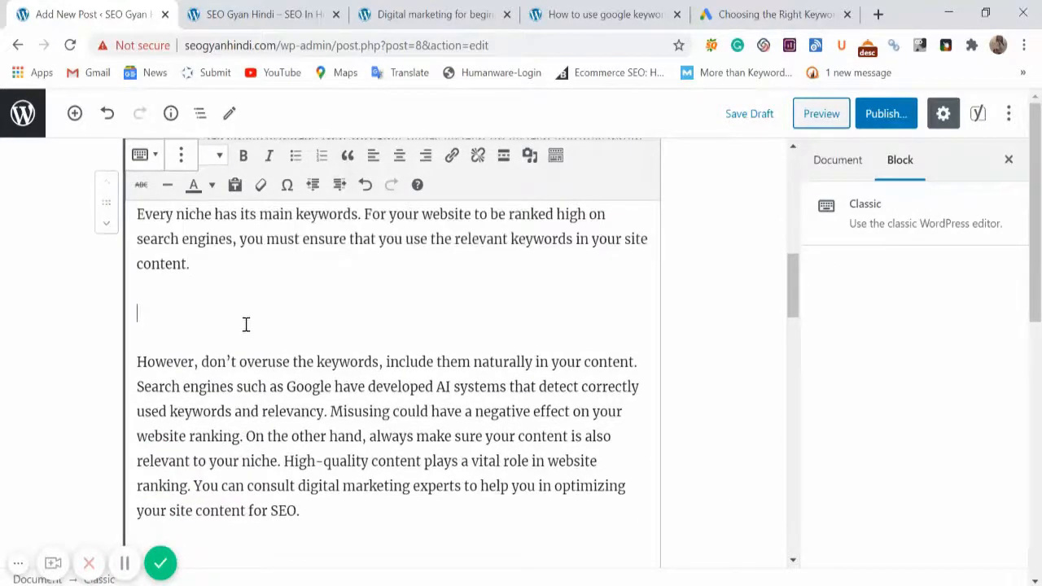
Step: Add an image block and upload the picture Social_Media_Marketing_2_600x600.png from the Desktop for it
scroll(140, 204, up, 3)
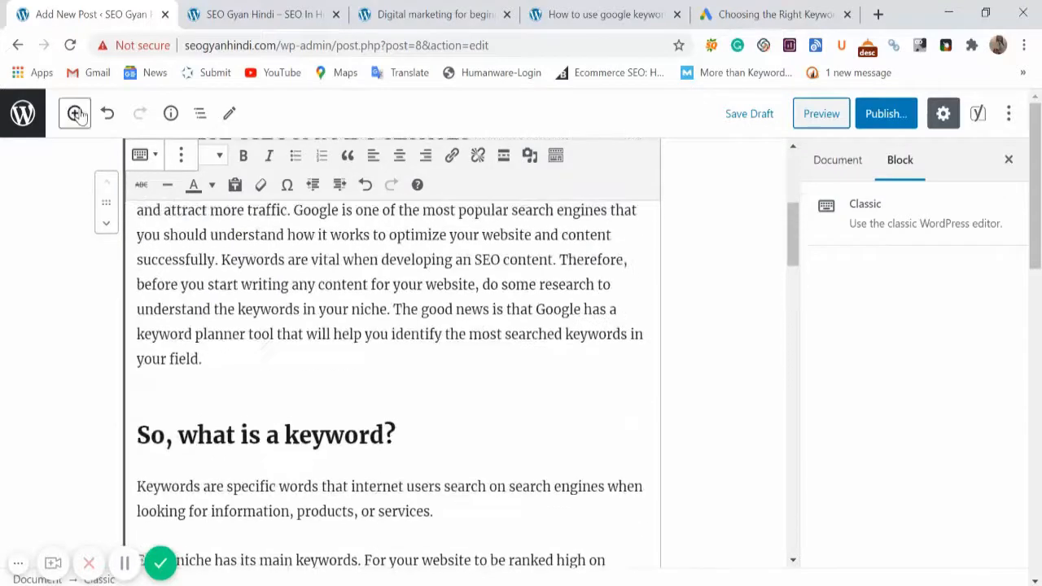
click(75, 113)
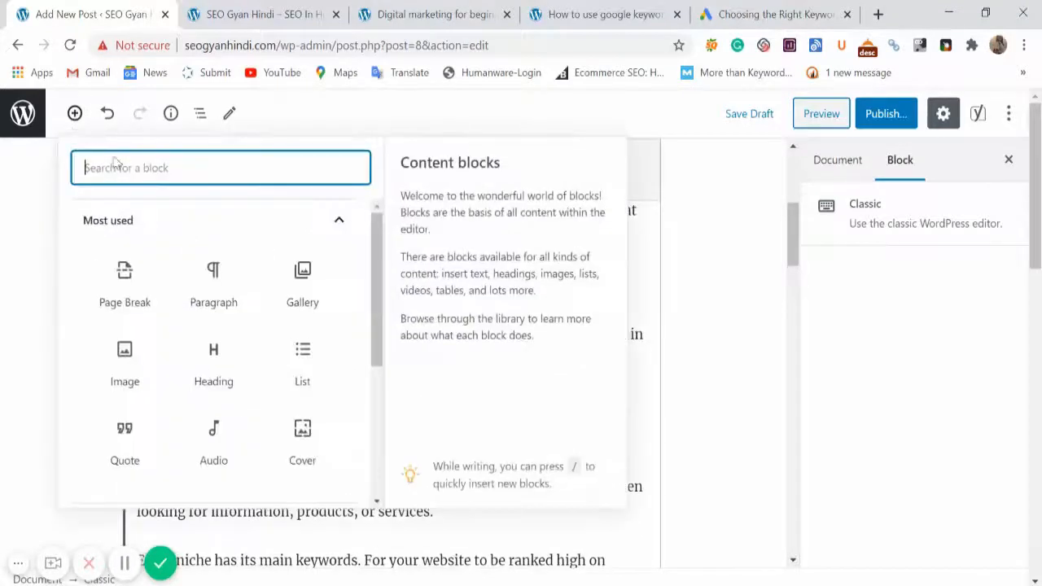
click(129, 366)
click(242, 383)
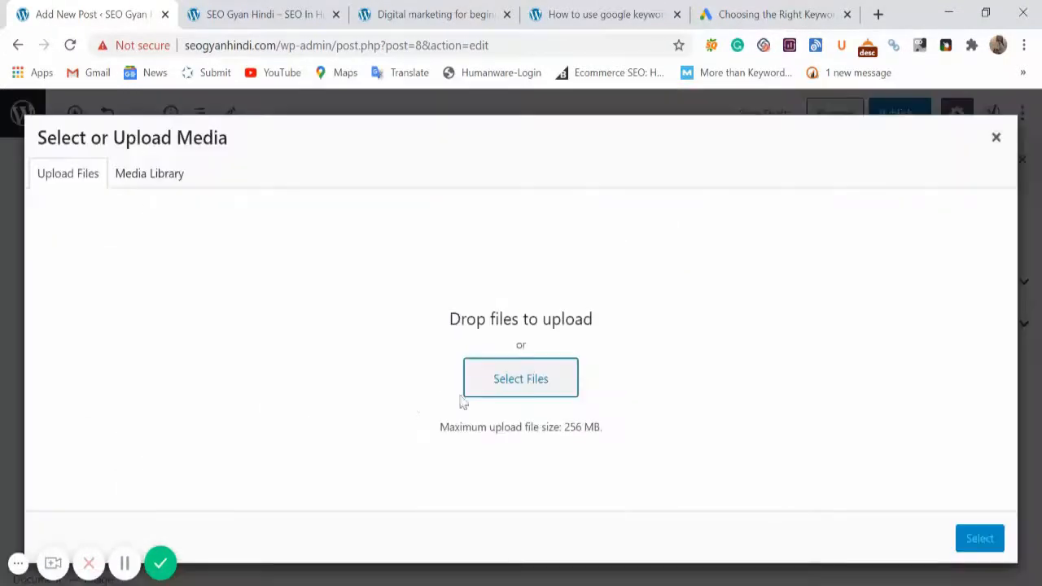
click(145, 175)
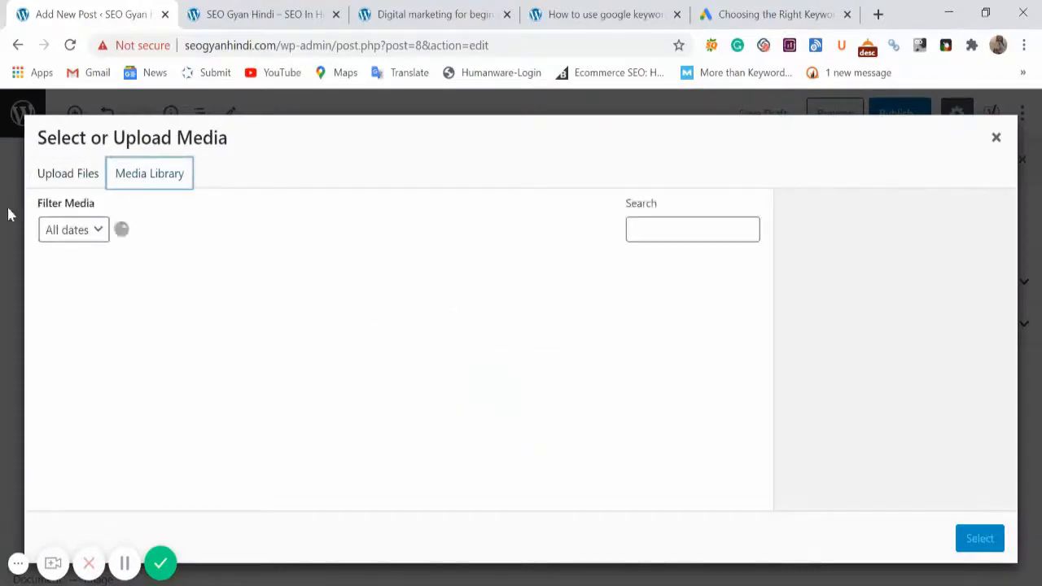
click(43, 174)
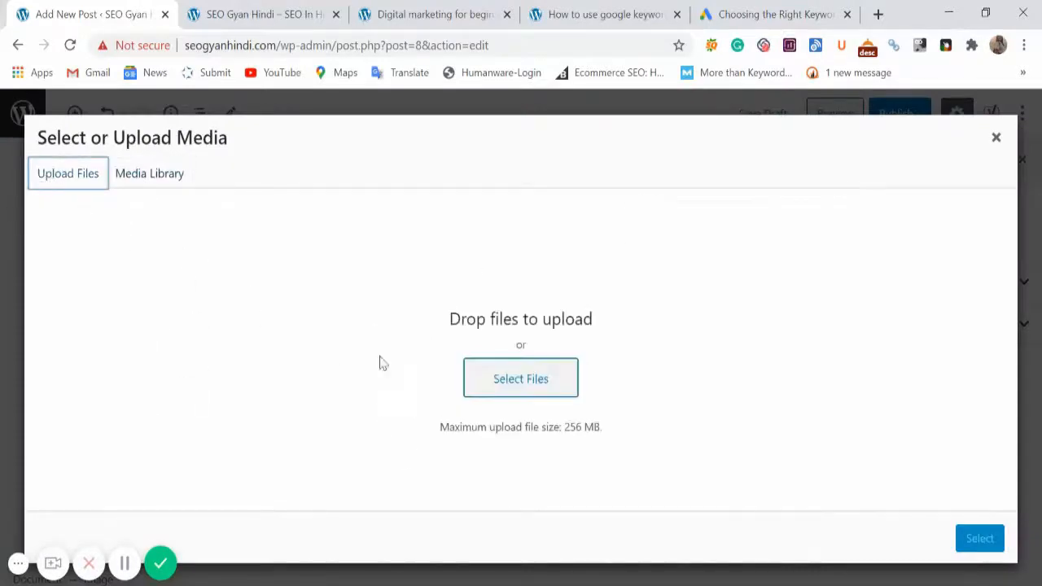
click(500, 380)
scroll(682, 416, down, 10)
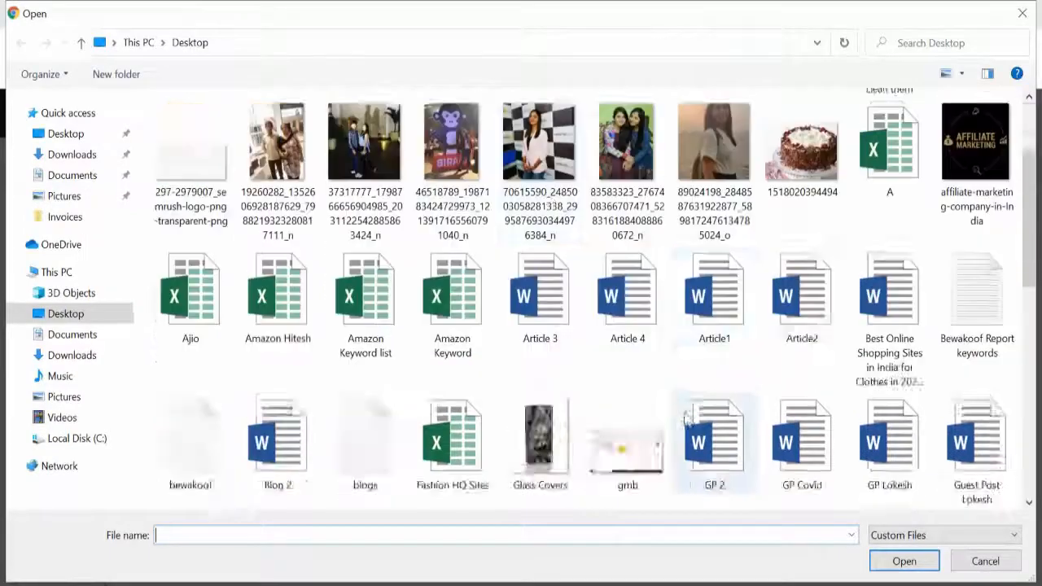
double_click(952, 297)
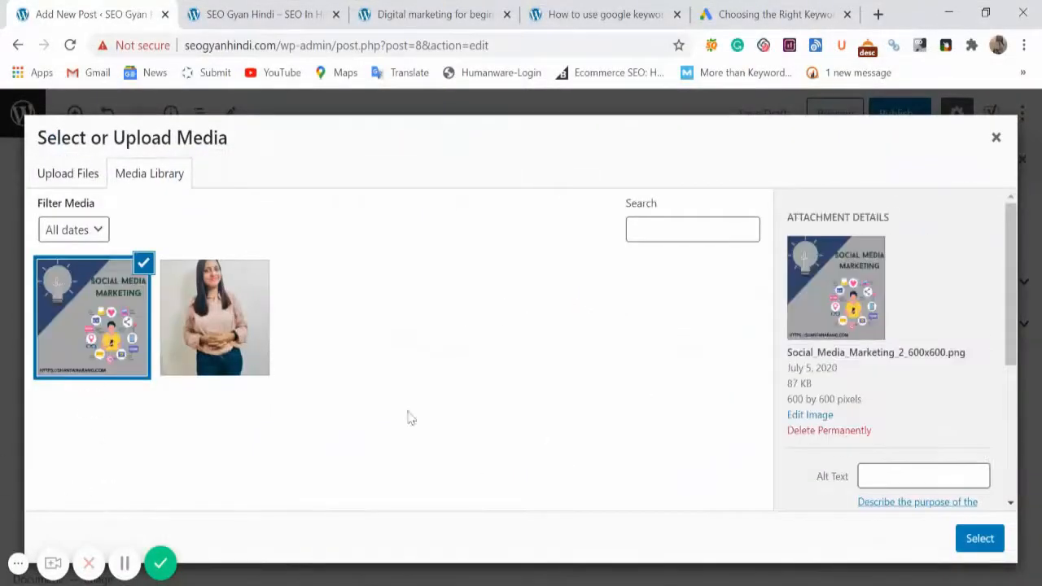
Step: Set the uploaded image's alt text and caption to "Google Keyword Planner" and insert it into the post
scroll(903, 431, down, 1)
click(887, 383)
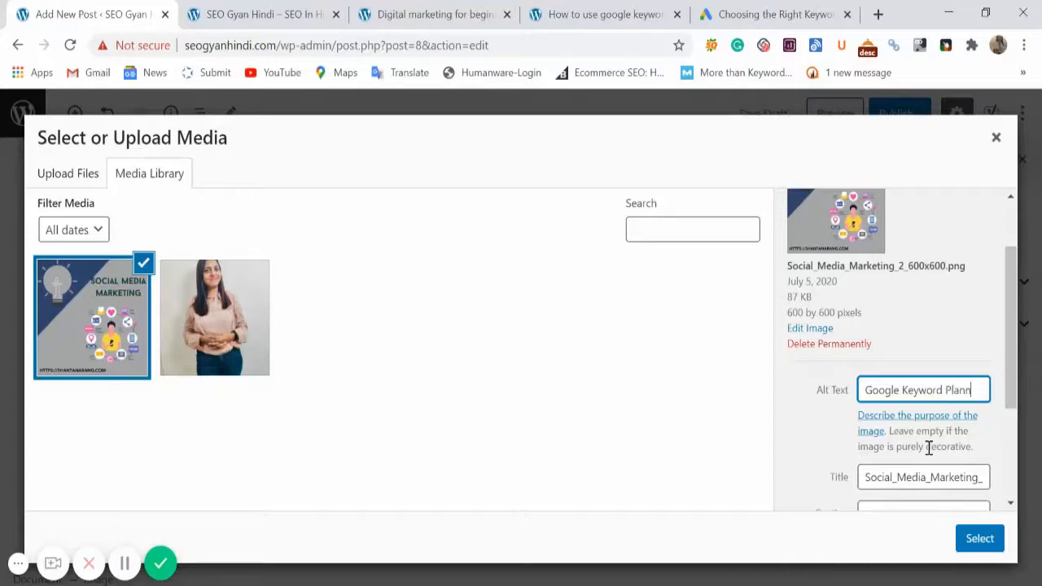
key(ctrl+a)
key(ctrl+c)
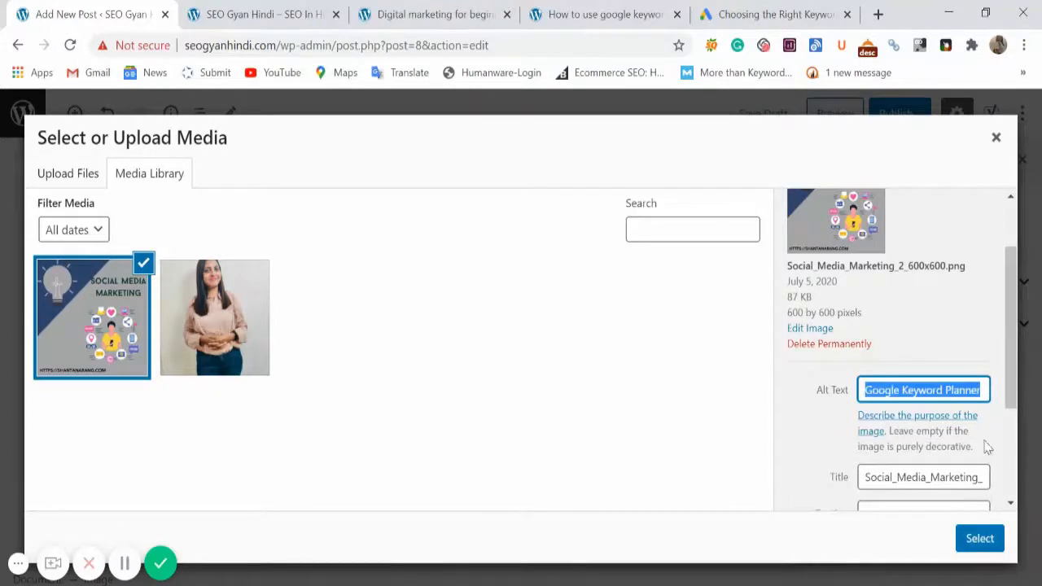
scroll(905, 386, down, 2)
click(901, 356)
key(ctrl+v)
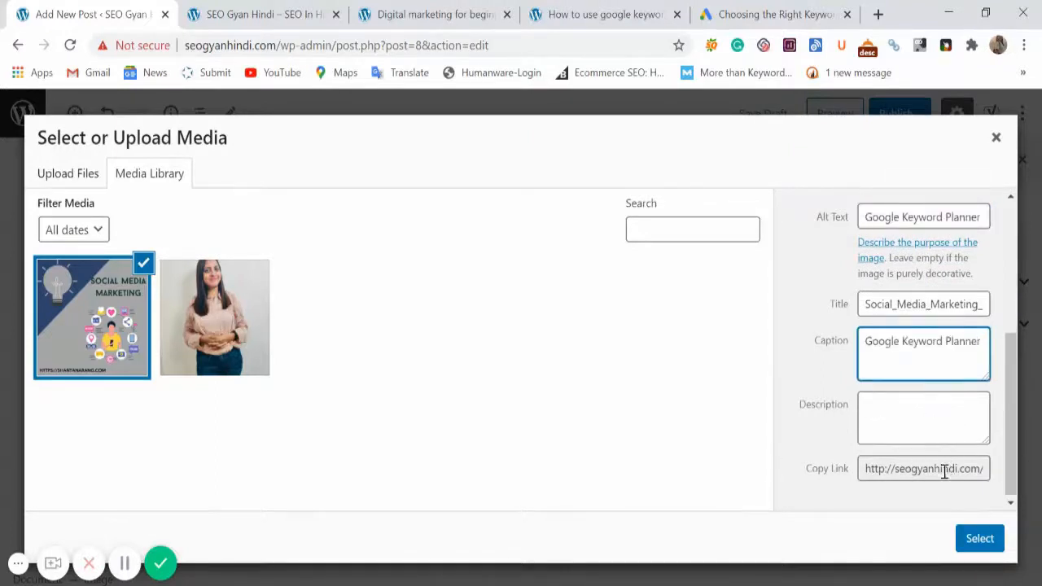
click(980, 538)
scroll(457, 406, down, 5)
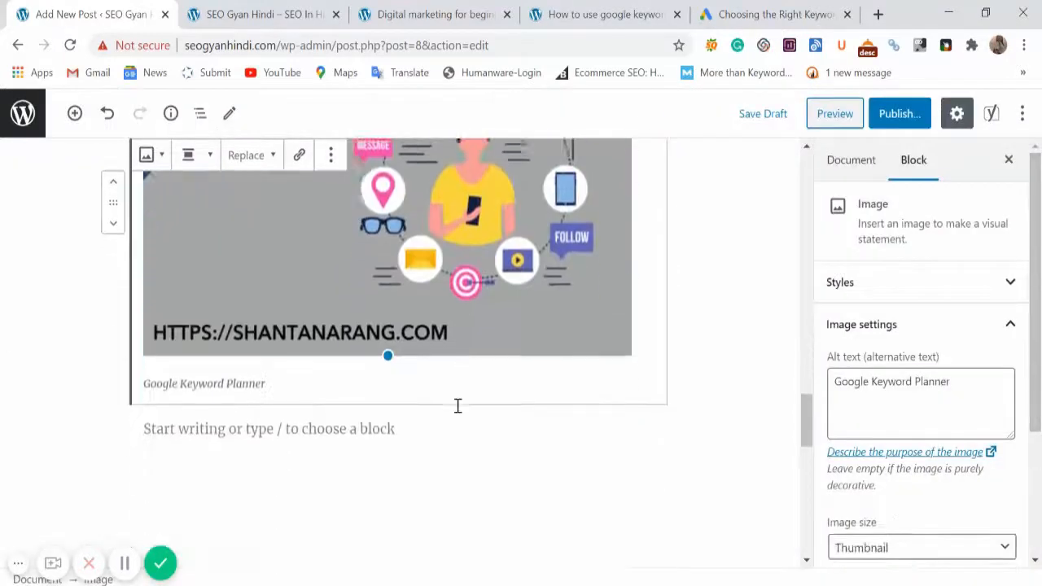
scroll(693, 405, up, 3)
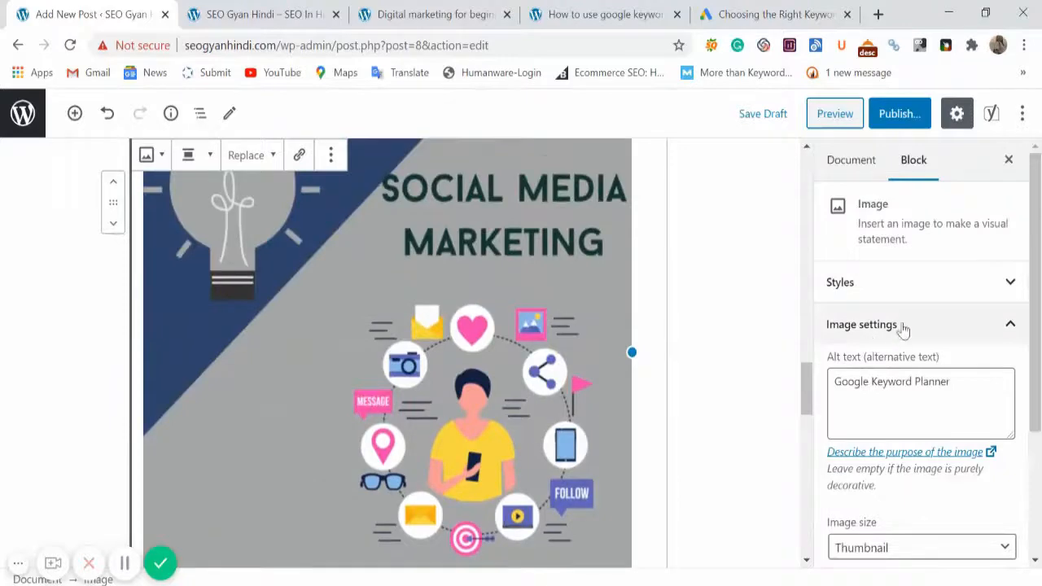
Step: Set the Yoast SEO focus keyphrase of the post to "Google Keyword Planner"
scroll(902, 327, down, 3)
scroll(344, 442, down, 10)
scroll(344, 442, up, 3)
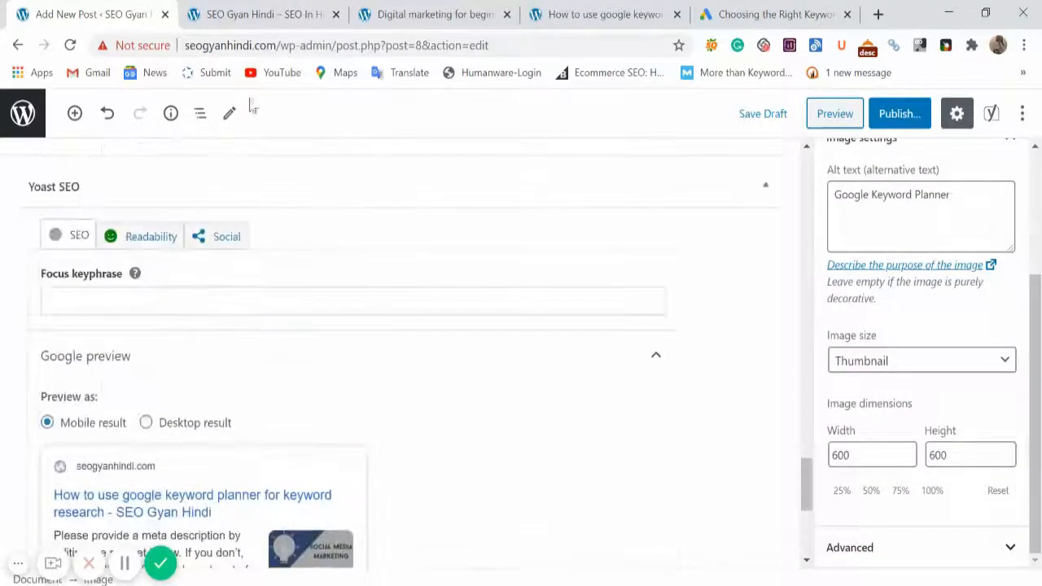
click(187, 298)
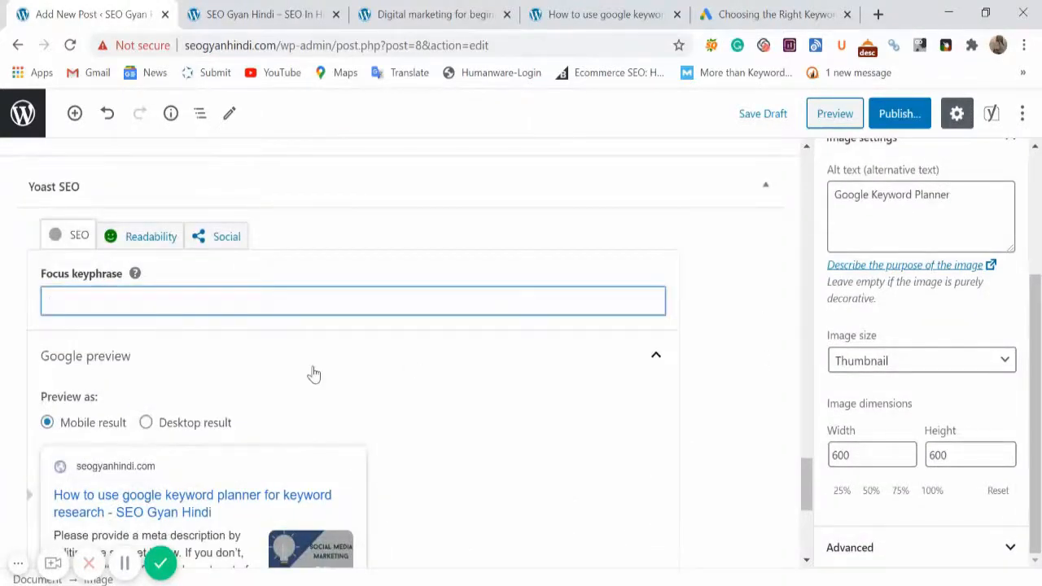
text(Google Keyword Planner)
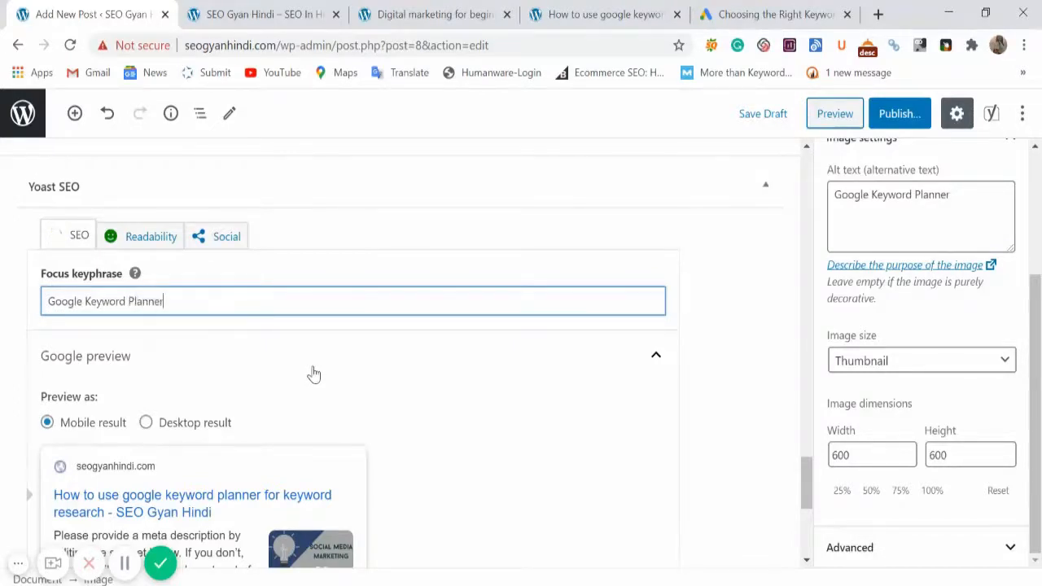
Step: Preview the post's Google search snippet as a desktop result
scroll(137, 342, down, 4)
scroll(139, 391, up, 2)
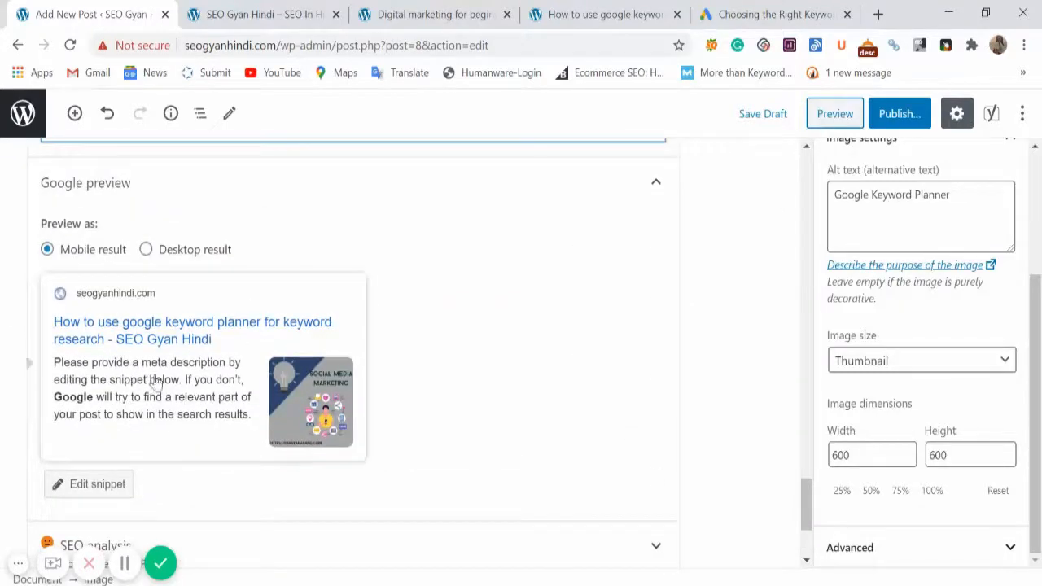
click(180, 251)
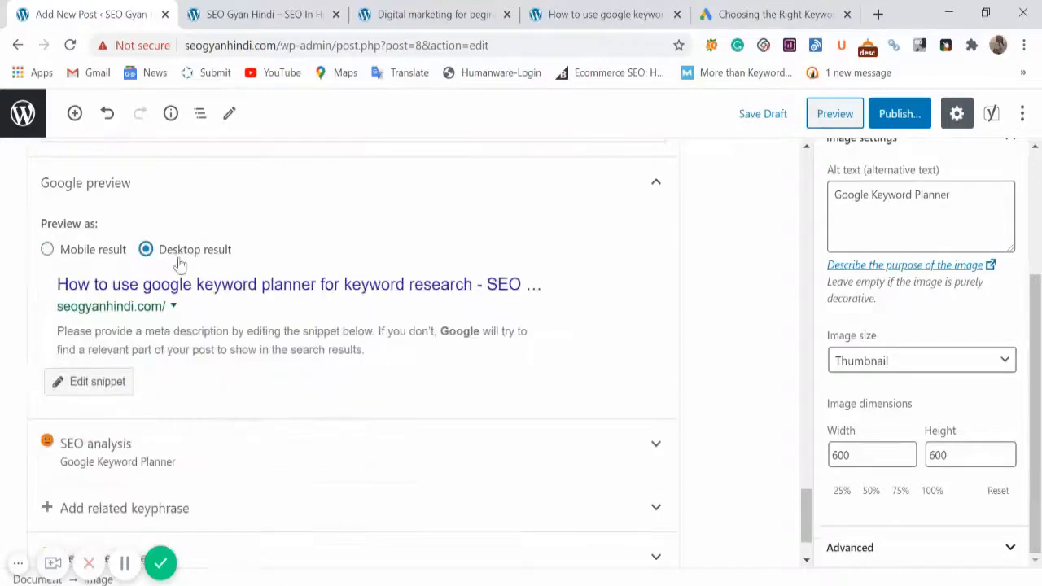
Step: Expand the Yoast SEO analysis and read through its problems and good results for the keyphrase
scroll(138, 379, down, 1)
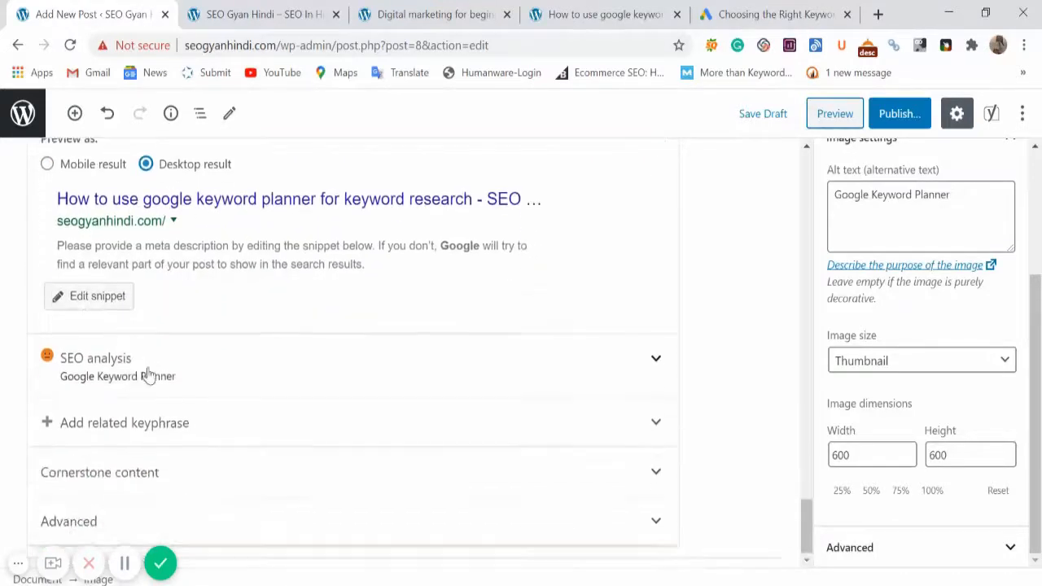
click(239, 346)
scroll(326, 334, down, 3)
scroll(211, 342, down, 4)
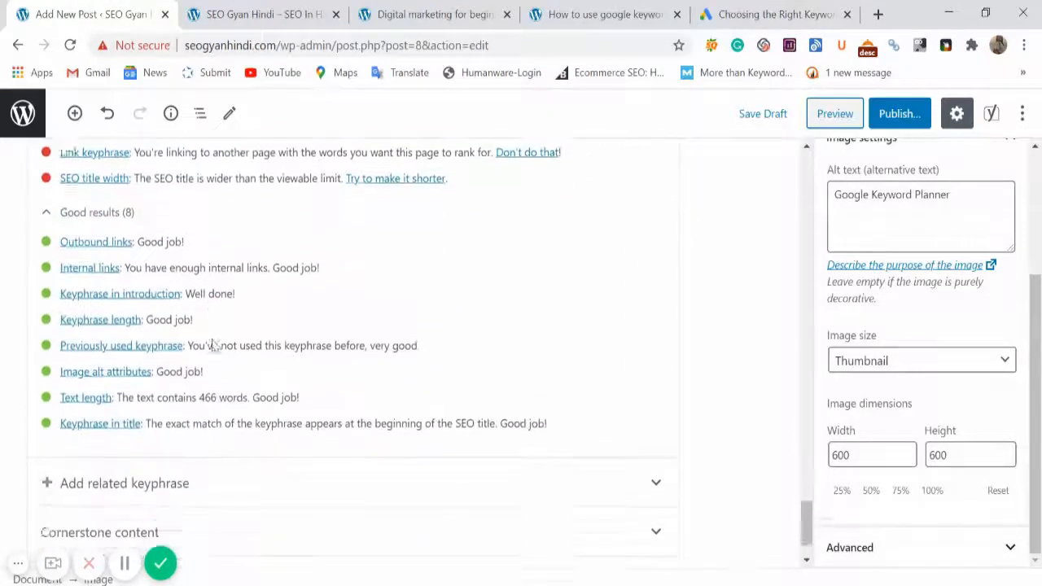
scroll(227, 436, up, 6)
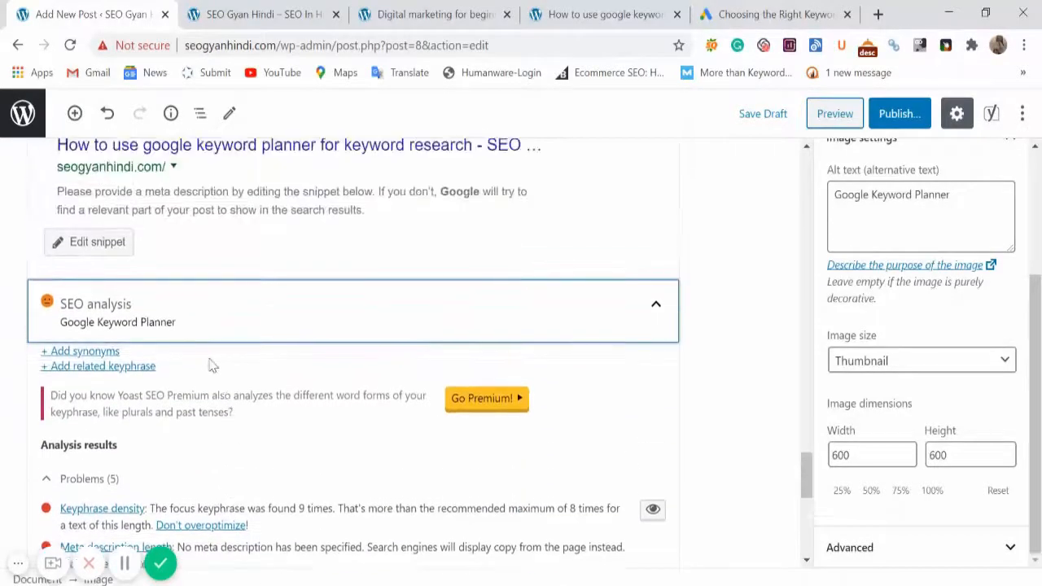
Step: Open the Yoast snippet for editing and set the slug to "google keyword planner"
click(105, 254)
click(121, 410)
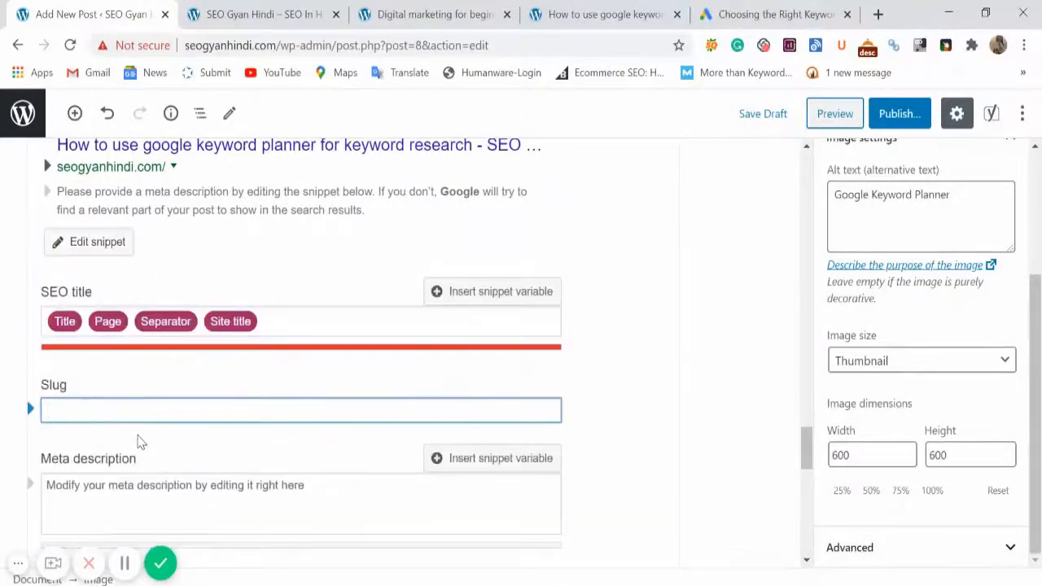
text(google keyword planner)
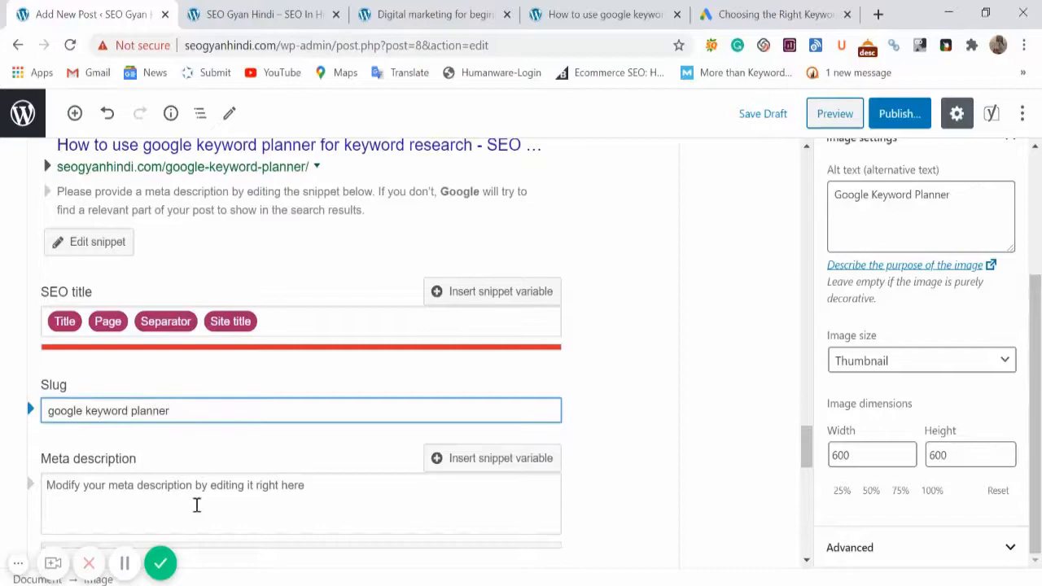
key(ctrl+a)
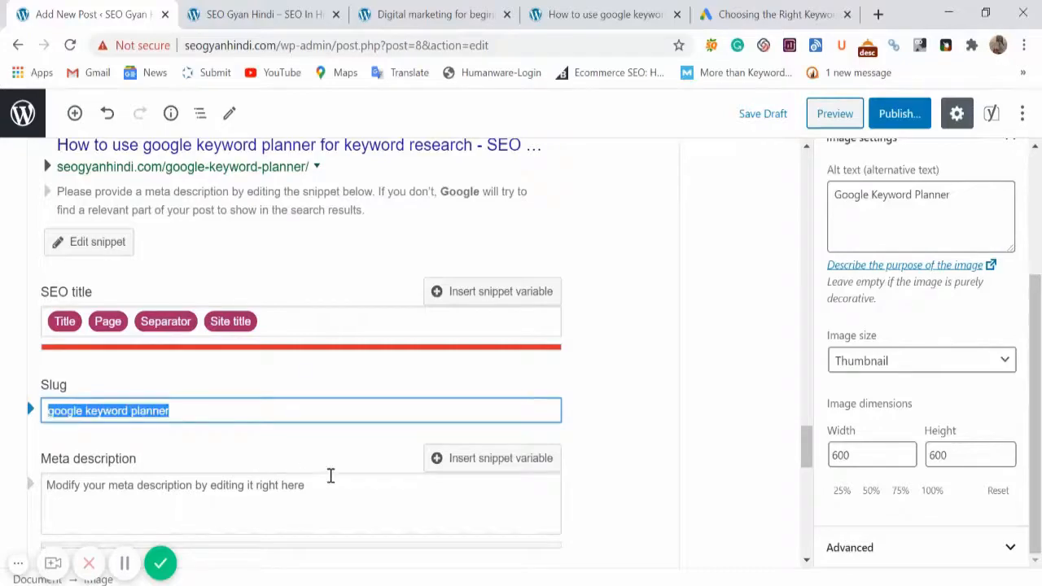
Step: Open the SEOquake density report for the published "How to use google keyword planner" article to source a meta description
click(334, 502)
scroll(271, 367, up, 11)
scroll(193, 318, up, 15)
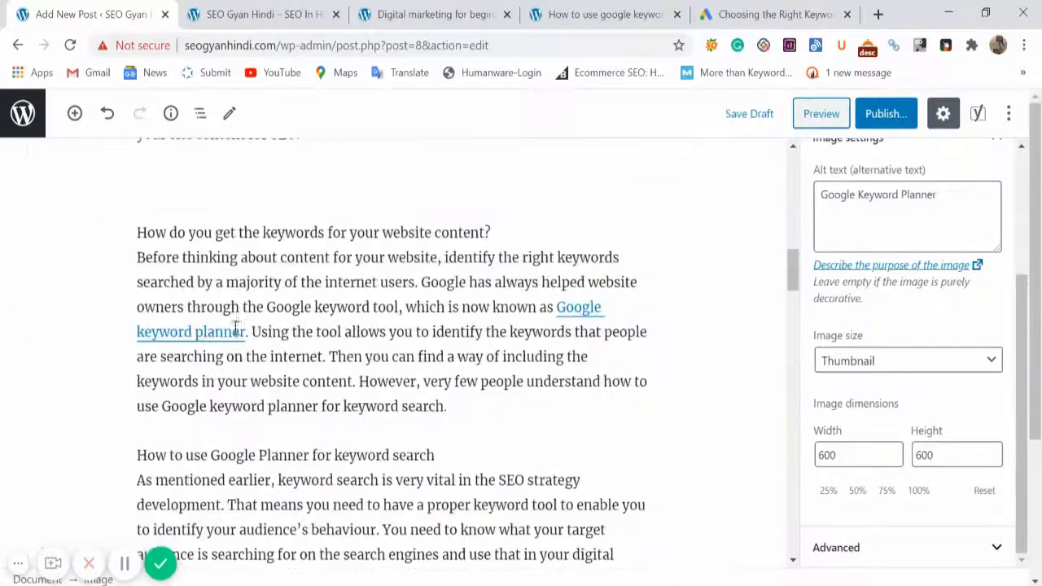
scroll(209, 320, down, 2)
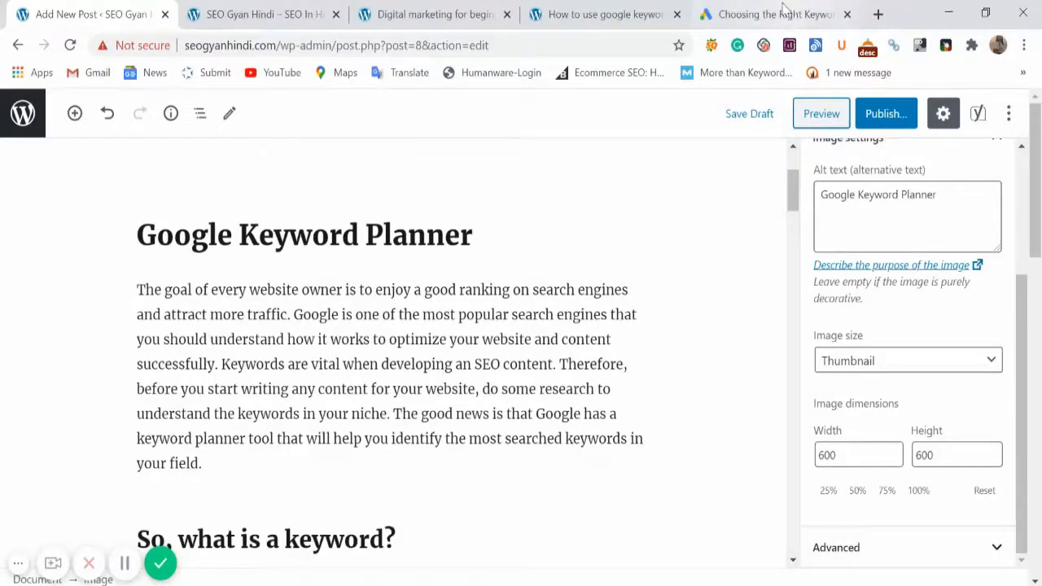
click(432, 14)
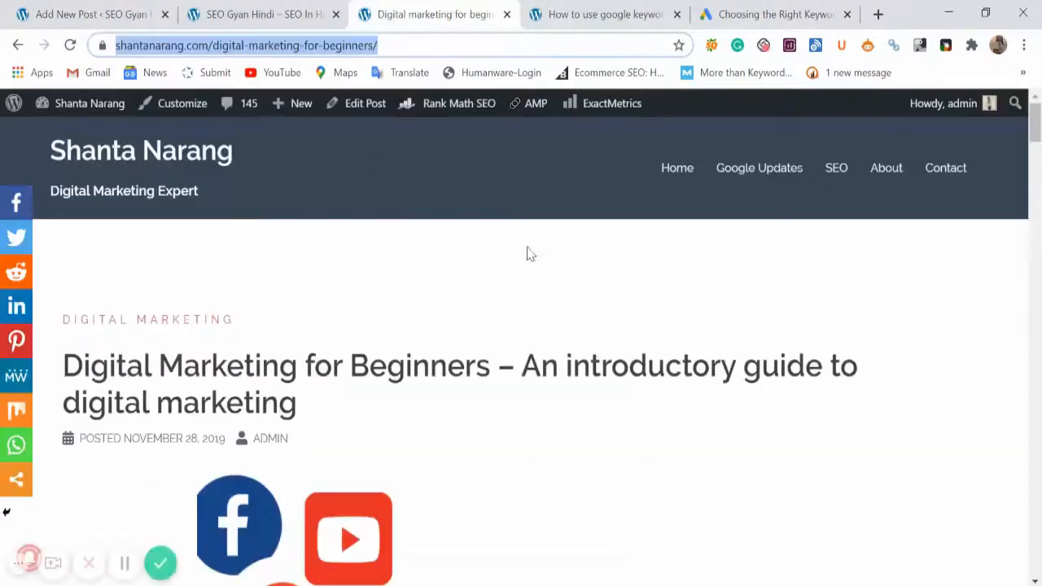
click(209, 13)
click(607, 14)
scroll(612, 159, up, 4)
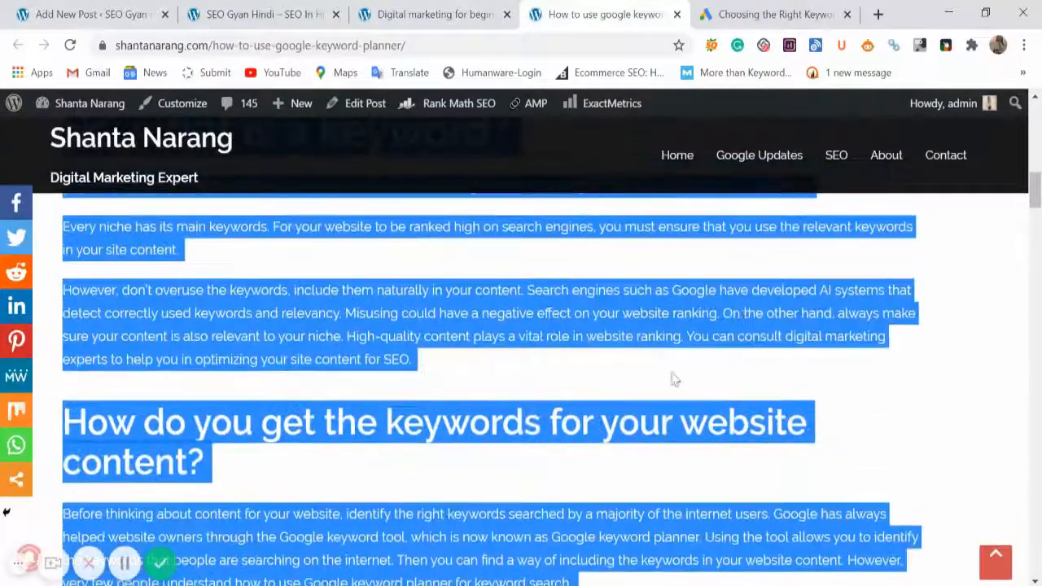
click(693, 145)
click(711, 46)
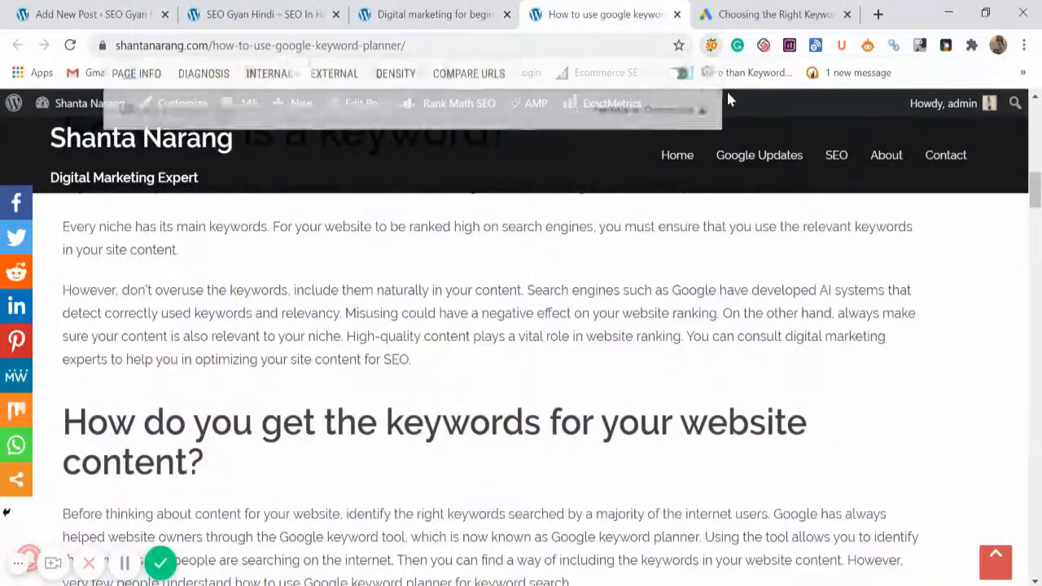
click(423, 75)
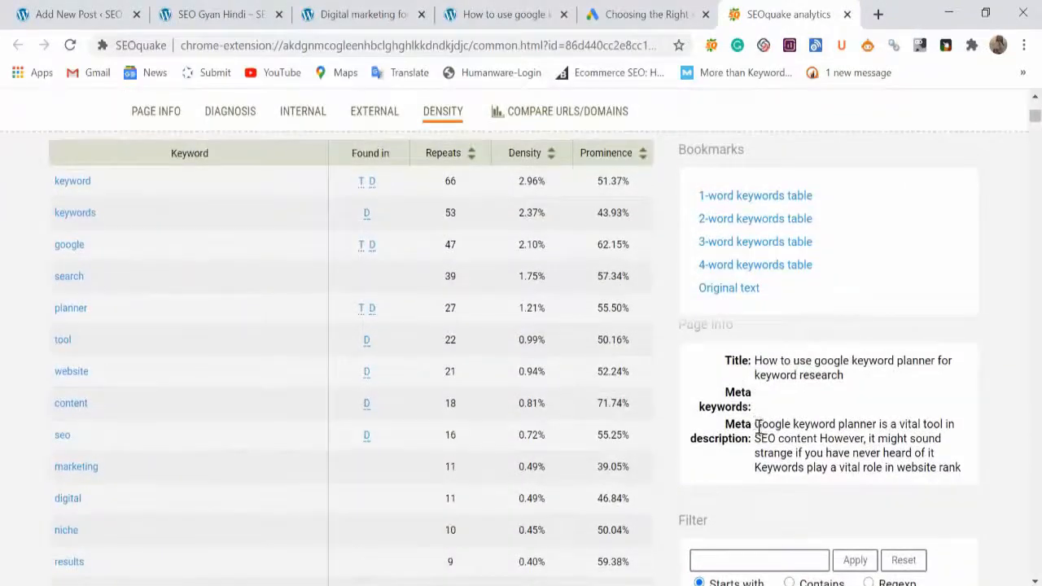
Step: Copy the article's full meta description from the SEOquake report and return to the WordPress post editor
drag(757, 425, 969, 470)
key(ctrl+c)
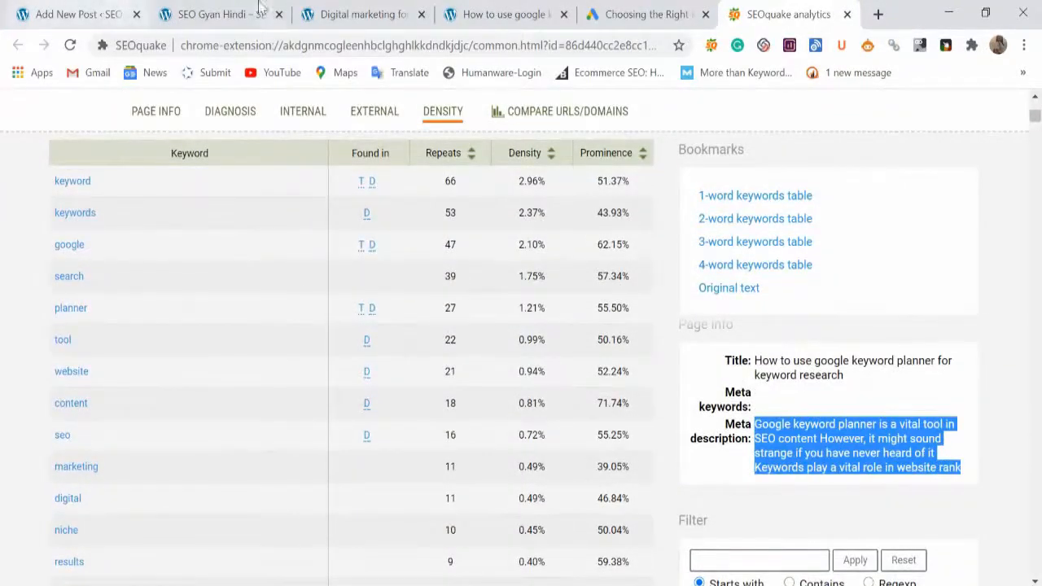
click(216, 14)
click(74, 14)
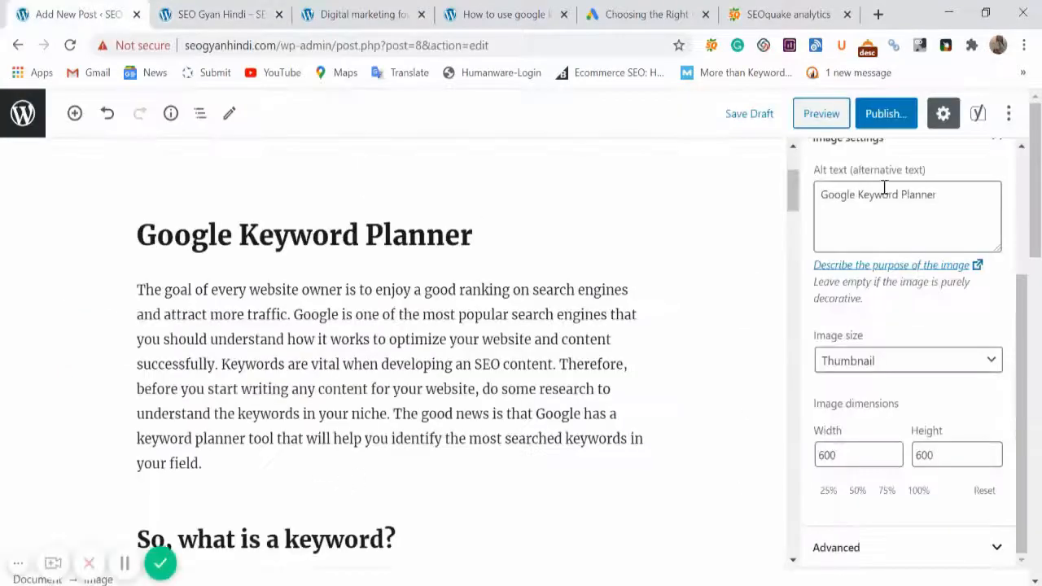
click(884, 220)
click(216, 14)
scroll(248, 226, down, 1)
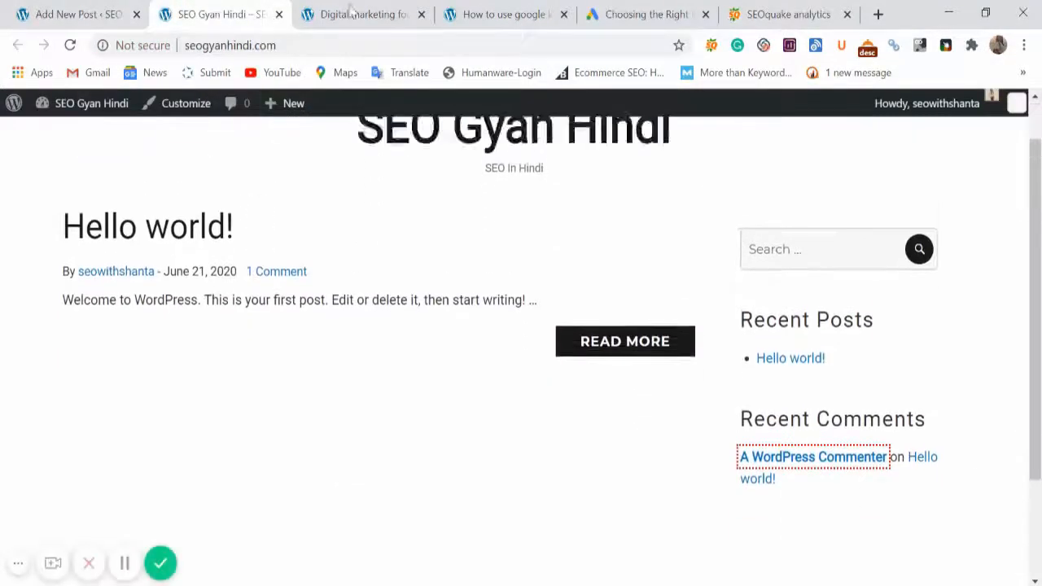
click(349, 12)
Step: Paste the copied description beginning "Google keyword planner is a vital tool in SEO content" as the post's meta description
click(36, 11)
scroll(361, 346, down, 3)
scroll(360, 345, down, 20)
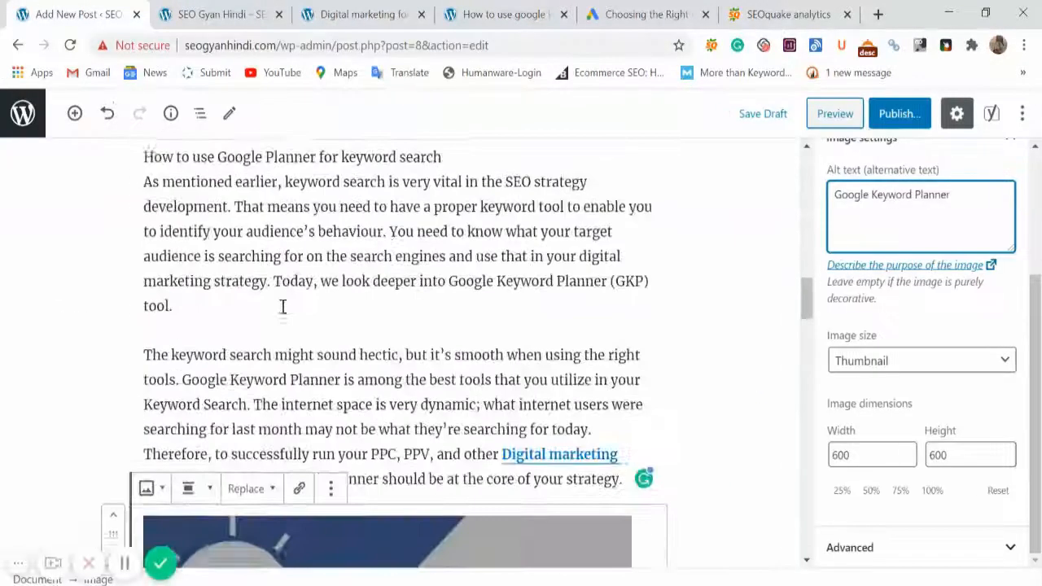
scroll(275, 326, down, 2)
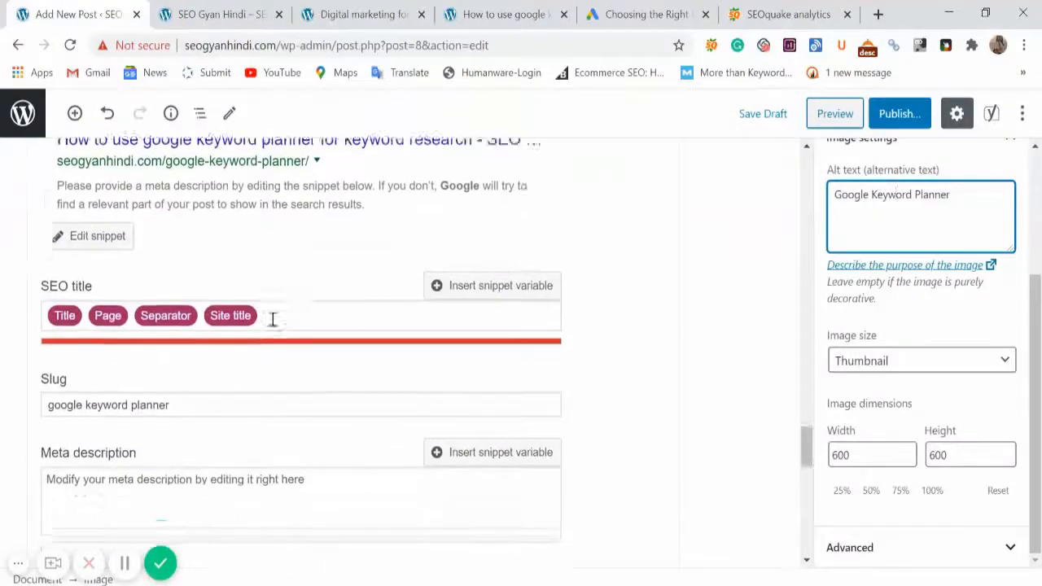
click(139, 465)
key(ctrl+v)
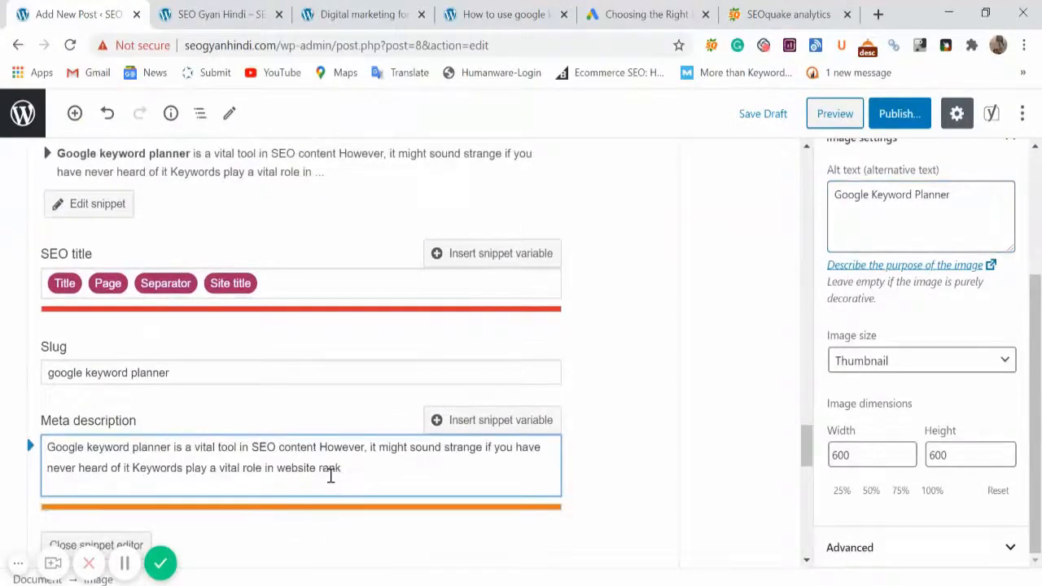
Step: Copy the title from the SEOquake page info and replace the post's SEO title with "How to use google keyword planner for keyword research"
click(813, 14)
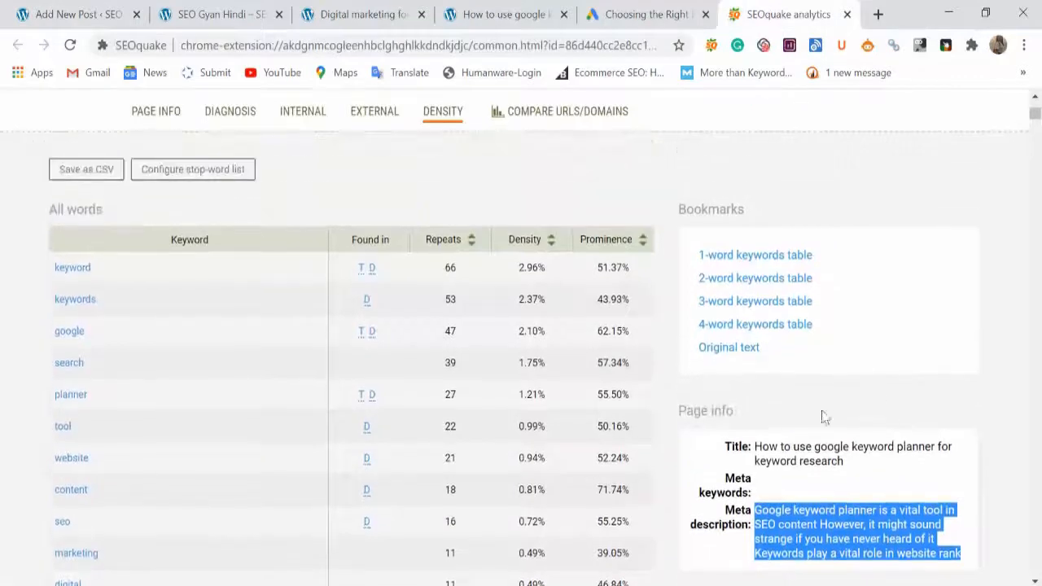
drag(863, 468, 770, 440)
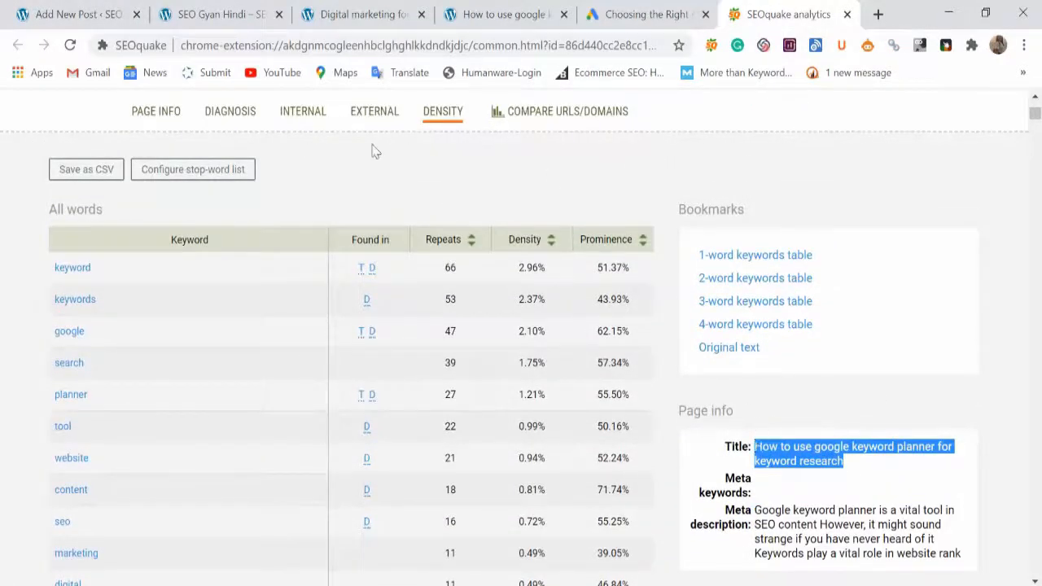
click(37, 14)
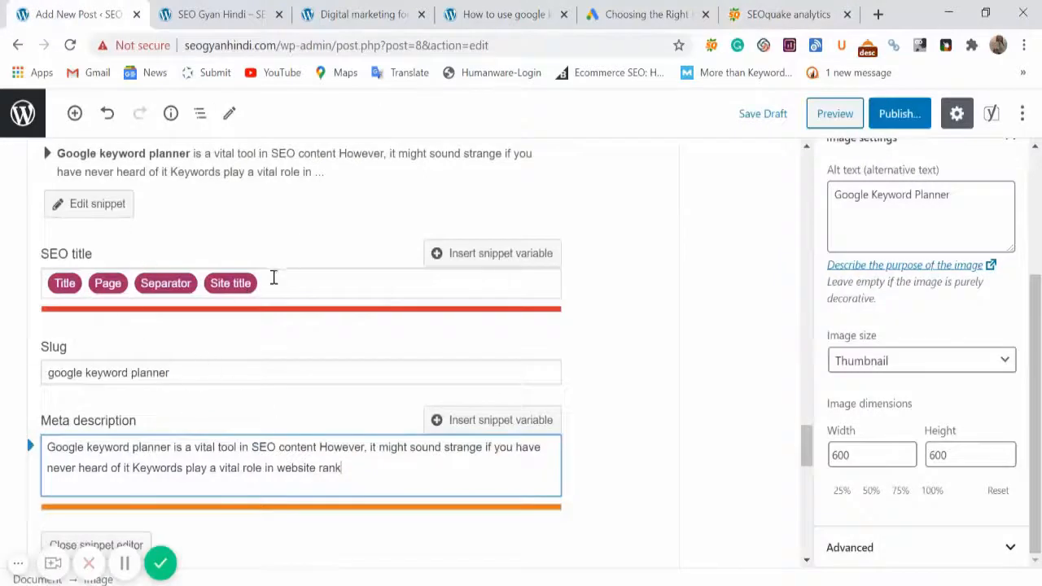
scroll(262, 327, up, 1)
click(290, 373)
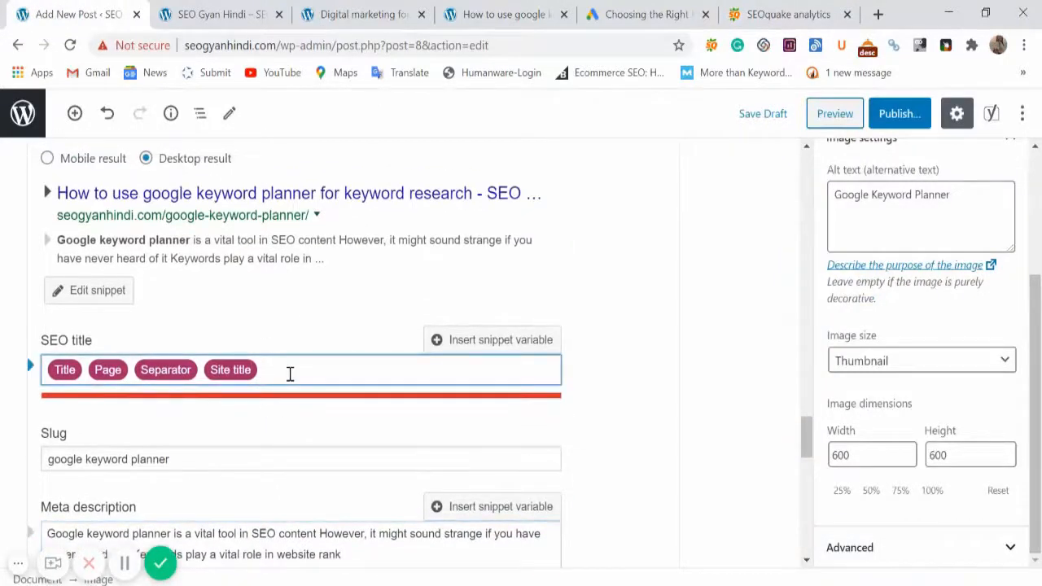
key(ctrl+a)
key(BackSpace)
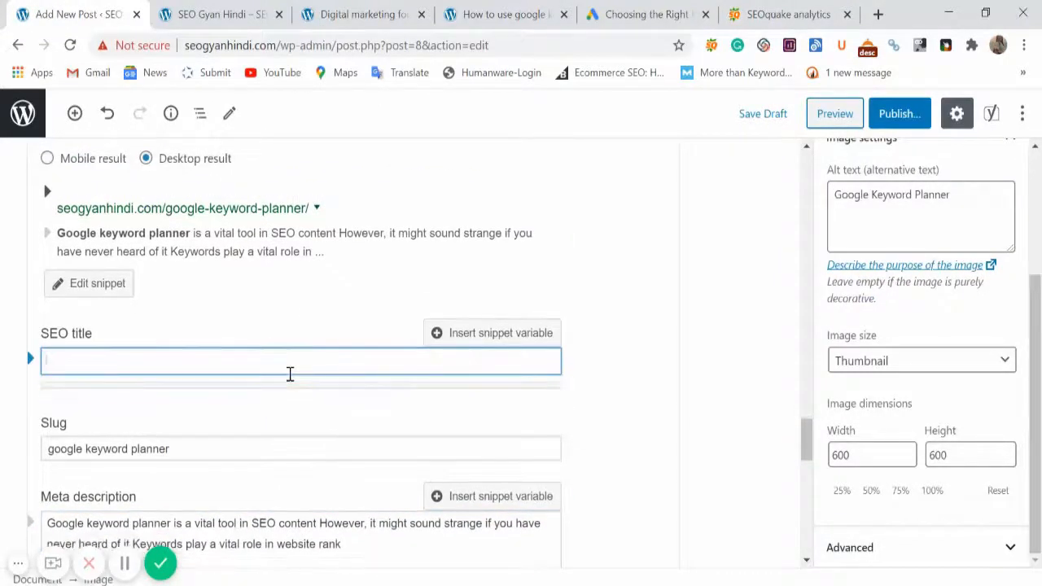
text(How to use google keyword planner for keyword research)
Step: Remove "rank" from the meta description's ending and add the suggested article so it ends "in a website."
scroll(252, 356, down, 3)
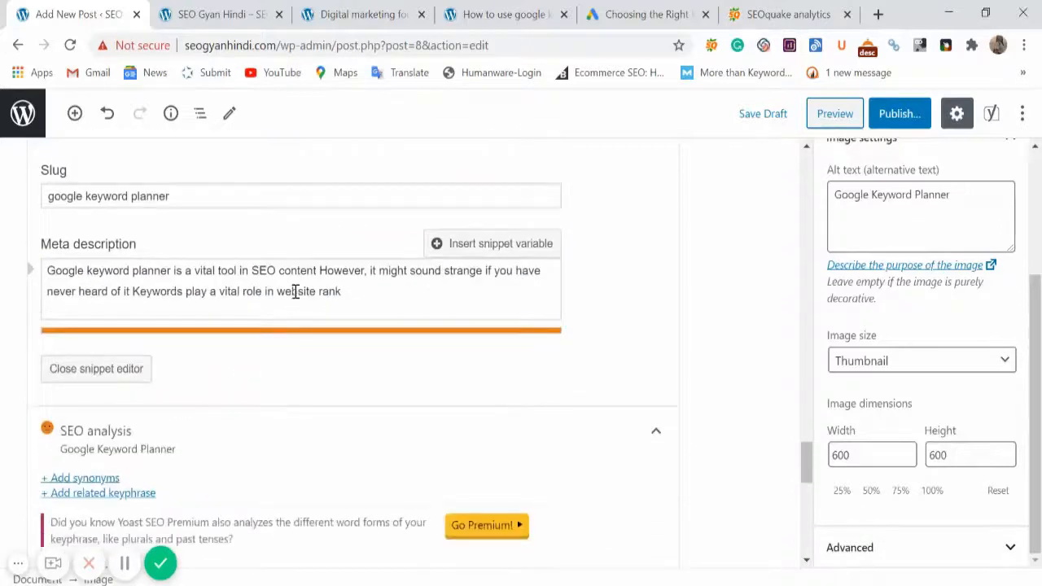
click(295, 292)
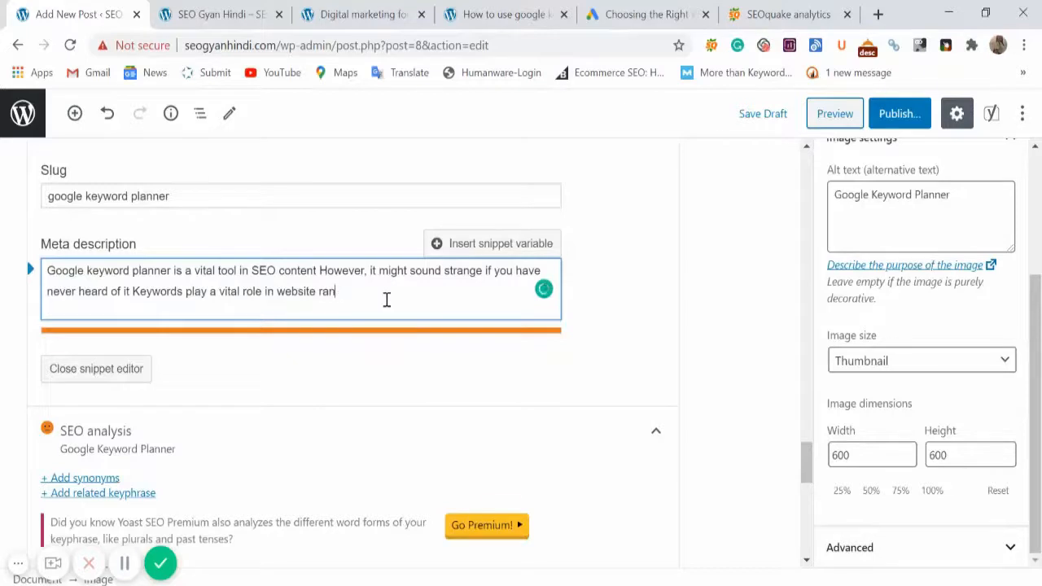
key(BackSpace)
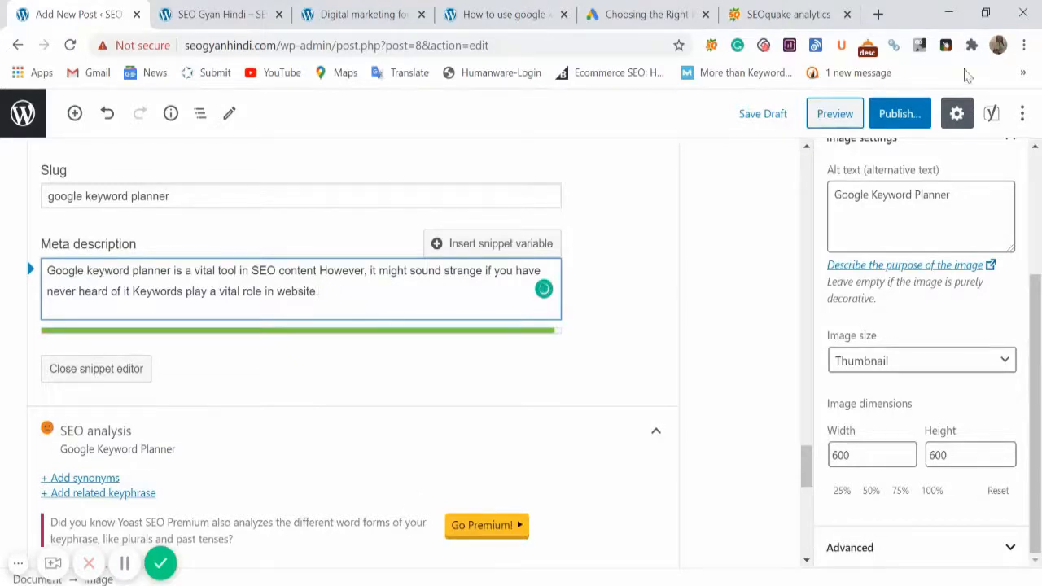
mouse_move(297, 292)
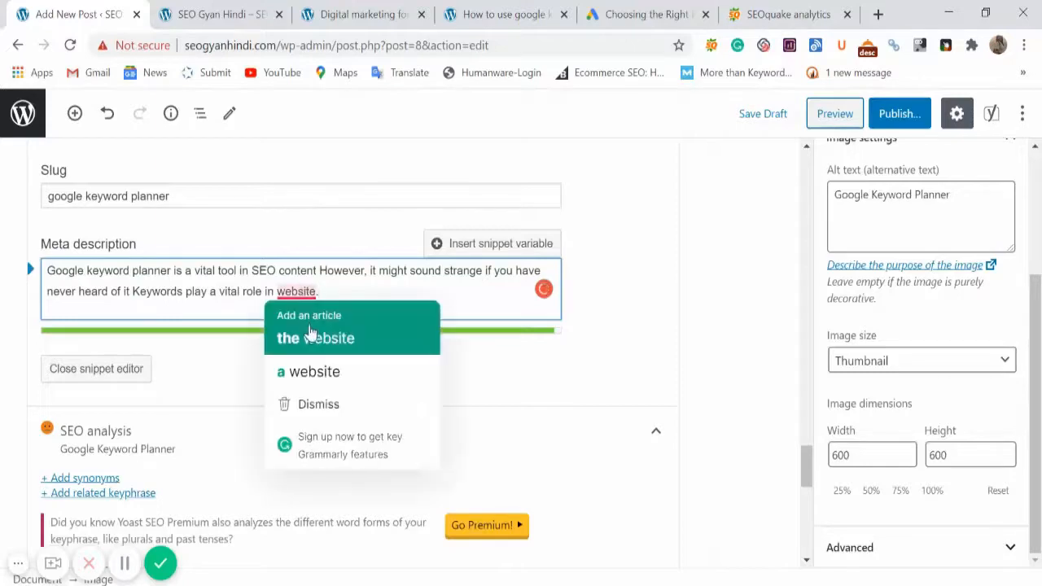
click(298, 371)
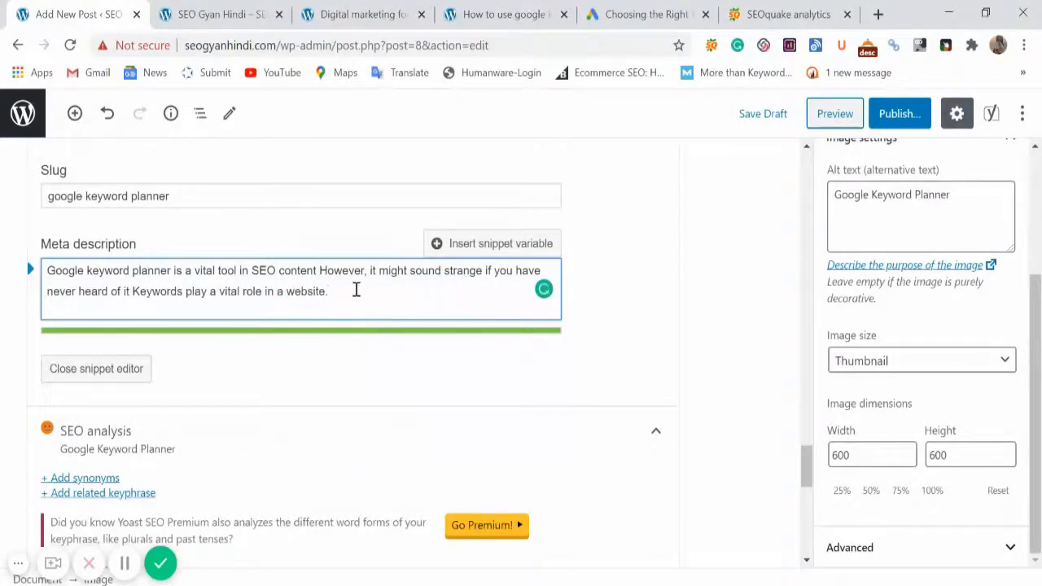
Step: Review the SEO analysis and replace "Google Keyword Planner" with "GKP" in the paragraph beginning "The keyword search might sound hectic"
scroll(344, 356, down, 1)
scroll(269, 333, down, 3)
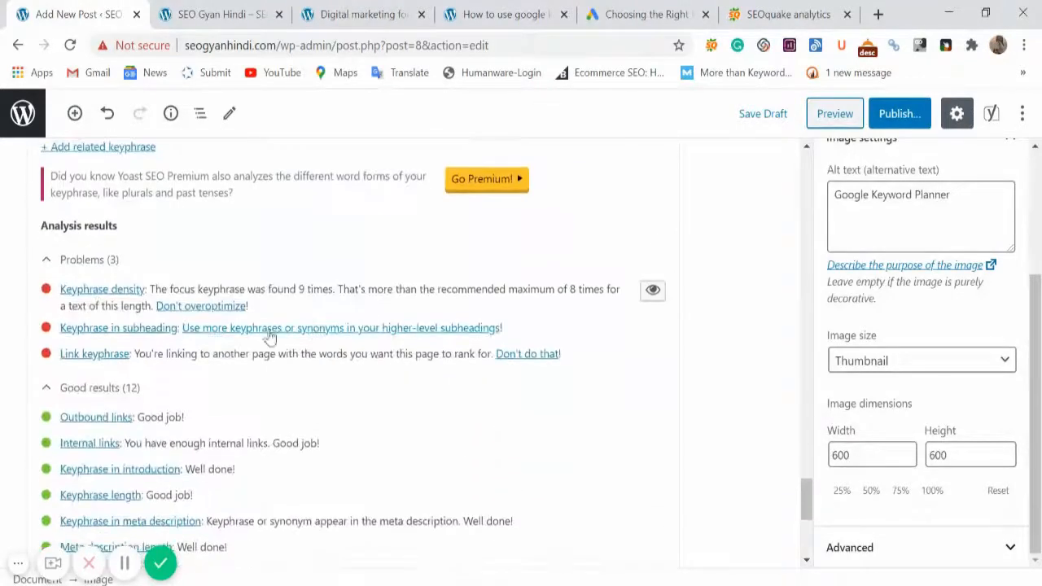
scroll(290, 367, down, 1)
scroll(254, 346, down, 2)
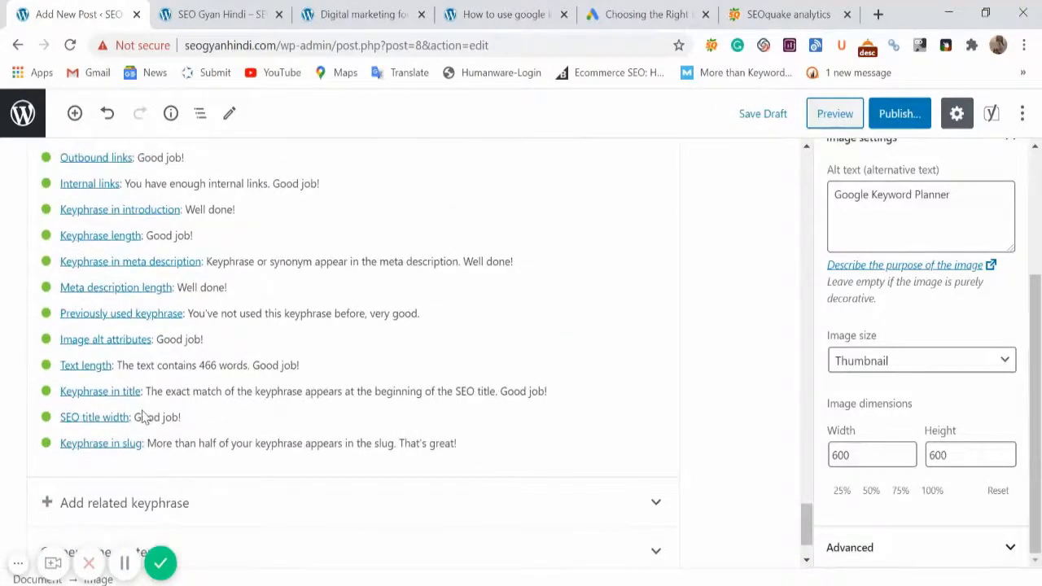
scroll(137, 416, up, 4)
scroll(92, 392, down, 1)
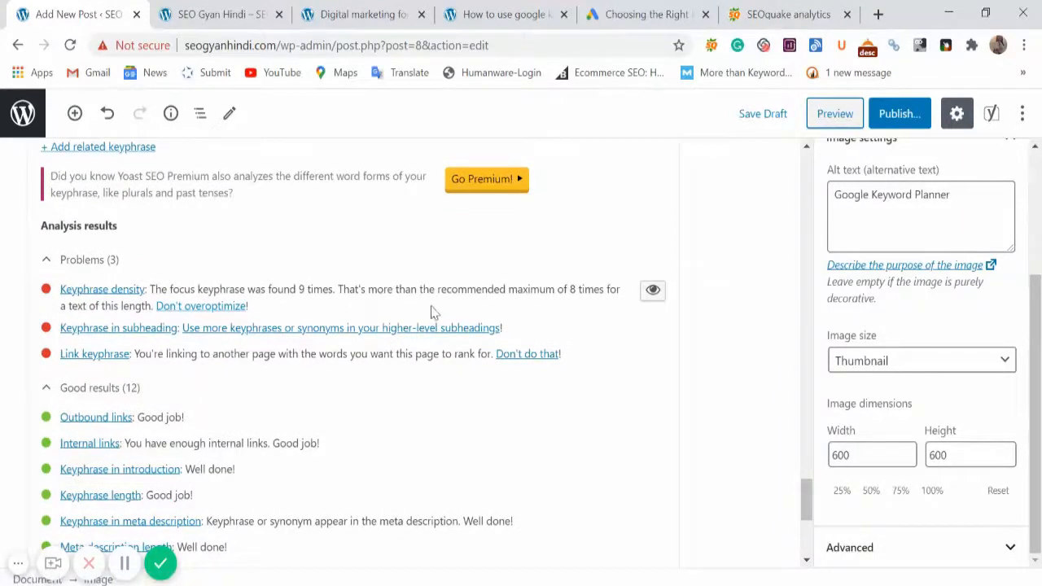
scroll(384, 302, up, 15)
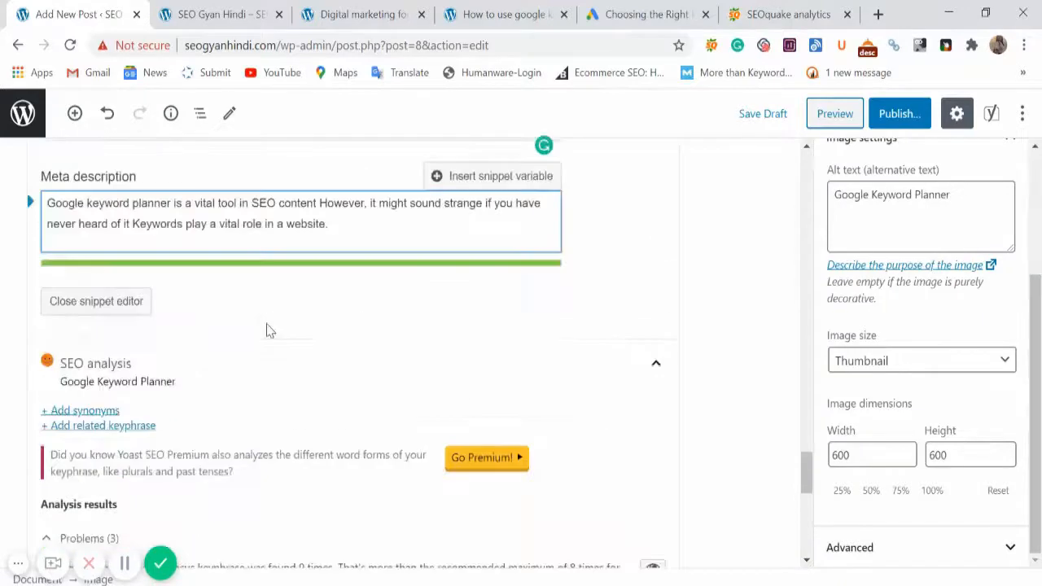
scroll(301, 317, up, 5)
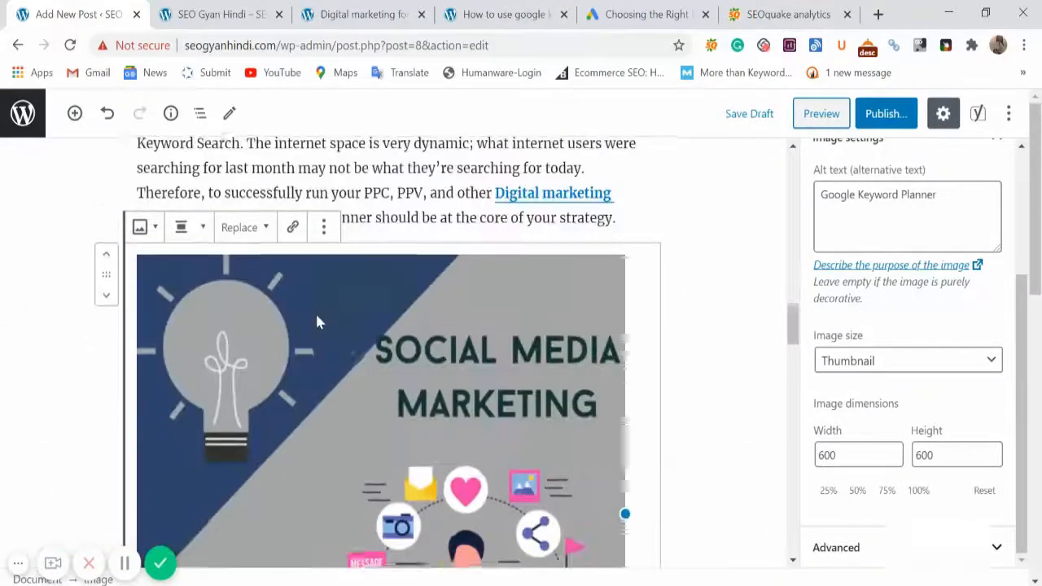
click(361, 322)
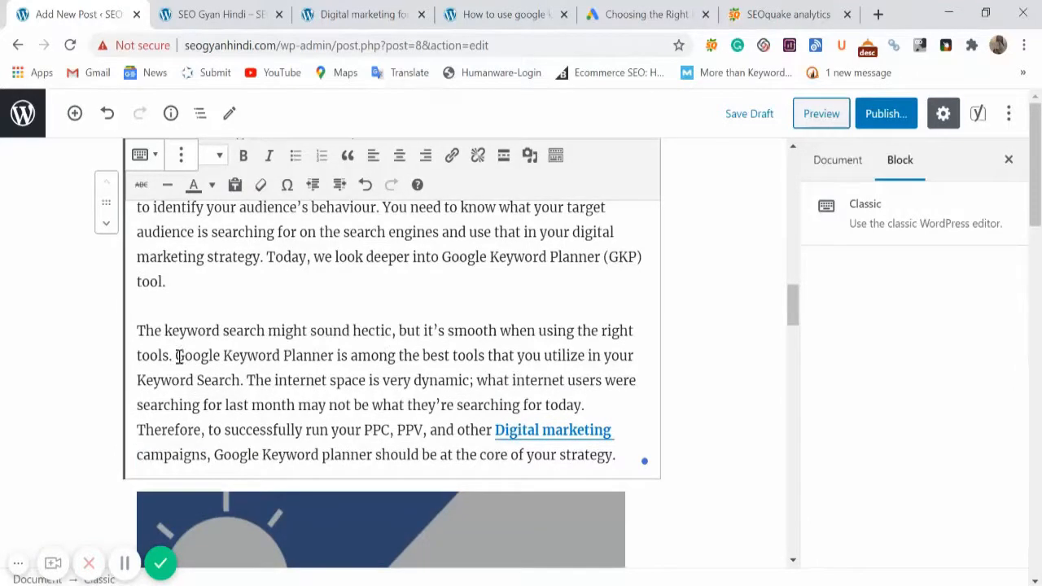
drag(176, 356, 337, 356)
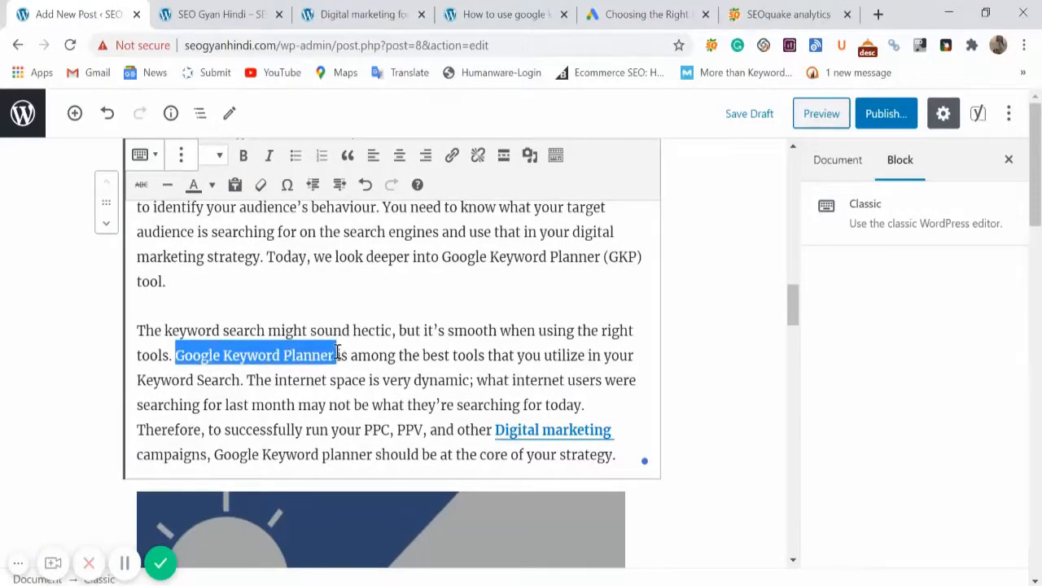
text(GKP)
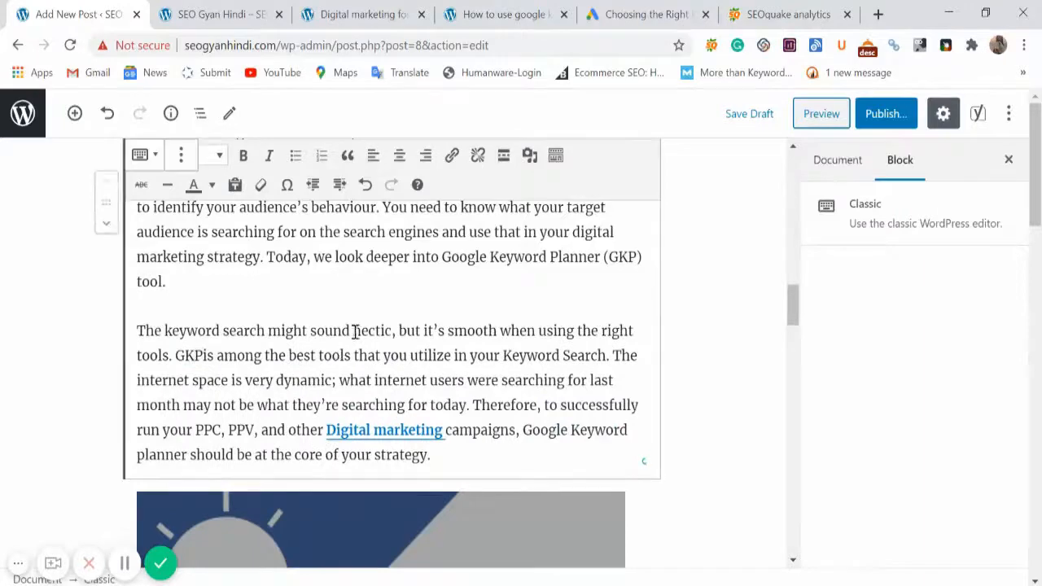
Step: Recheck the SEO analysis for keyphrase density, keyphrase in subheading and link keyphrase problems, comparing it with the edited paragraph
scroll(325, 342, down, 15)
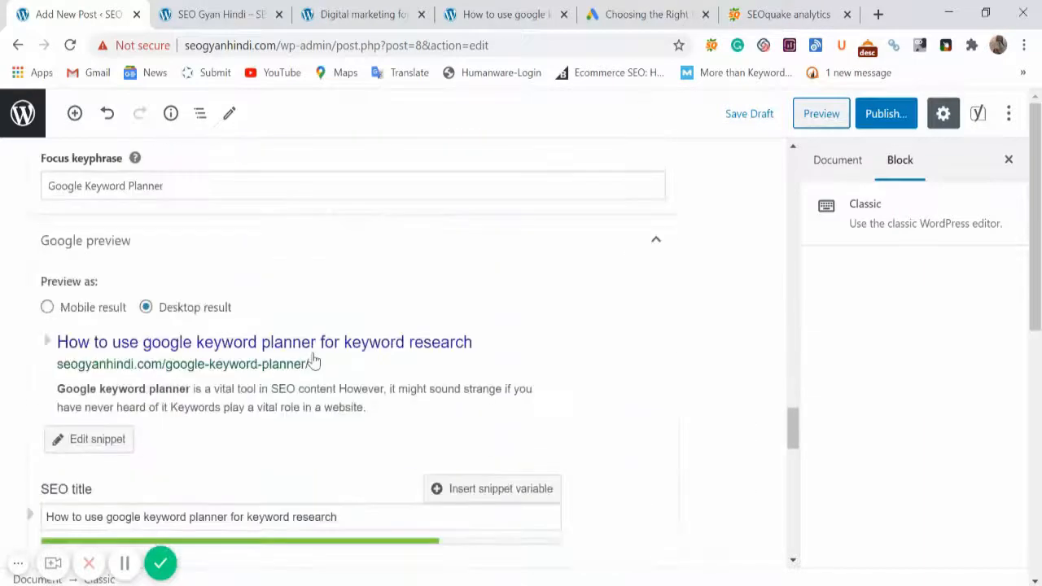
scroll(293, 420, down, 5)
scroll(281, 428, down, 6)
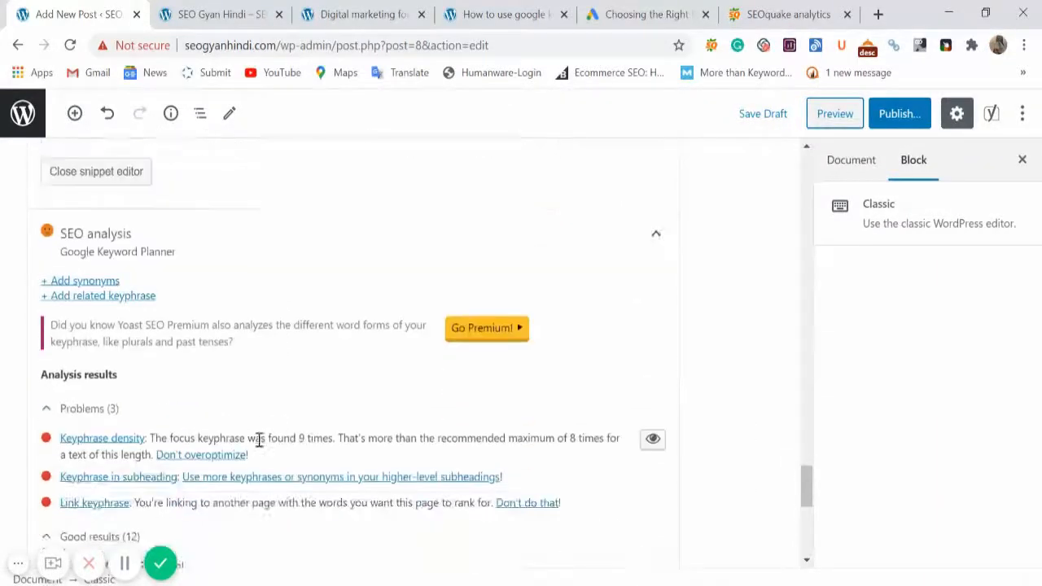
scroll(507, 343, up, 7)
scroll(255, 362, up, 15)
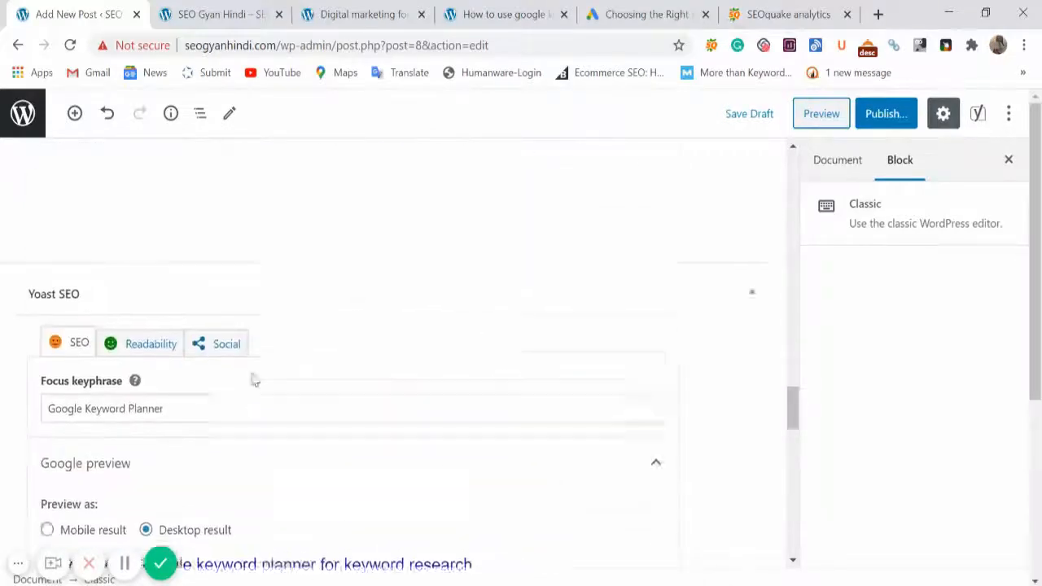
scroll(254, 350, up, 4)
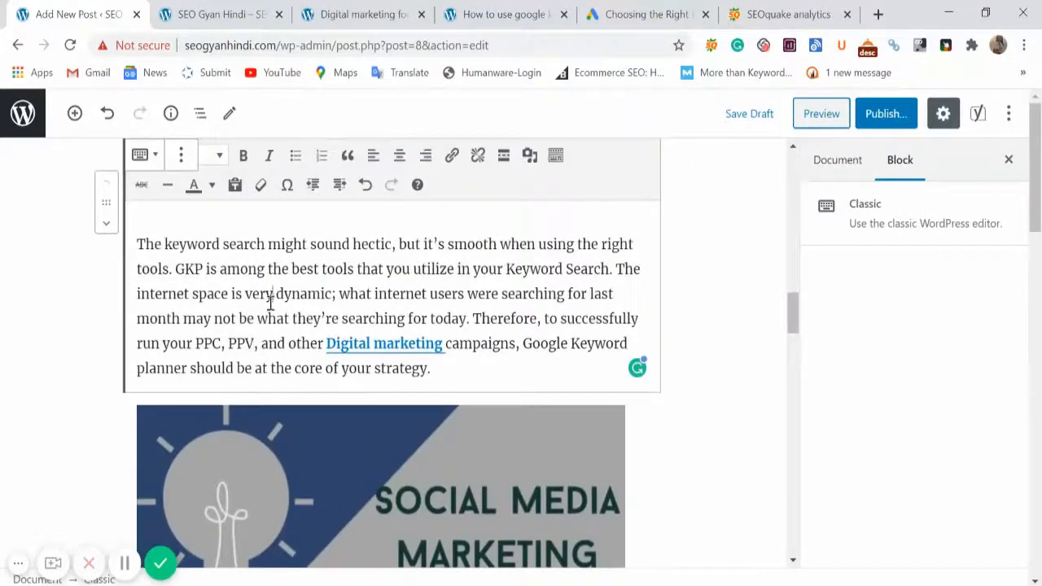
scroll(342, 416, down, 17)
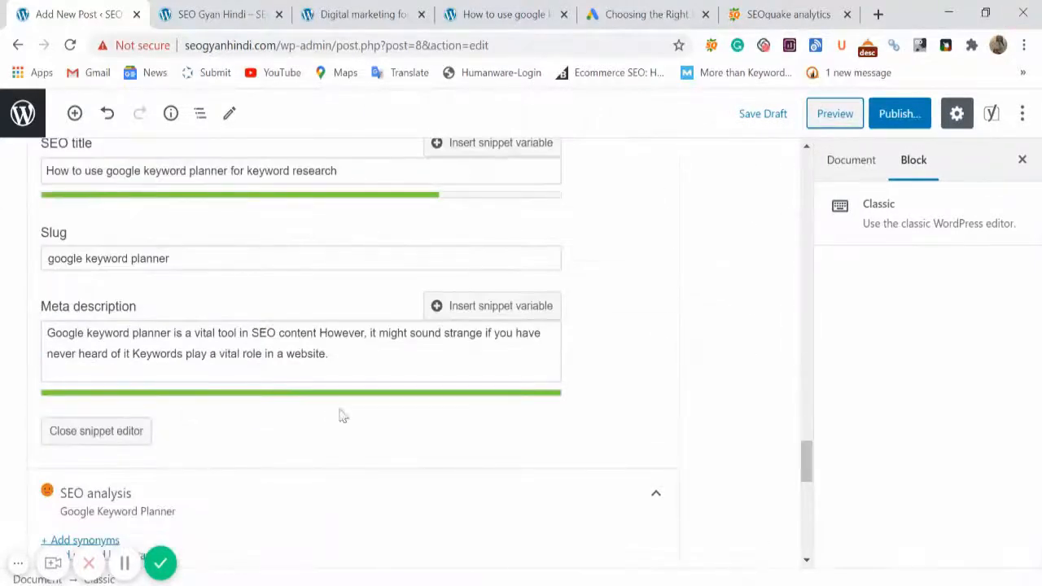
scroll(333, 417, down, 5)
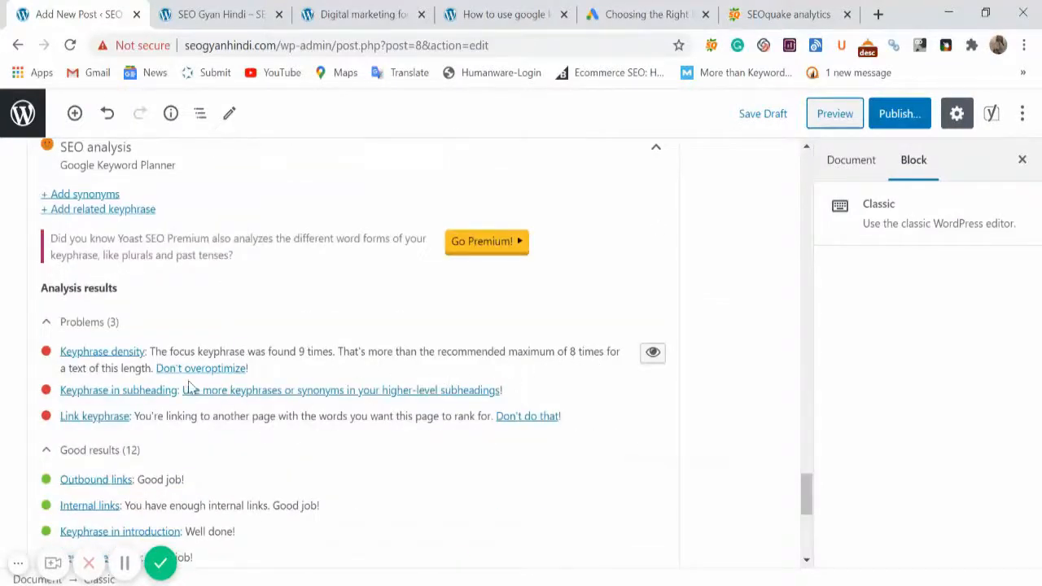
scroll(248, 391, down, 1)
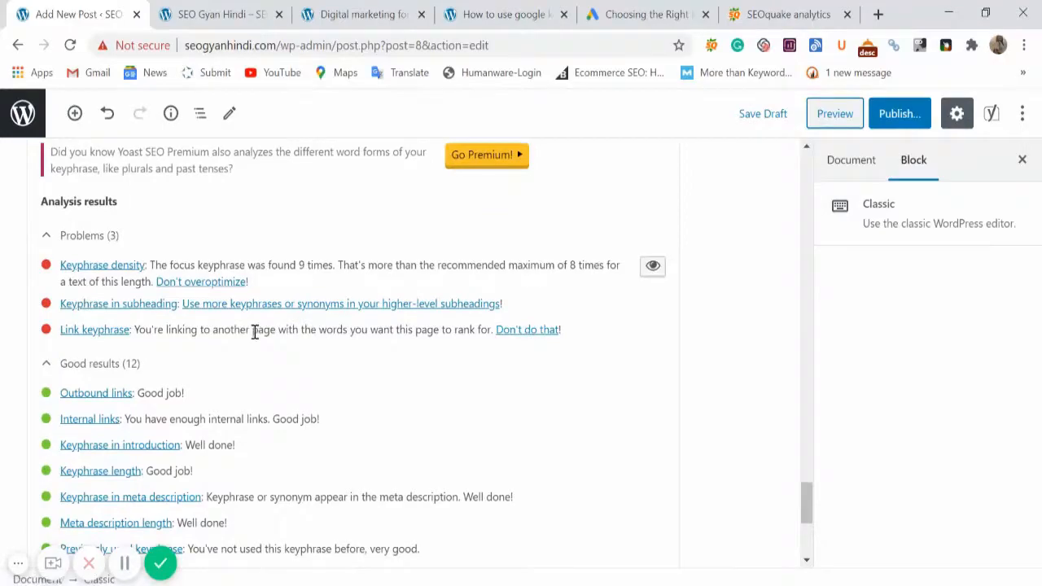
Step: Delete the extra blank lines before the paragraph "However, don't overuse the keywords" and before "How do you get the keywords for your website content?"
scroll(254, 332, up, 15)
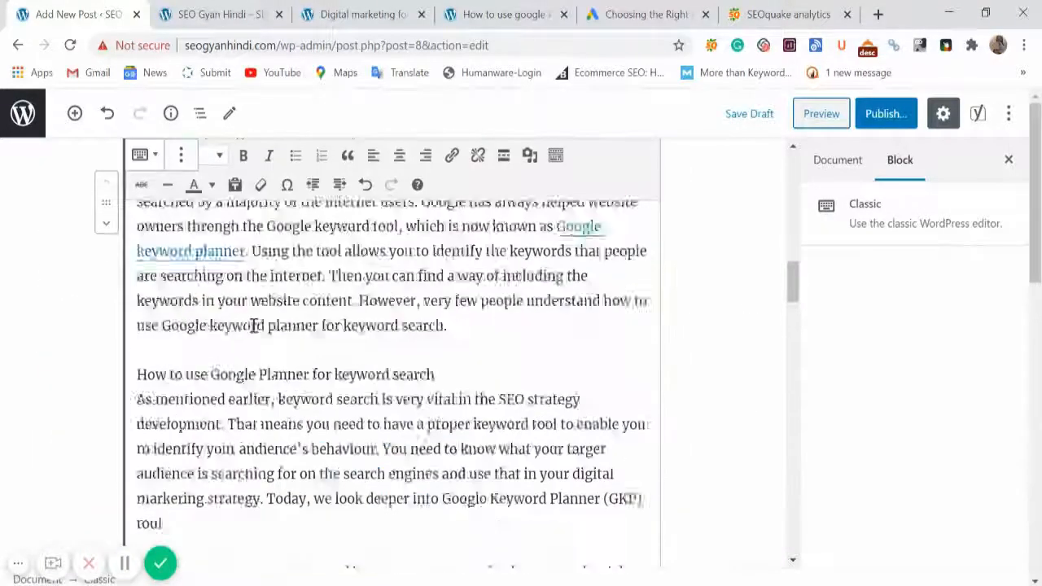
scroll(254, 326, up, 5)
scroll(194, 452, down, 2)
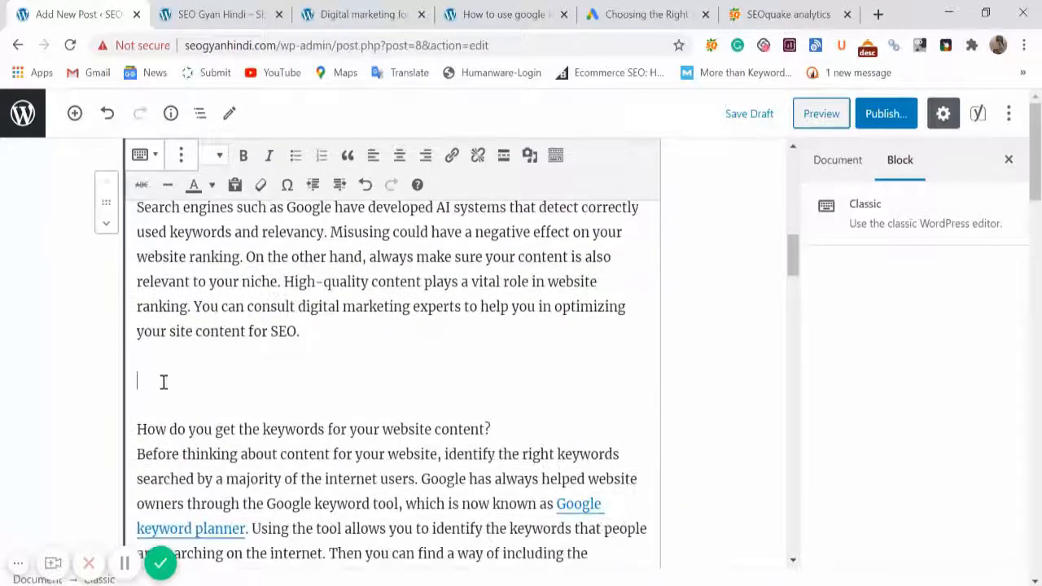
scroll(179, 361, up, 3)
click(178, 335)
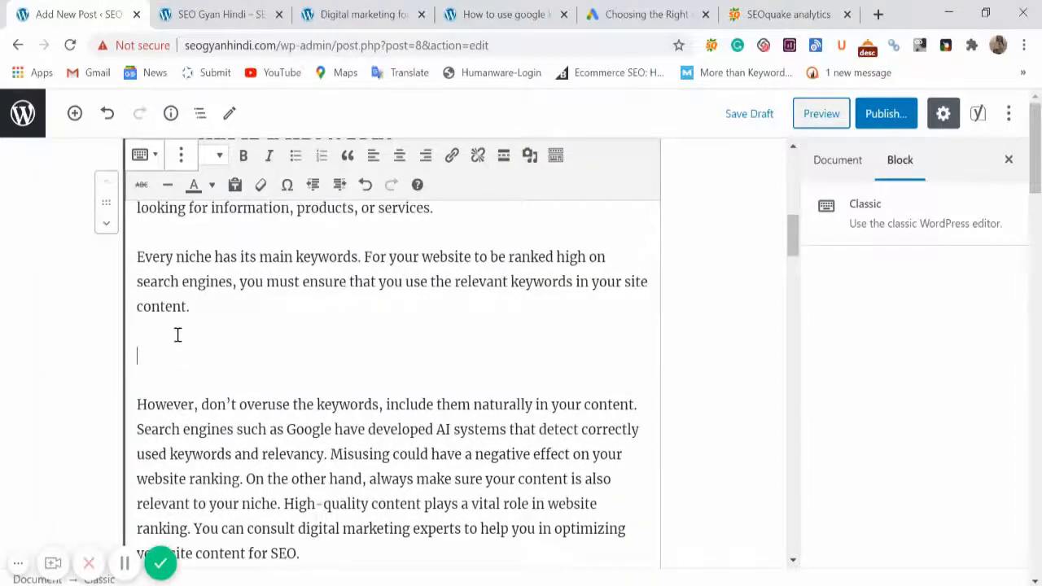
key(BackSpace)
scroll(187, 364, up, 3)
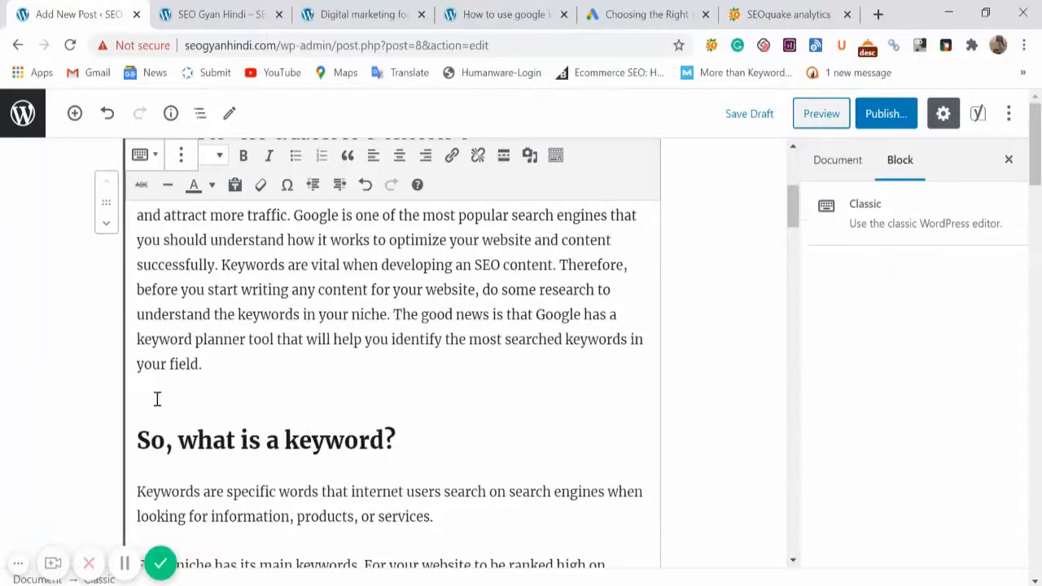
scroll(157, 399, down, 3)
scroll(324, 425, down, 4)
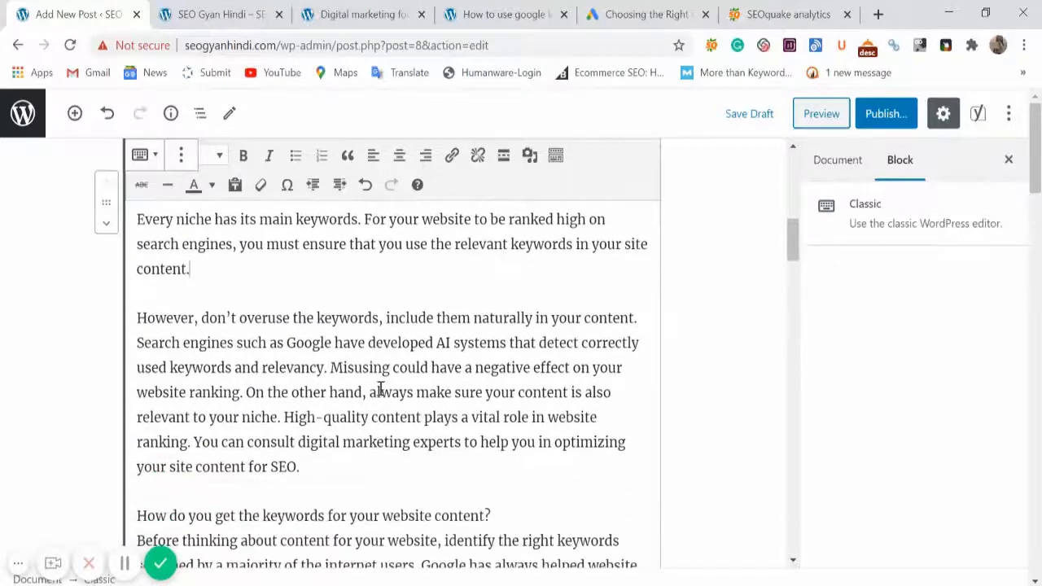
scroll(345, 409, down, 1)
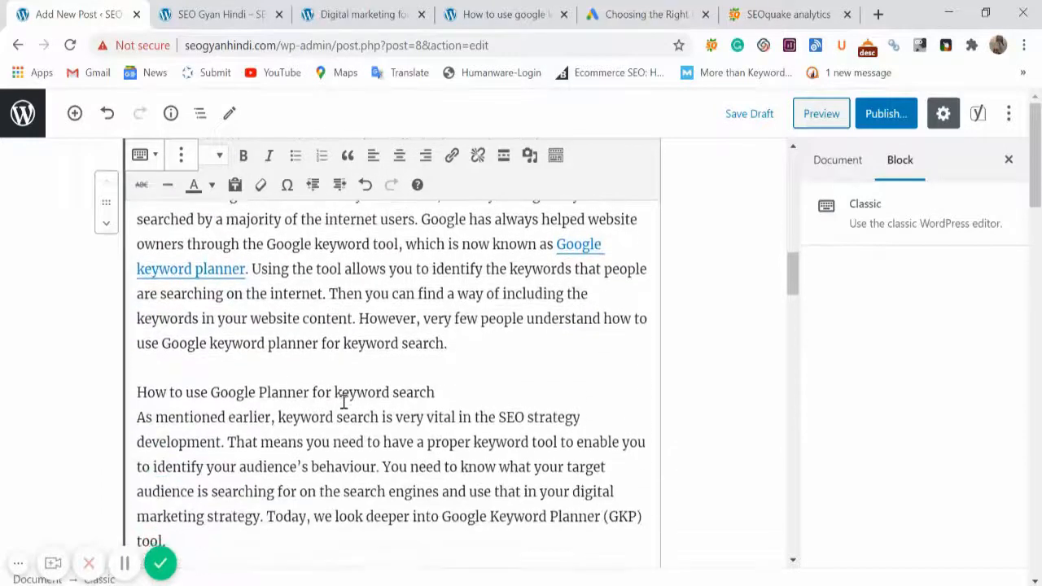
Step: Add blank lines between the line "How to use Google Planner for keyword search" and the paragraph beginning "As mentioned earlier"
scroll(344, 401, down, 1)
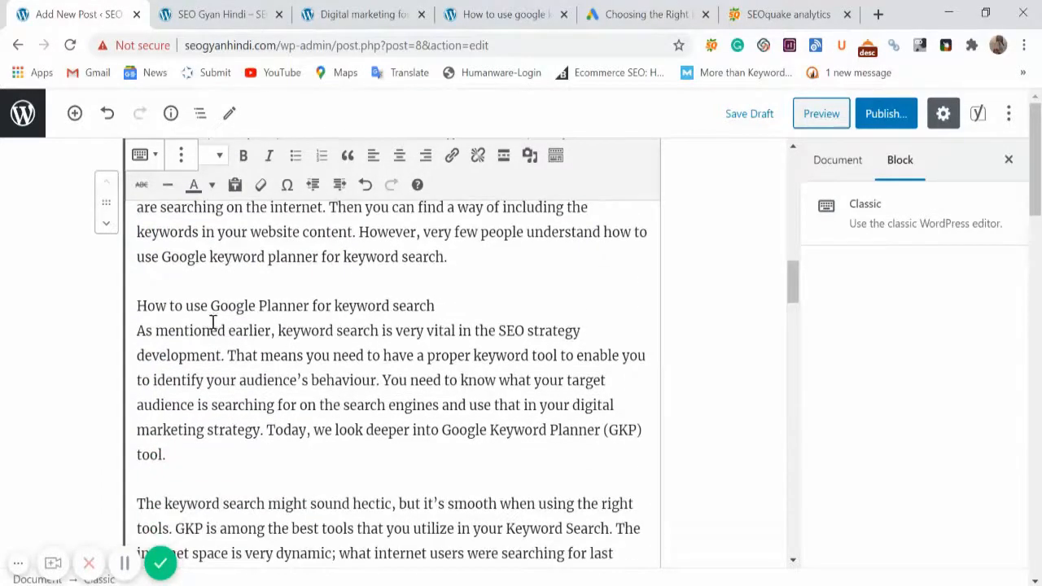
click(441, 307)
key(Return)
key(Return)
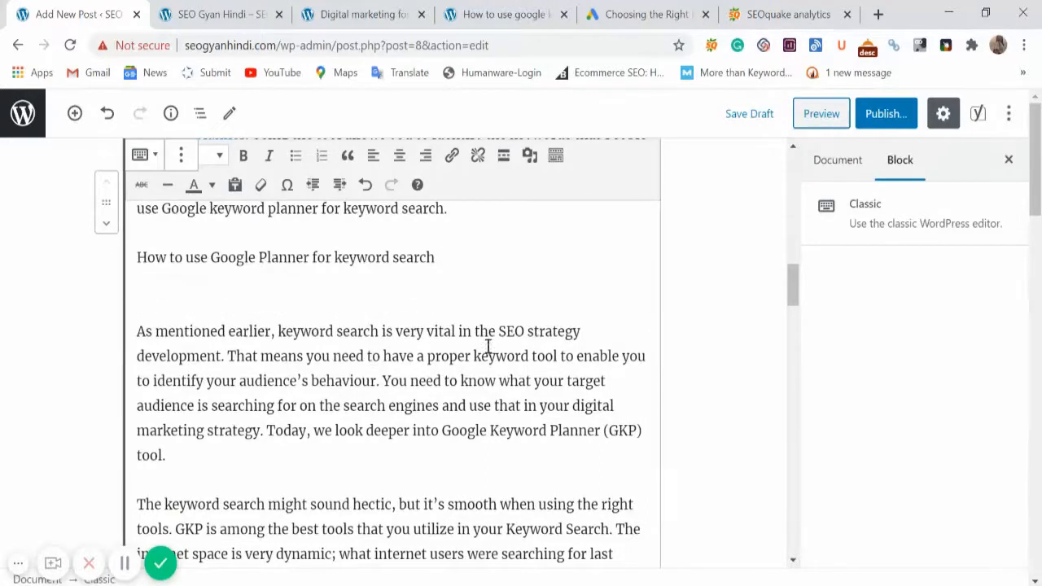
Step: Inspect the social media marketing image's block settings and alt text, then return to the text block above it
scroll(480, 354, down, 2)
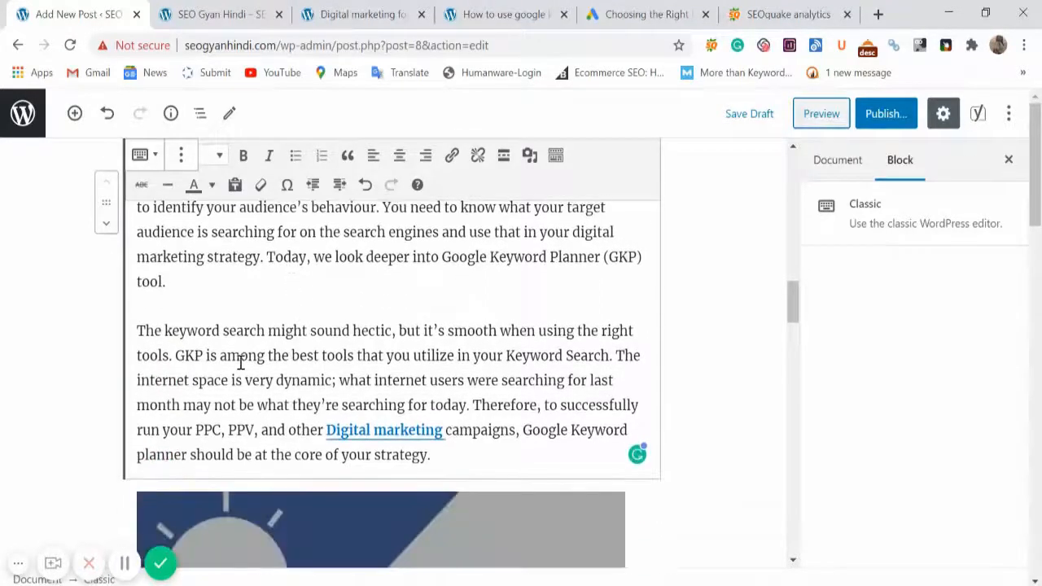
scroll(386, 383, down, 6)
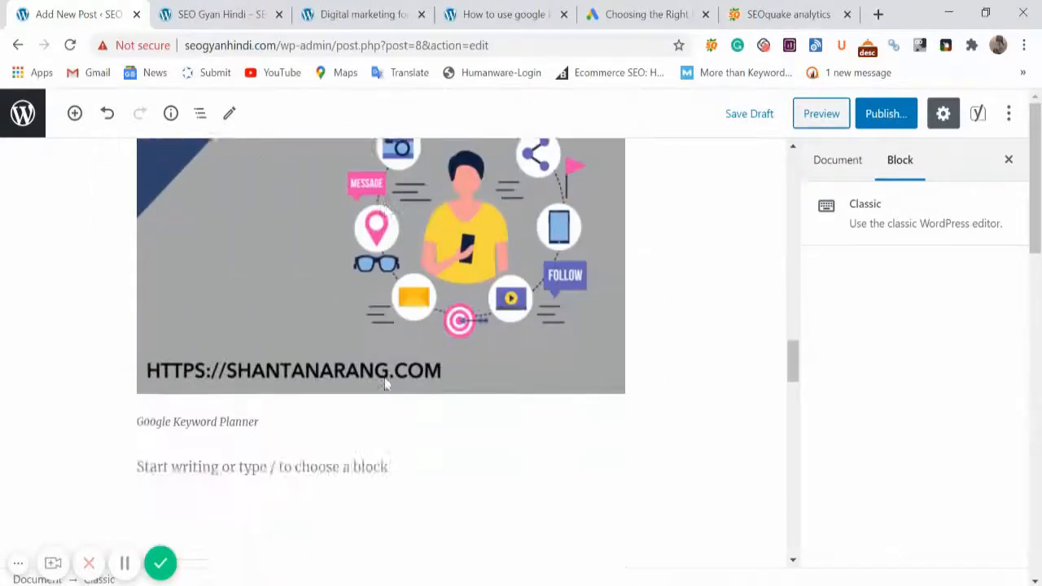
scroll(383, 325, down, 2)
scroll(382, 303, up, 2)
click(382, 308)
scroll(390, 329, down, 2)
scroll(394, 340, up, 2)
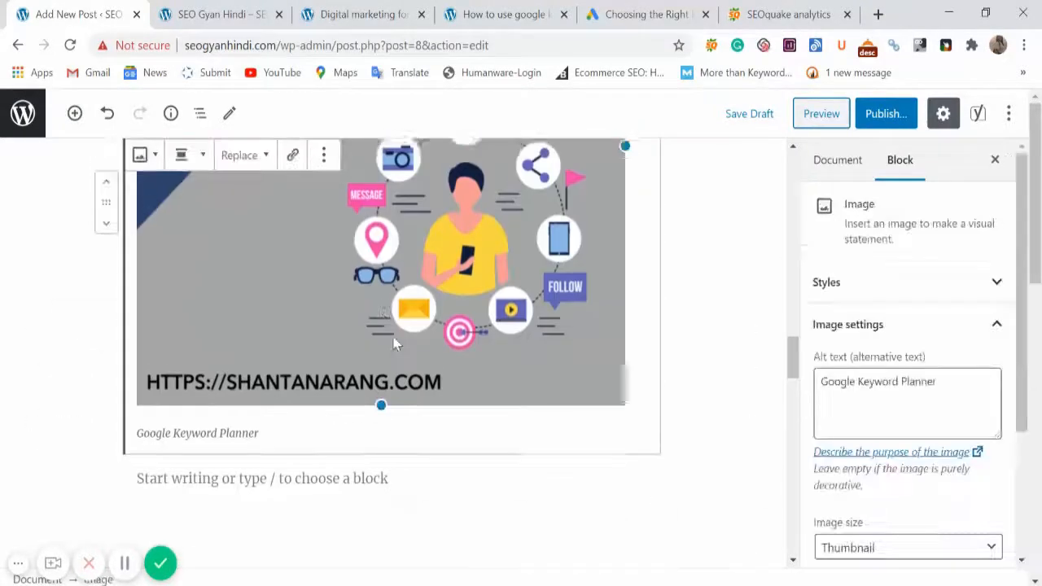
scroll(393, 338, up, 6)
click(363, 350)
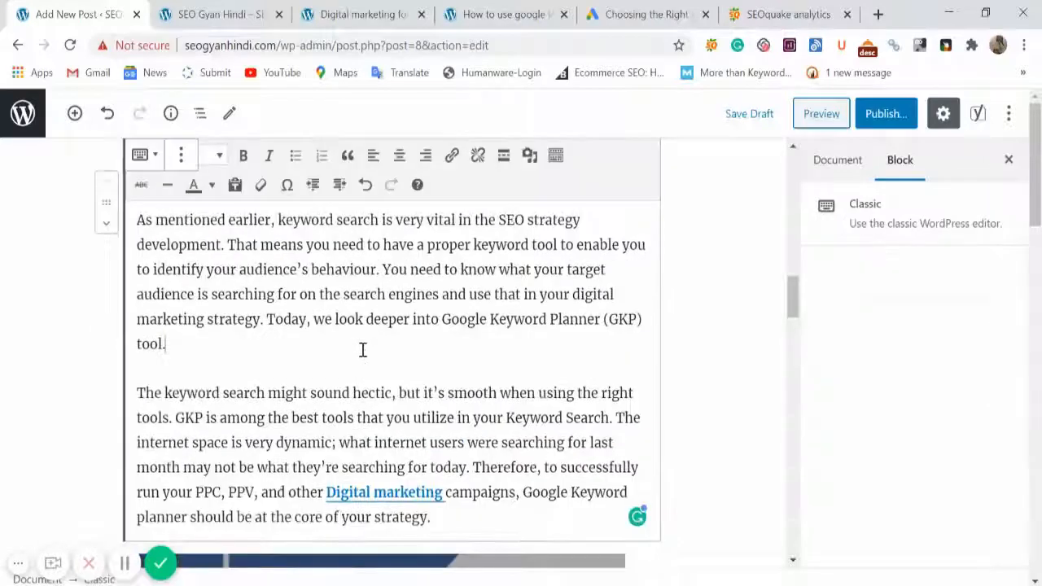
Step: Search the page for "google keywor" and delete "Google Keyword Planner" before "(GKP)" in the paragraph beginning "As mentioned earlier"
key(ctrl+f)
text(g)
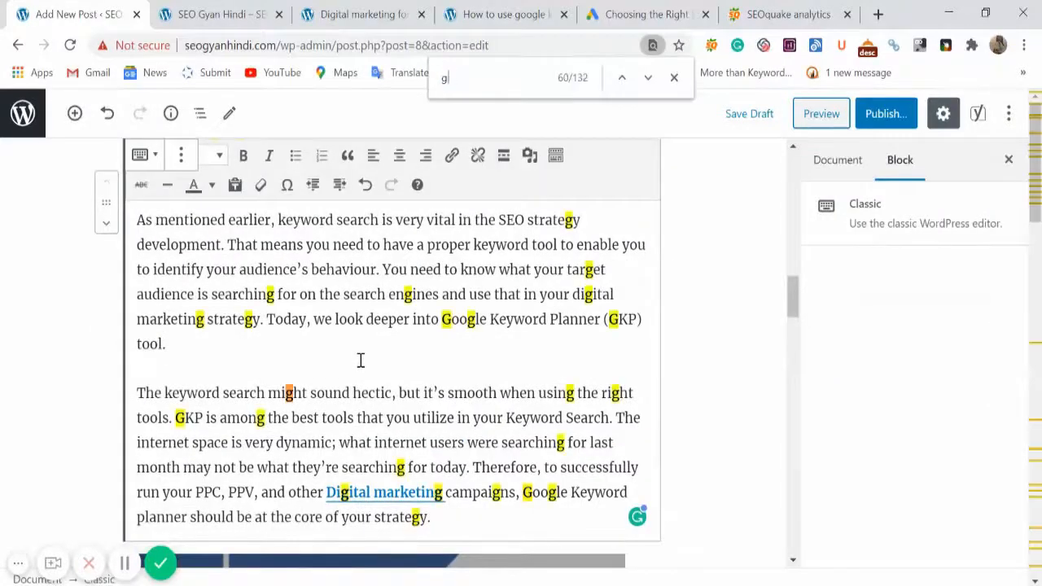
text(oogle keywor)
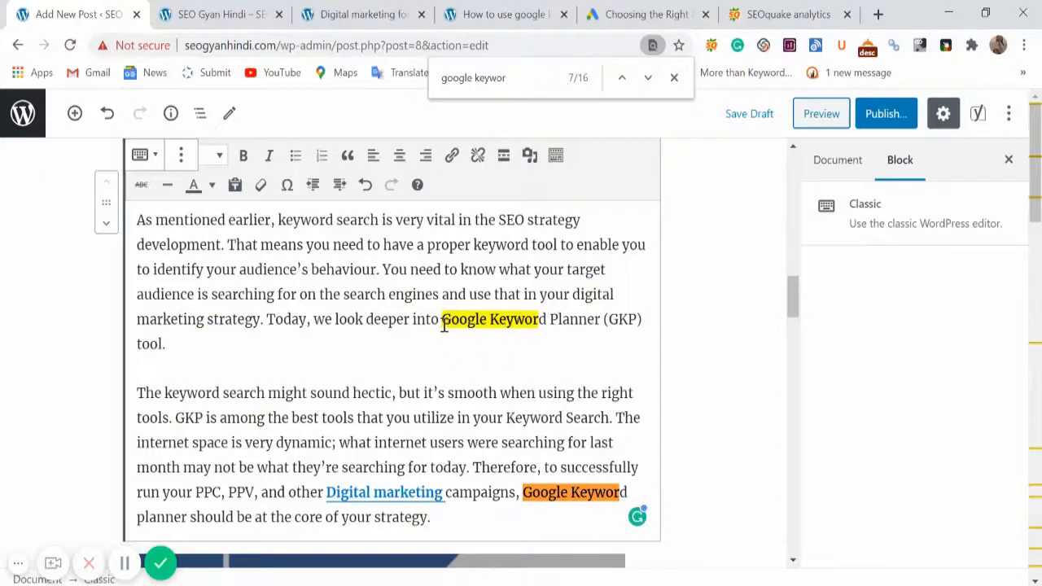
click(674, 79)
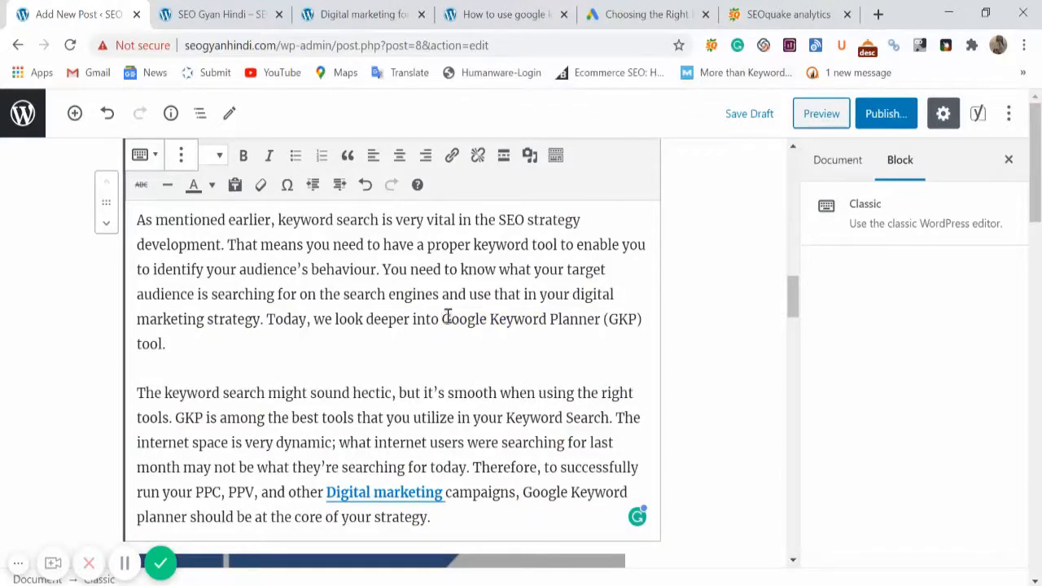
drag(447, 317, 607, 324)
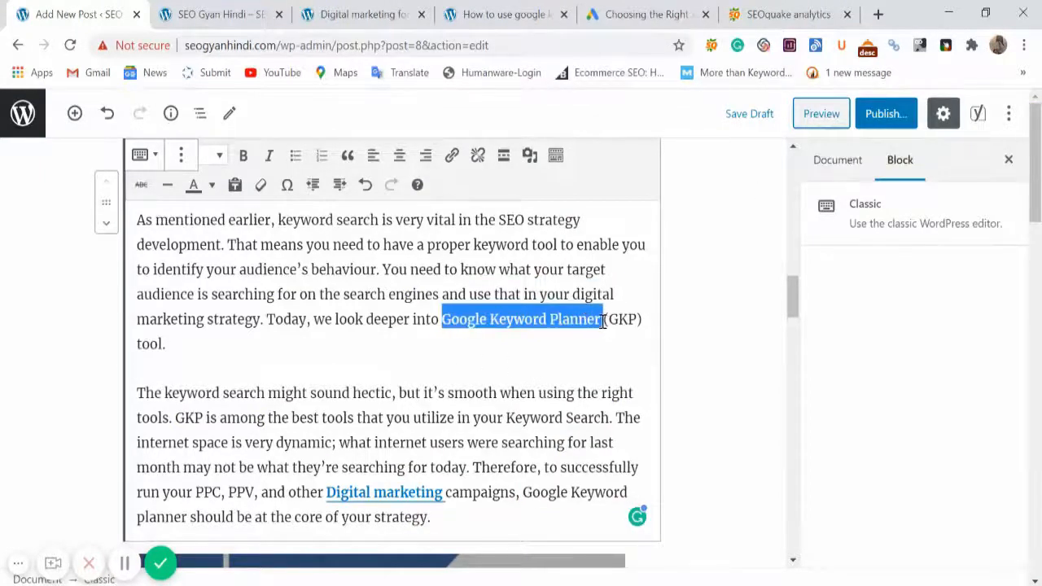
key(BackSpace)
Step: Recheck the Yoast SEO analysis below the post for keyphrase density and remaining problems
scroll(210, 347, down, 15)
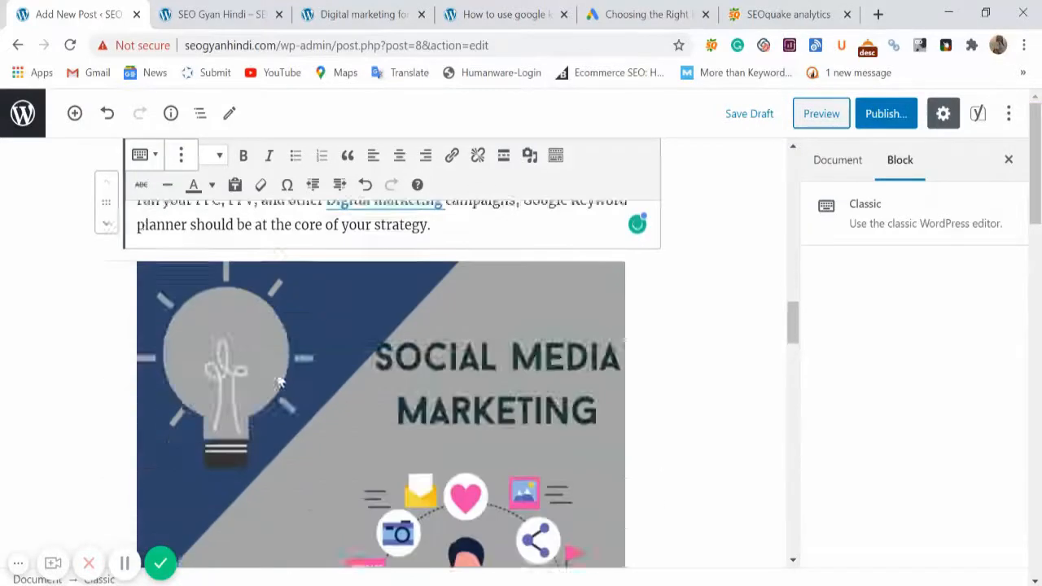
scroll(220, 290, up, 3)
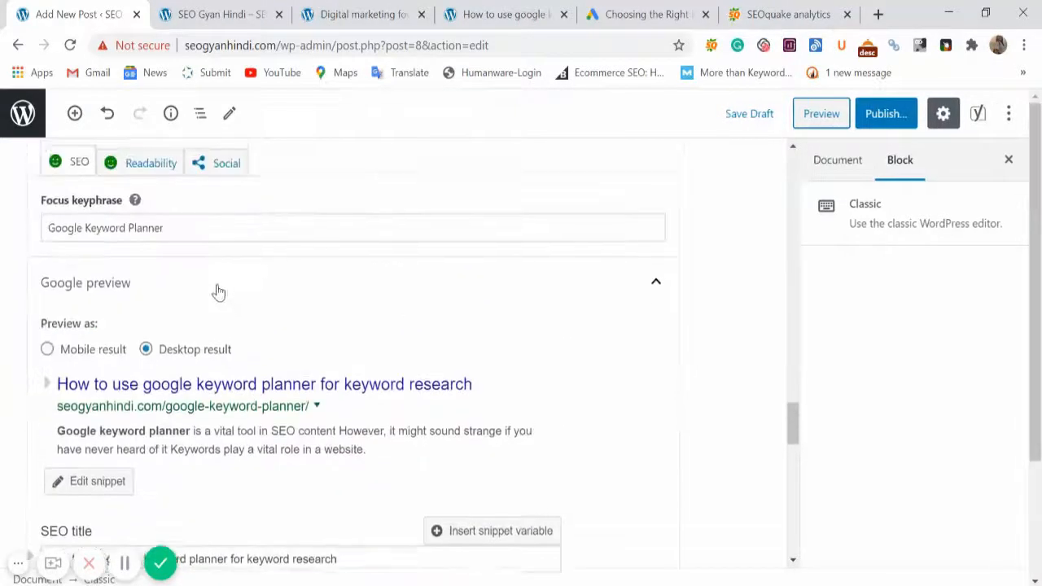
scroll(209, 286, down, 5)
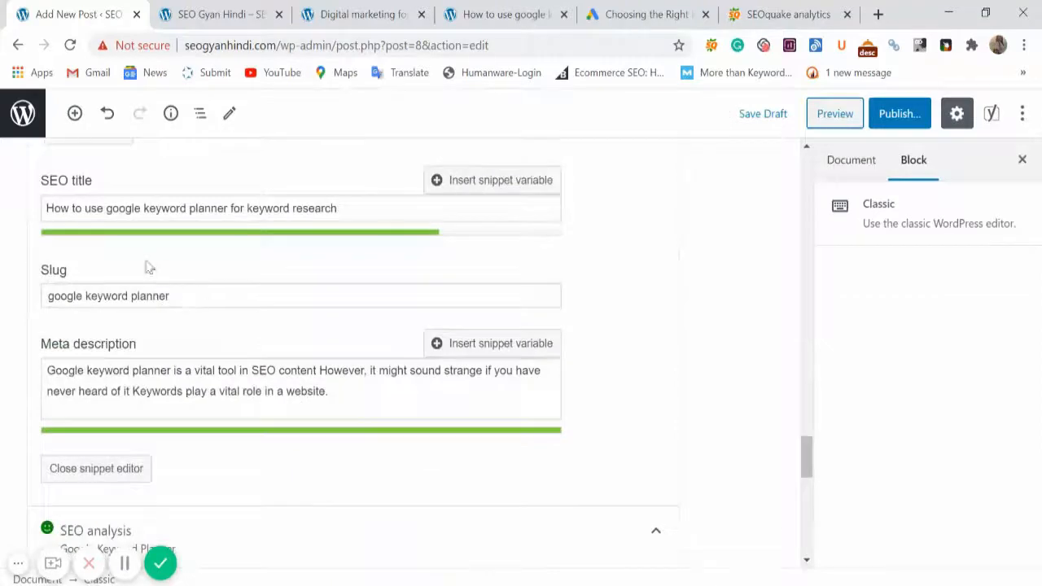
scroll(187, 284, down, 5)
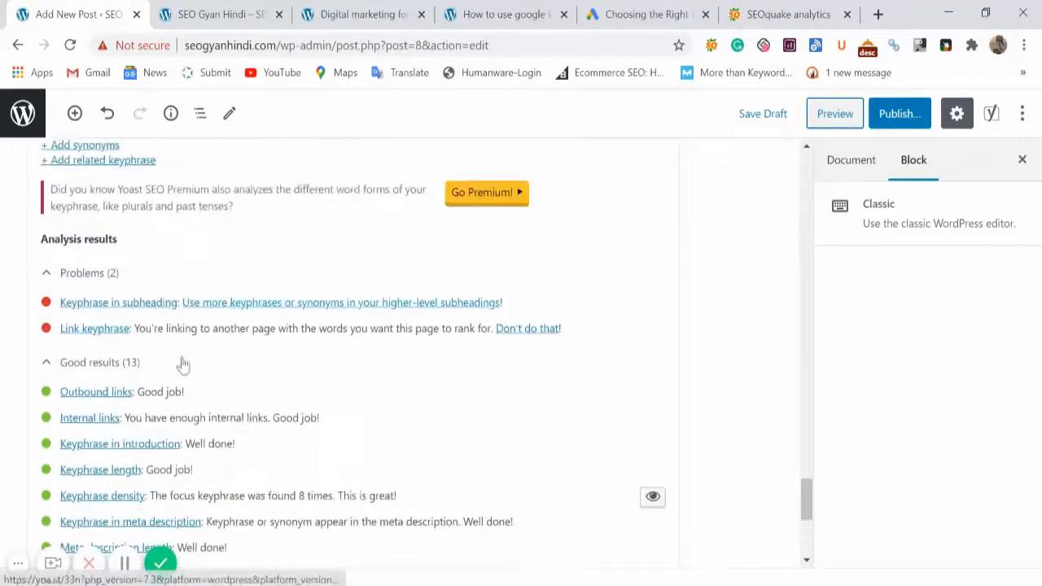
scroll(168, 345, up, 15)
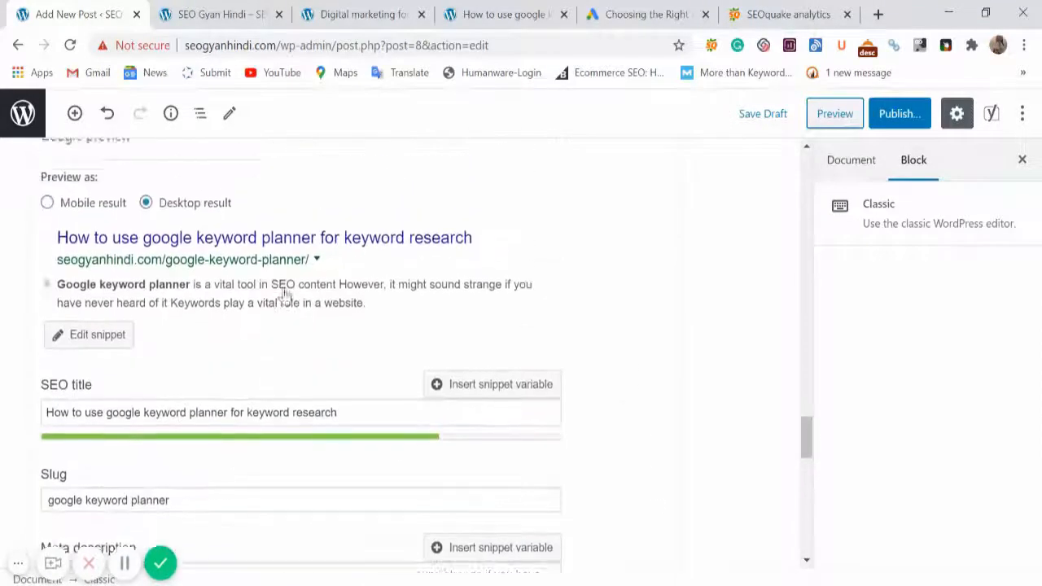
scroll(246, 296, up, 10)
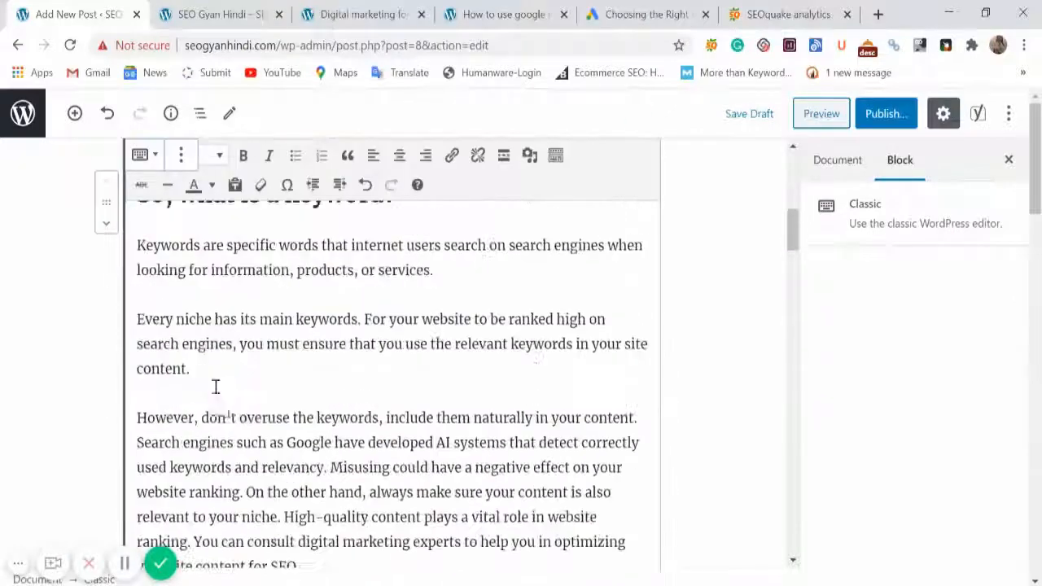
scroll(400, 394, up, 1)
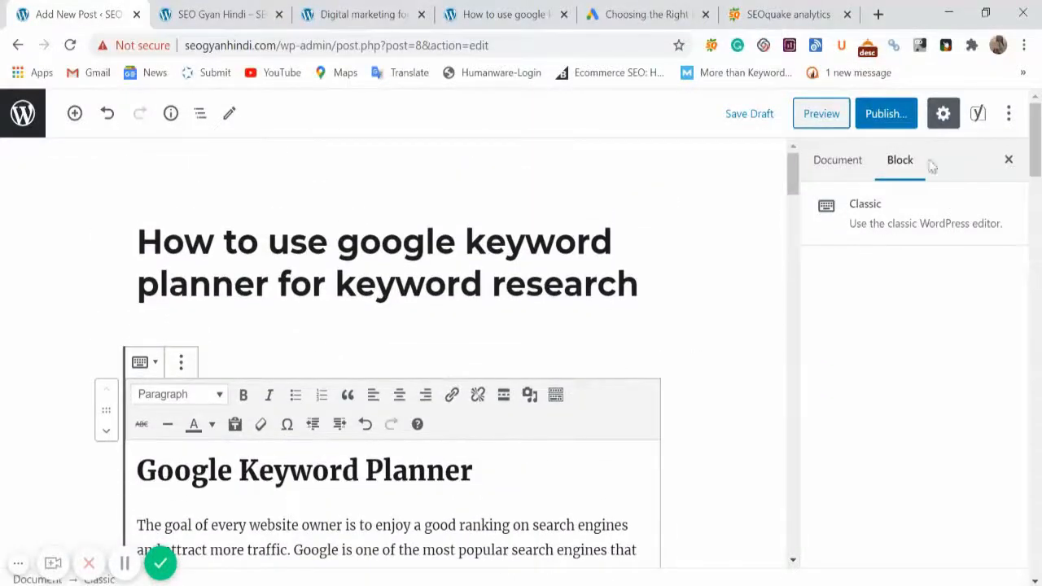
Step: Open the post's preview in a new browser tab and switch to it
right_click(818, 122)
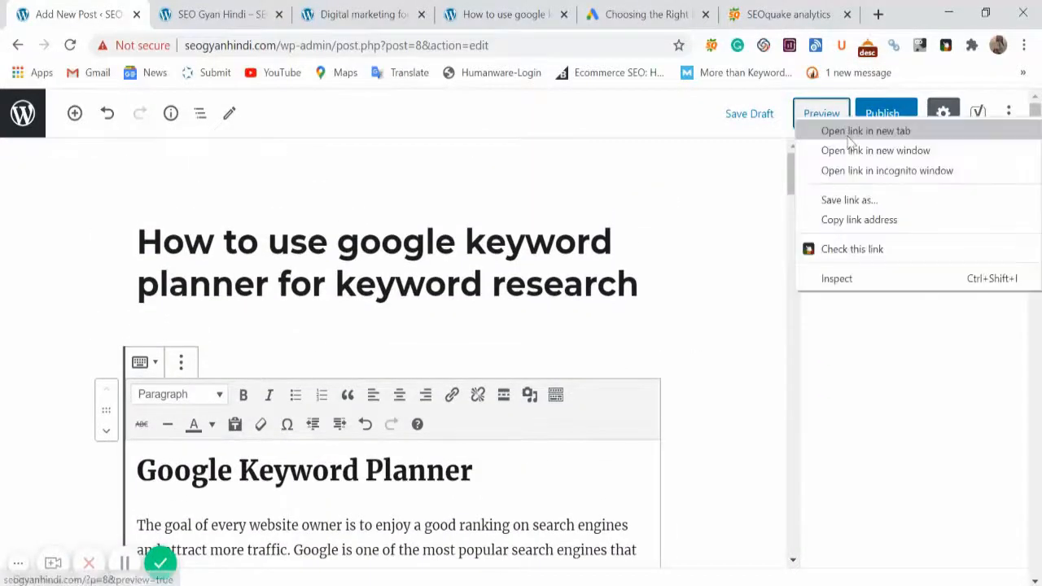
click(847, 131)
click(173, 8)
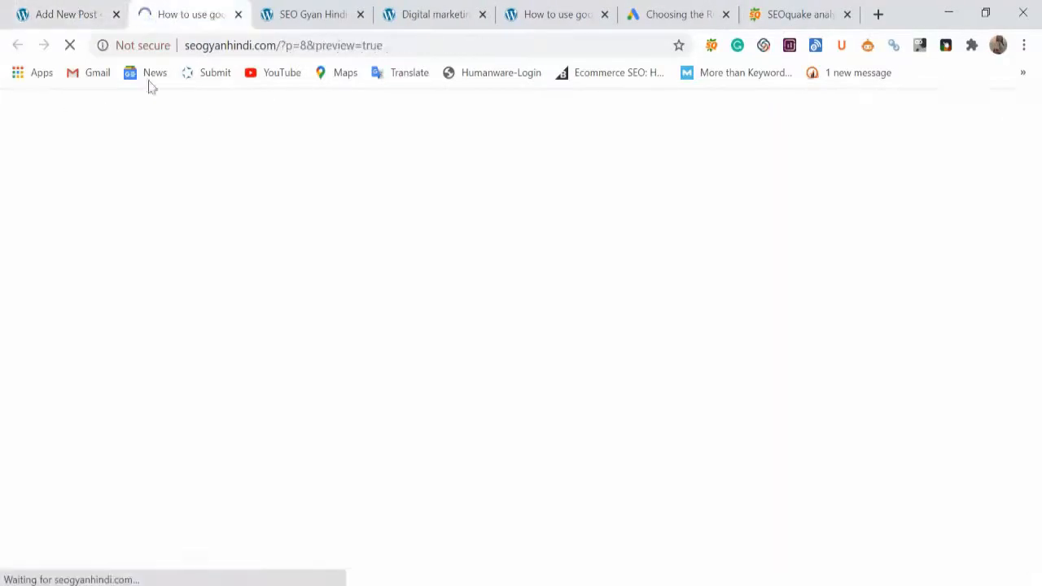
Step: Review the previewed article's headings, paragraph spacing and keyword planner link from the title through the keyword search section
scroll(251, 490, down, 3)
scroll(295, 424, down, 20)
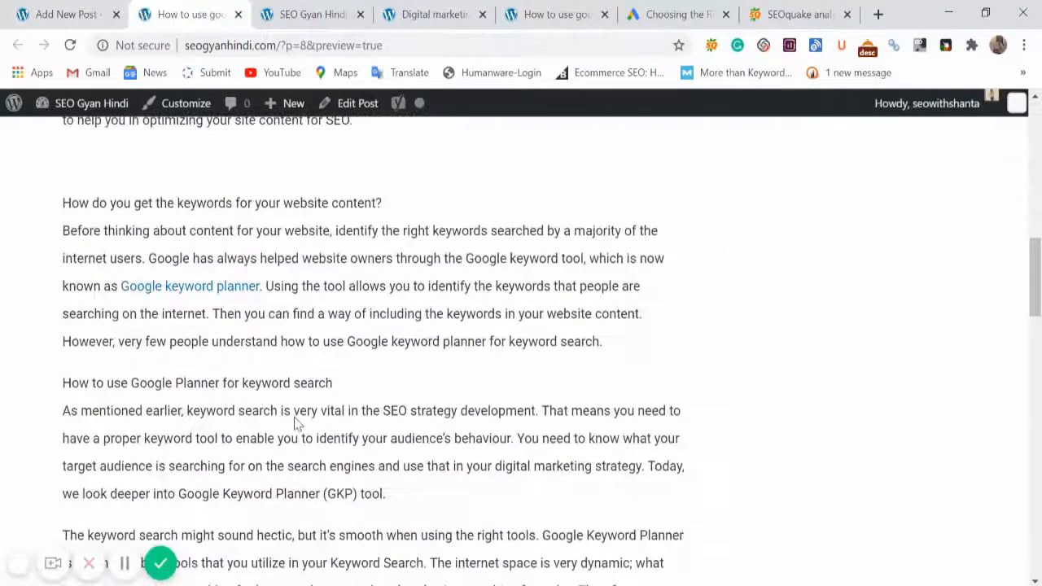
scroll(291, 418, up, 6)
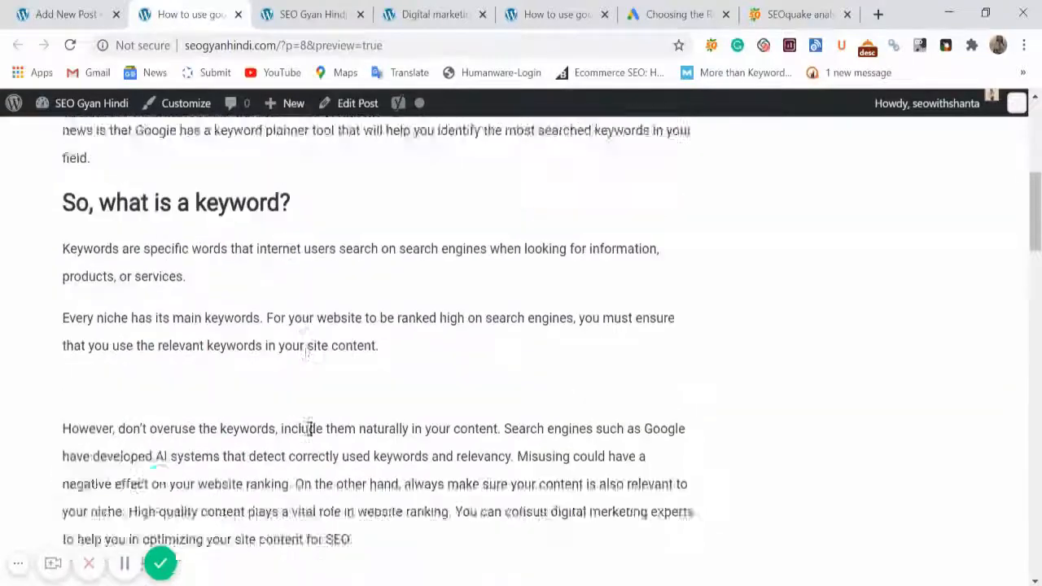
scroll(309, 426, down, 11)
scroll(310, 435, up, 14)
scroll(220, 366, down, 2)
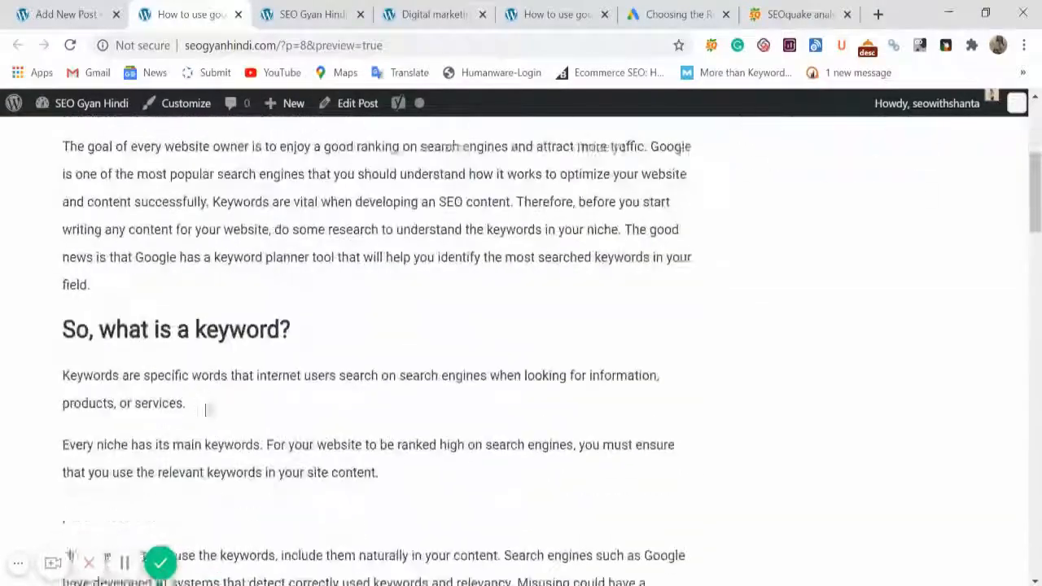
scroll(136, 491, down, 6)
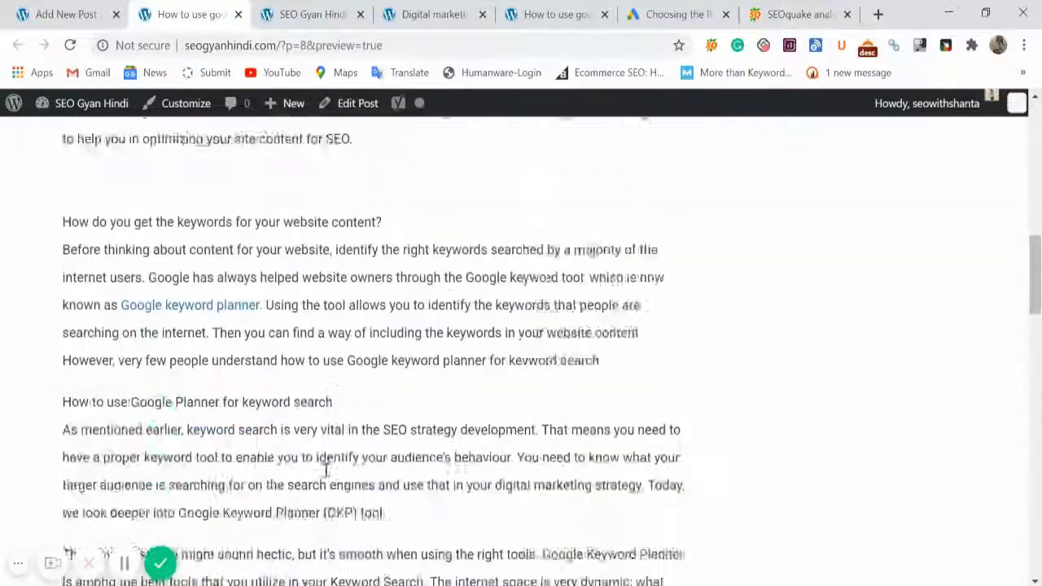
scroll(279, 421, up, 8)
scroll(307, 310, up, 4)
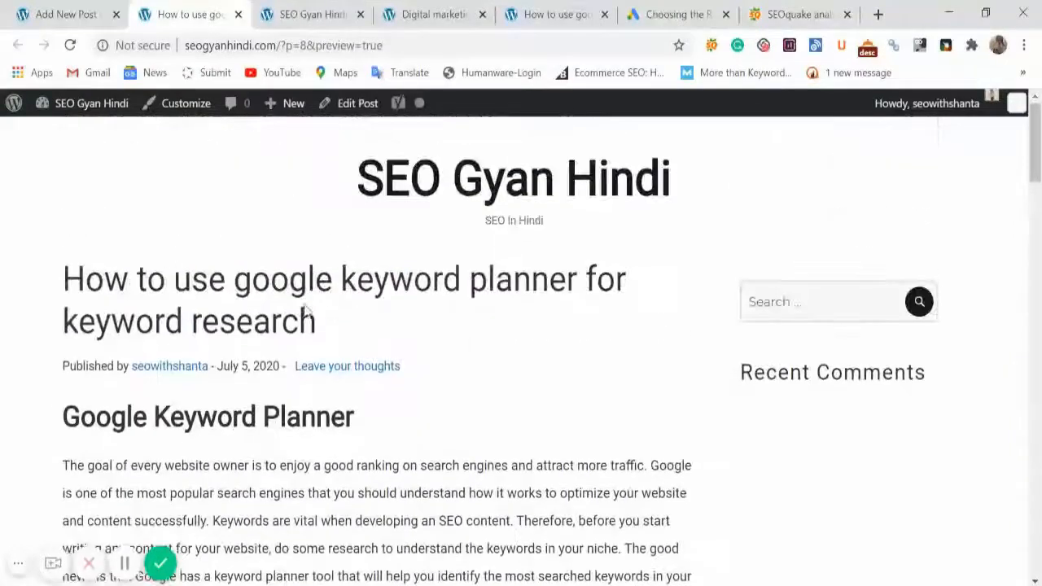
scroll(296, 154, down, 10)
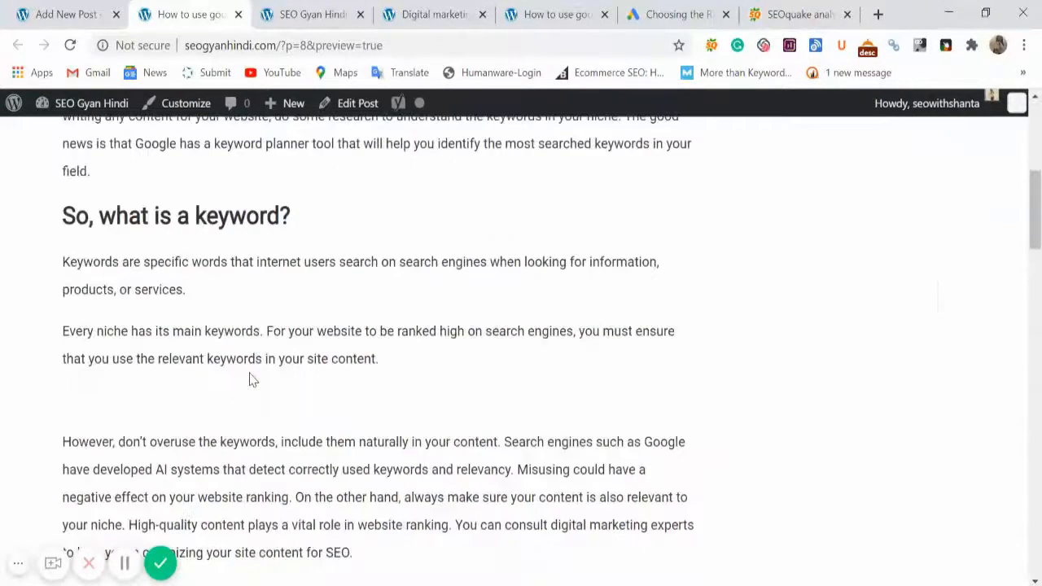
scroll(252, 377, up, 10)
Step: Return to the post editor and examine the SEO analysis results again, including keyphrase density and text length
click(61, 14)
scroll(604, 344, down, 1)
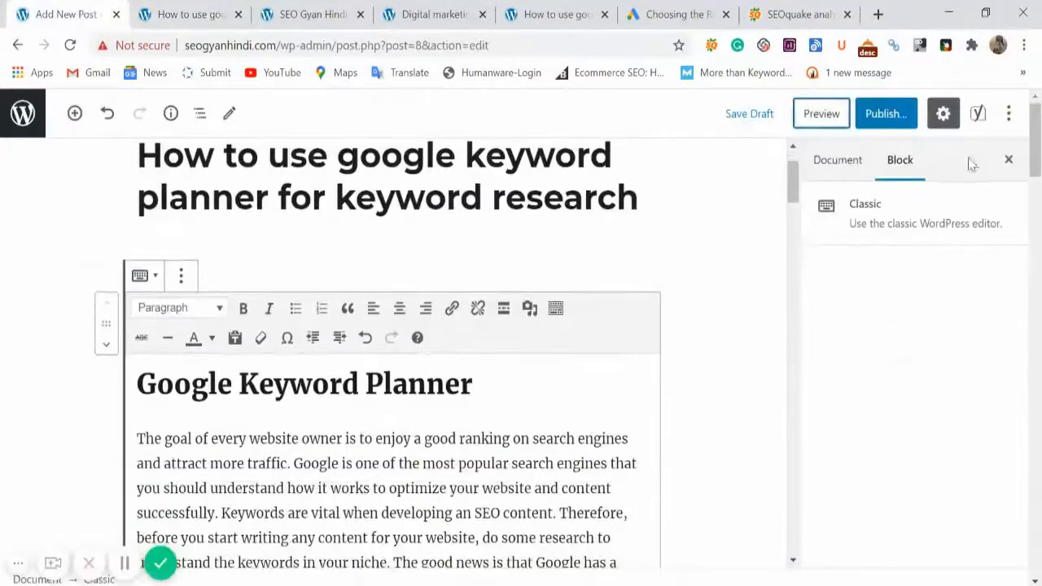
scroll(319, 413, down, 20)
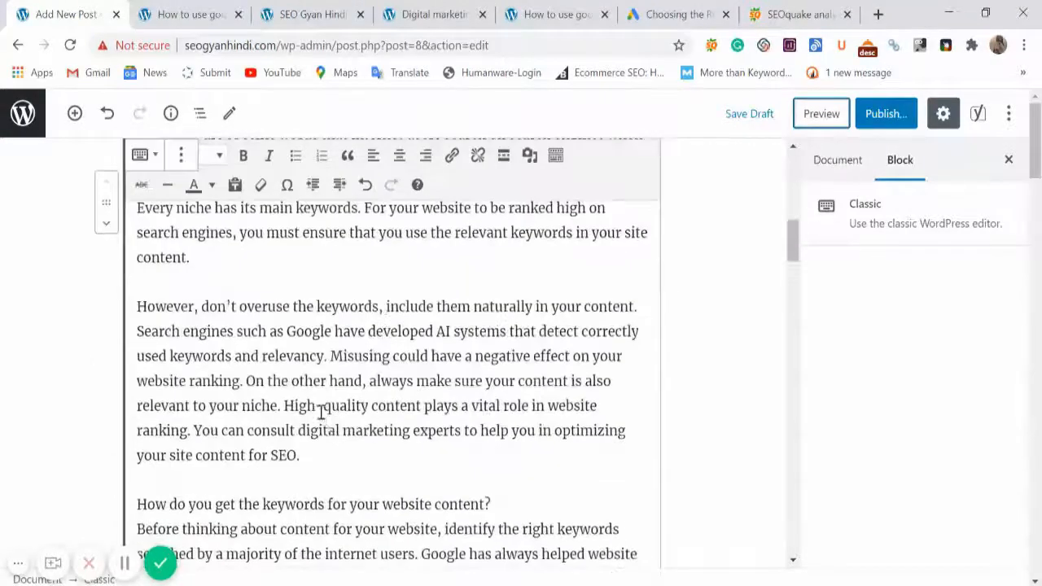
scroll(314, 408, down, 6)
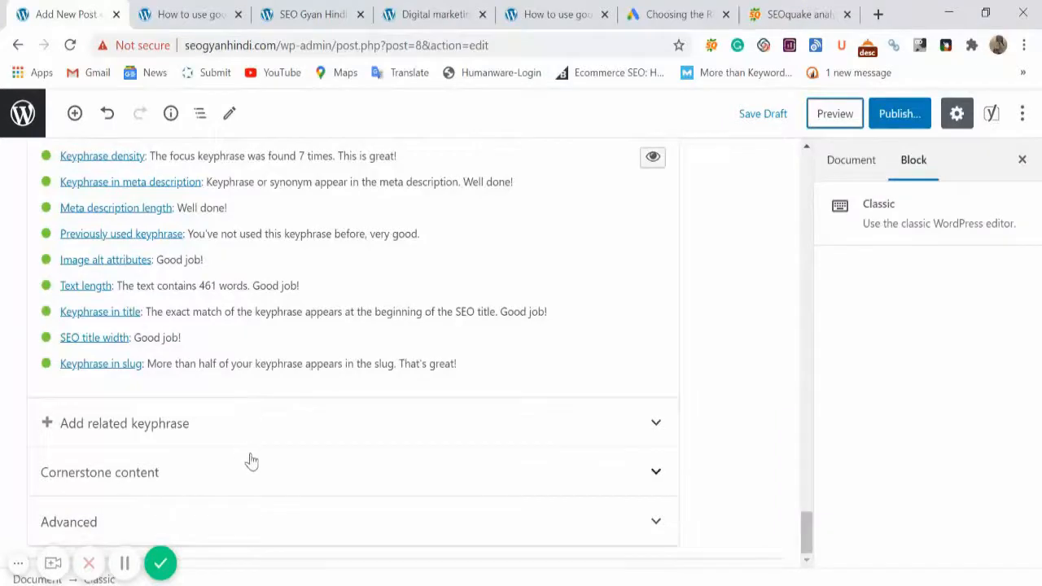
scroll(528, 393, up, 20)
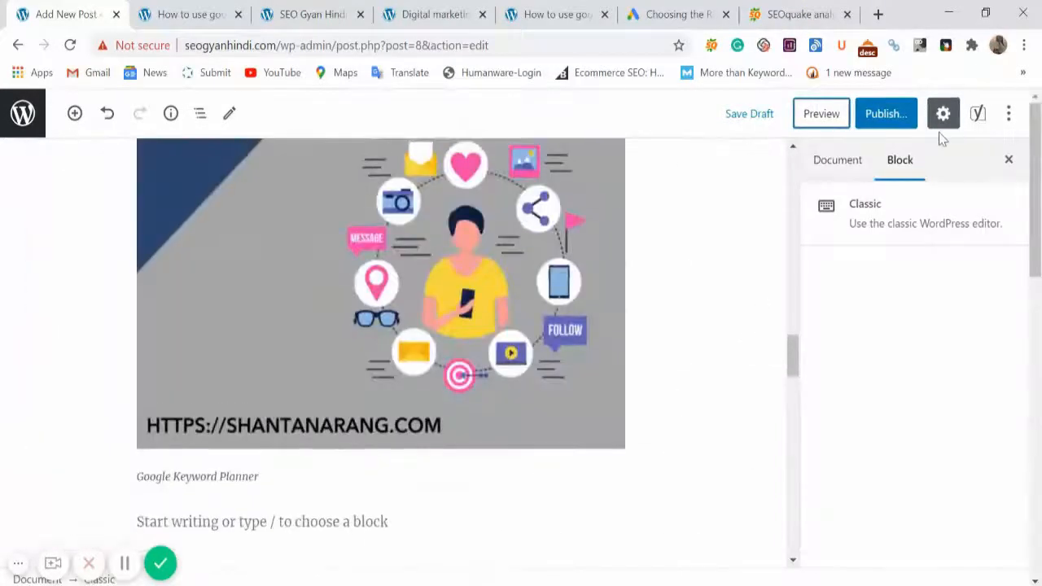
click(1006, 114)
scroll(907, 426, down, 2)
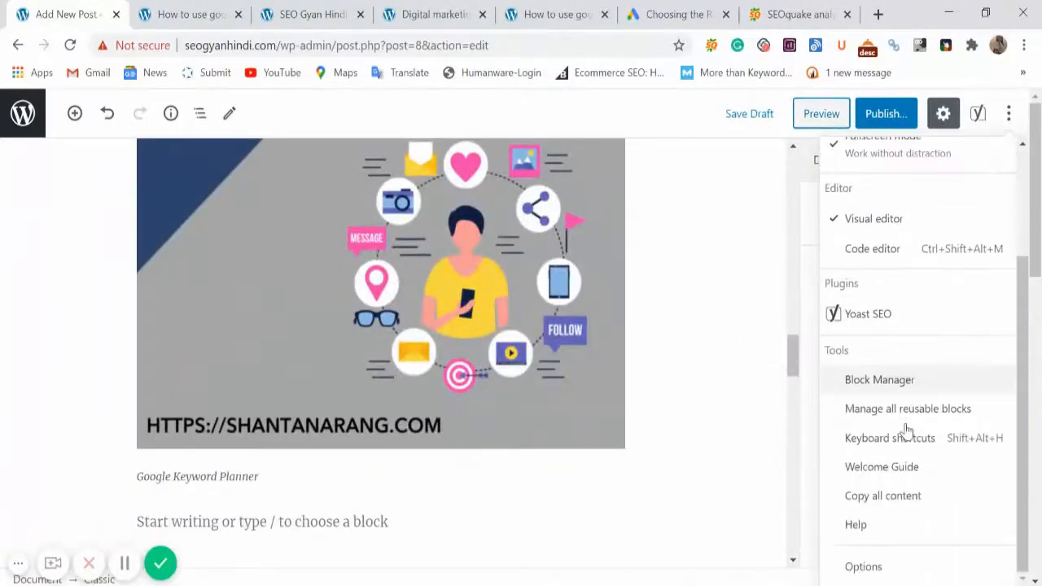
click(728, 386)
scroll(728, 386, up, 6)
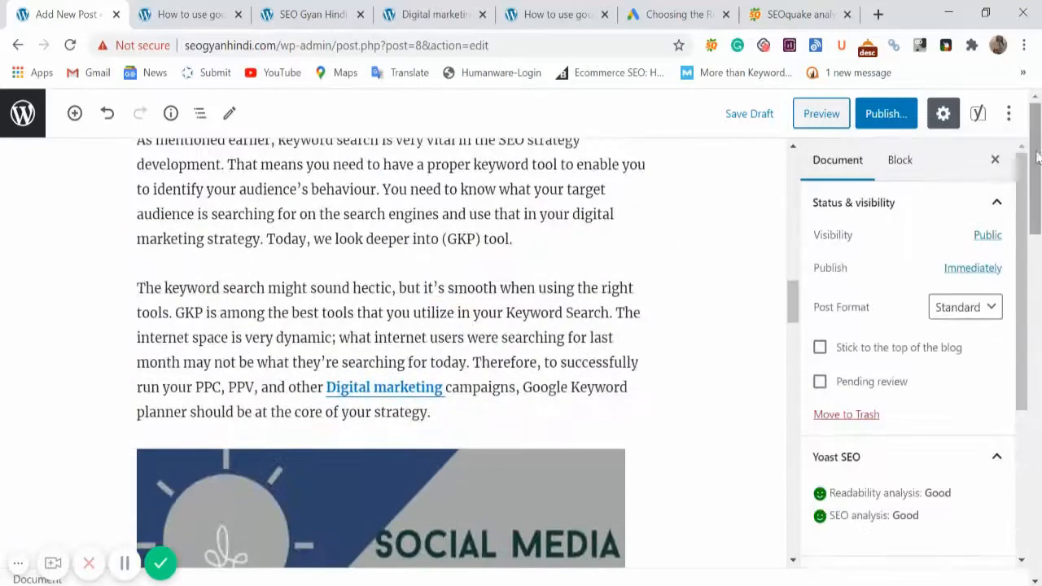
click(994, 160)
scroll(298, 274, up, 15)
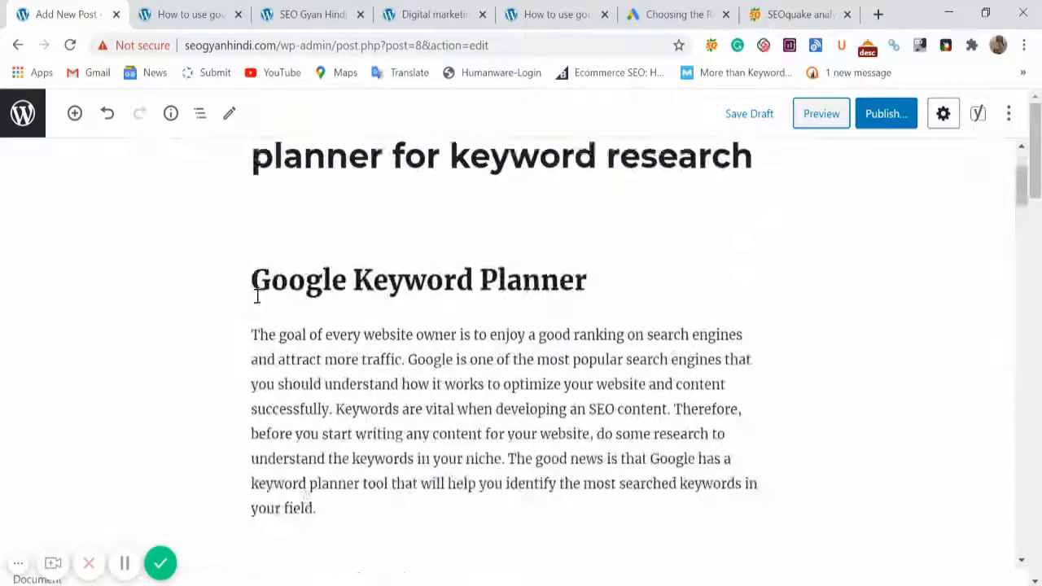
scroll(386, 353, down, 1)
scroll(386, 353, up, 1)
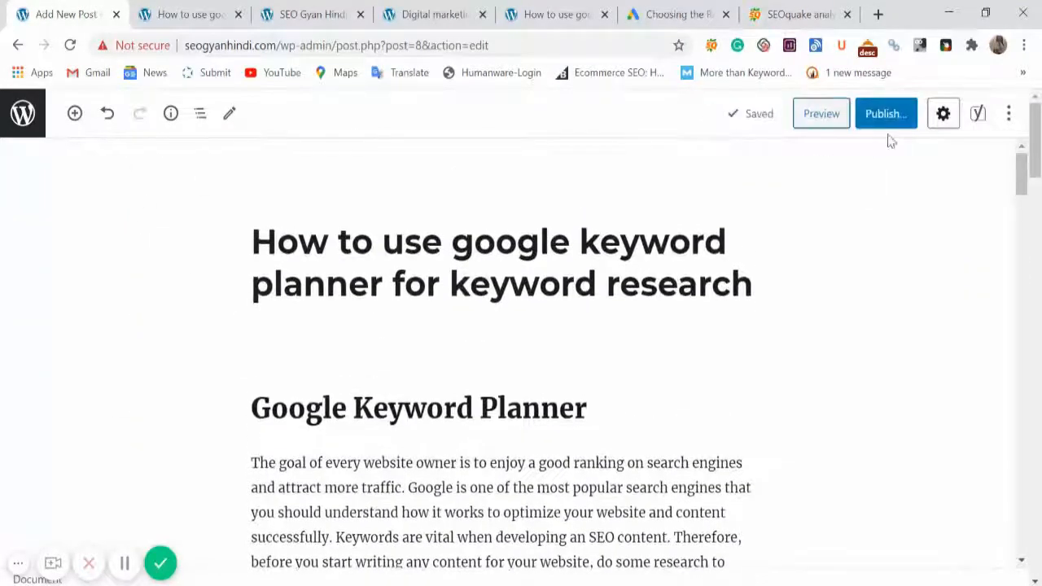
Step: Open the post's document settings and enable sticking the post to the top of the blog
click(942, 114)
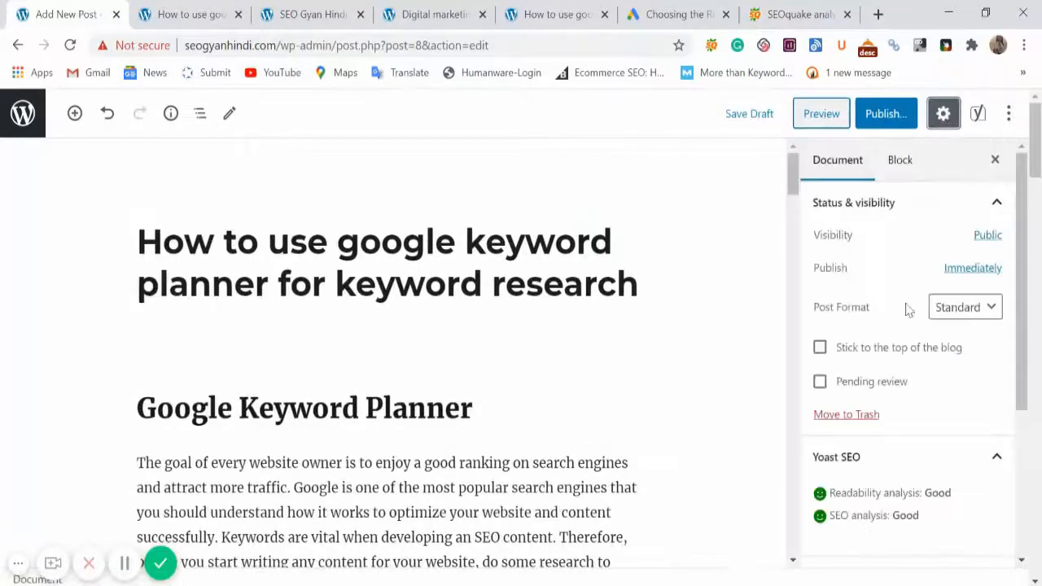
scroll(904, 325, down, 1)
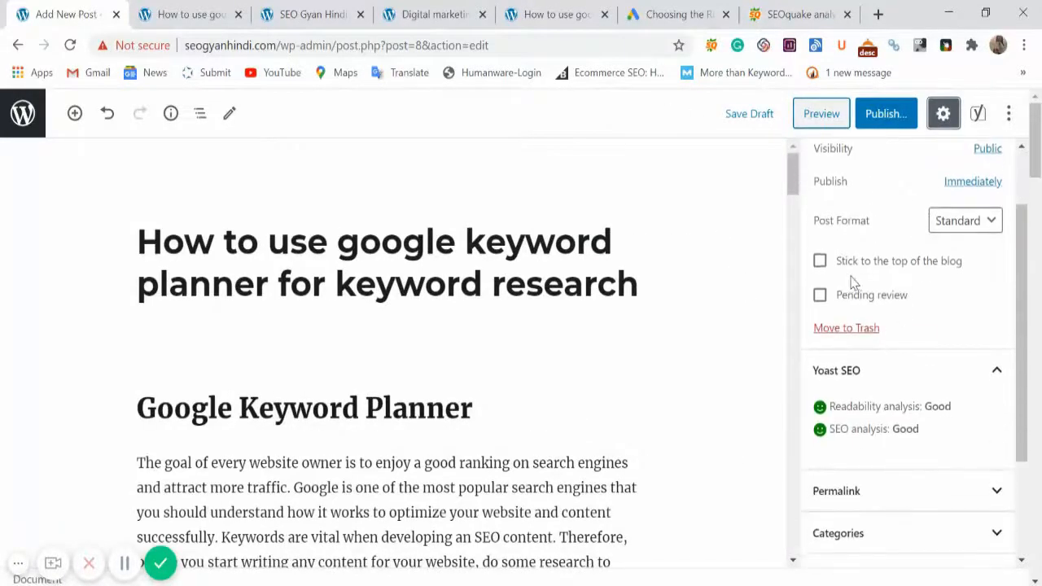
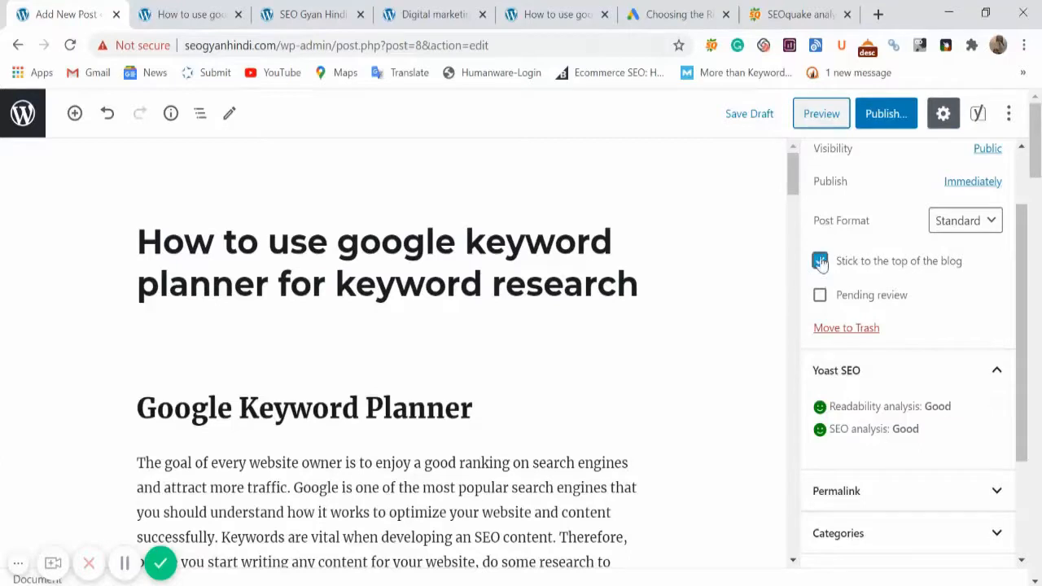
scroll(932, 288, up, 1)
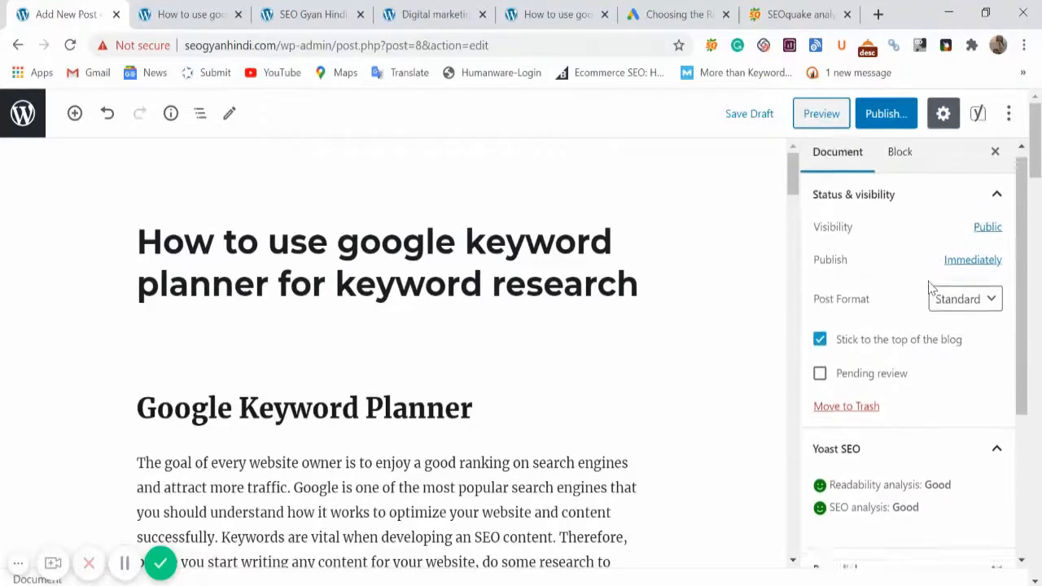
Step: Examine the post's visibility options and its publishing date calendar without changing either
click(988, 236)
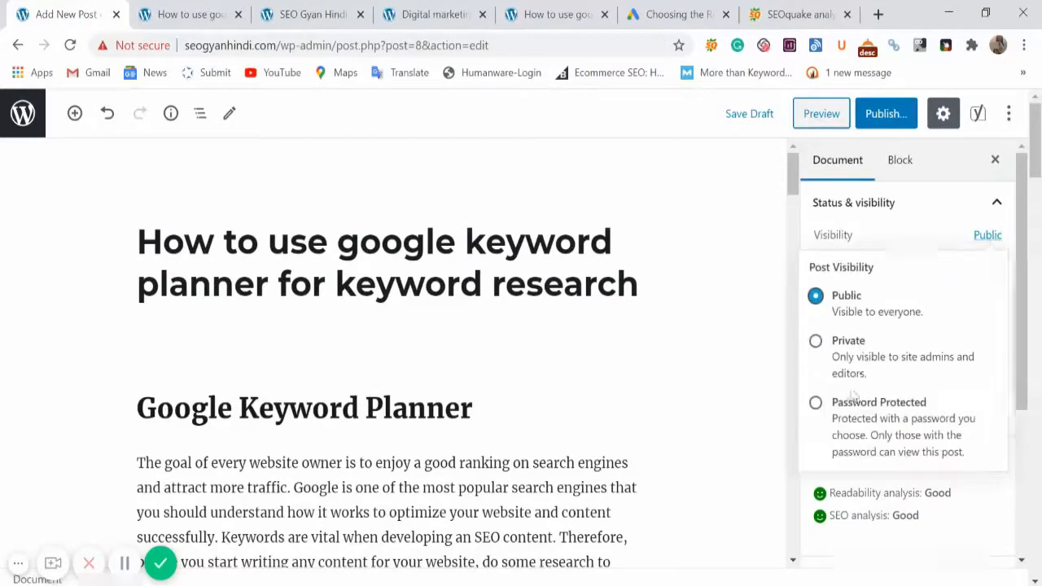
click(725, 381)
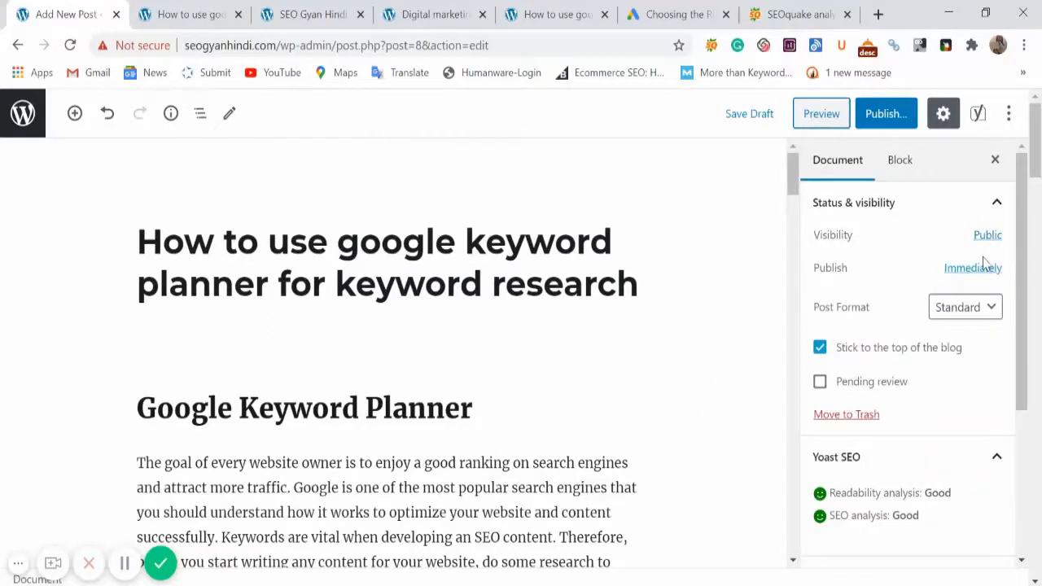
click(967, 278)
scroll(941, 328, down, 1)
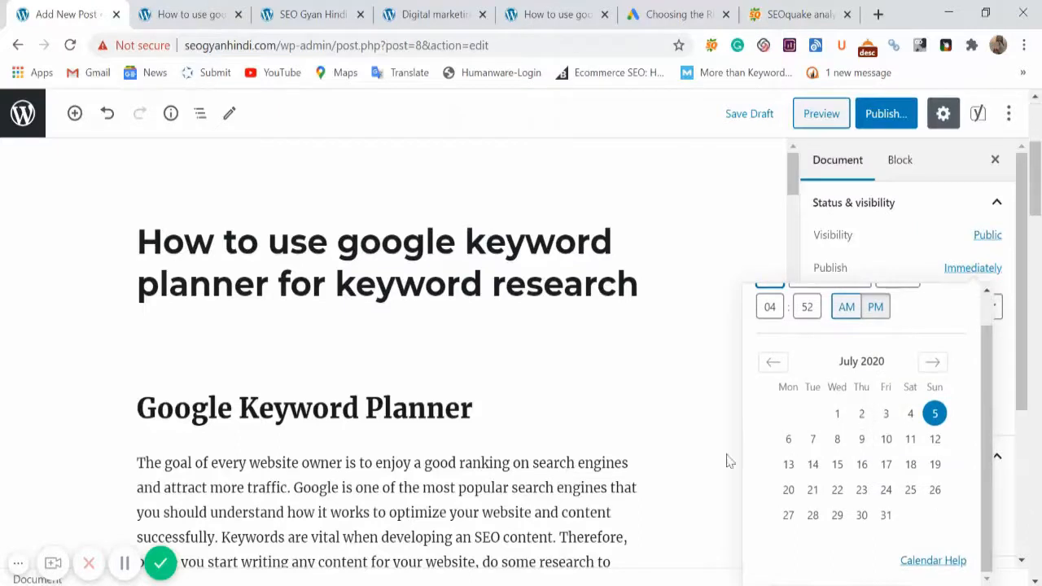
click(704, 372)
Step: Set the woman's portrait from the media library as the featured image, entering her full name as its alt text
scroll(919, 297, down, 5)
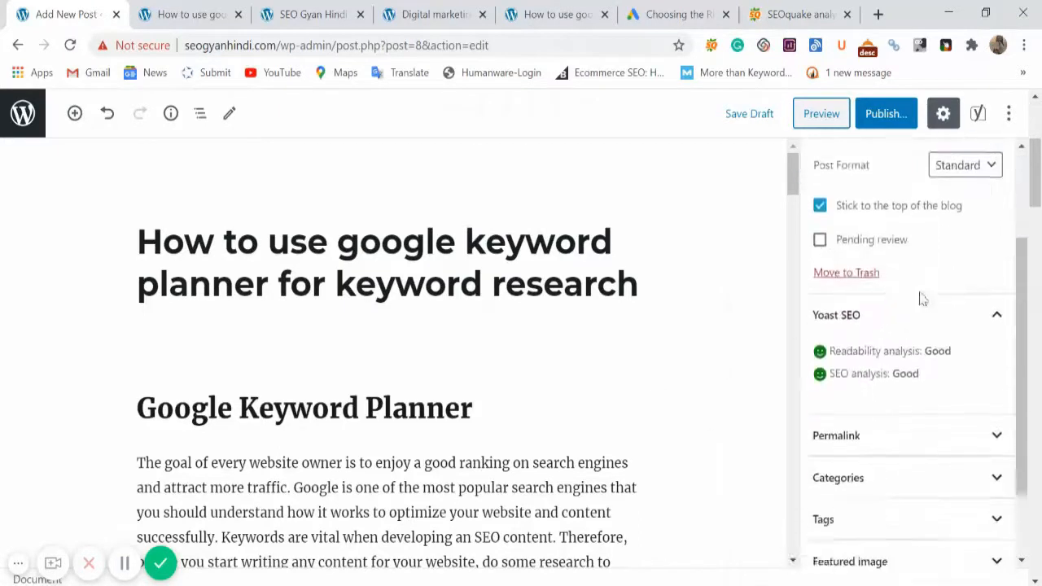
click(887, 465)
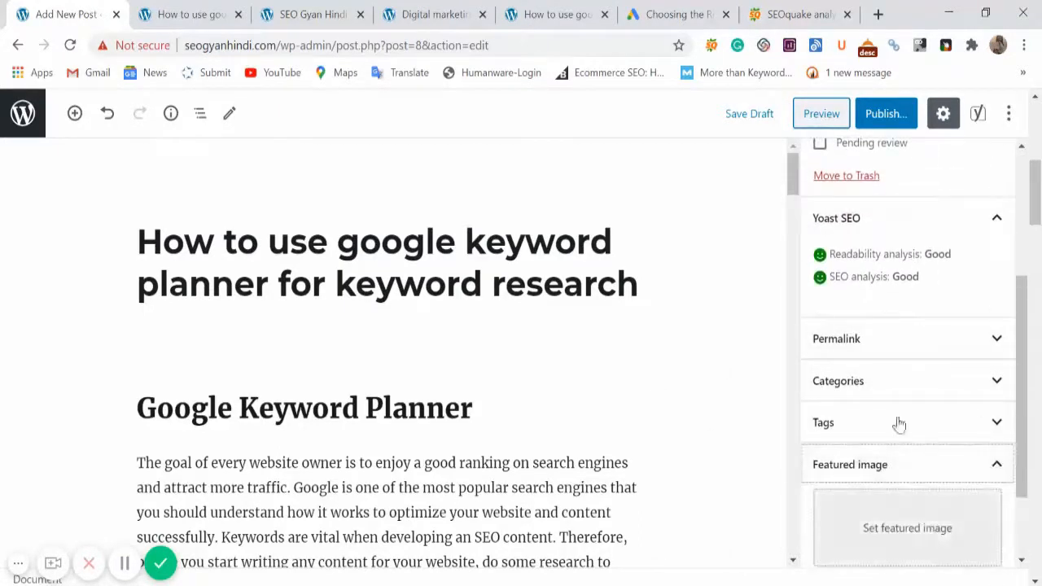
click(898, 528)
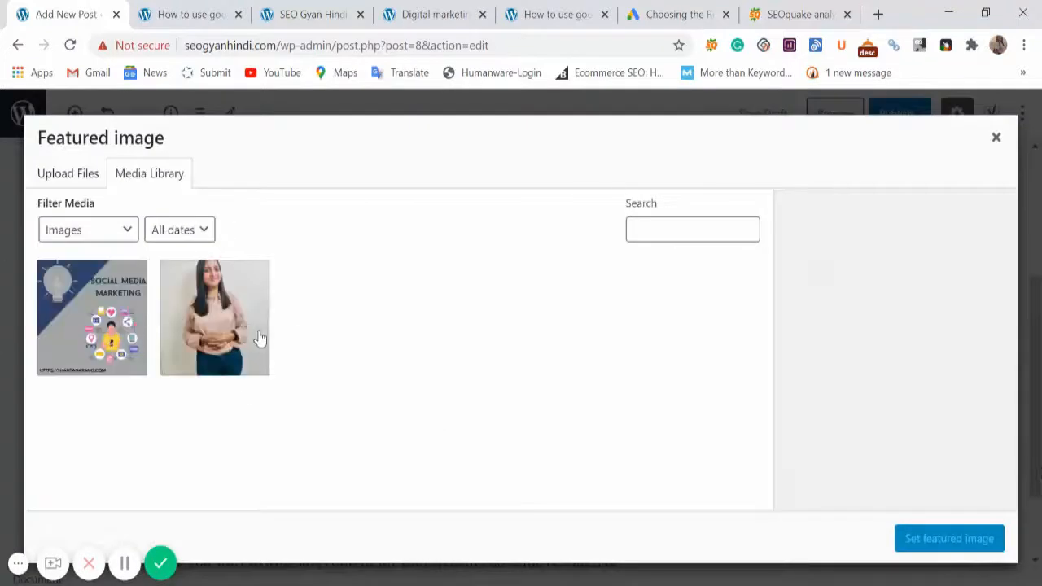
click(259, 339)
click(926, 374)
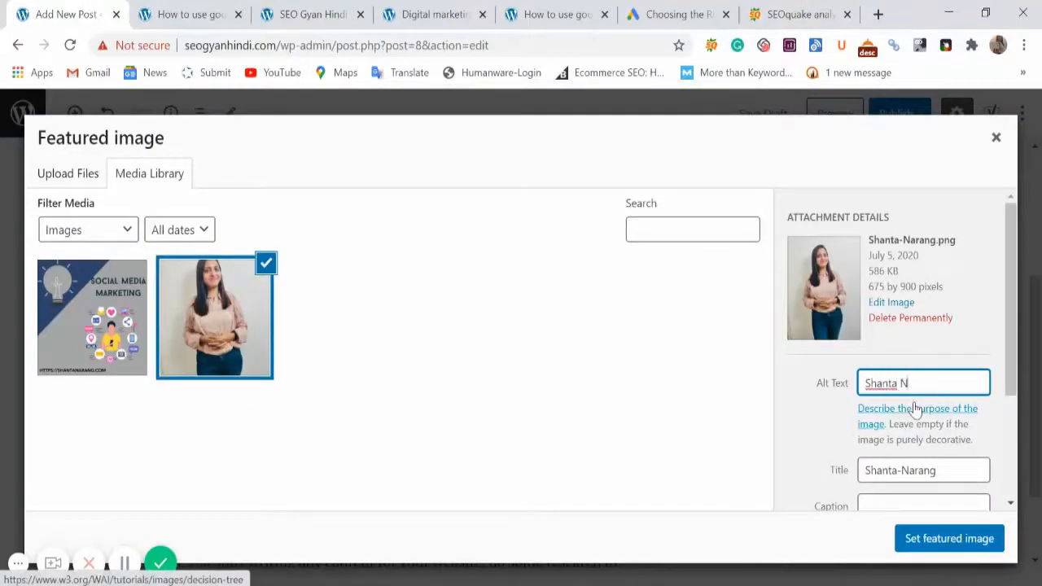
key(ctrl+a)
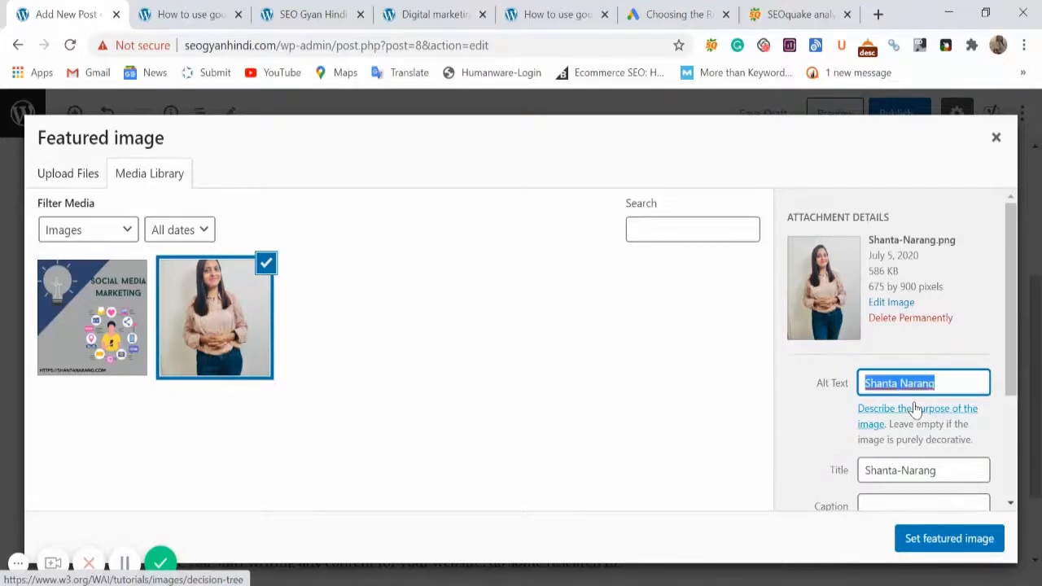
click(957, 473)
scroll(958, 470, down, 2)
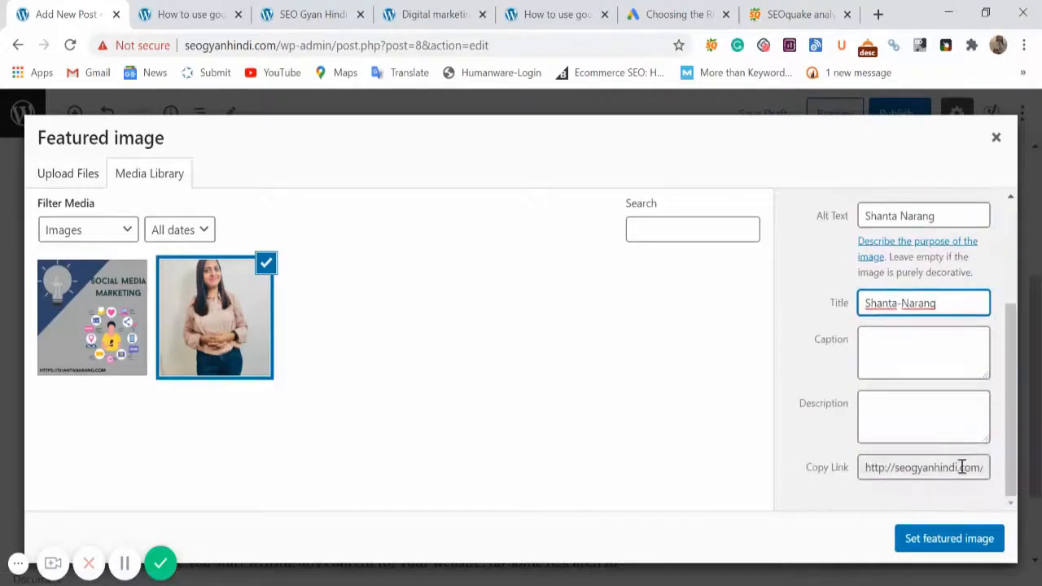
click(942, 547)
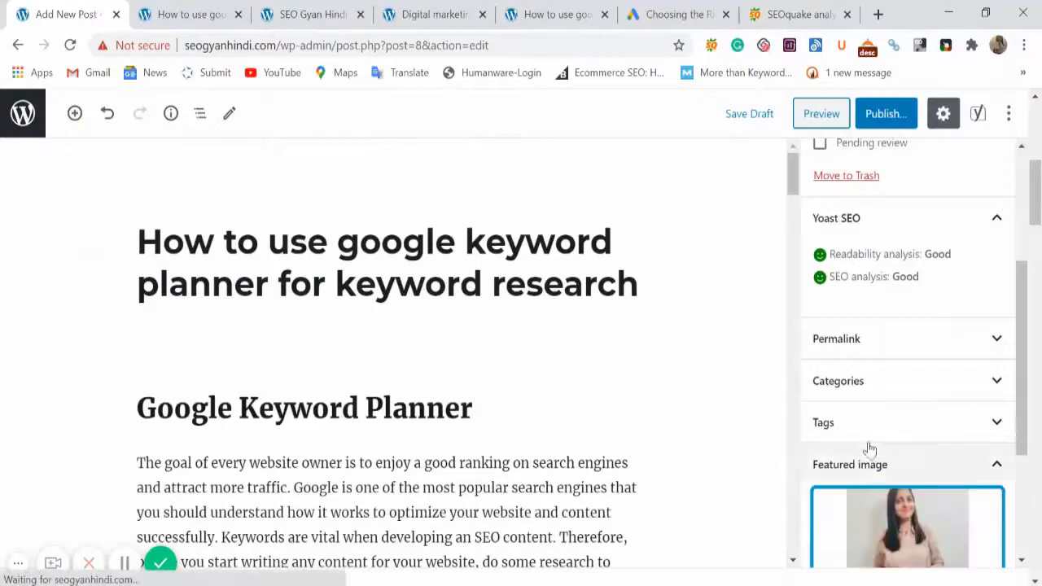
Step: Preview the post and review how the featured image and article appear, from the title to the comment form
click(827, 120)
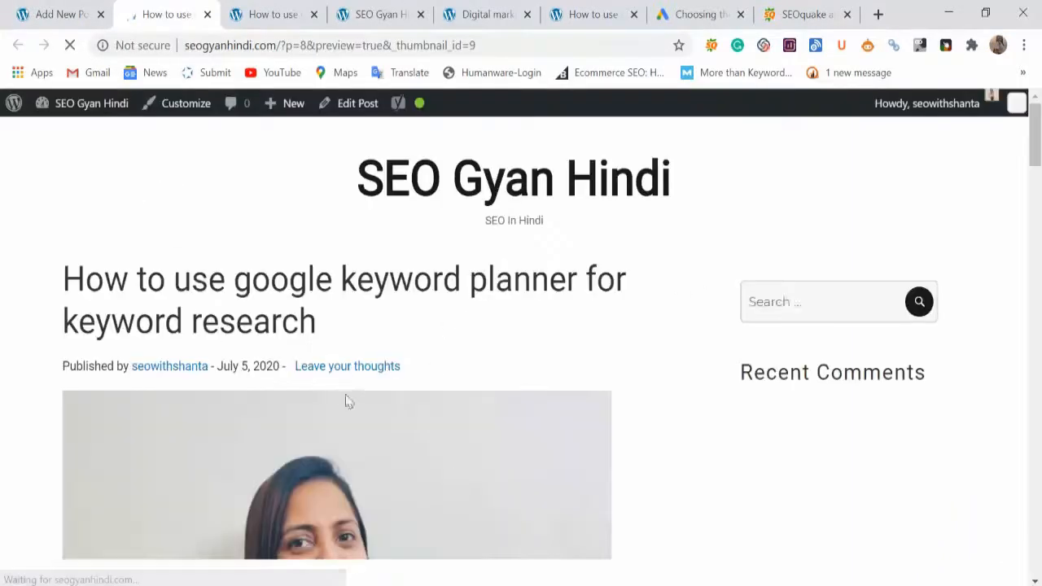
scroll(358, 401, down, 5)
scroll(356, 400, down, 10)
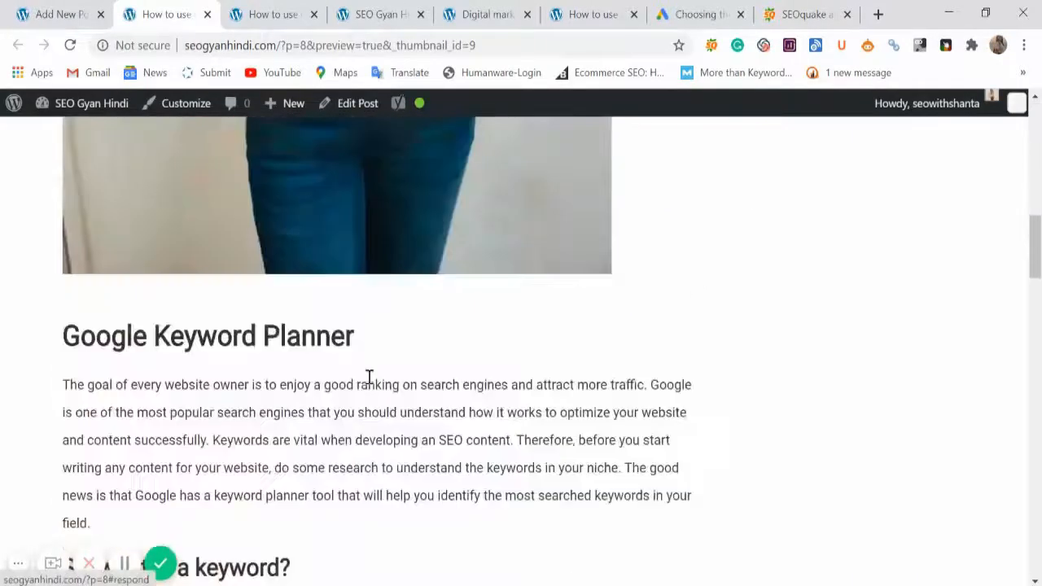
scroll(369, 377, down, 20)
scroll(369, 378, up, 6)
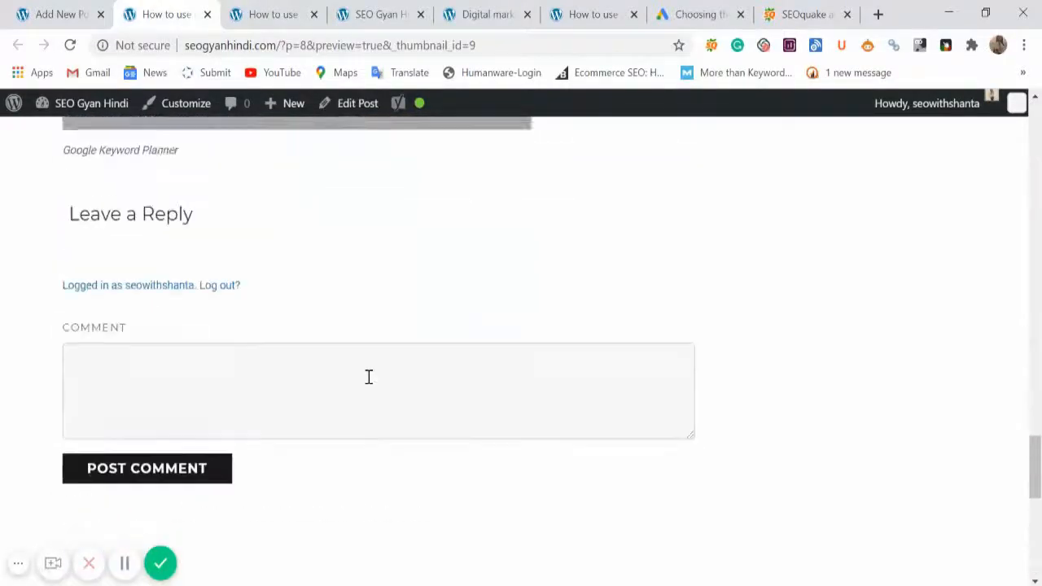
scroll(368, 377, up, 20)
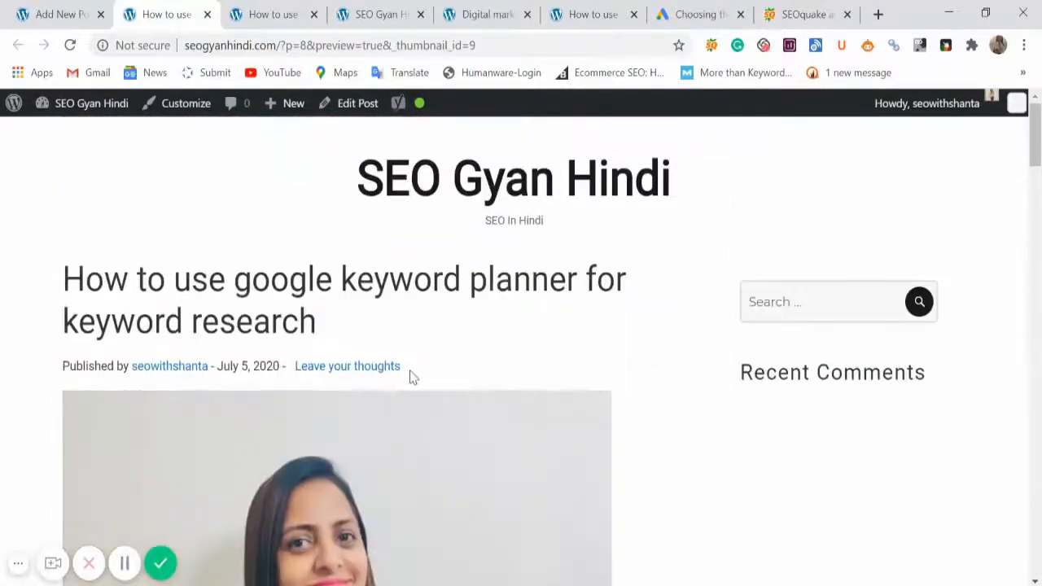
scroll(395, 389, down, 8)
scroll(391, 391, up, 8)
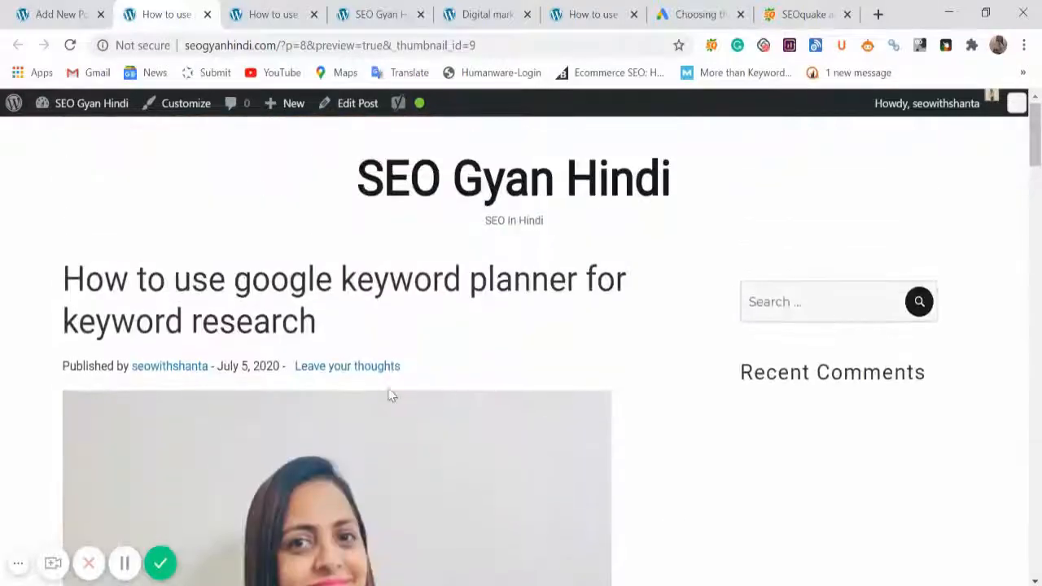
Step: Return to the post editor, look through the article body and expand the post's Categories settings
click(27, 10)
scroll(456, 358, down, 4)
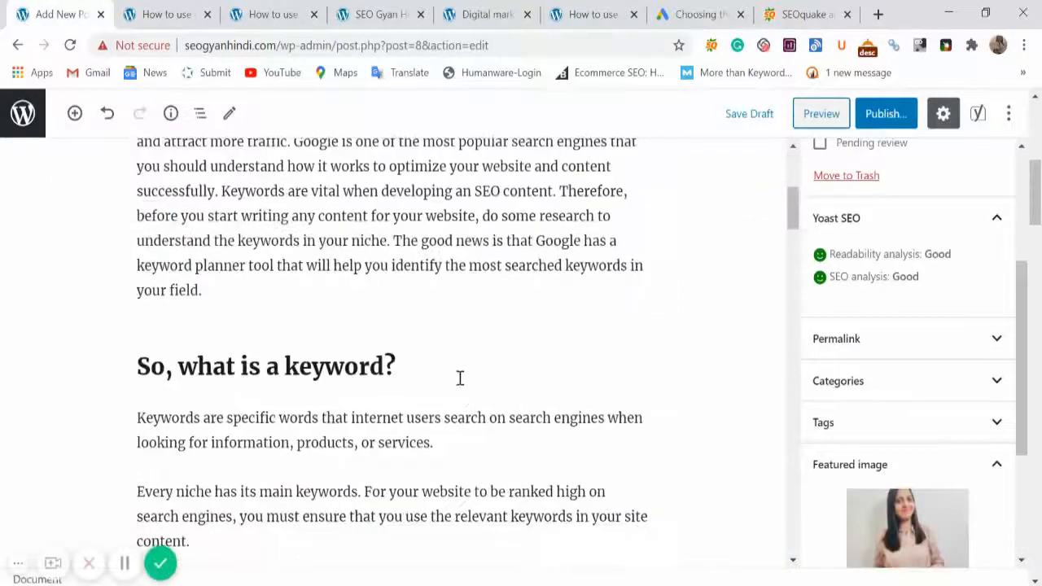
scroll(442, 351, down, 10)
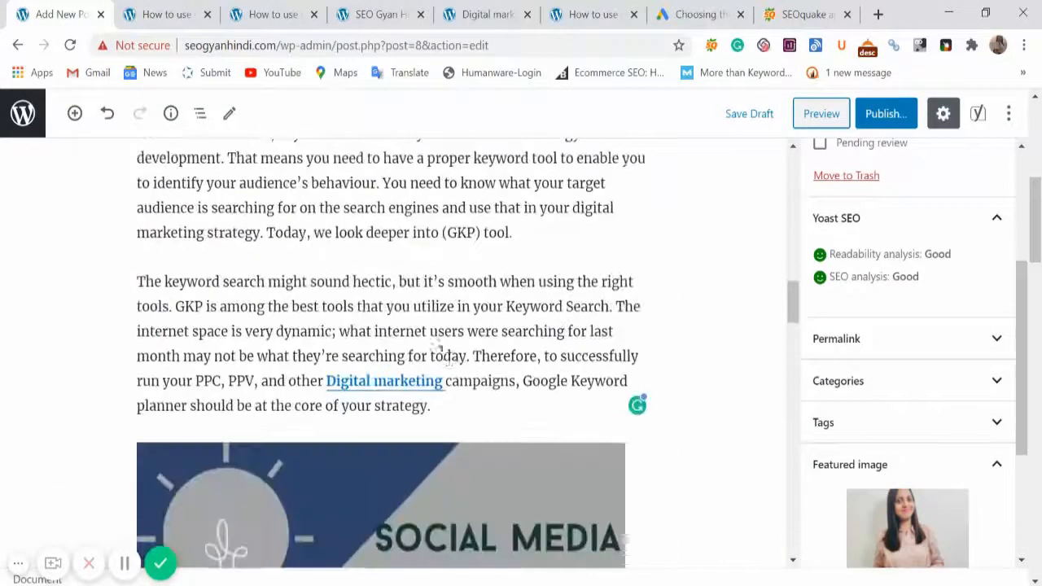
click(904, 380)
scroll(855, 447, down, 2)
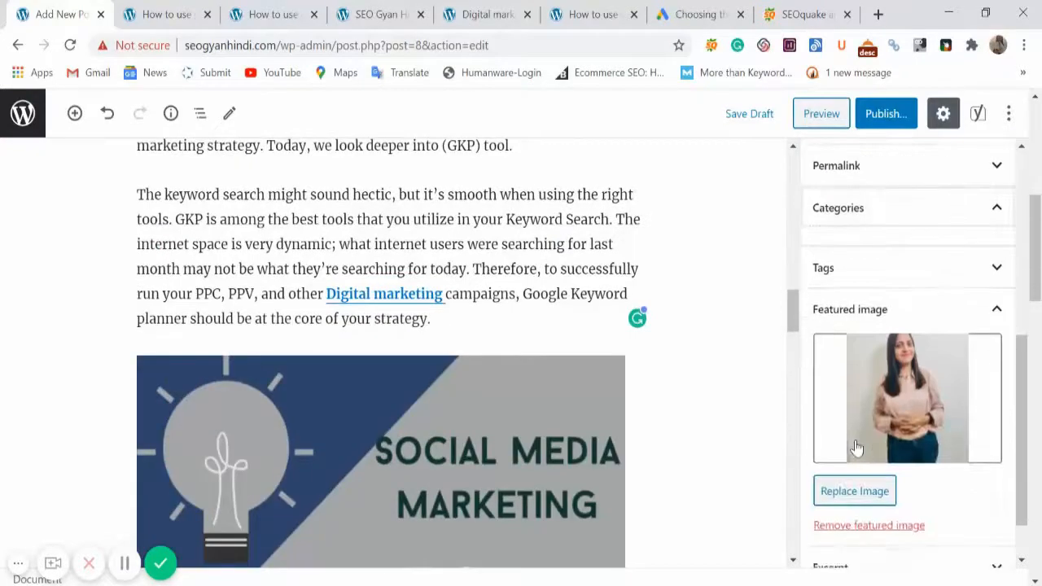
scroll(822, 383, up, 4)
scroll(793, 324, up, 15)
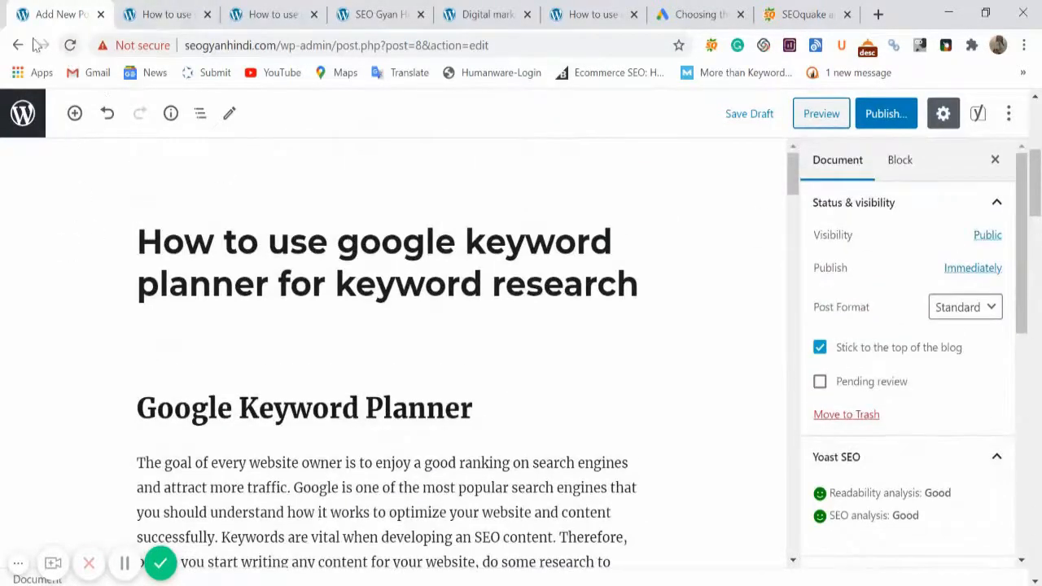
Step: Open the site's admin dashboard from the newest post preview and close the post editor's browser tab
click(141, 10)
mouse_move(91, 106)
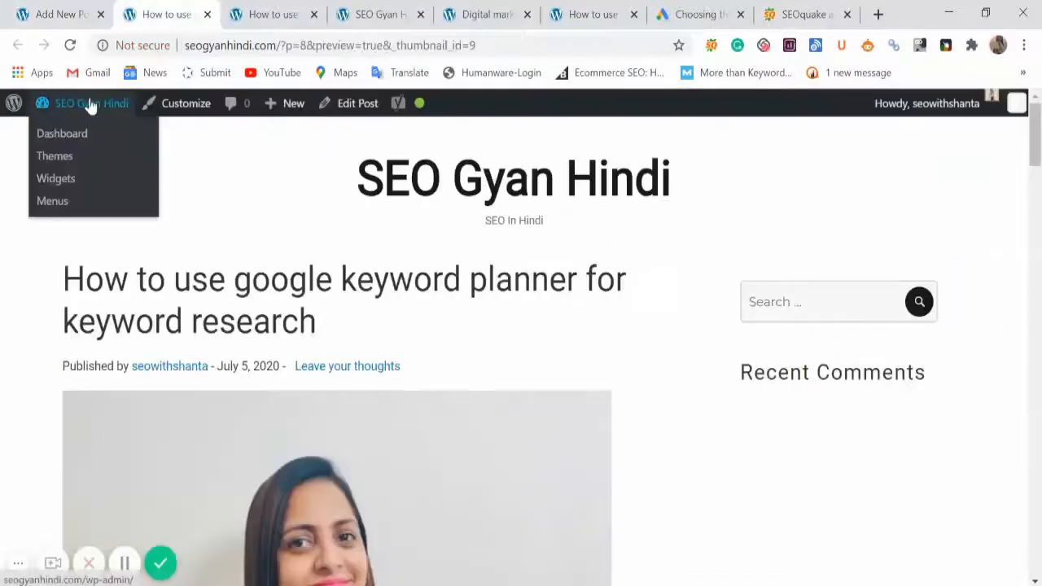
click(67, 140)
click(72, 11)
click(101, 15)
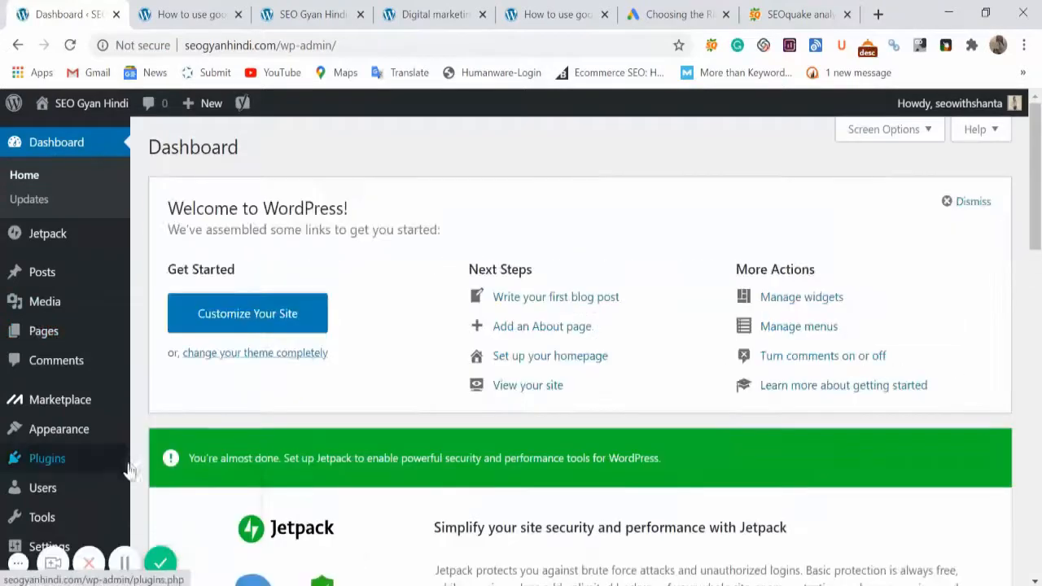
Step: Look over the dashboard's navigation entries, the older post preview and the site navigation on the published shantanarang.com article
mouse_move(127, 460)
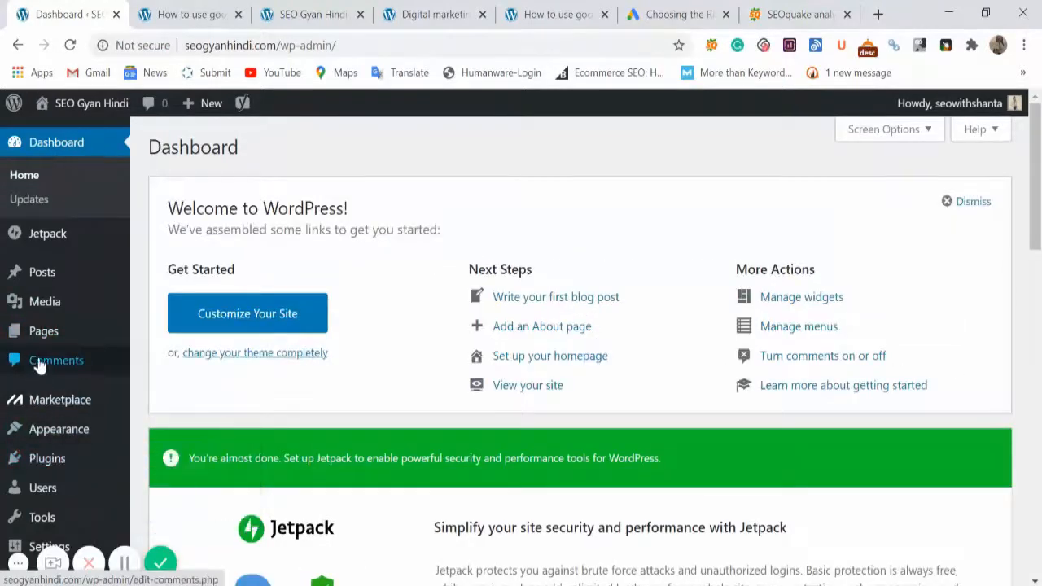
scroll(49, 362, down, 3)
scroll(53, 378, up, 1)
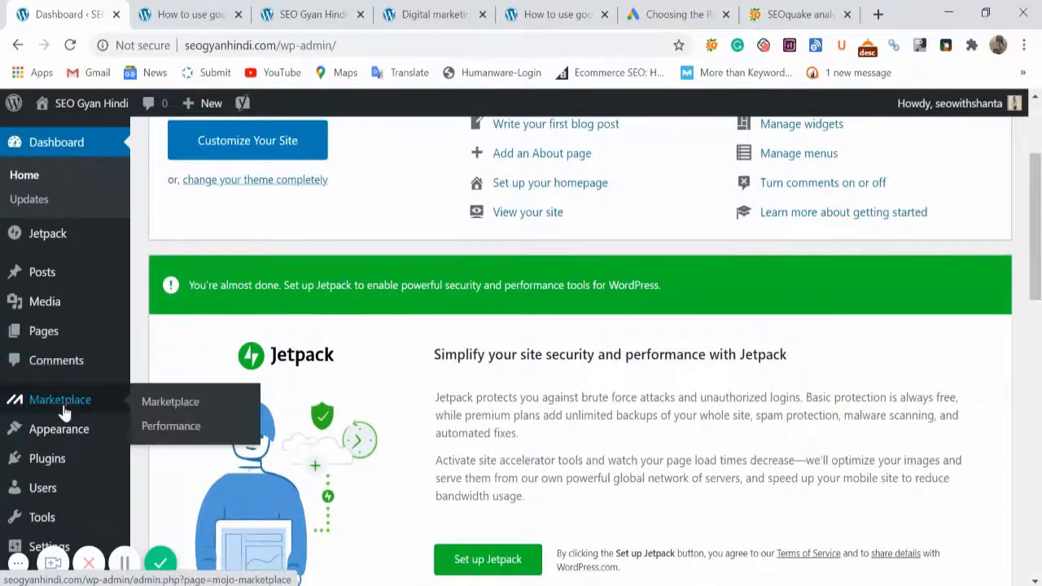
mouse_move(49, 348)
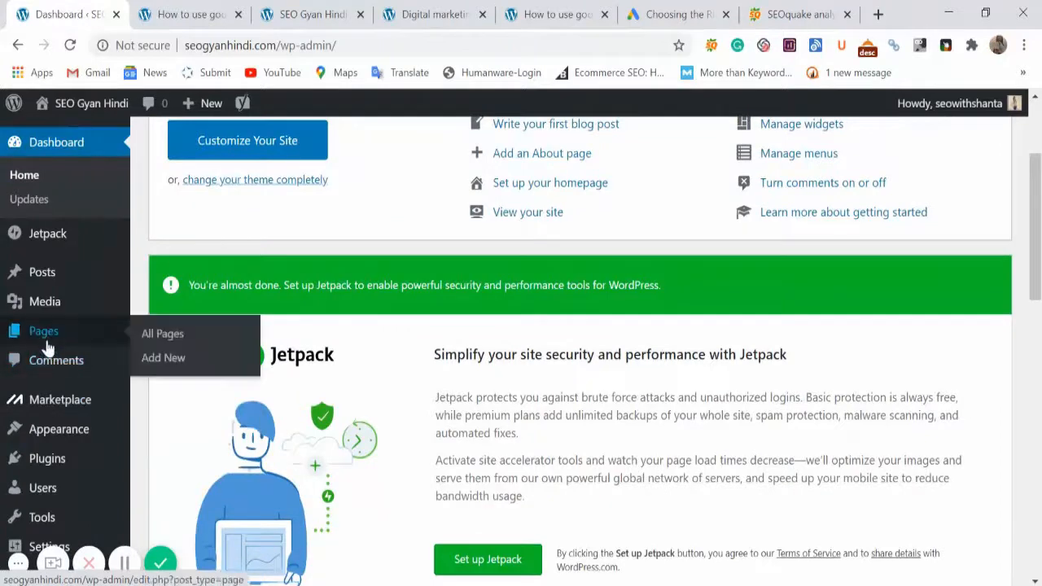
click(189, 14)
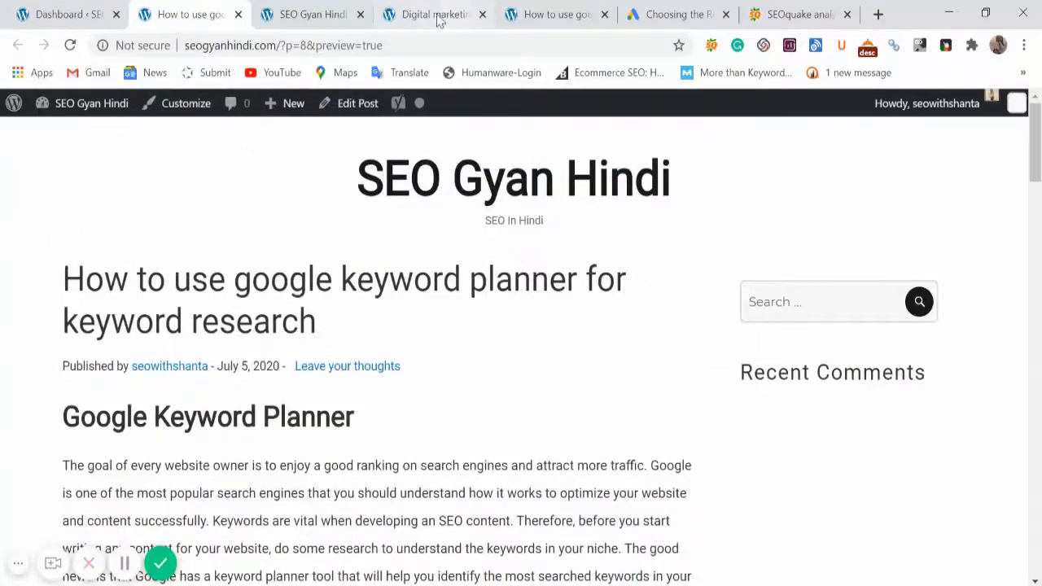
click(529, 10)
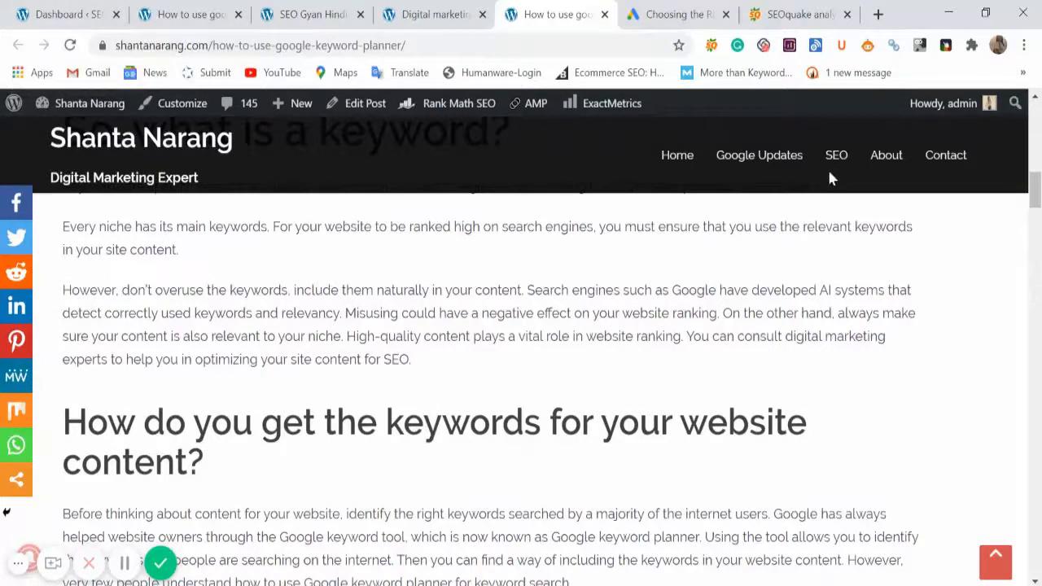
Step: Return to the dashboard, create a new page titled "About us" and start its first paragraph
click(50, 18)
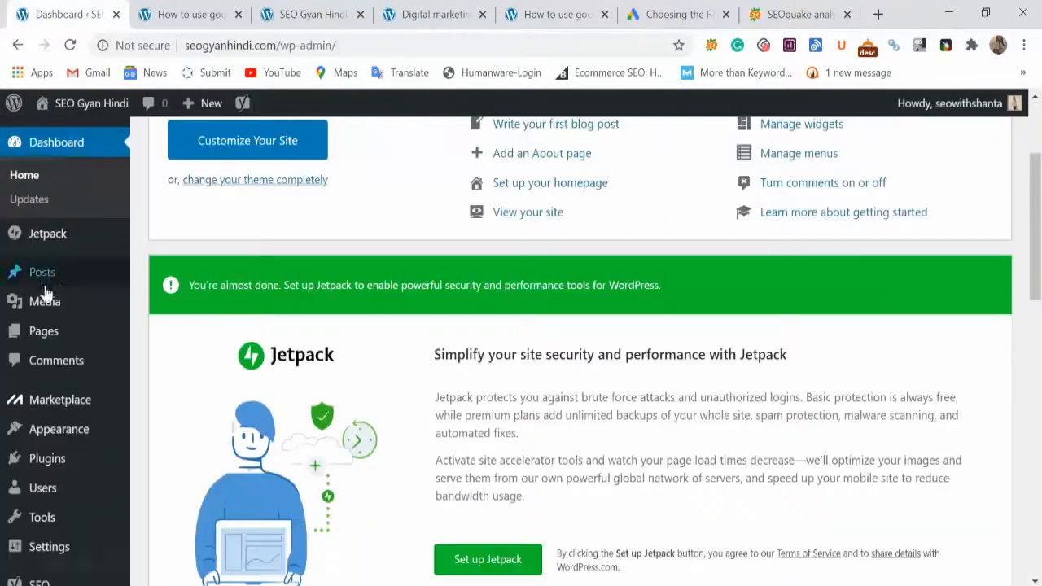
mouse_move(41, 330)
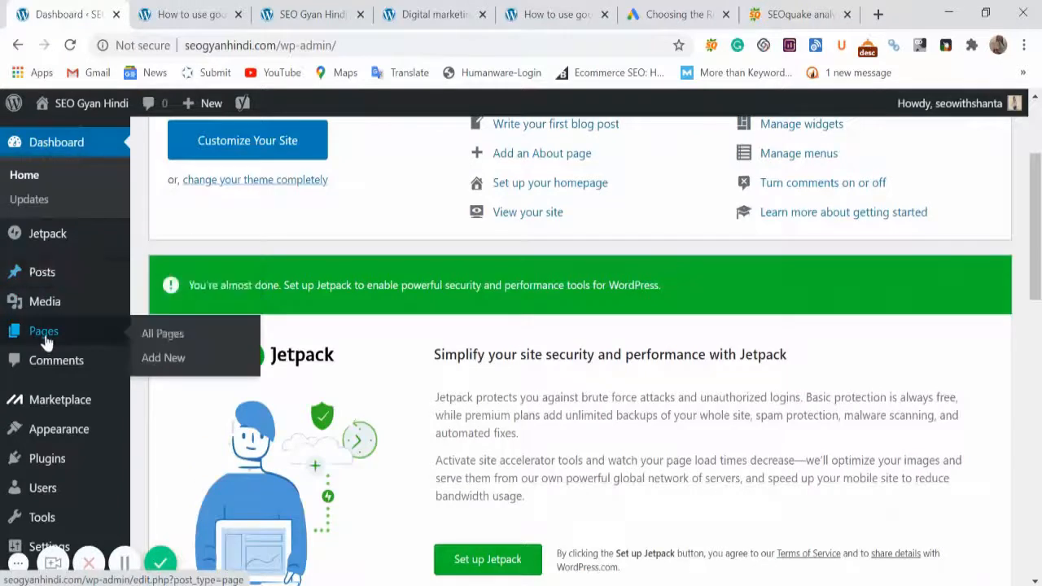
click(159, 358)
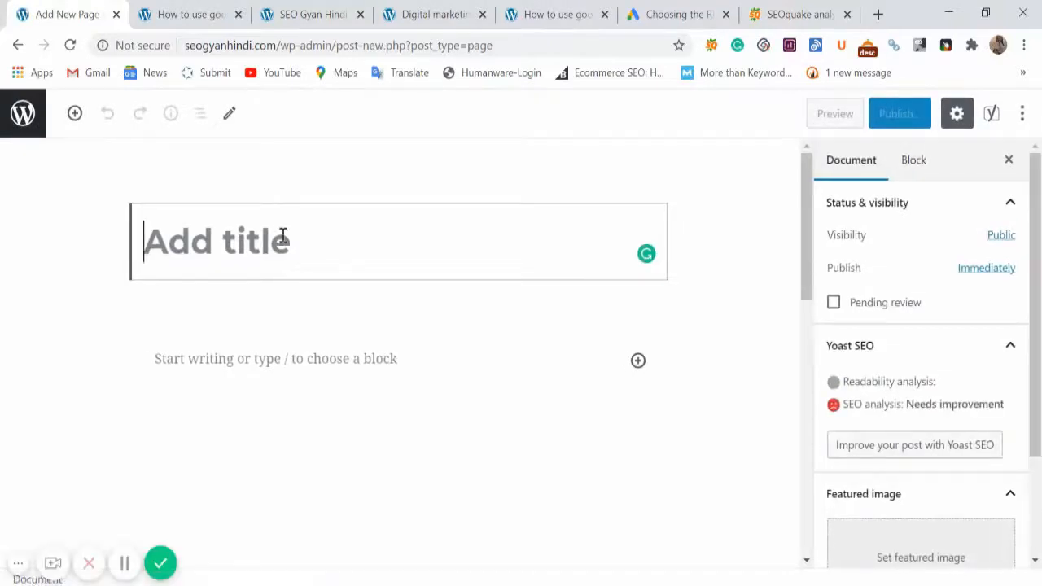
text(About us)
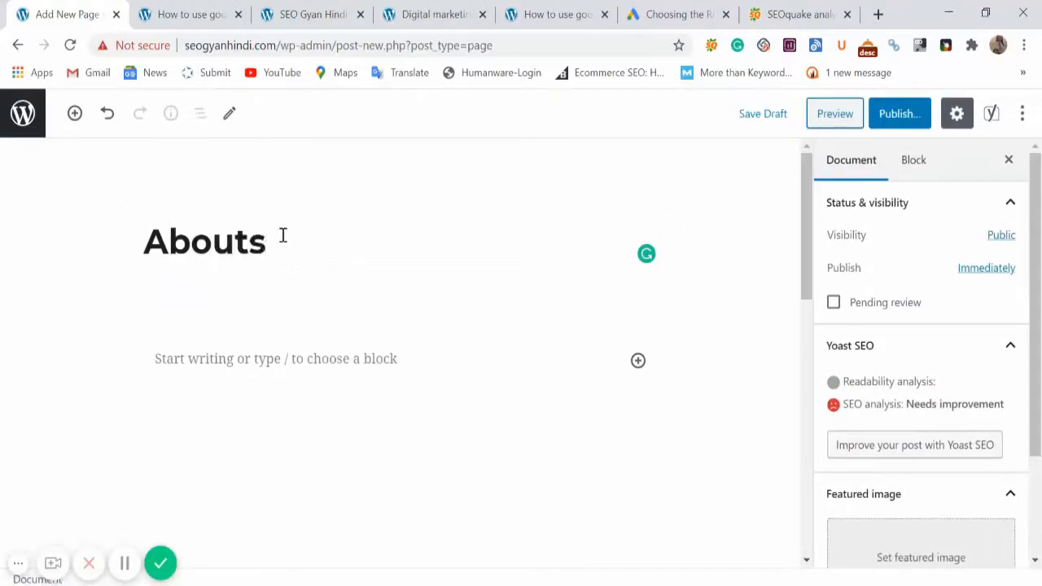
click(226, 362)
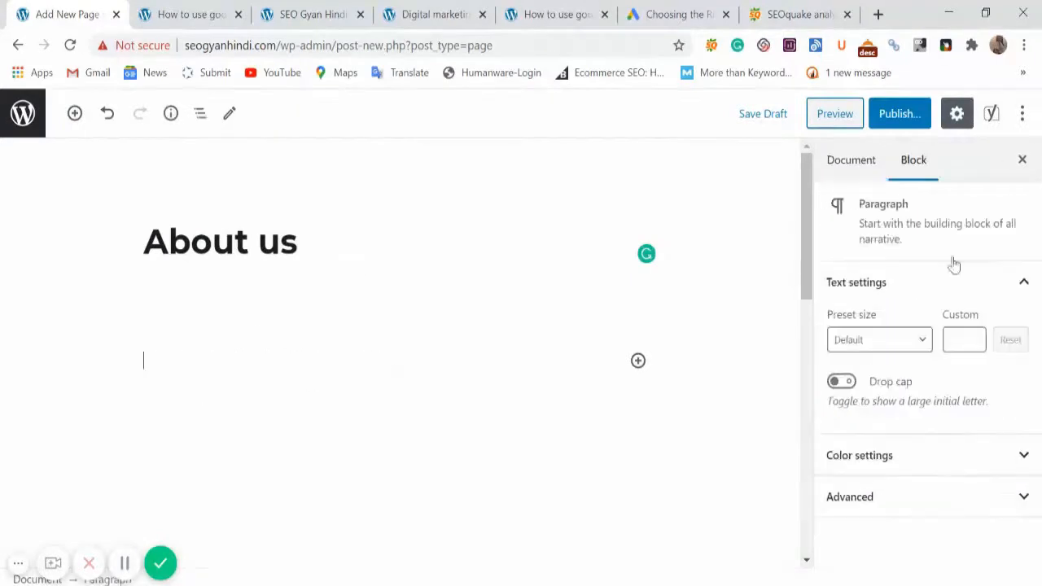
Step: Leave the new "About us" page without saving and open the theme Customizer from the dashboard
click(17, 46)
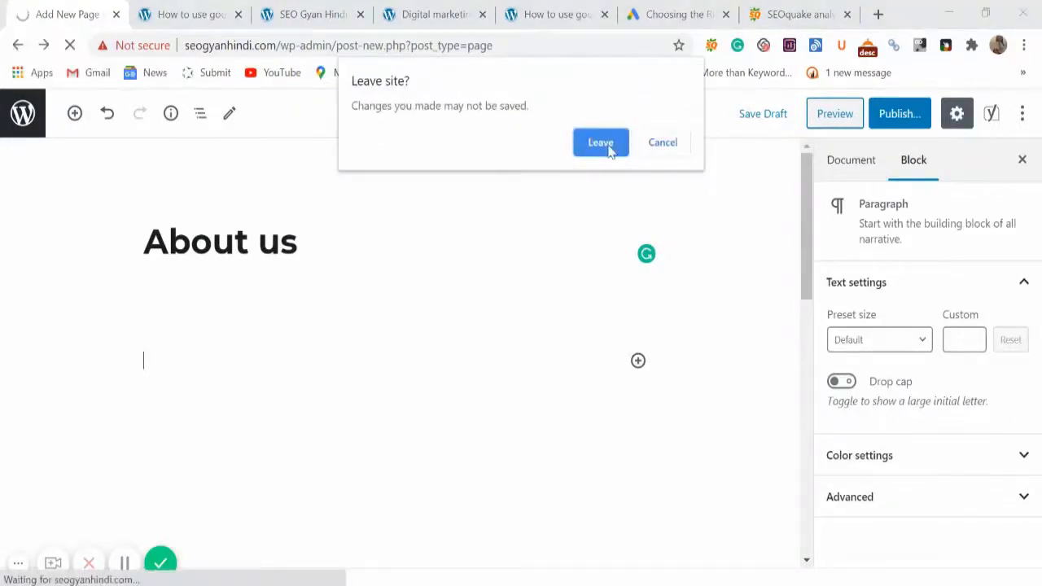
click(608, 148)
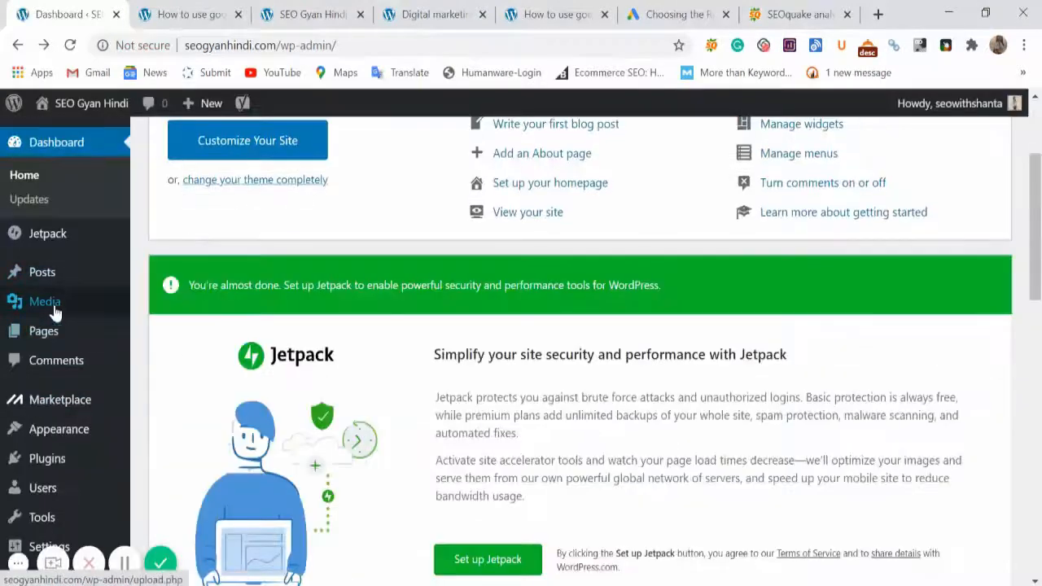
scroll(65, 350, down, 2)
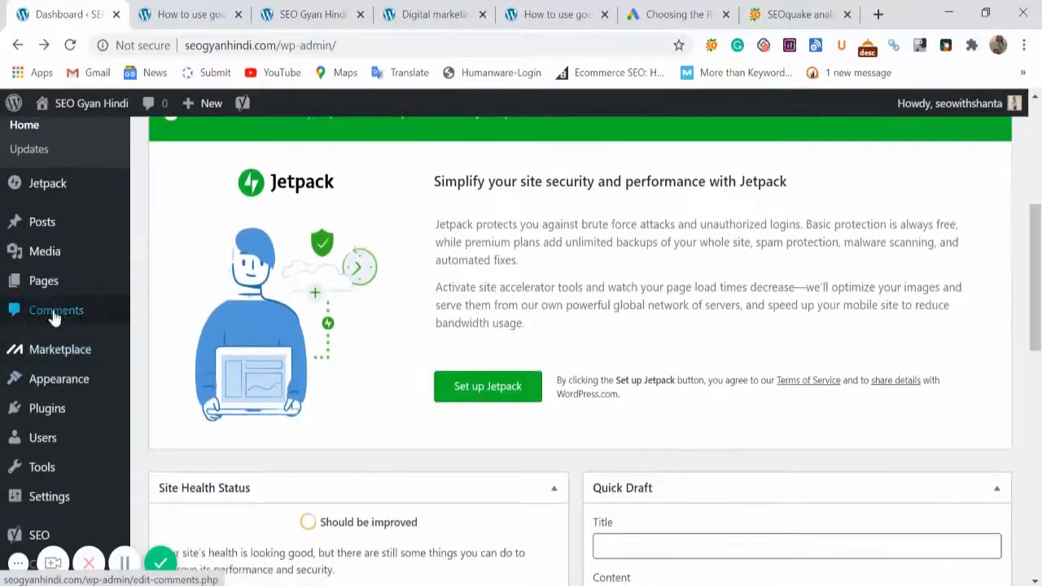
mouse_move(72, 373)
scroll(71, 373, down, 1)
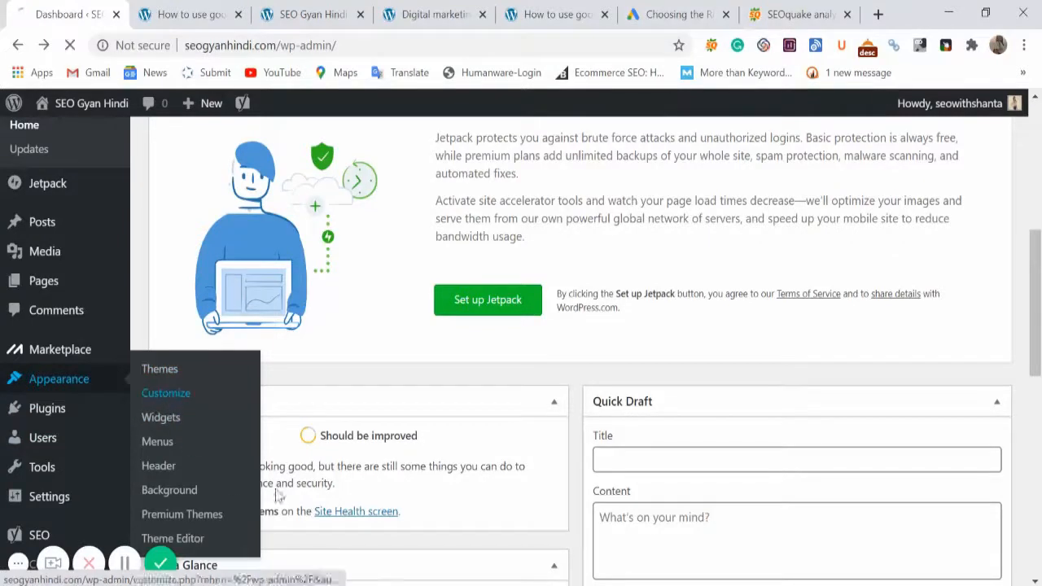
click(167, 394)
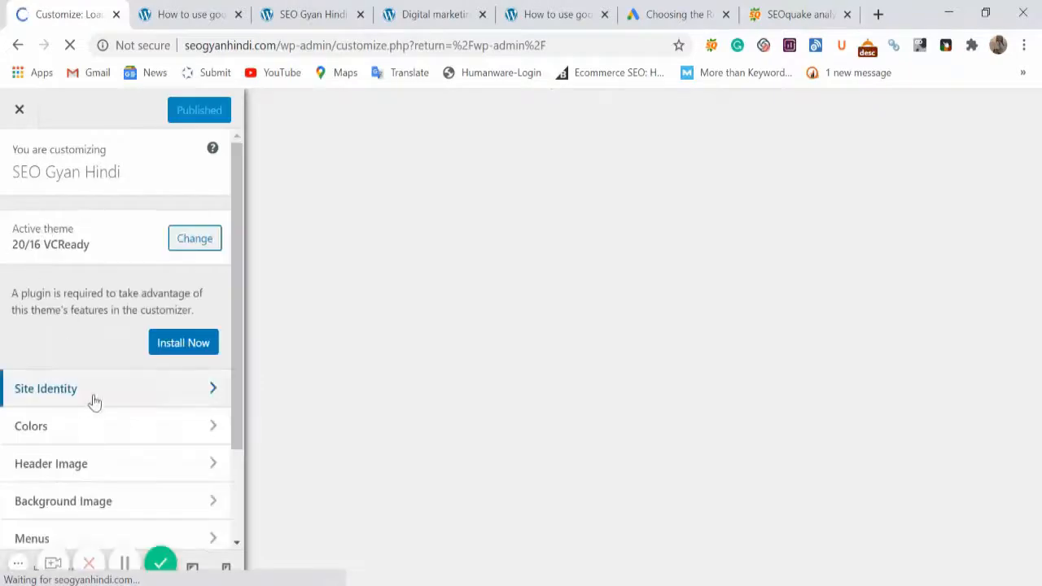
Step: Look through the Customizer's sections and its Header Image settings, comparing them with the keyword planner post preview
scroll(93, 402, down, 2)
scroll(79, 367, up, 1)
scroll(52, 363, down, 1)
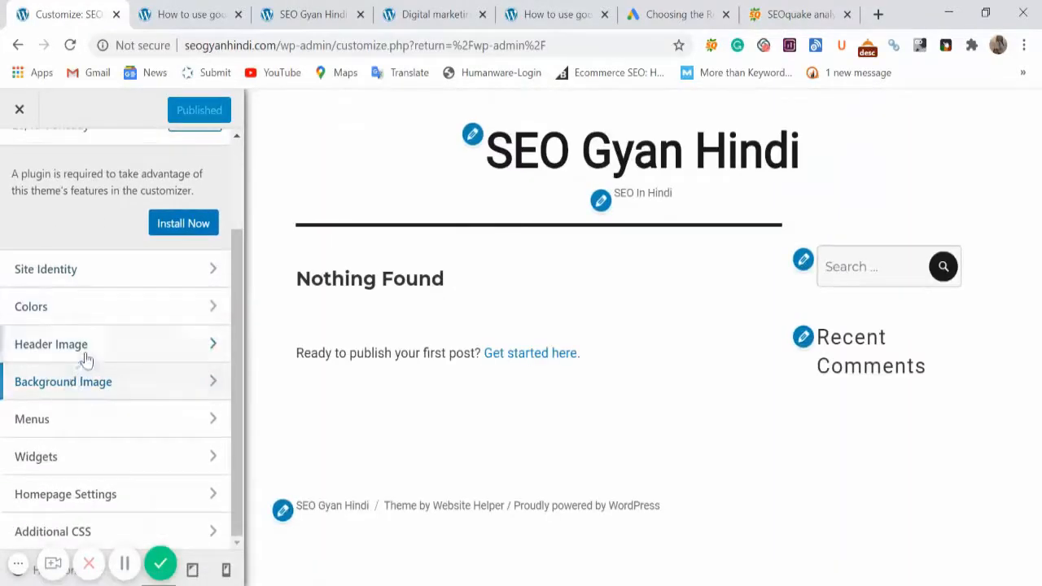
click(93, 345)
click(195, 14)
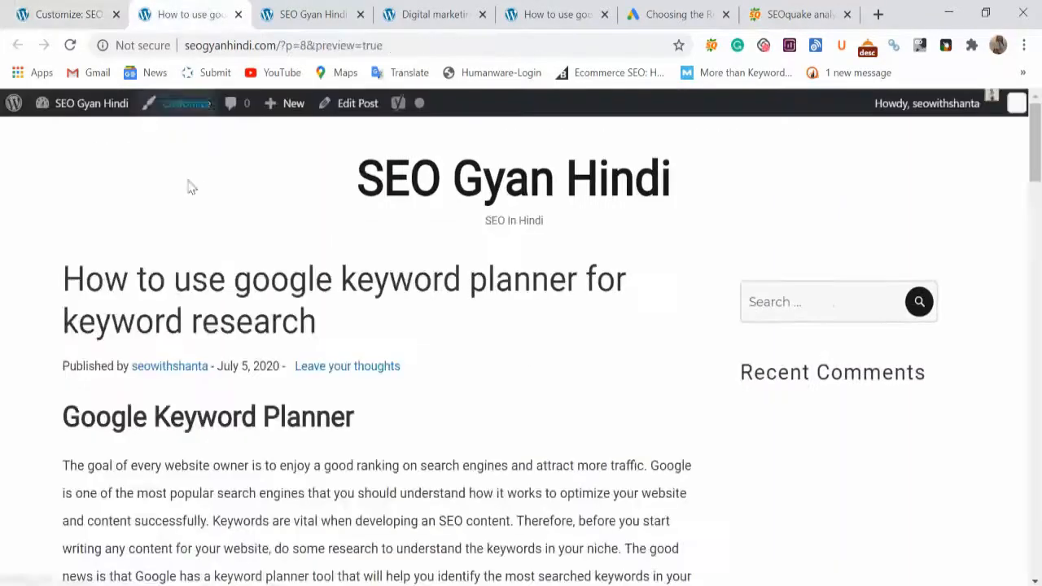
click(43, 7)
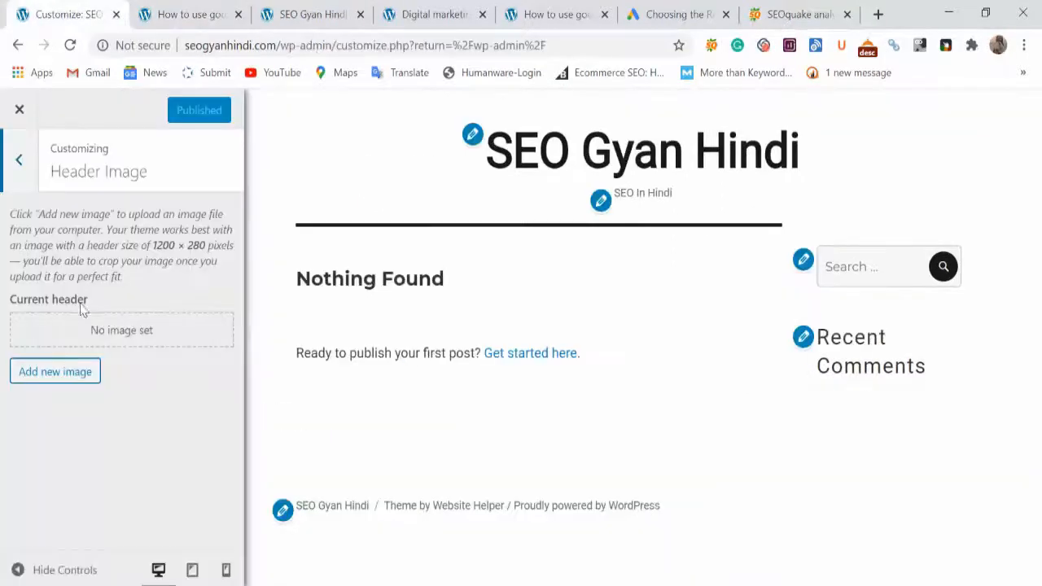
click(18, 159)
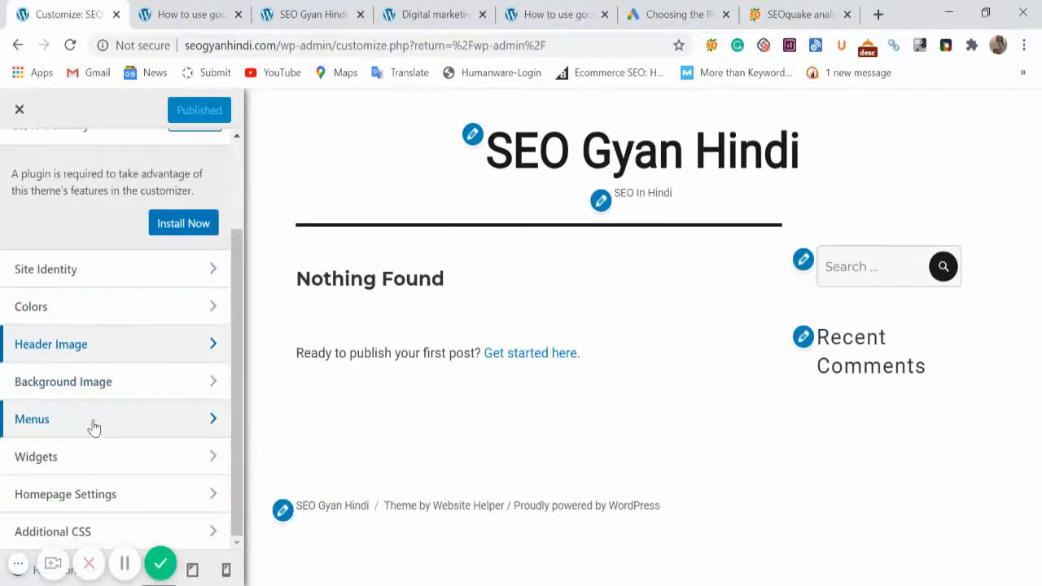
Step: Create a new menu named "About us" and assign it to the Primary Menu location
click(93, 427)
click(179, 376)
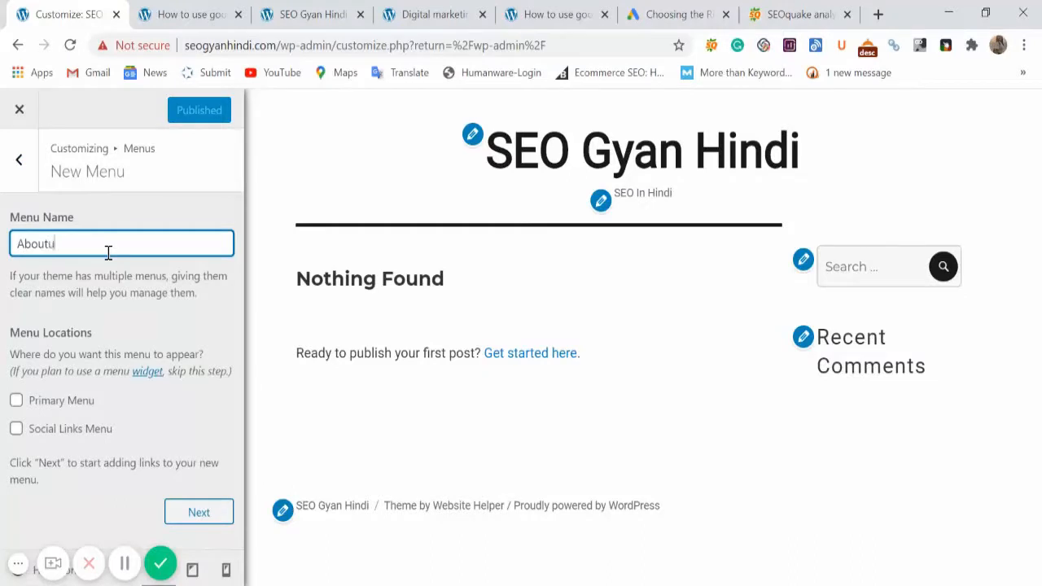
click(43, 416)
click(196, 514)
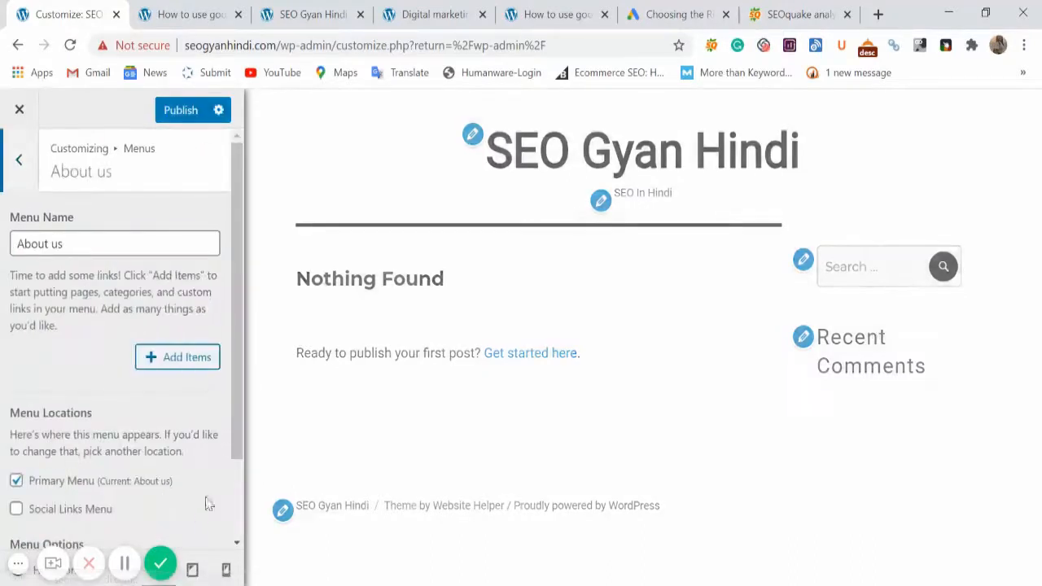
Step: Add Sample Page to the "About us" menu and publish the change
click(173, 360)
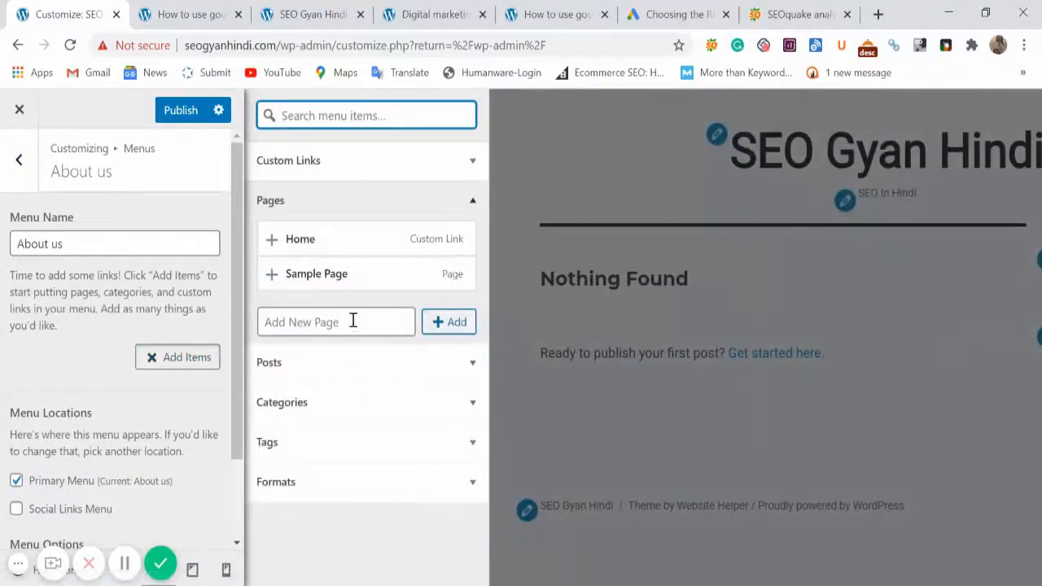
click(371, 275)
scroll(163, 423, down, 1)
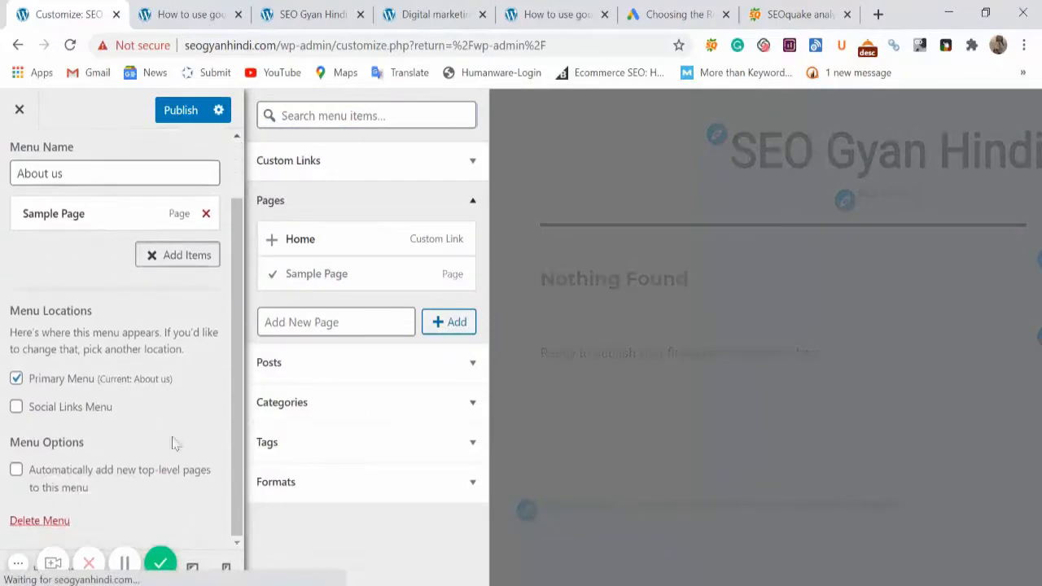
click(184, 112)
Step: Reload the post preview to check the site's navigation, and return to the Customizer's main section list
click(177, 14)
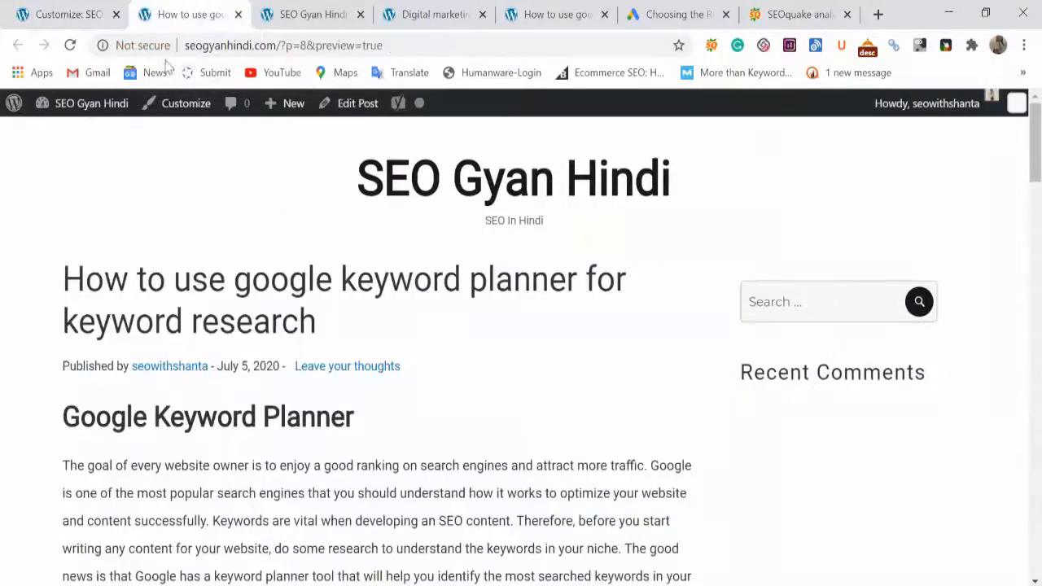
click(70, 45)
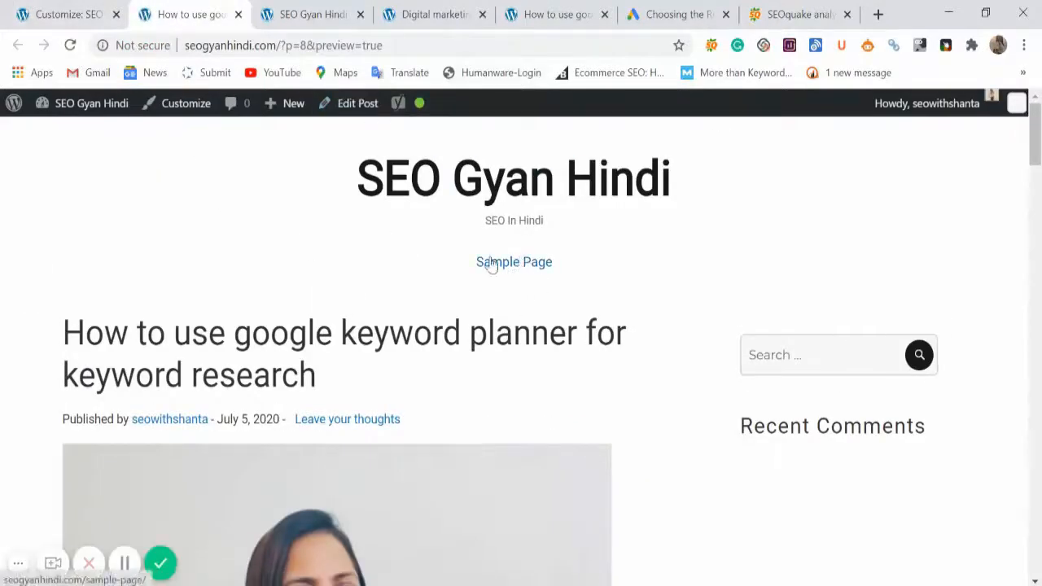
click(56, 20)
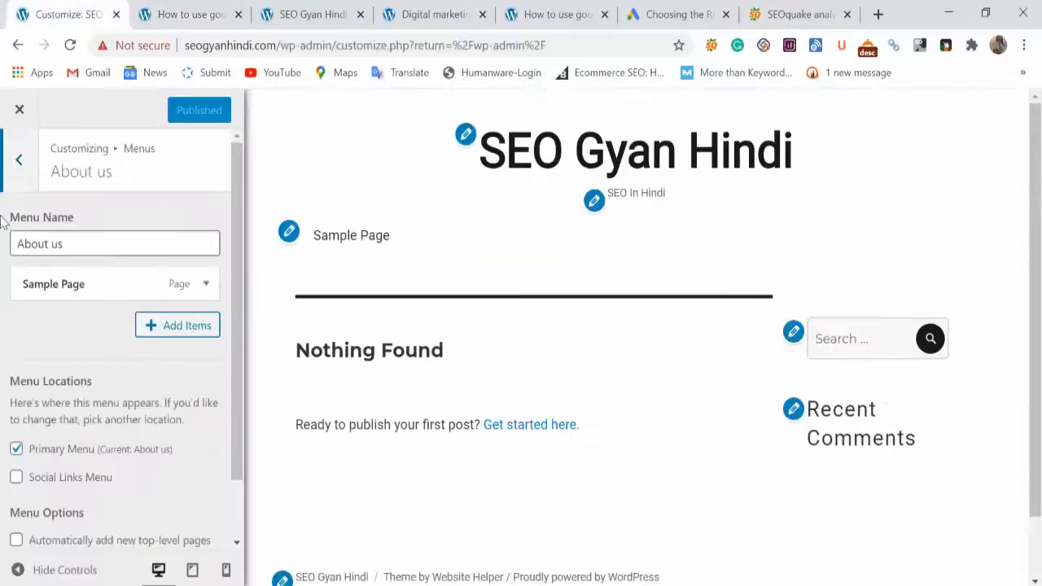
click(17, 157)
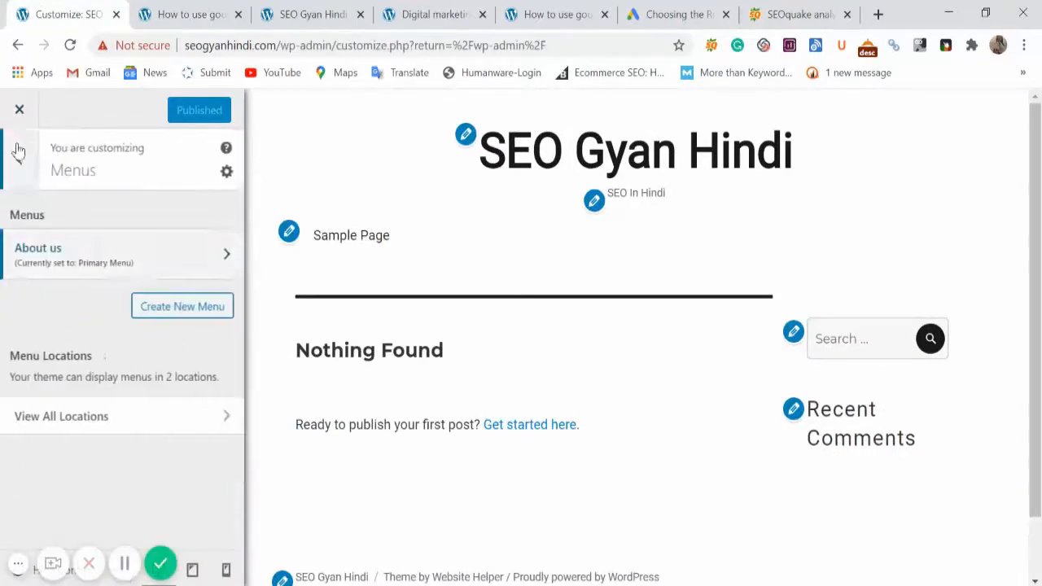
click(18, 153)
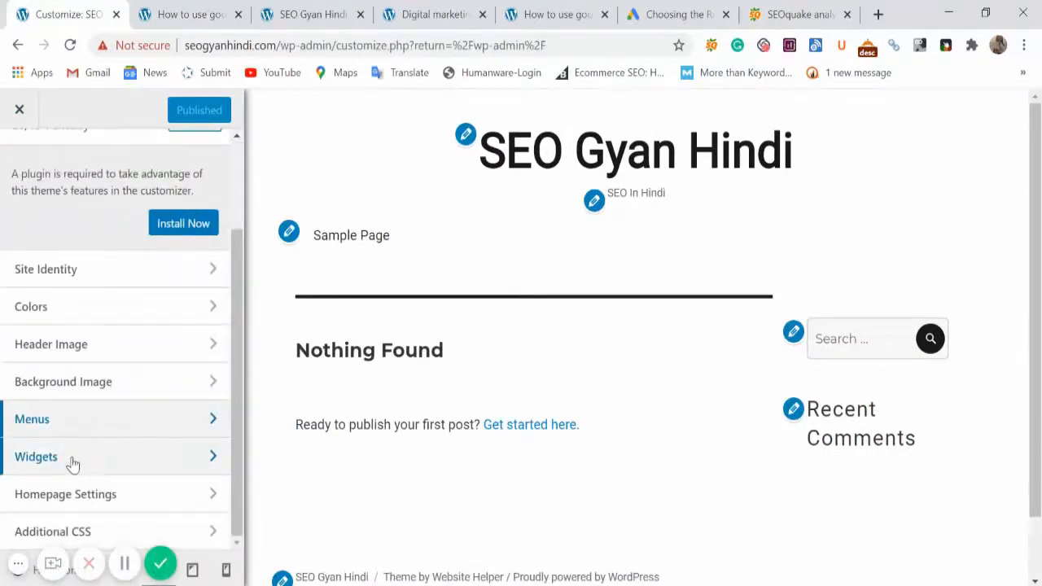
Step: Look over the sidebar area of the post preview and return to the Customizer
click(187, 7)
scroll(881, 377, down, 3)
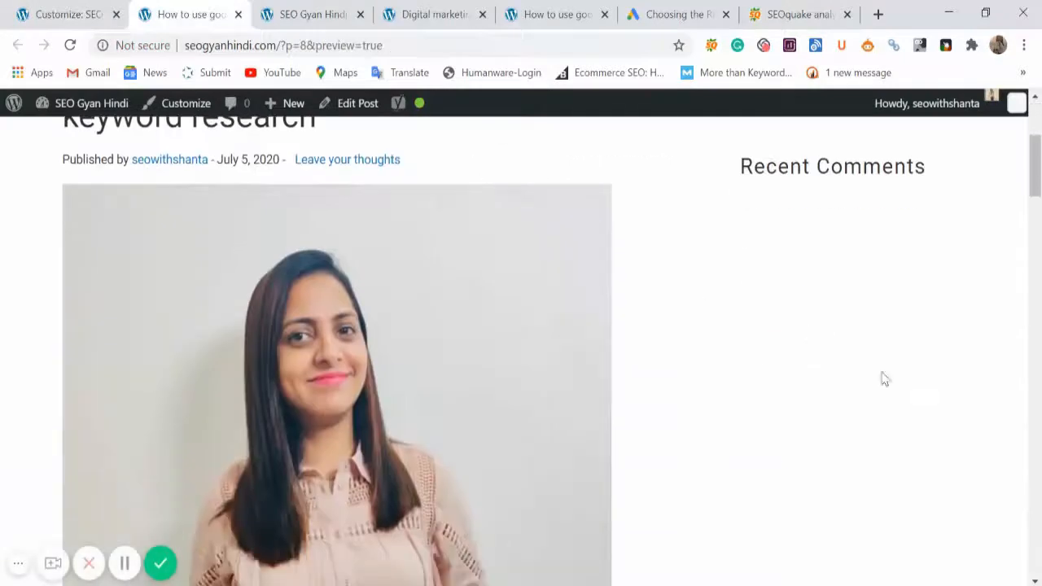
scroll(813, 162, up, 1)
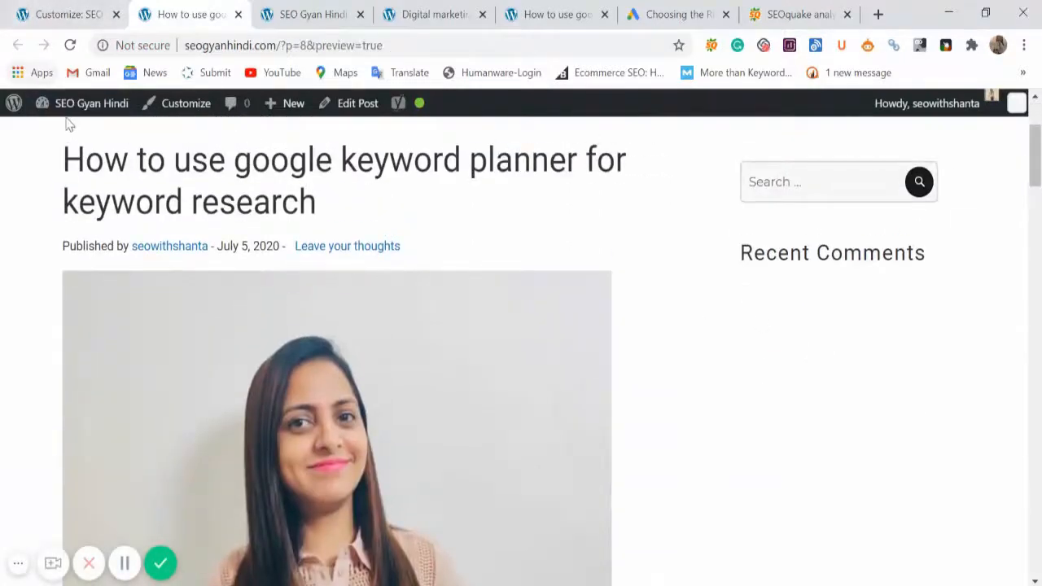
click(51, 13)
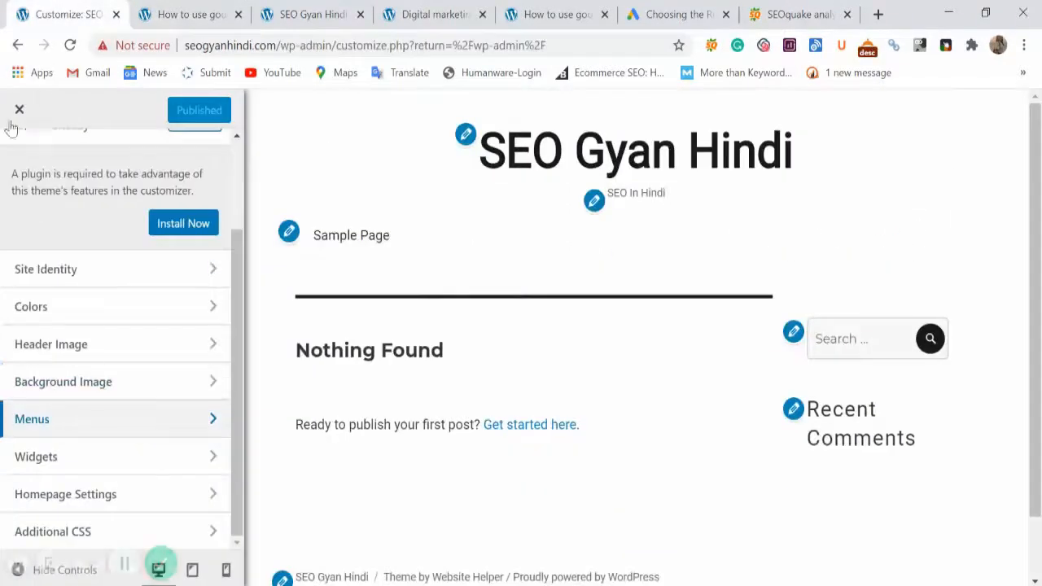
Step: Add a Categories widget to the Sidebar widget area with its default options
click(65, 456)
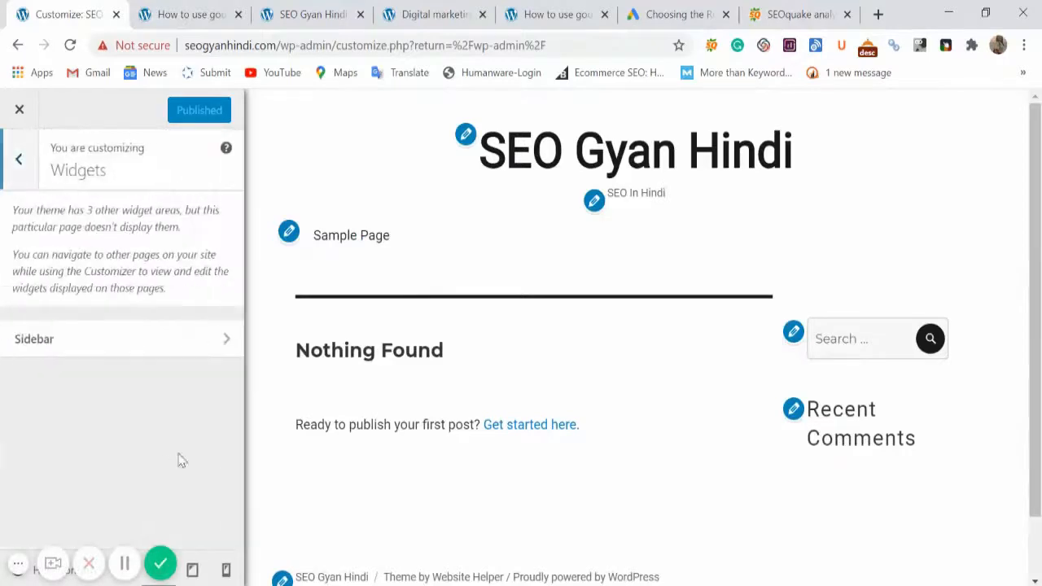
click(57, 340)
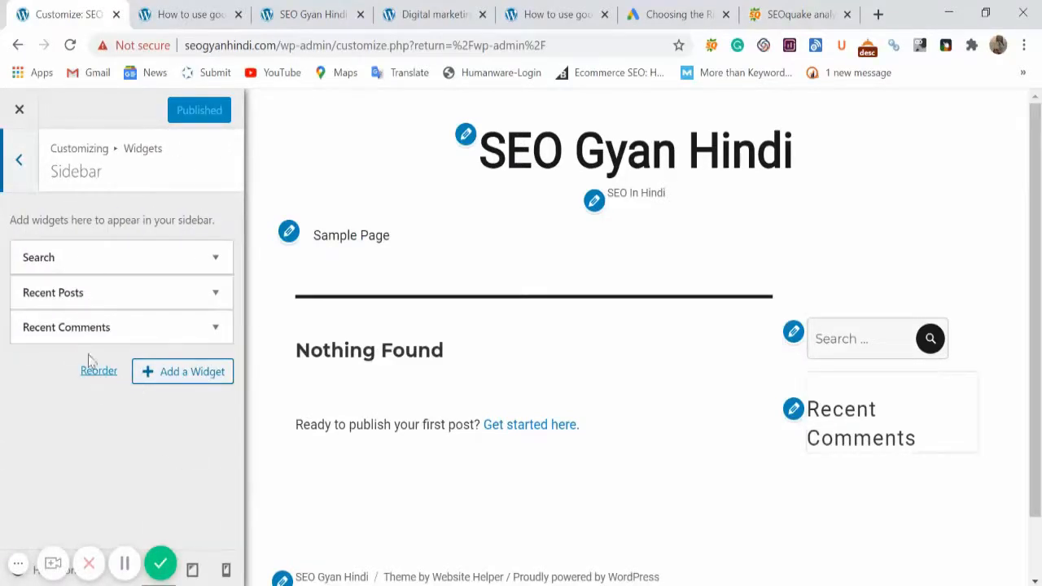
click(145, 372)
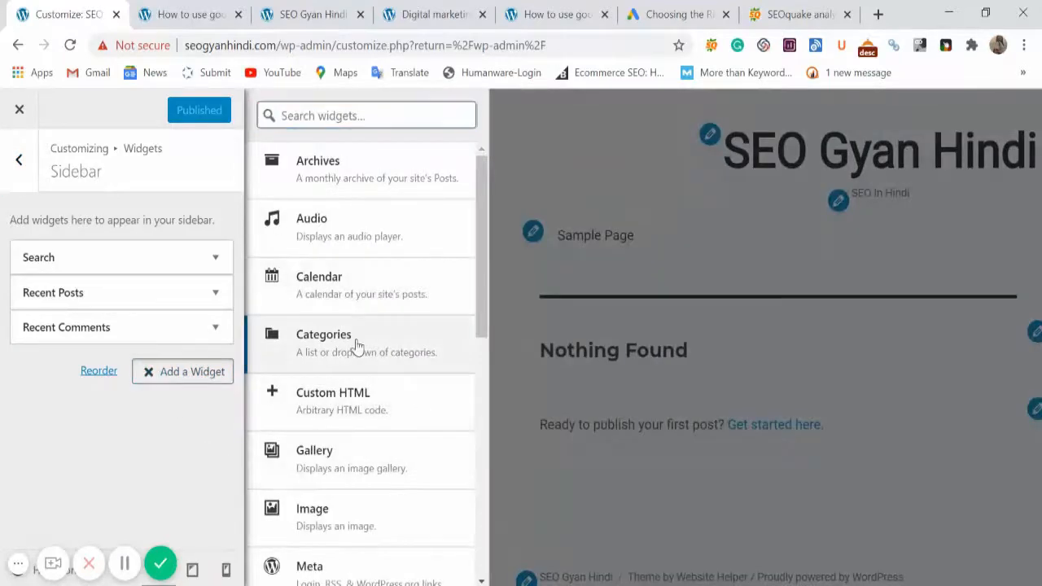
click(297, 343)
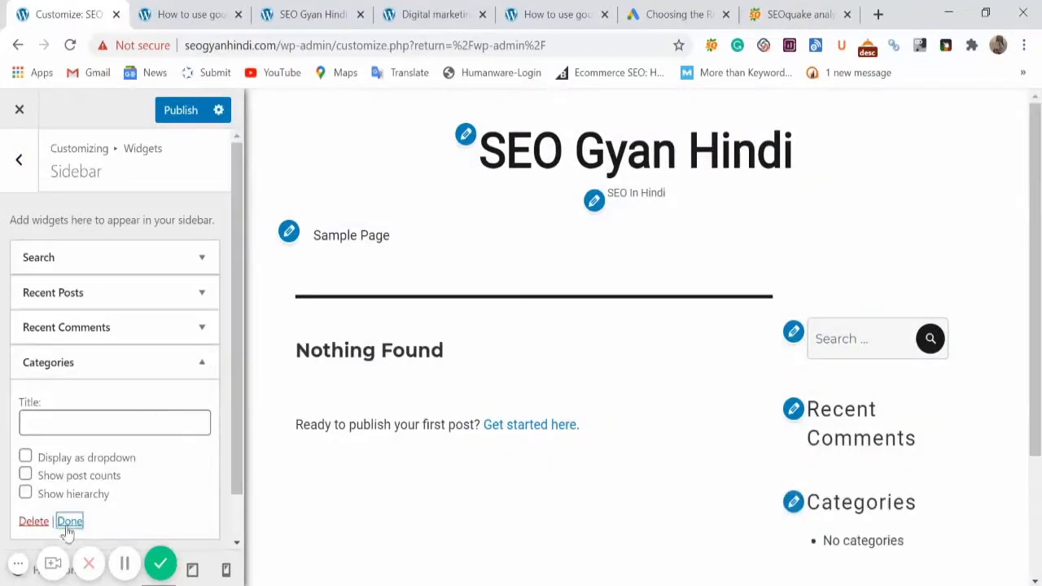
click(68, 523)
Step: Add a Pages widget to the Sidebar below Categories, keeping its default options
click(179, 405)
scroll(382, 407, down, 1)
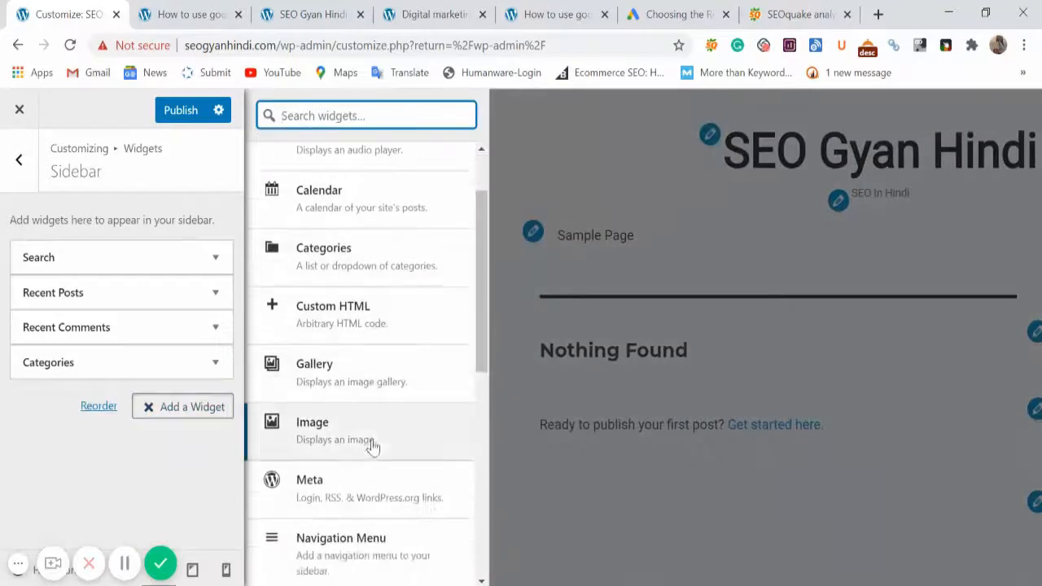
scroll(372, 446, down, 3)
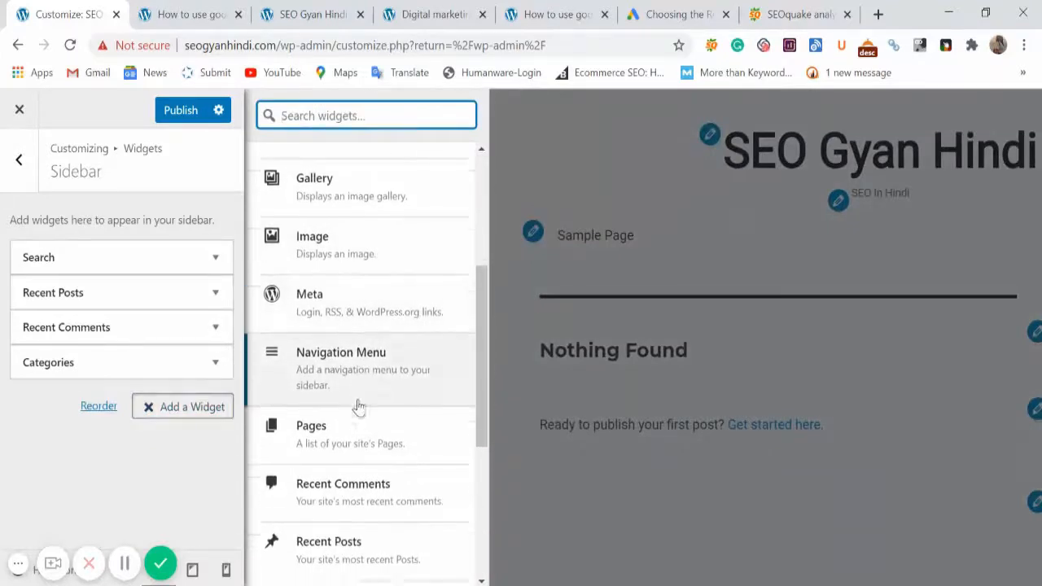
scroll(359, 407, down, 3)
click(365, 296)
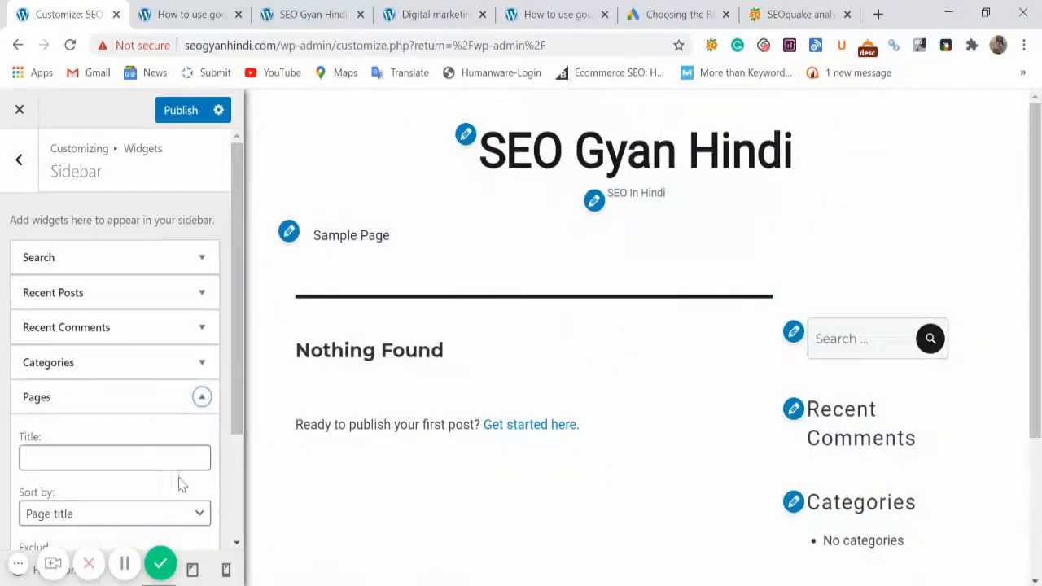
scroll(171, 472, down, 2)
click(69, 471)
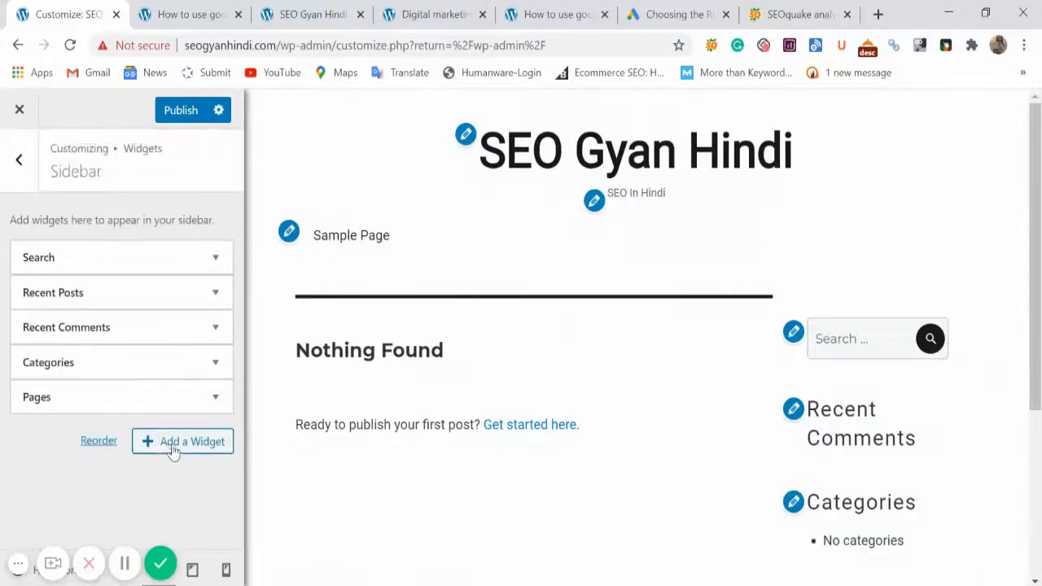
Step: Add a Tag Cloud widget to the Sidebar and publish the widget changes
click(173, 441)
scroll(407, 407, down, 3)
click(365, 433)
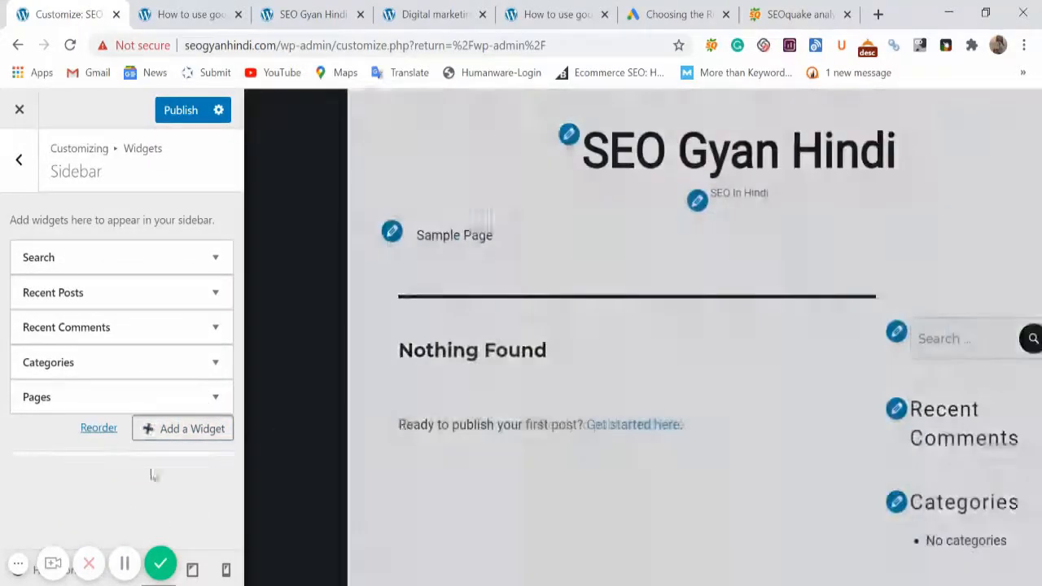
scroll(159, 538, down, 2)
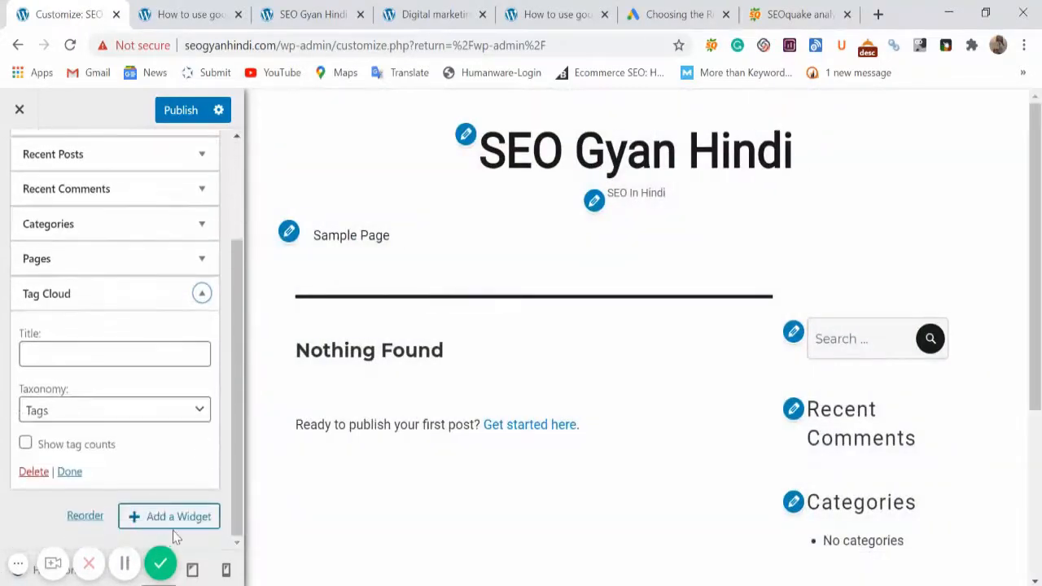
click(184, 118)
Step: Reload the post preview, examine the published sidebar widgets beside the article and return to the Customizer
click(185, 14)
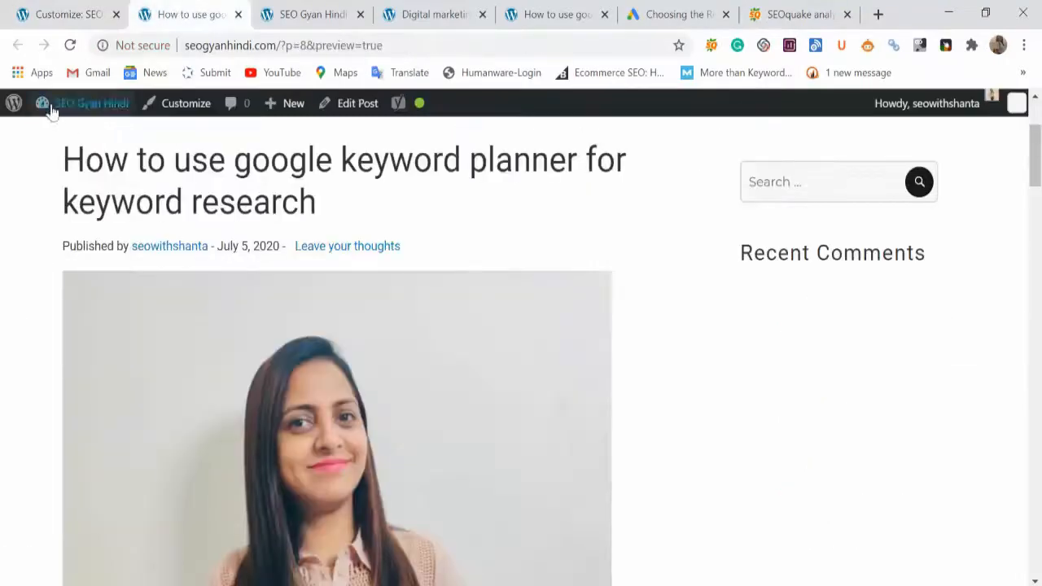
click(70, 45)
click(85, 8)
click(186, 14)
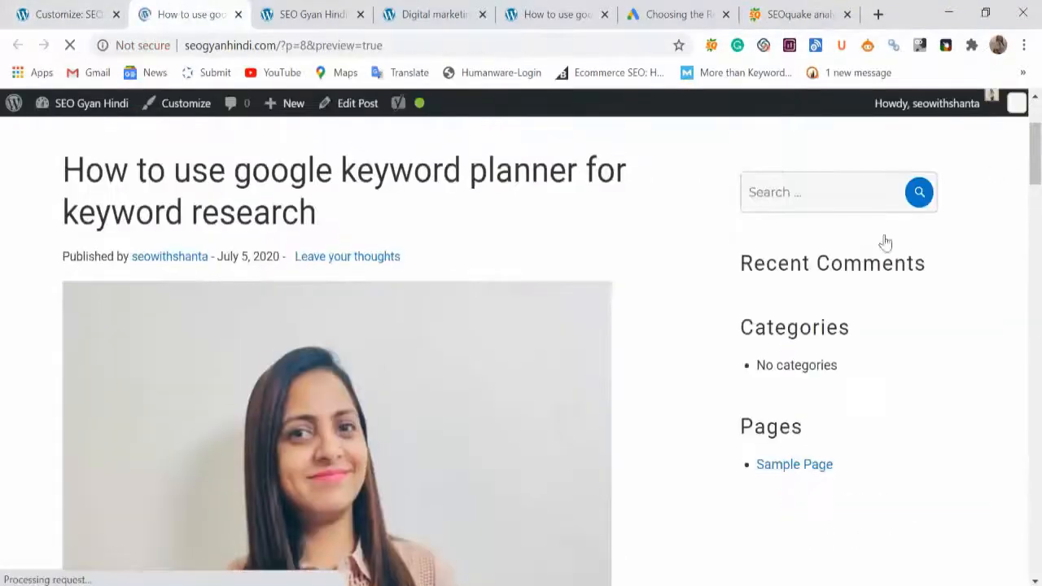
scroll(830, 309, down, 2)
scroll(830, 309, up, 1)
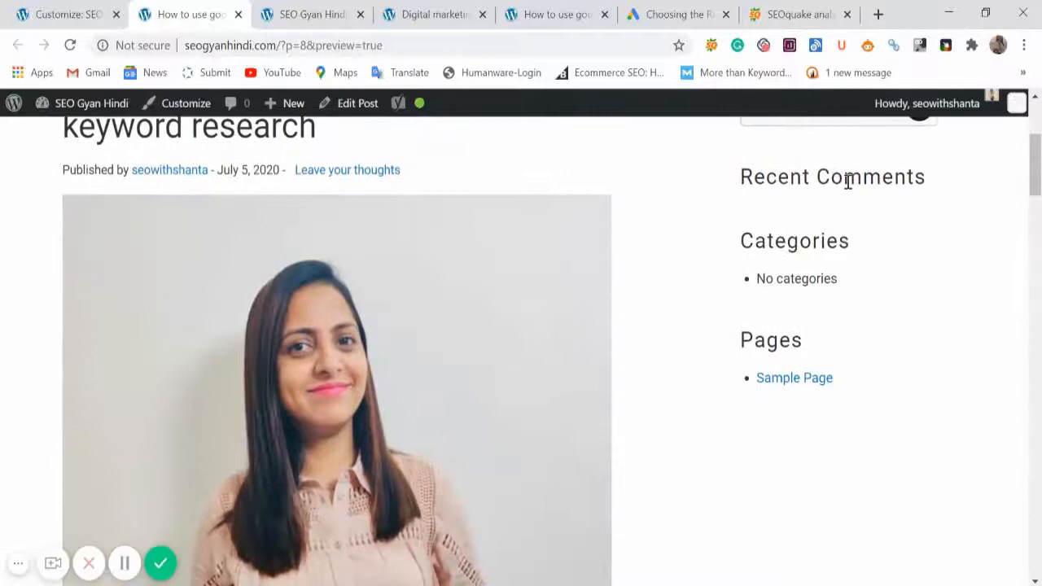
click(61, 14)
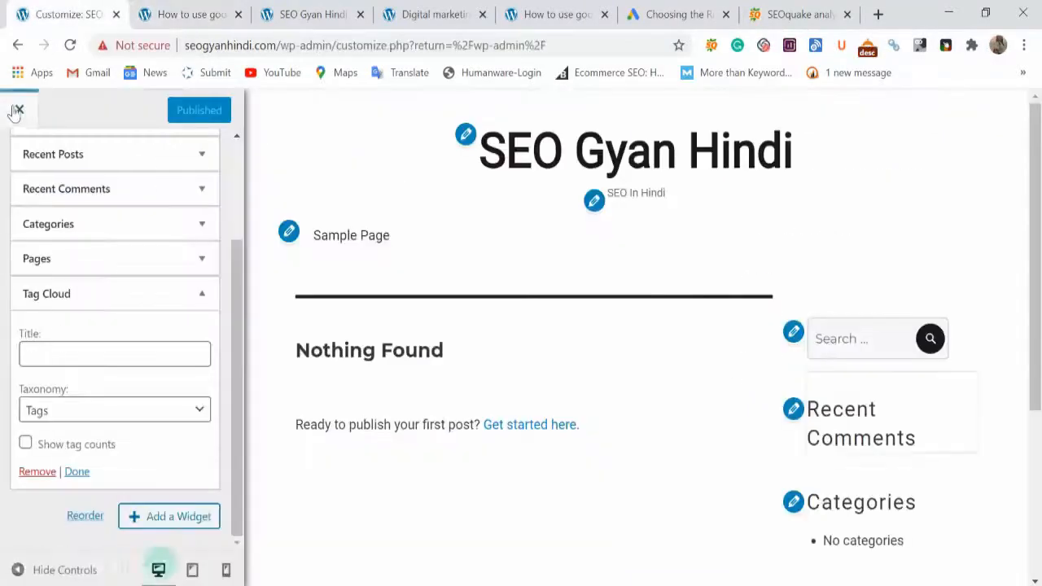
Step: Close the Customizer, open the page for adding new plugins and browse the featured plugins
click(19, 109)
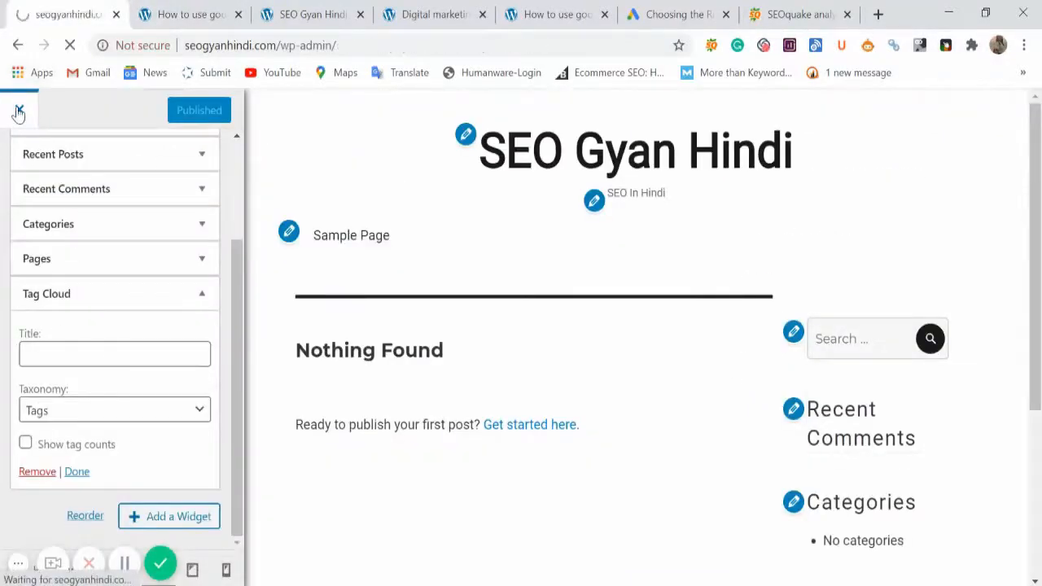
scroll(11, 411, down, 3)
scroll(14, 430, up, 3)
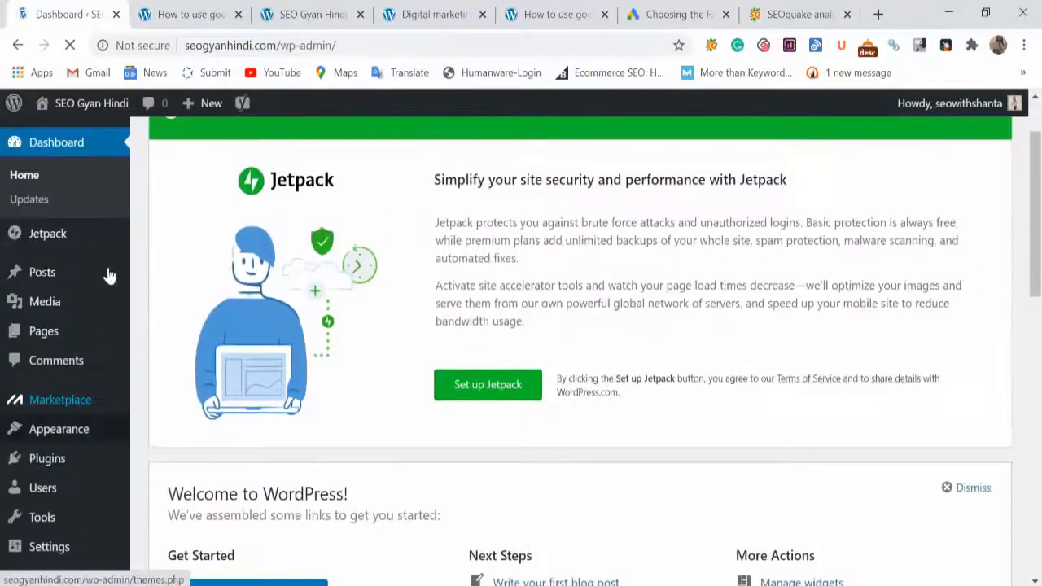
scroll(93, 397, down, 1)
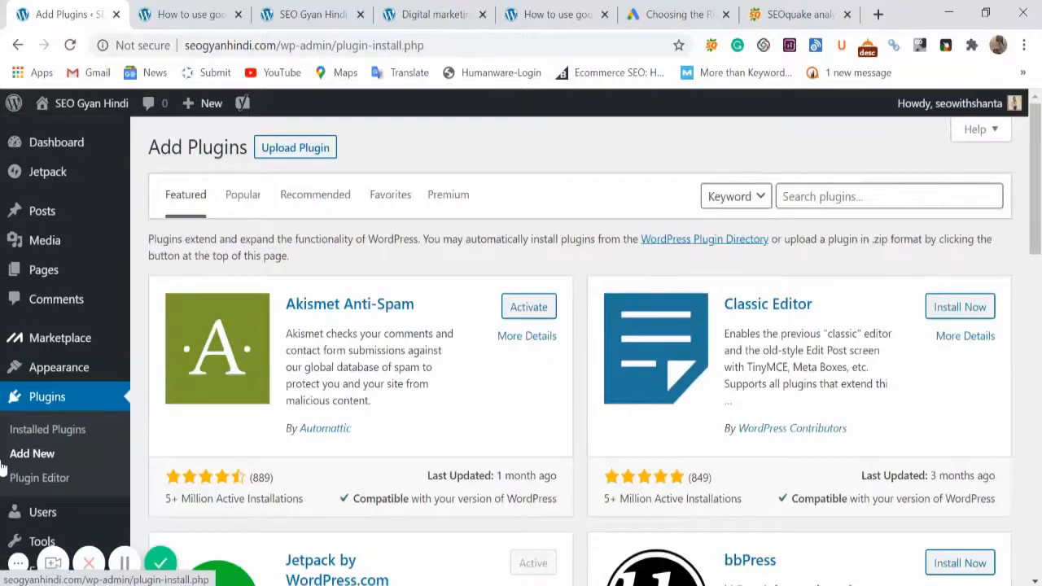
scroll(438, 391, down, 2)
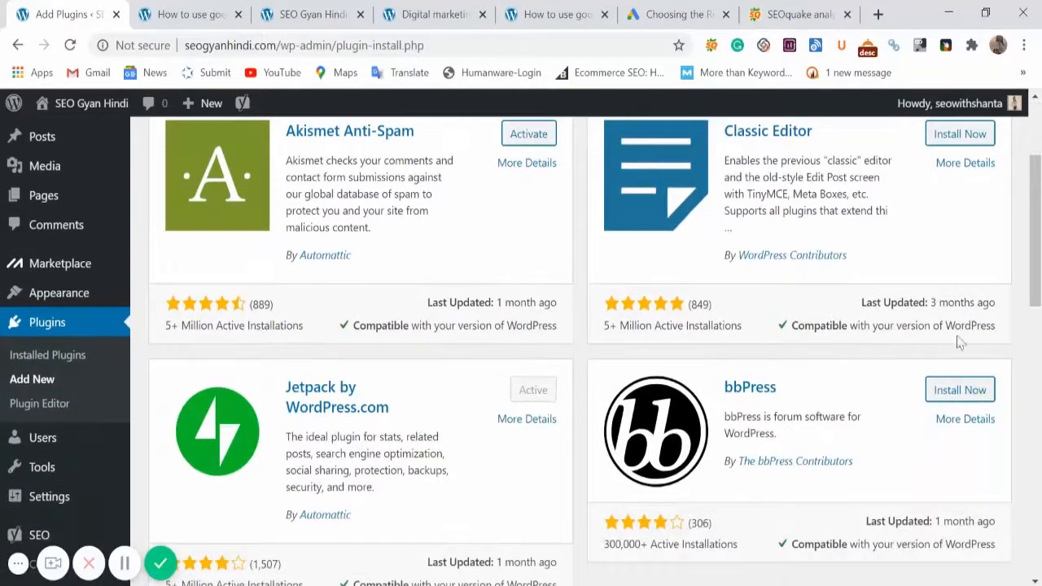
scroll(960, 343, down, 5)
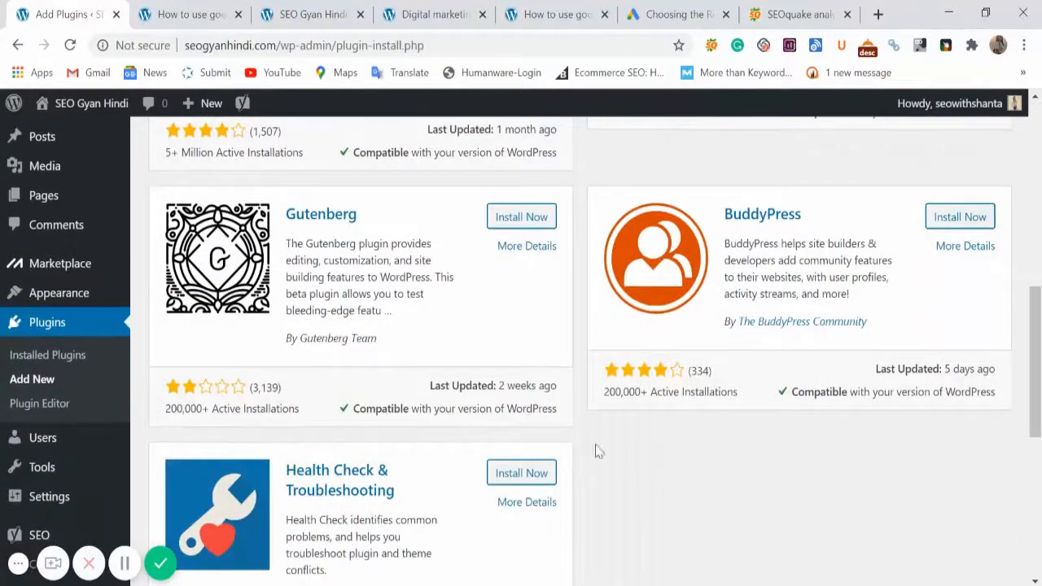
scroll(598, 451, up, 7)
Step: Search the plugin directory for "sassy social share"
click(824, 195)
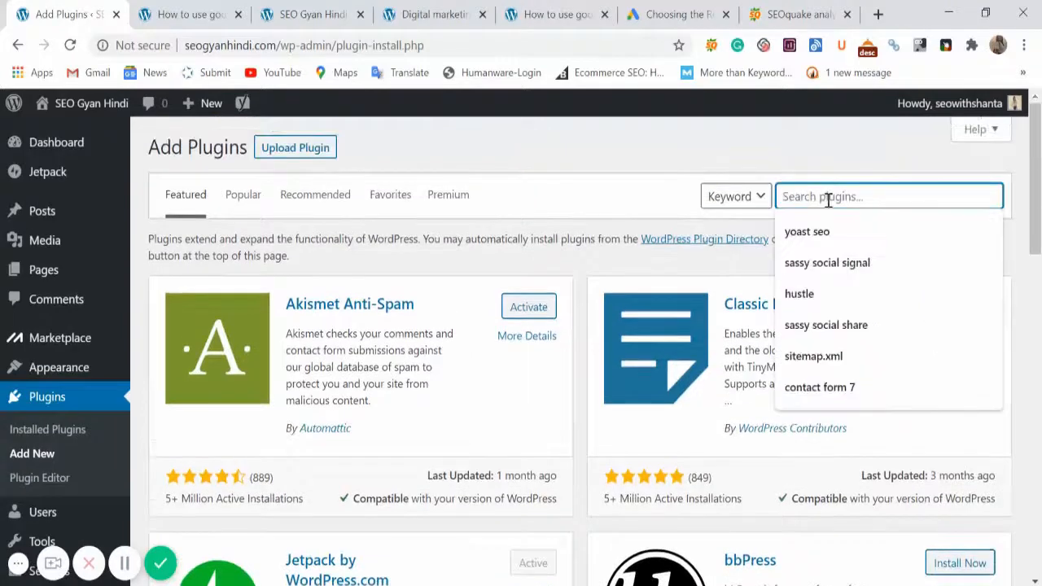
text(sa)
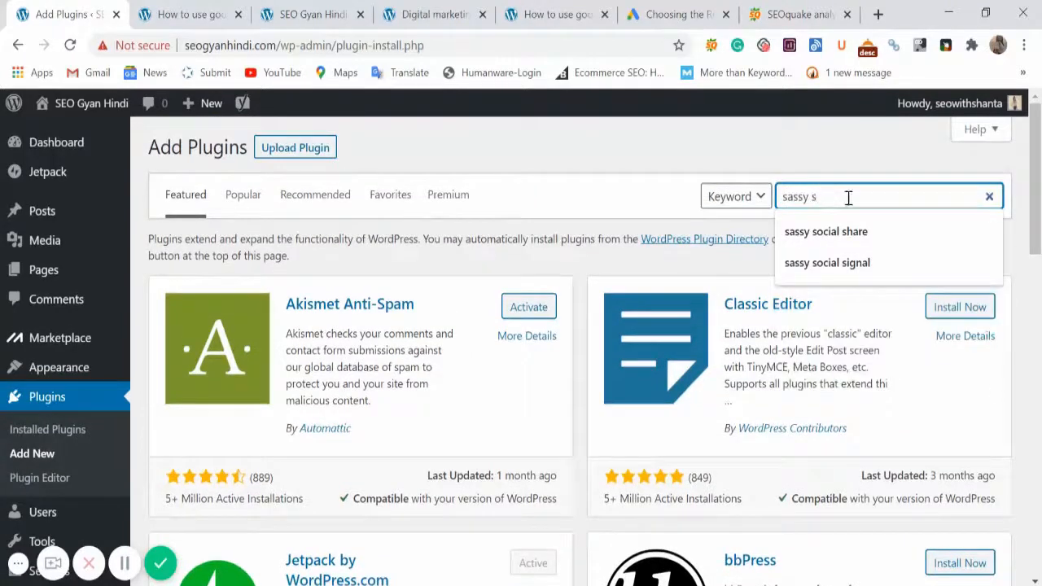
text(ssy s)
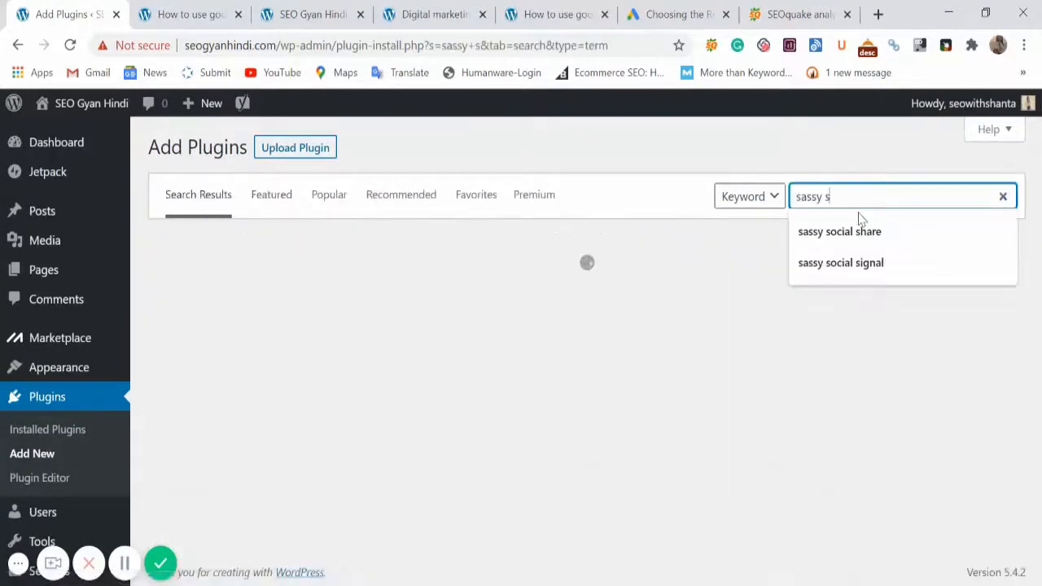
text(ocial signal)
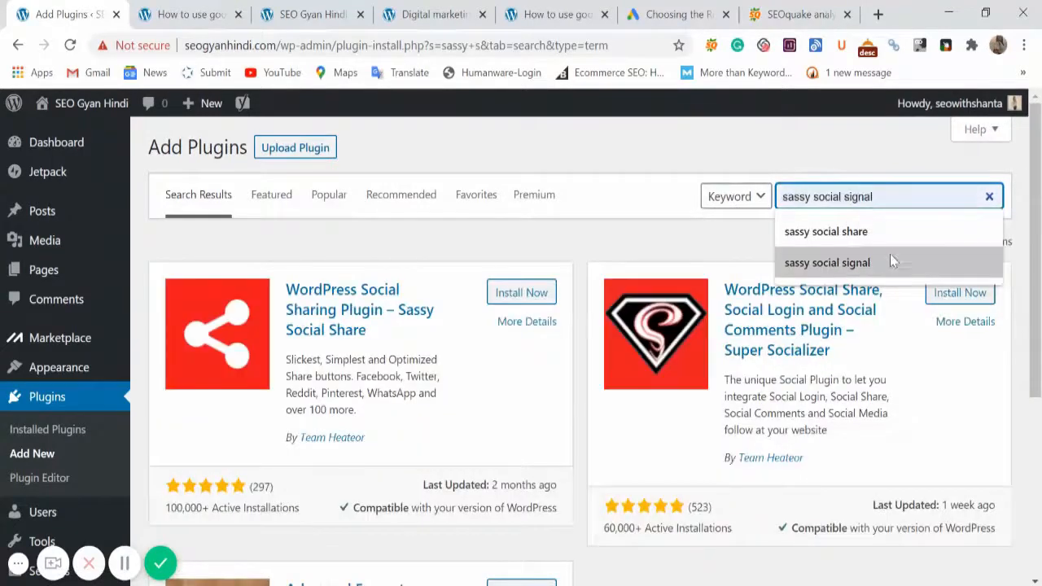
click(881, 239)
click(866, 203)
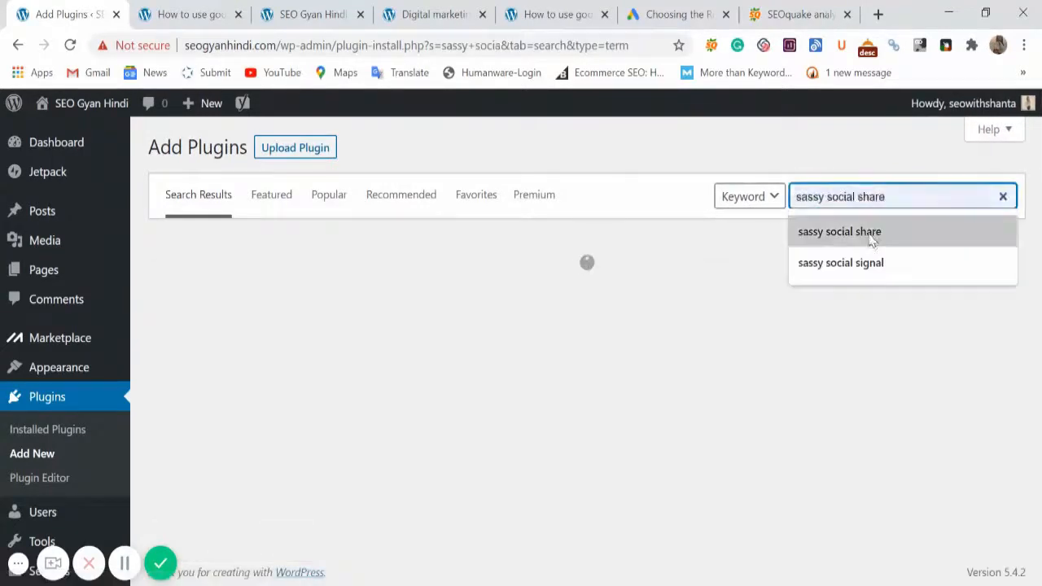
click(874, 236)
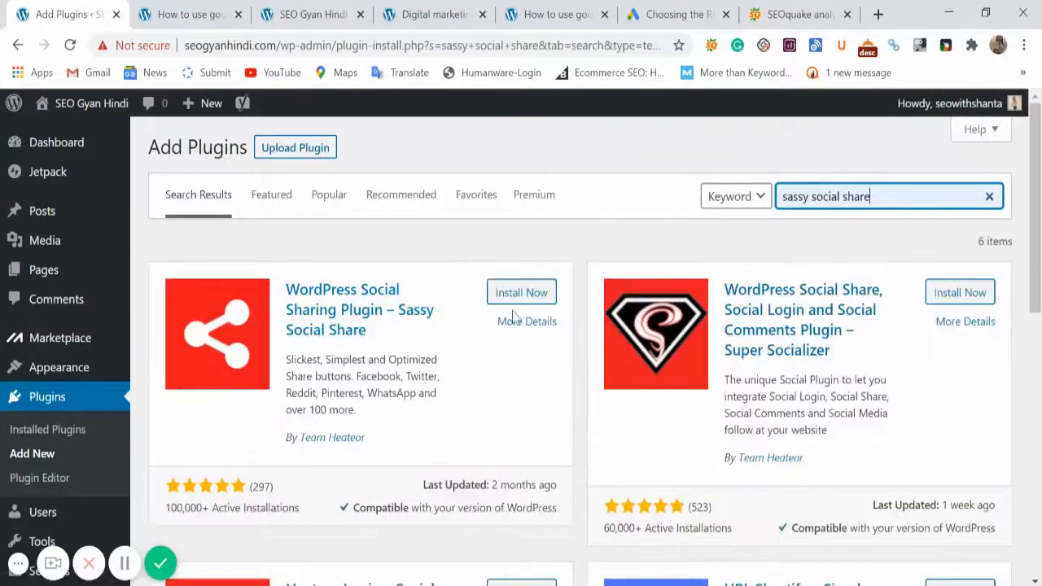
Step: Install and activate the Sassy Social Share plugin, viewing the share buttons on the open digital marketing article during installation
click(526, 293)
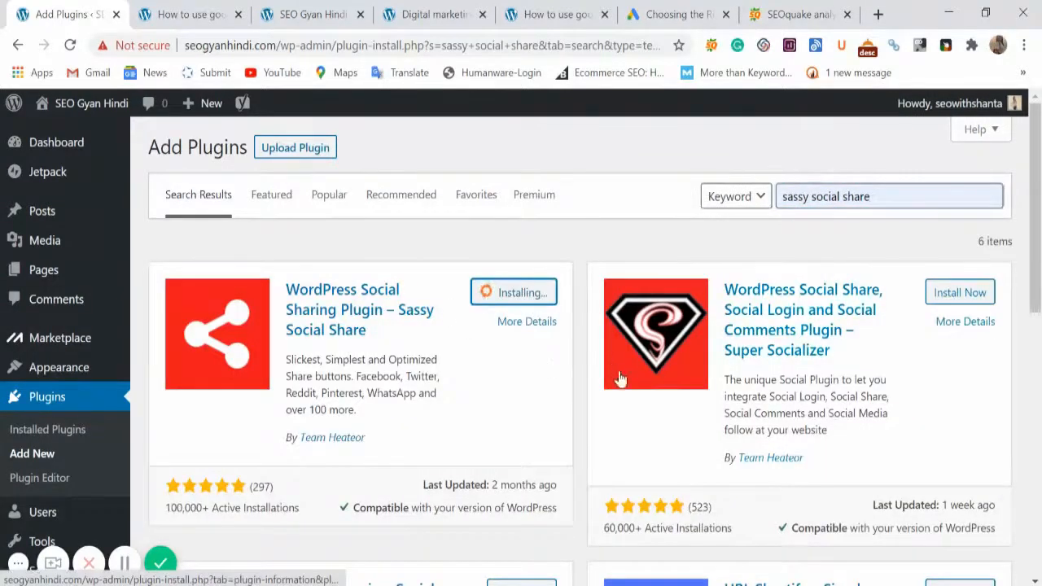
click(444, 14)
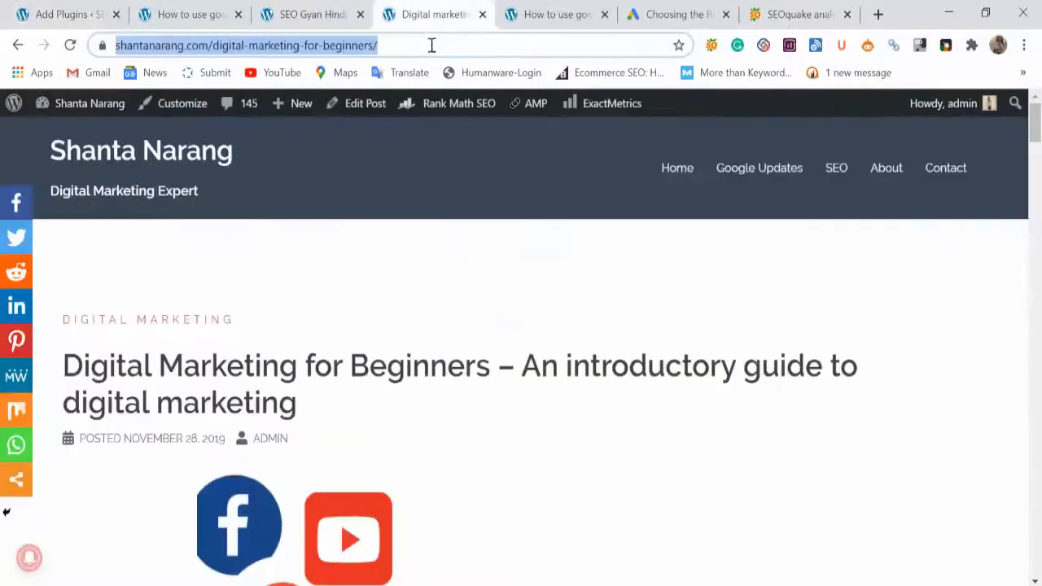
scroll(388, 396, down, 5)
scroll(295, 312, up, 2)
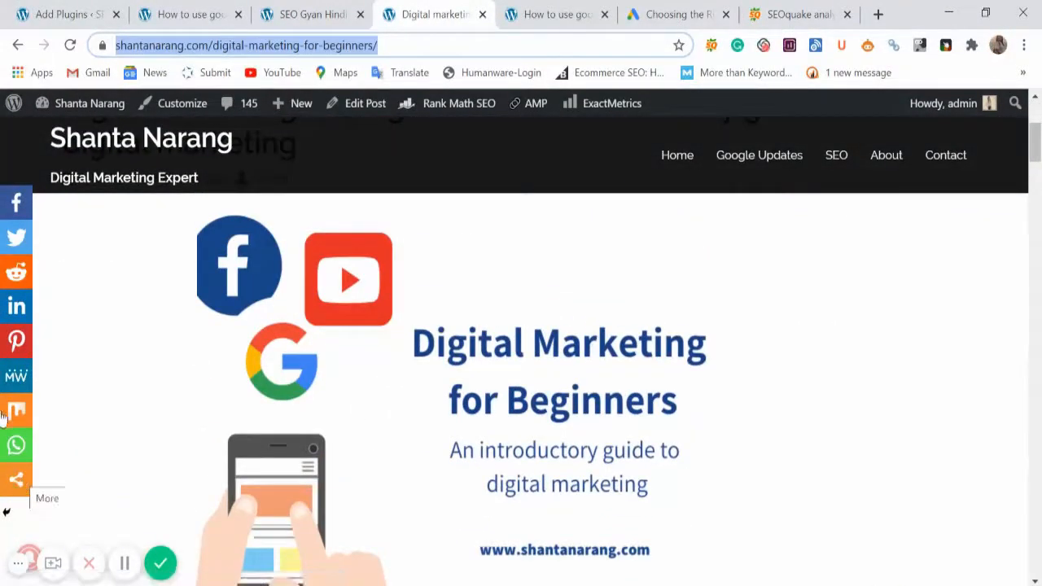
click(69, 14)
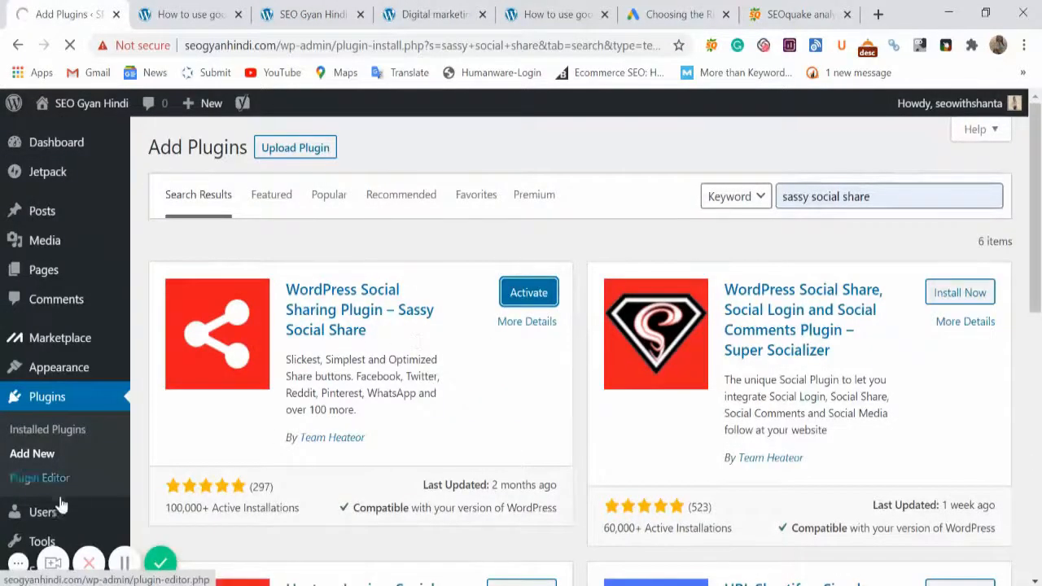
Step: Open the form for adding a new user and examine its fields, including the role and notification options
scroll(169, 465, down, 2)
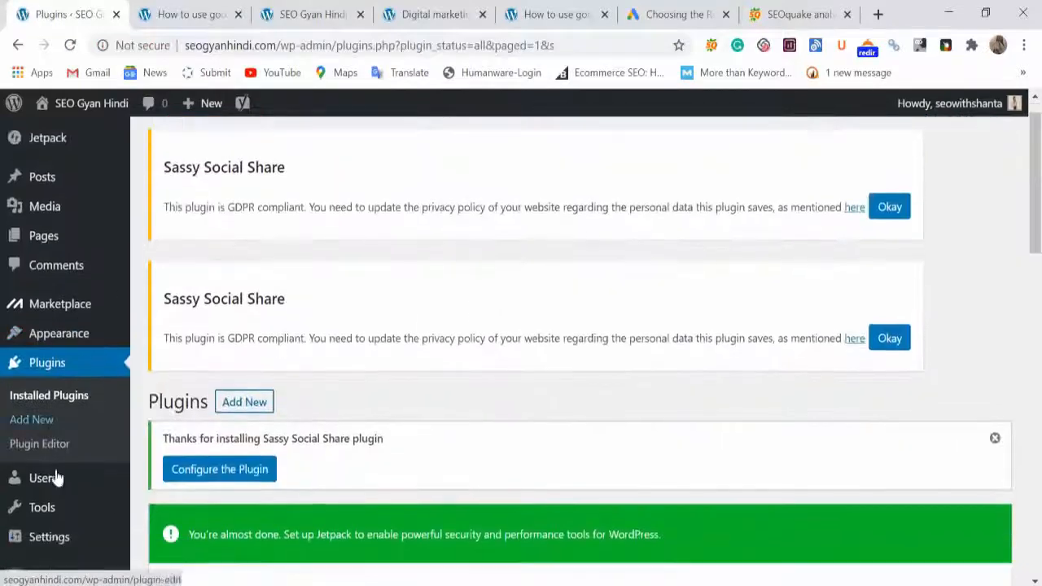
scroll(46, 460, down, 2)
mouse_move(54, 418)
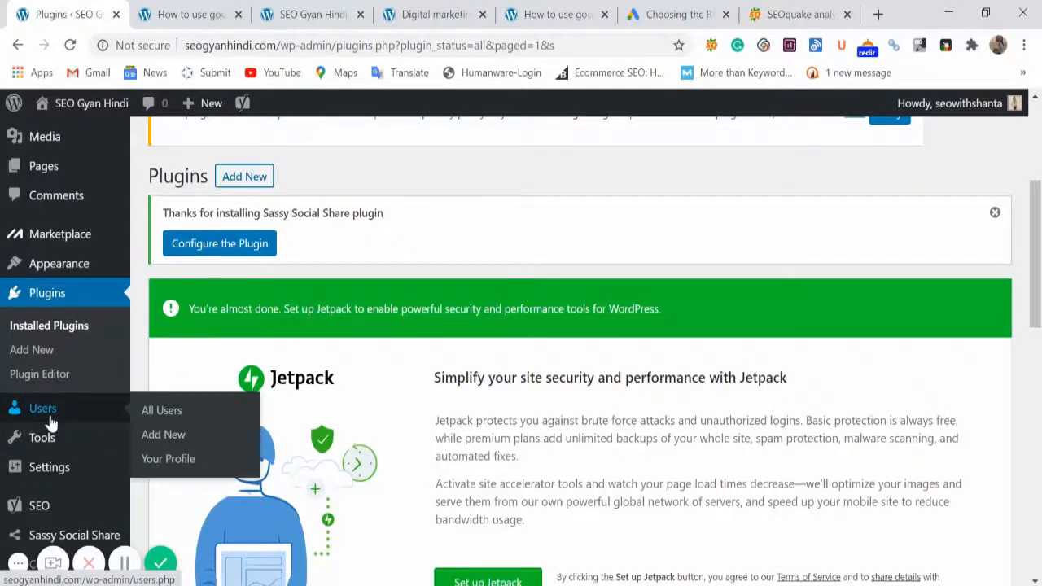
click(171, 440)
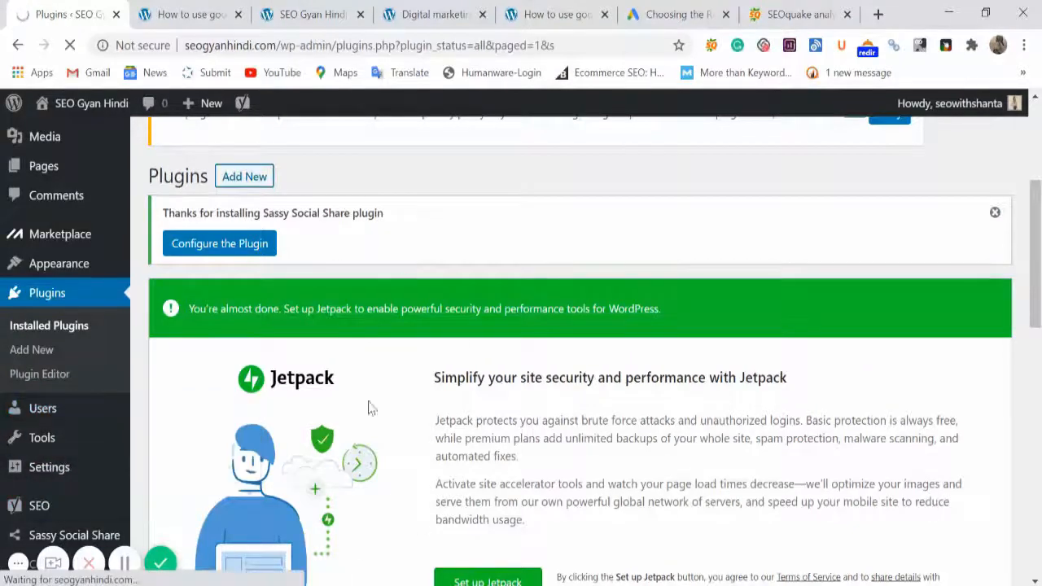
scroll(495, 418, down, 4)
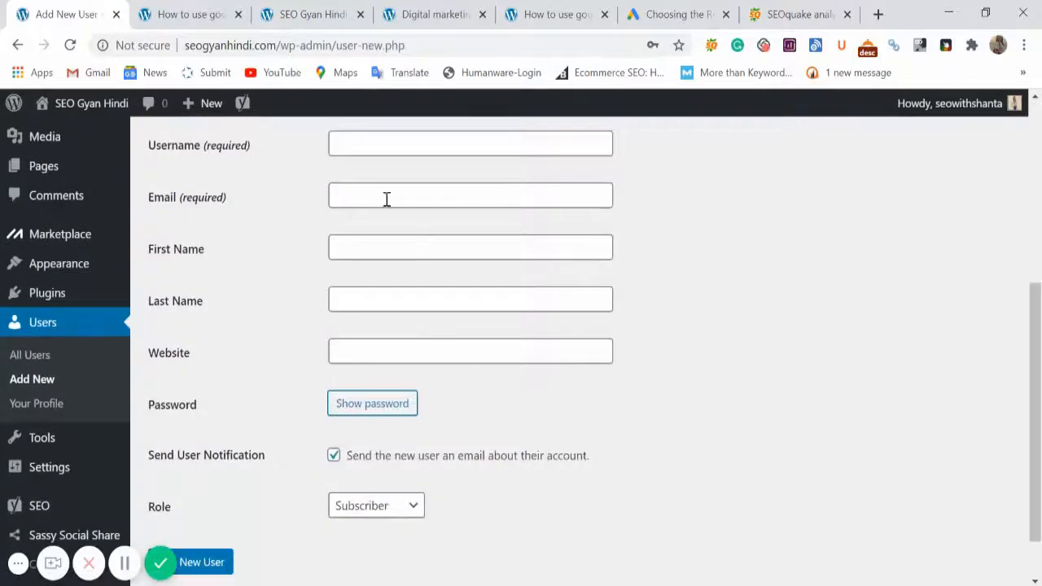
scroll(374, 358, down, 1)
scroll(374, 358, up, 2)
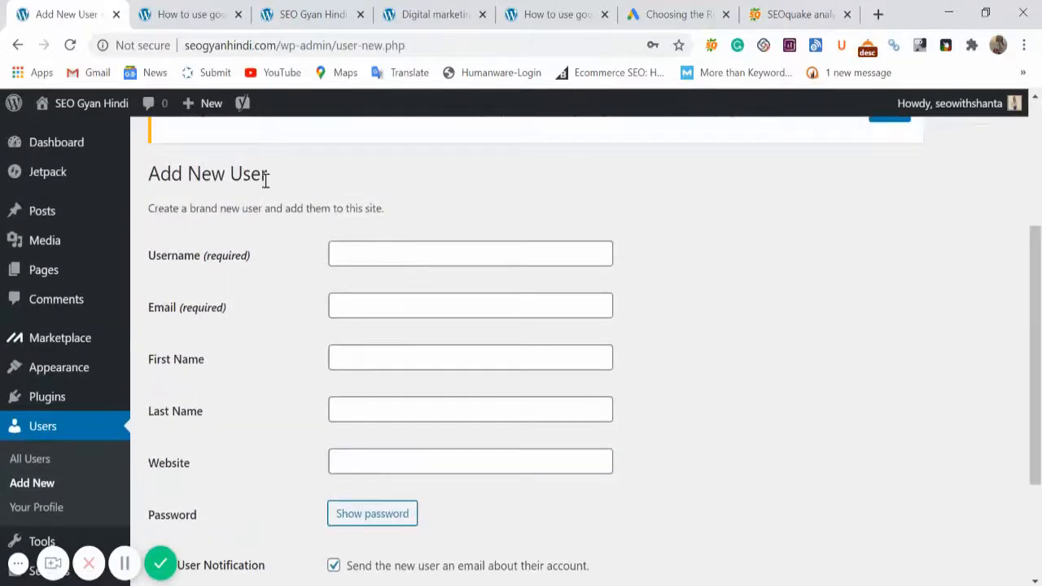
Step: Return to the installed plugins list and review its entries, then the SEO and Sassy Social Share admin sections
click(18, 46)
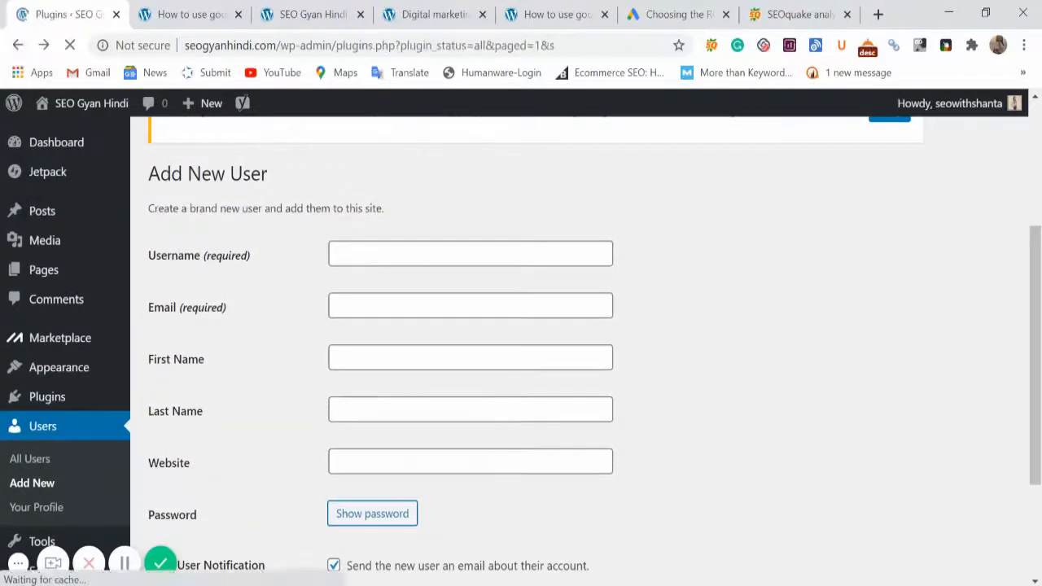
scroll(451, 399, down, 5)
scroll(38, 419, down, 4)
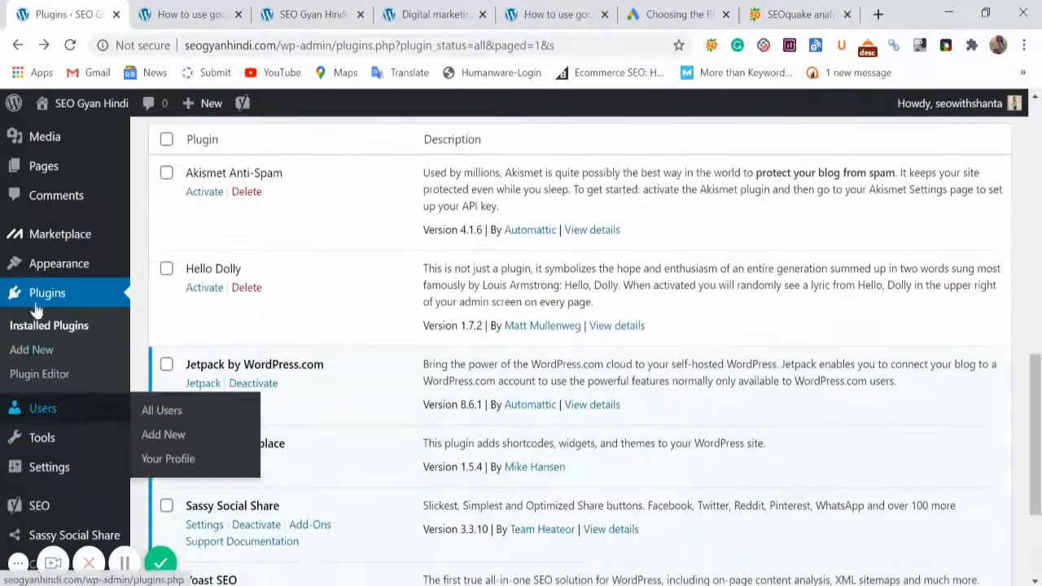
mouse_move(69, 474)
mouse_move(61, 507)
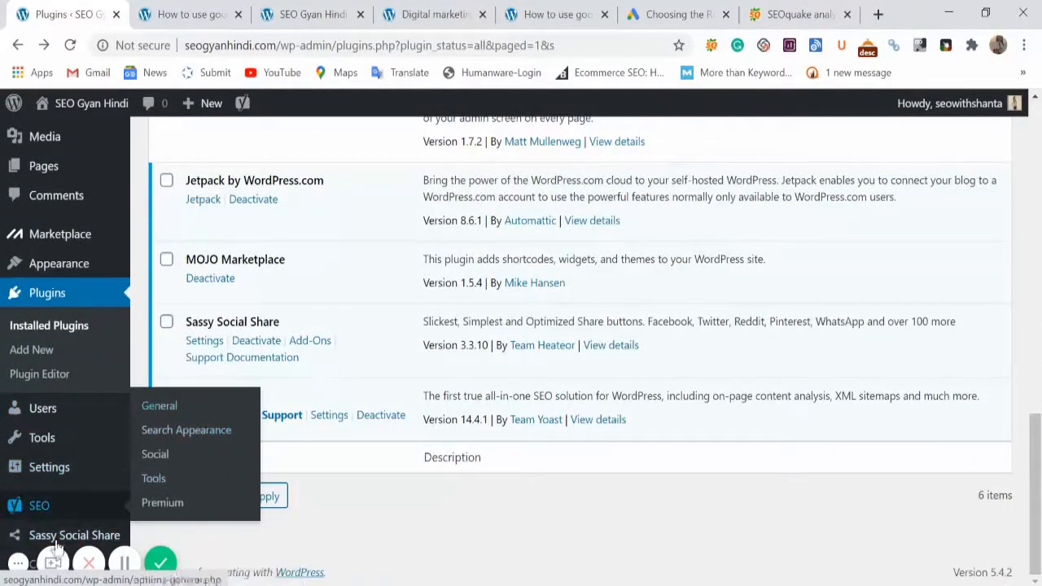
mouse_move(65, 540)
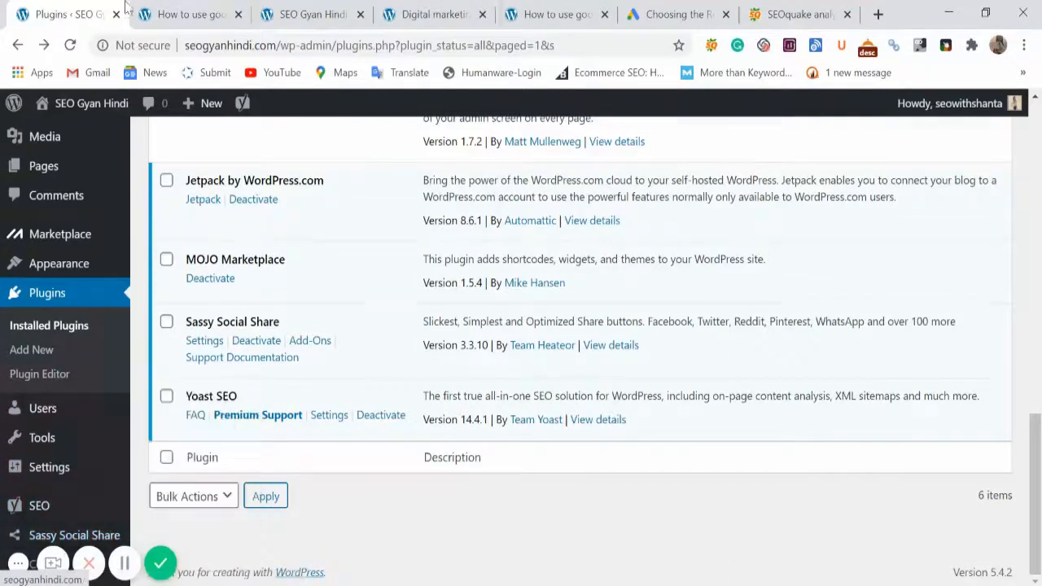
Step: Reload the keyword planner post preview, examine the social share buttons beside the article and return to the plugins page
click(188, 14)
click(71, 48)
click(88, 10)
click(167, 11)
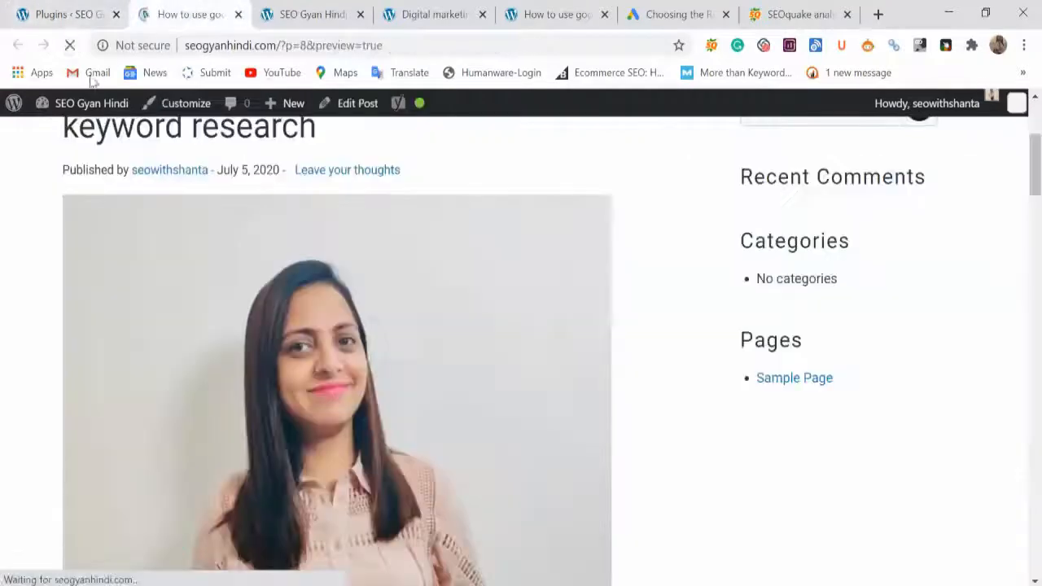
scroll(5, 326, down, 2)
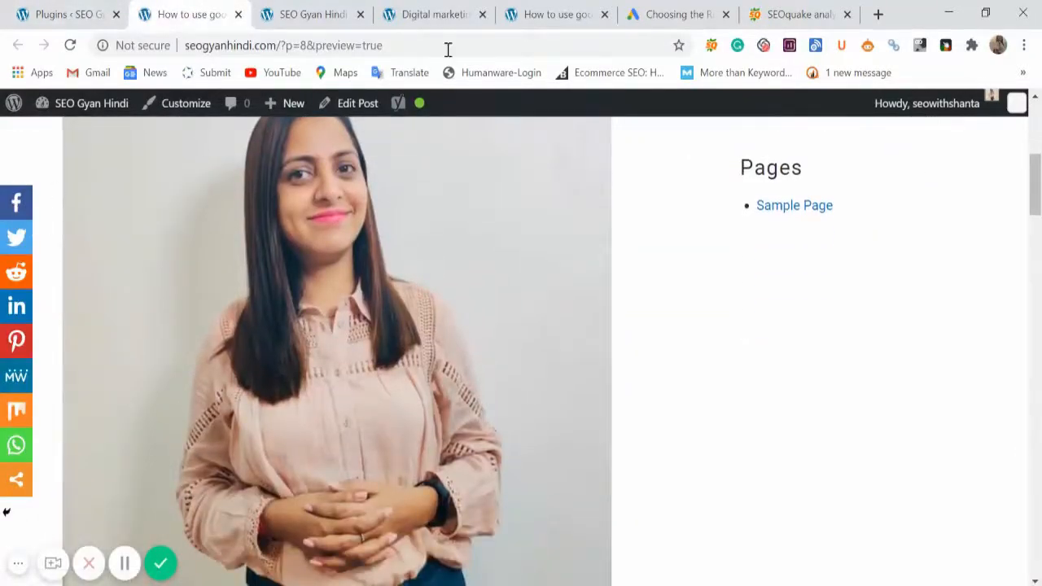
click(69, 11)
scroll(95, 383, up, 10)
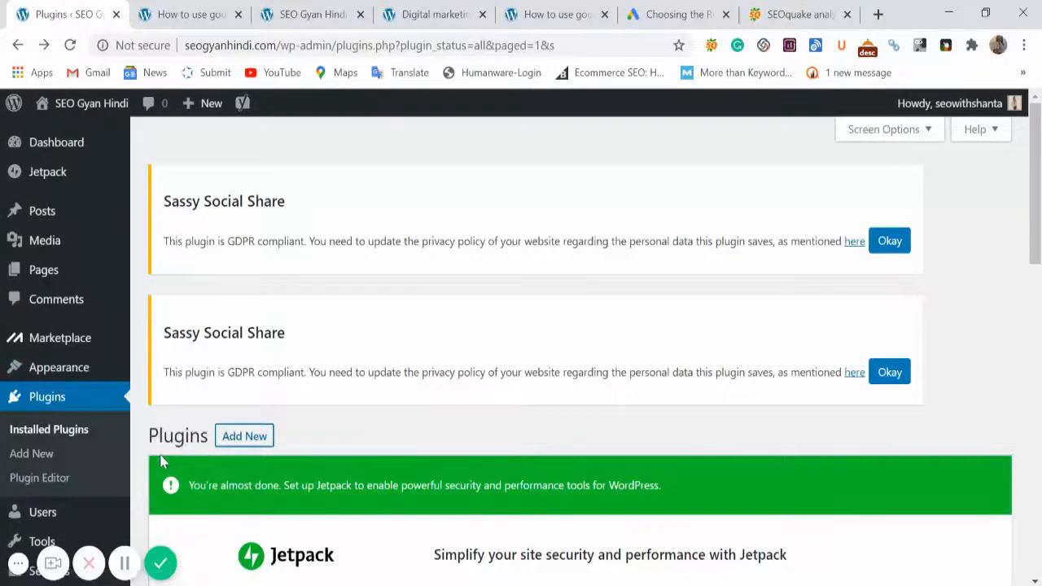
Step: Open the Dashboard home and look over the WordPress admin sections from Posts and Media to Plugins
mouse_move(67, 262)
mouse_move(57, 234)
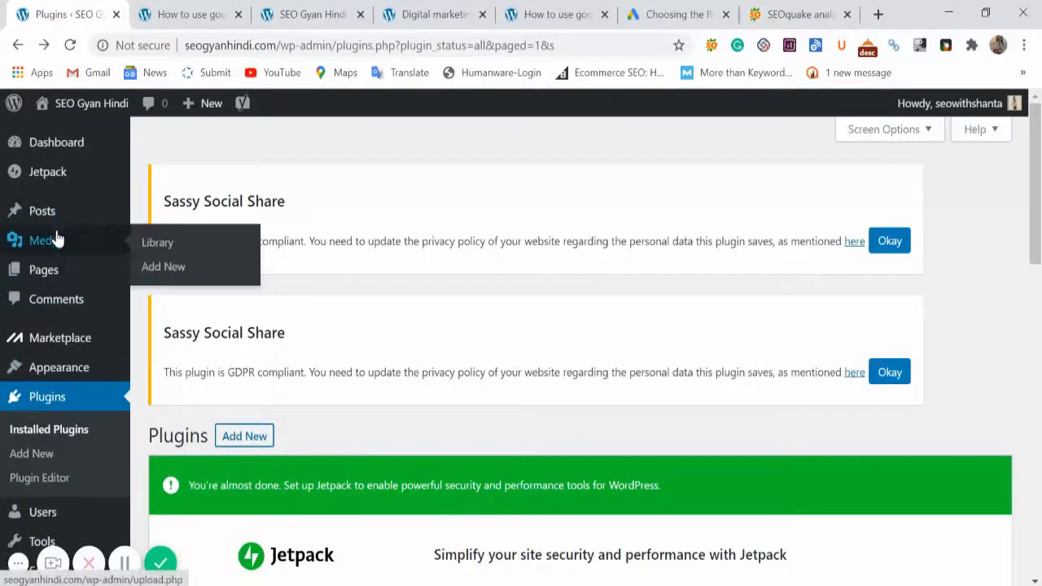
scroll(82, 424, down, 3)
scroll(65, 293, up, 1)
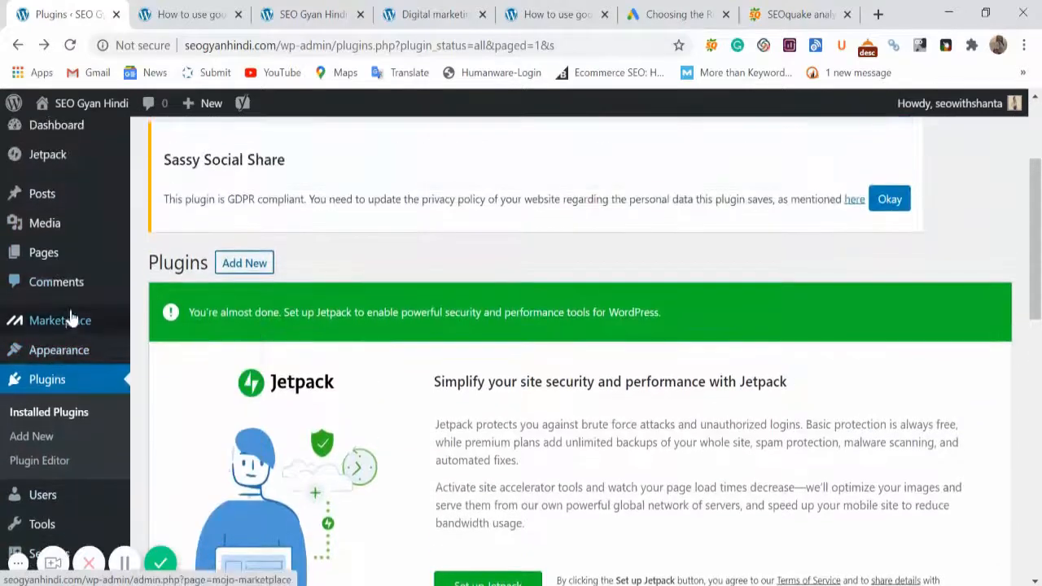
scroll(73, 259, up, 1)
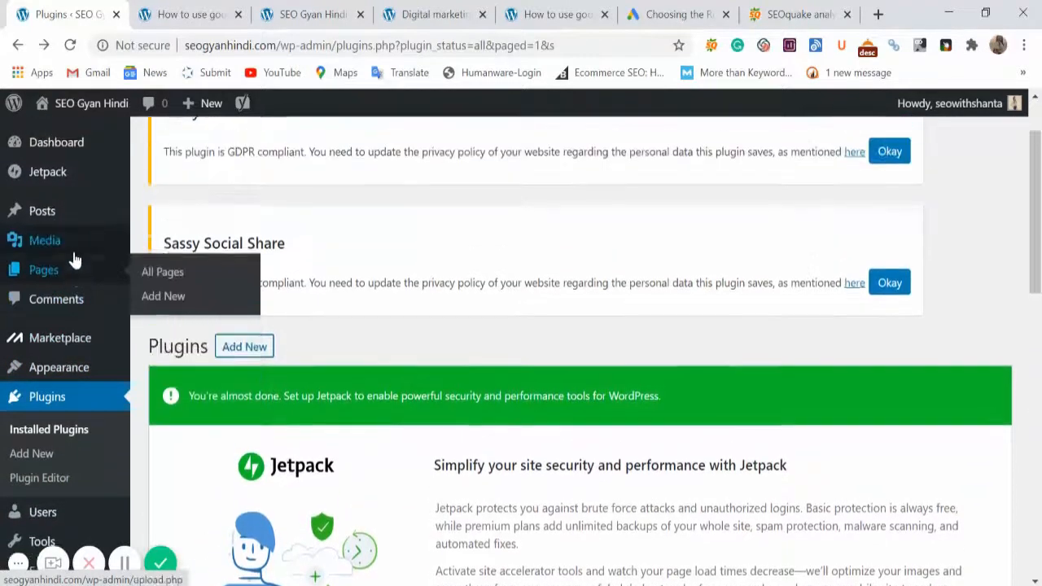
scroll(74, 259, up, 1)
click(65, 144)
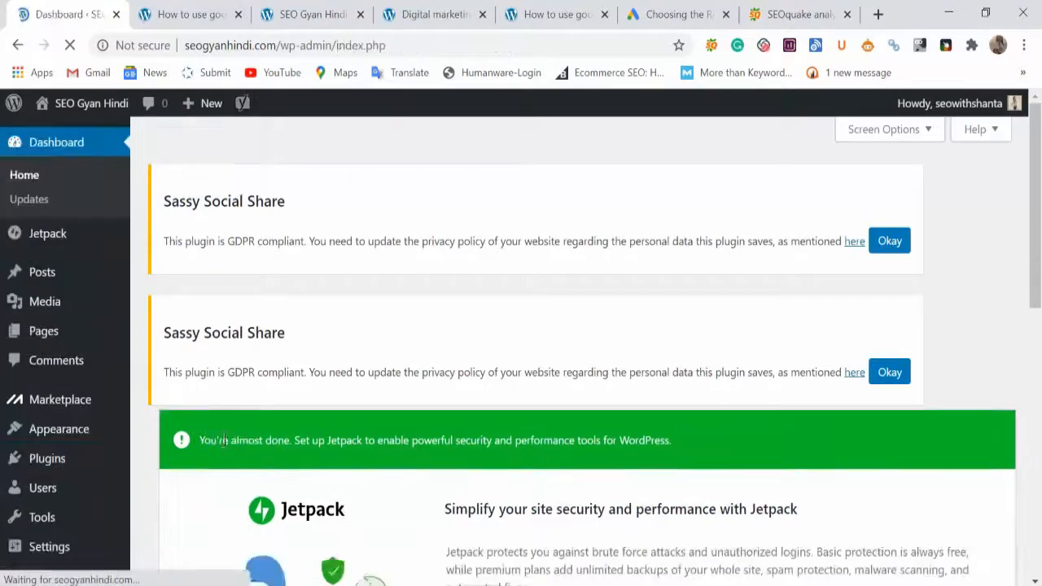
scroll(411, 402, down, 3)
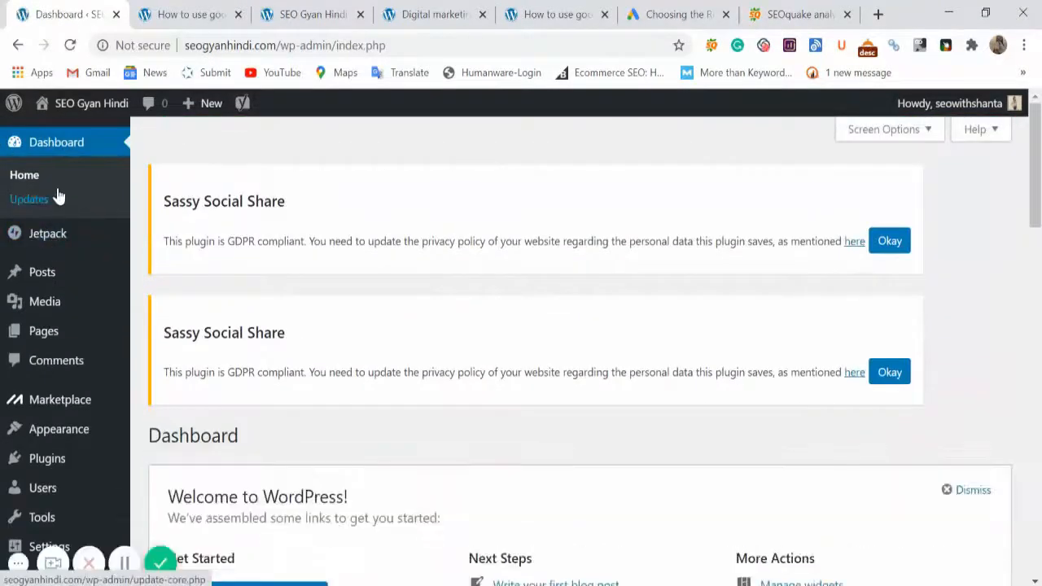
mouse_move(65, 297)
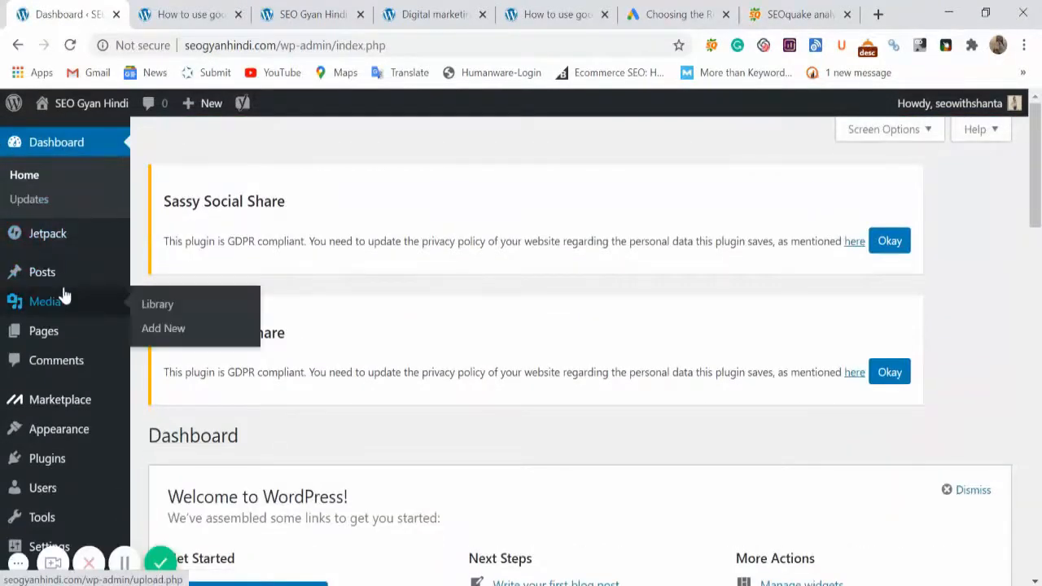
scroll(84, 367, down, 1)
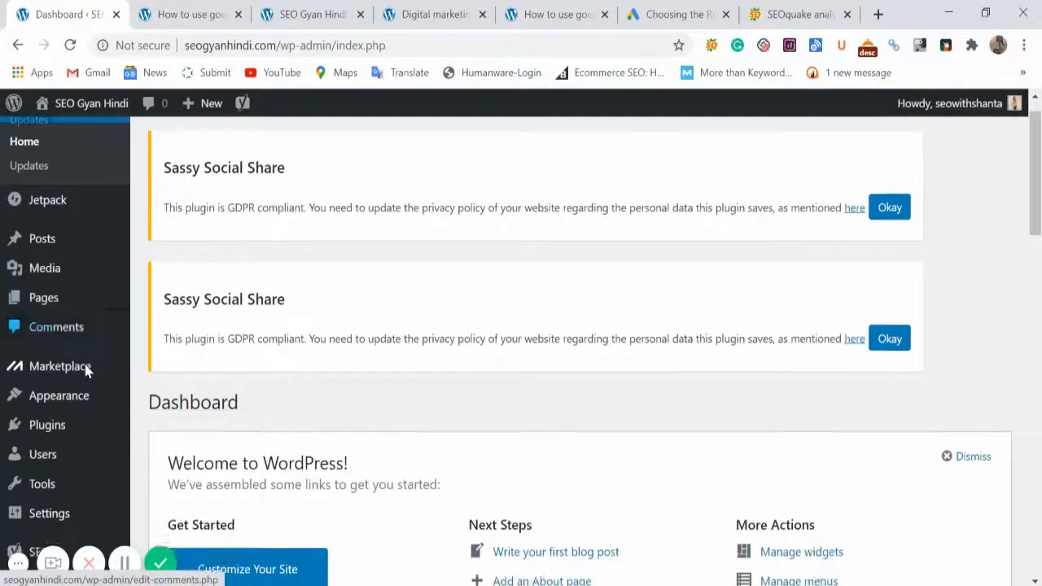
mouse_move(86, 373)
scroll(85, 373, down, 4)
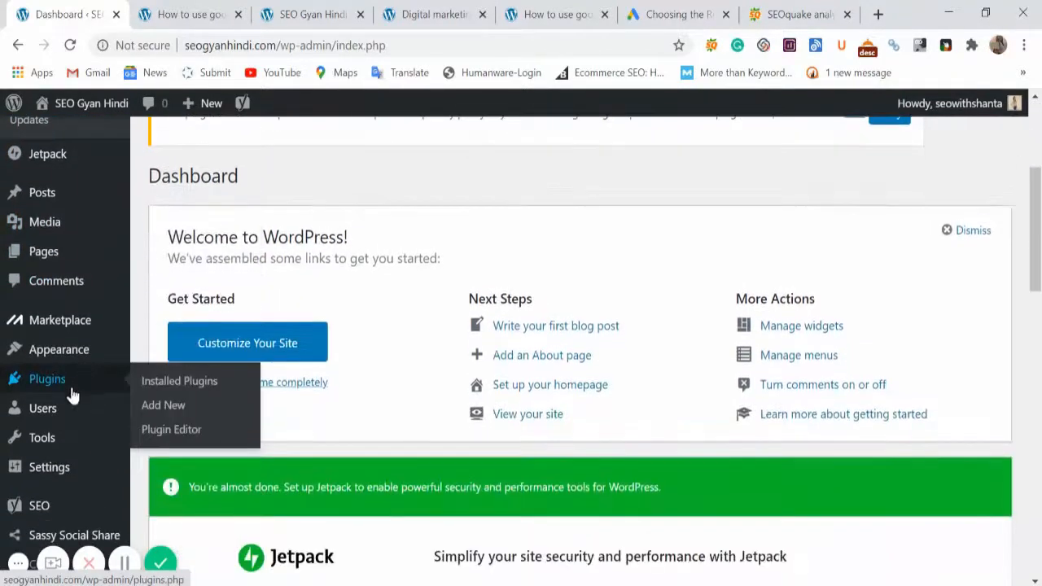
Step: Open the post categories page and add a category named SEO with the slug seo and no parent
scroll(89, 489, down, 4)
scroll(47, 298, up, 10)
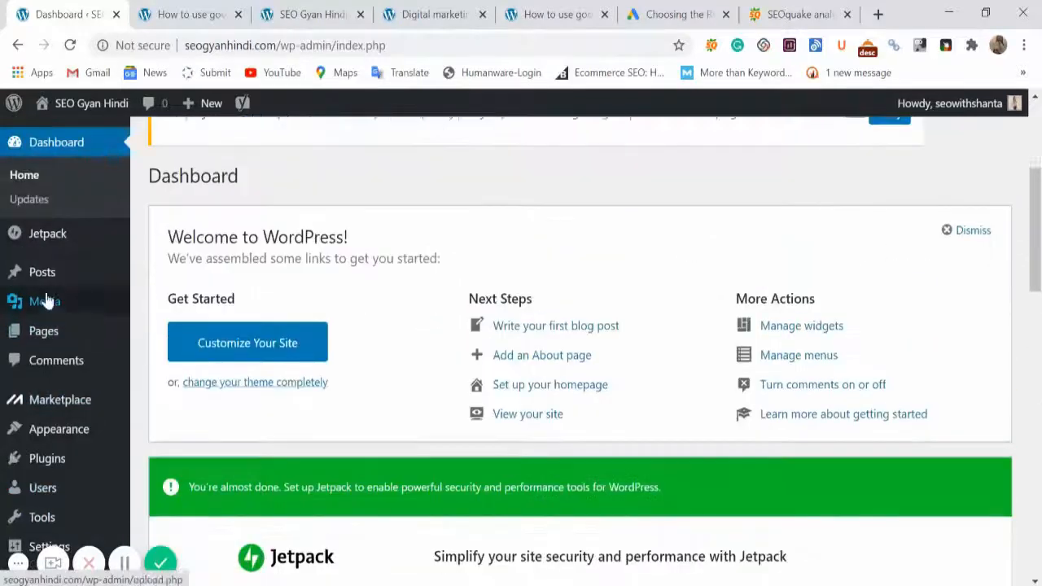
mouse_move(47, 277)
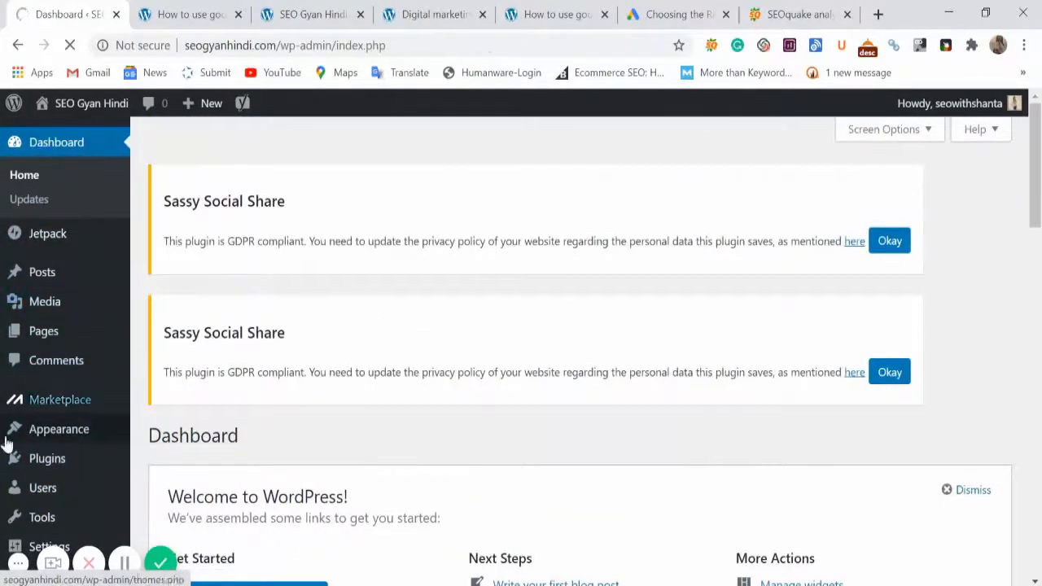
scroll(310, 396, down, 3)
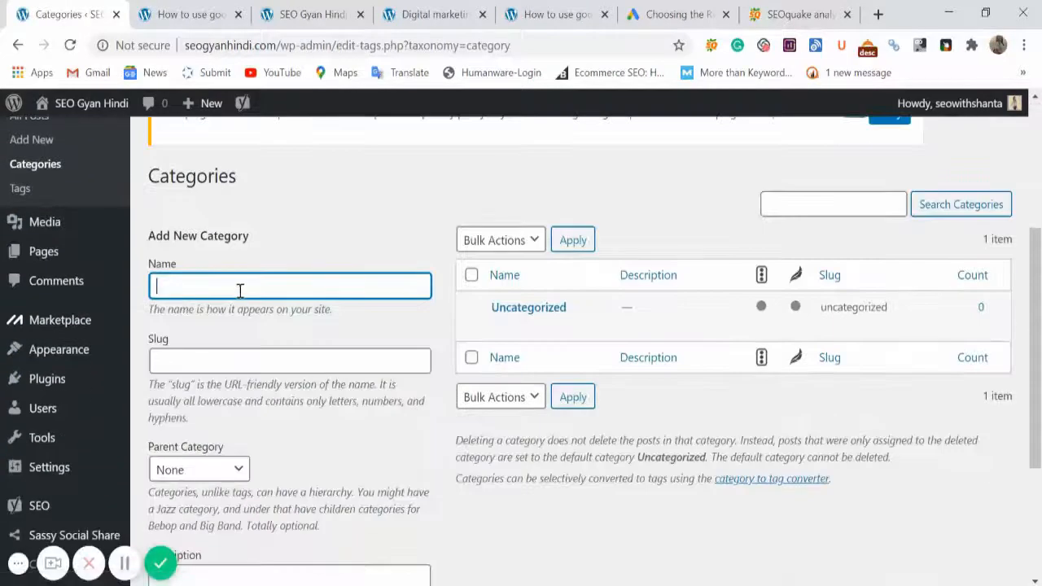
text(SEO)
click(174, 363)
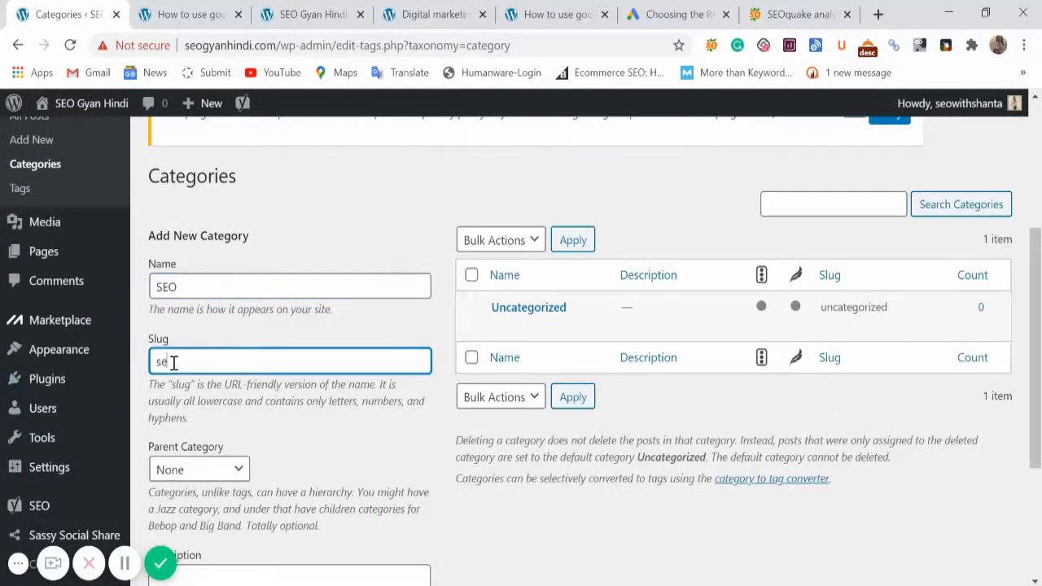
scroll(288, 472, down, 2)
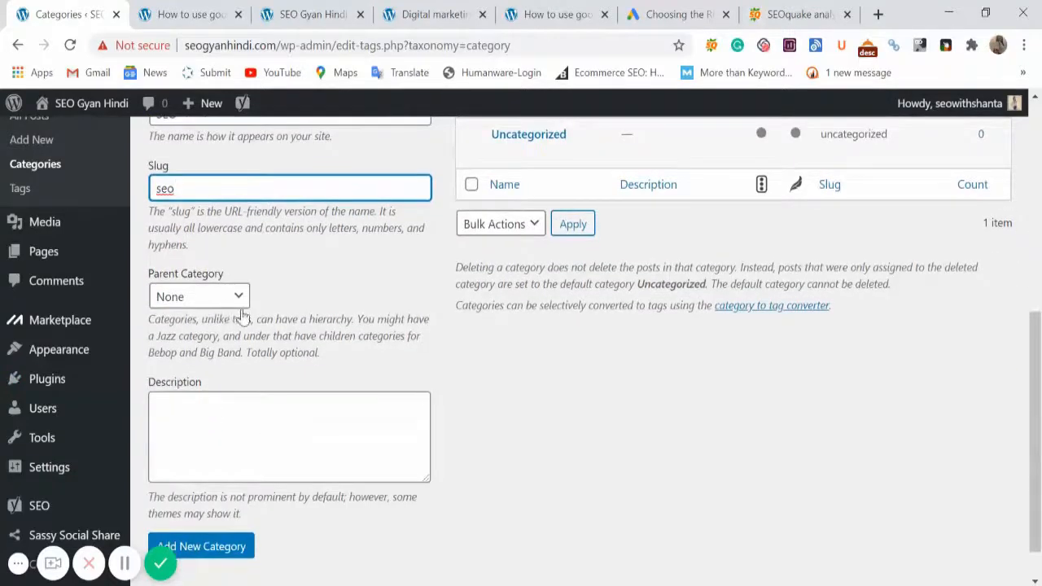
scroll(209, 504, down, 1)
click(207, 500)
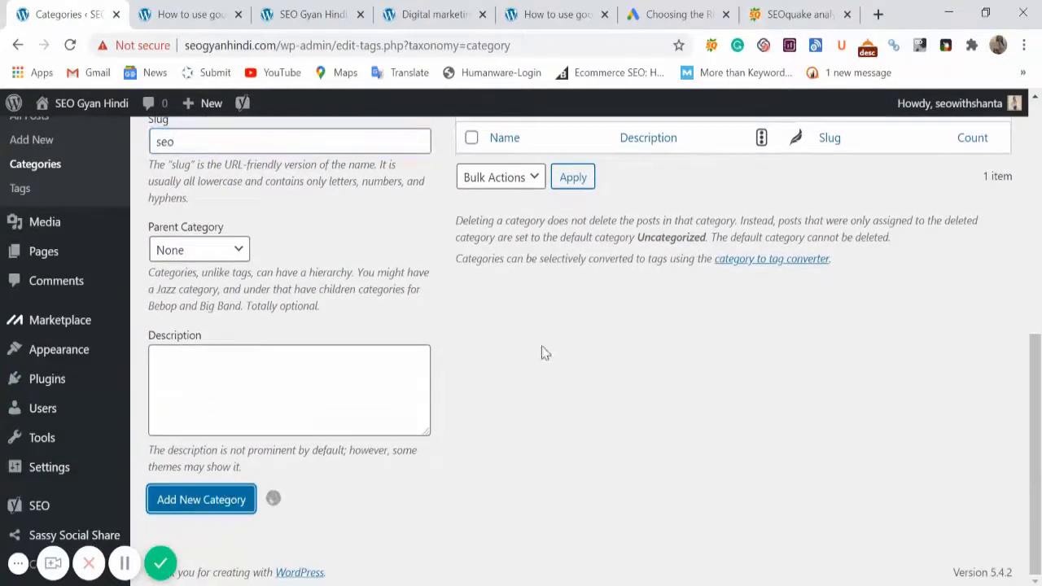
Step: Add a second post category named SMO with no parent category
scroll(423, 358, up, 3)
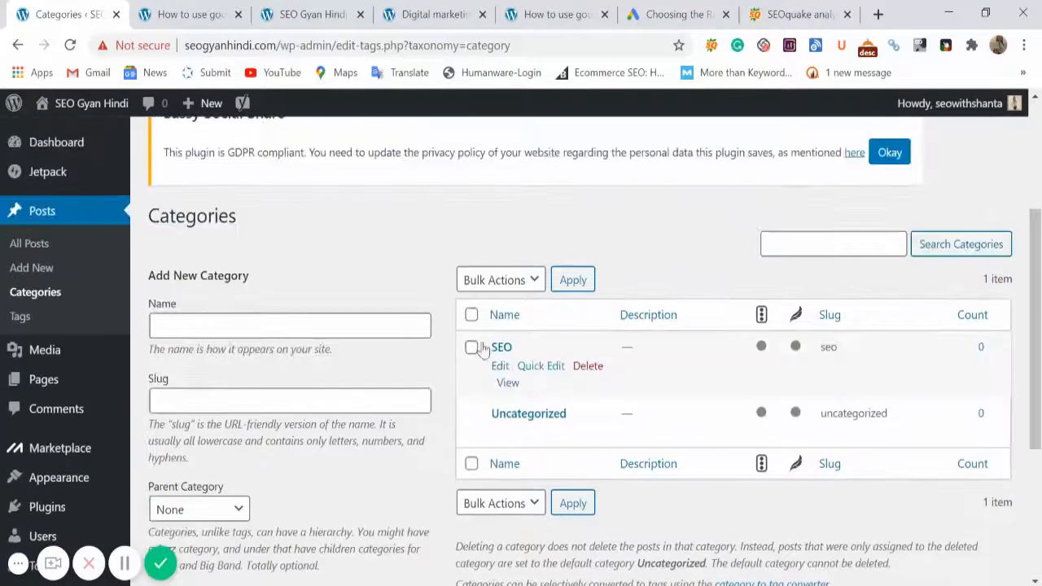
click(200, 320)
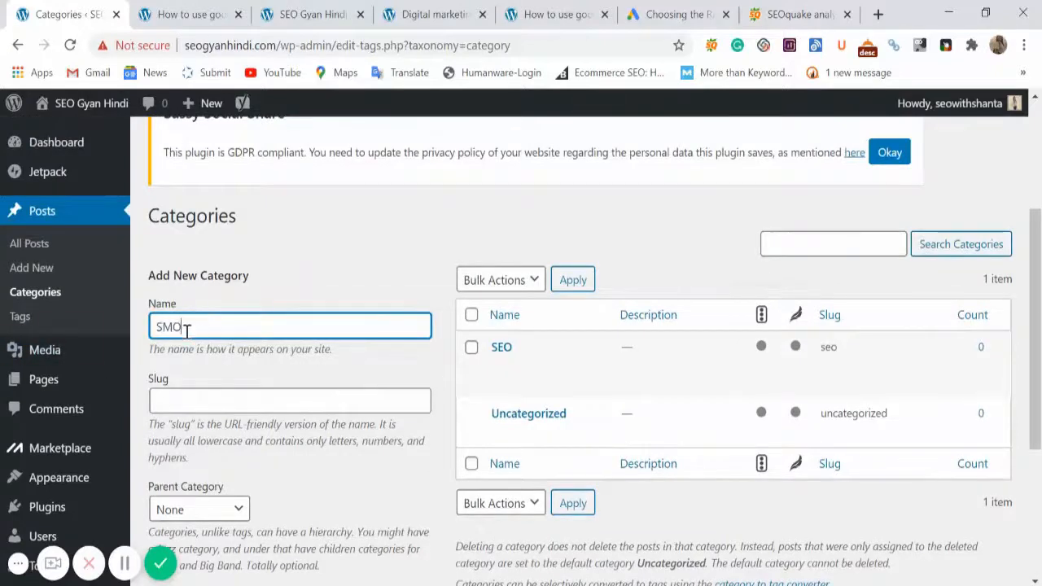
scroll(205, 449, down, 3)
click(187, 501)
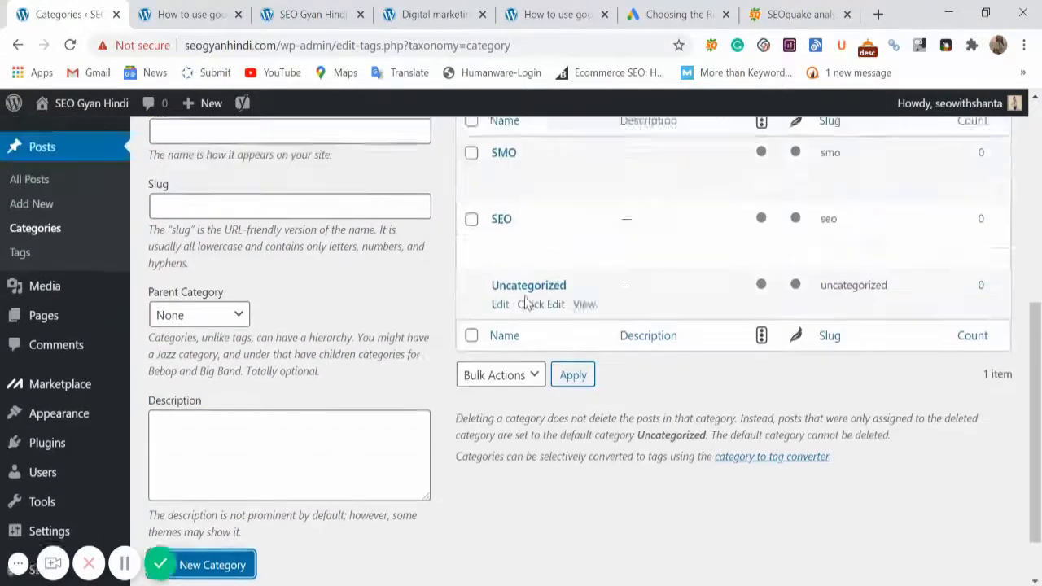
Step: Add a third post category named PPC with no parent category
scroll(530, 302, up, 2)
click(283, 324)
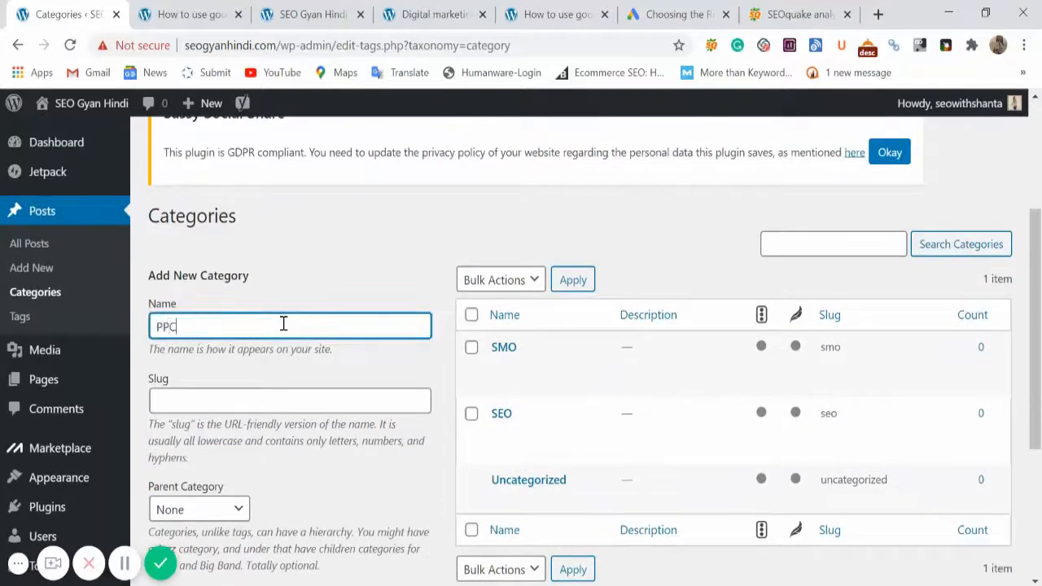
scroll(244, 391, down, 3)
click(209, 500)
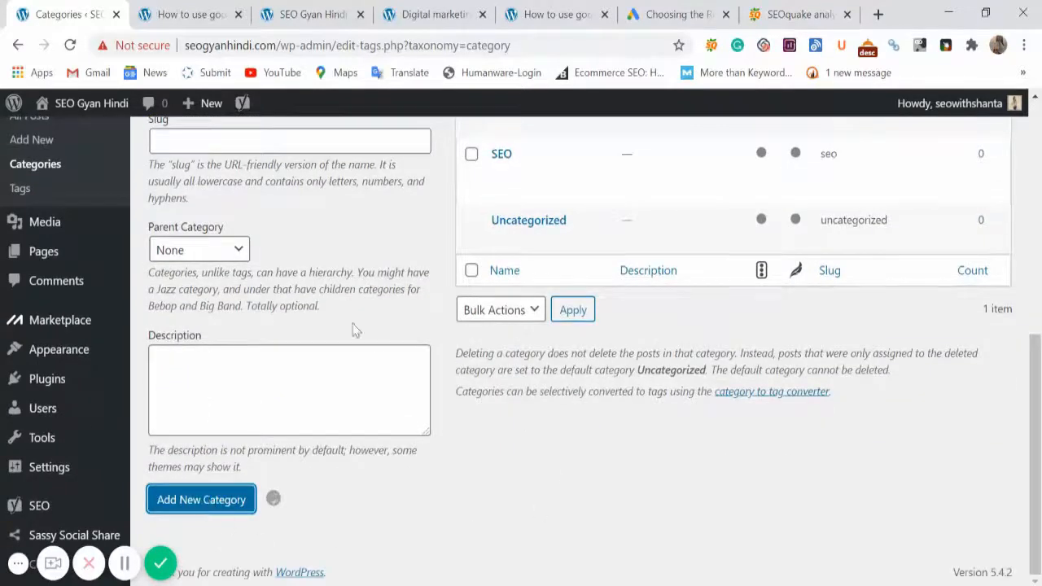
Step: Look at the Tags page, then open the keyword planner post for editing from the list of all posts
scroll(350, 324, up, 3)
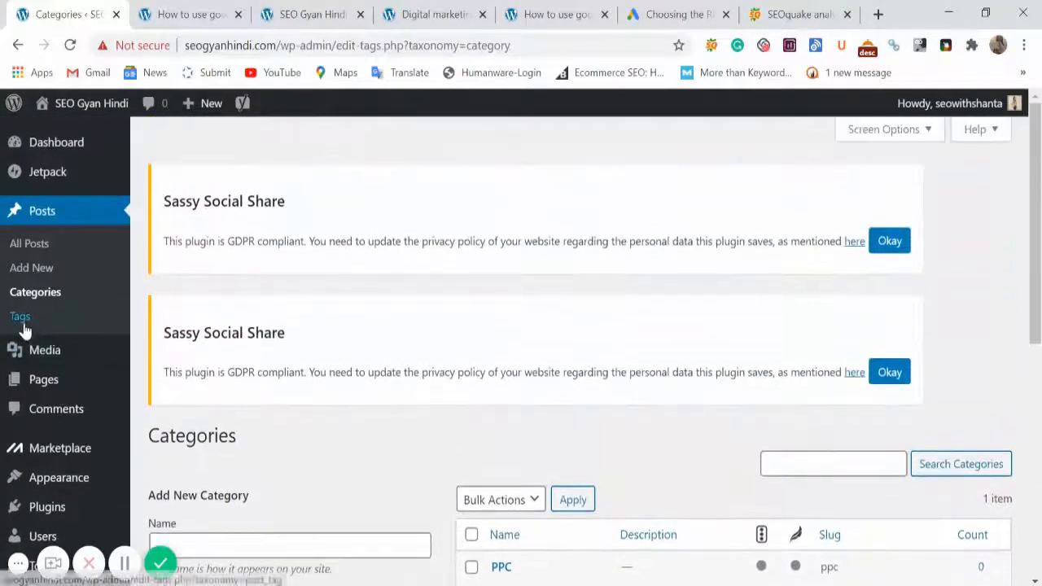
click(23, 324)
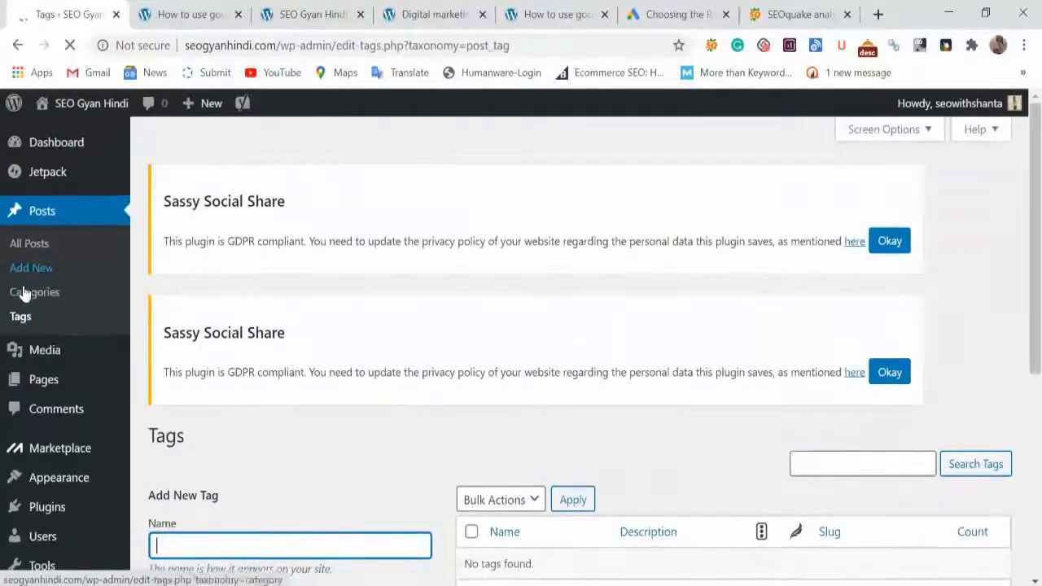
click(27, 243)
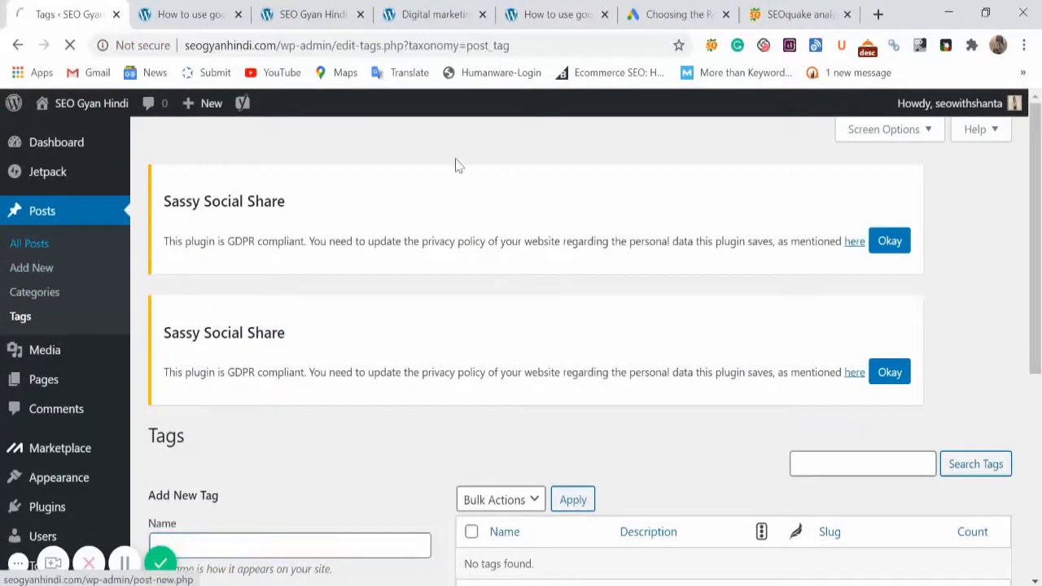
scroll(196, 391, down, 2)
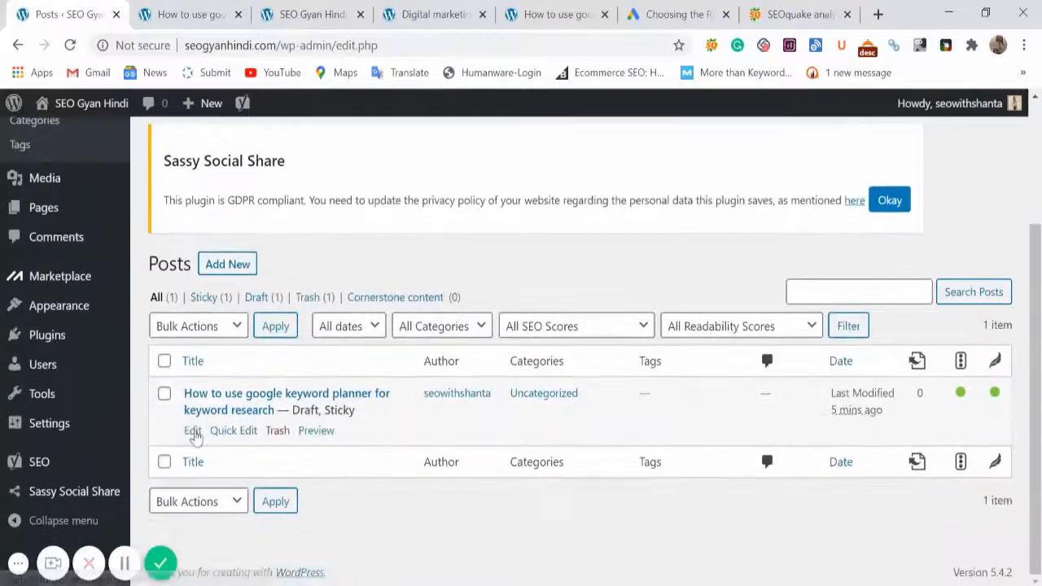
click(193, 432)
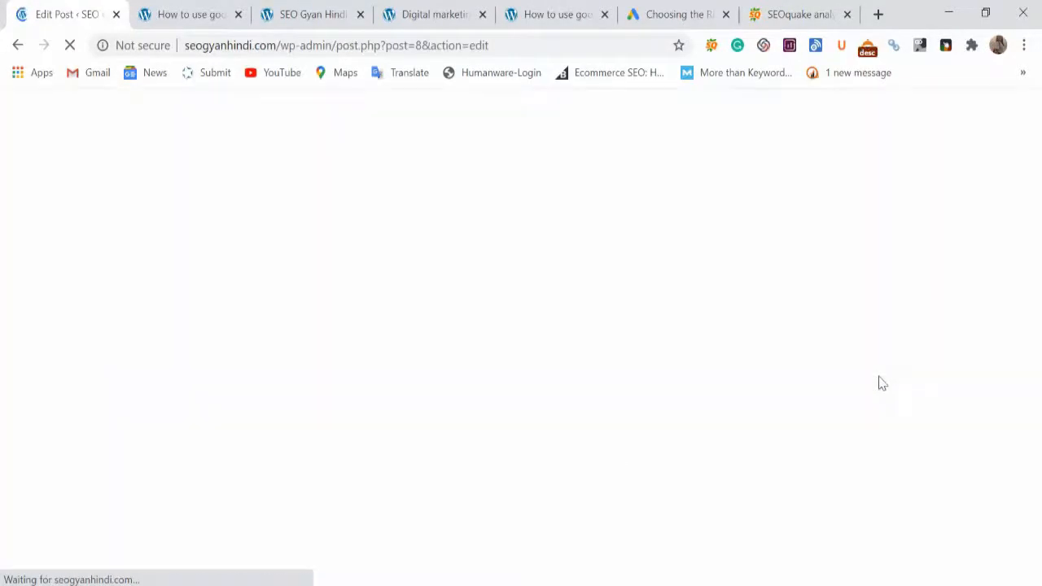
Step: Add the tags gkp, google keyword planner and keywords to the post, and enter search engine as a further tag
scroll(723, 377, down, 4)
scroll(914, 458, down, 6)
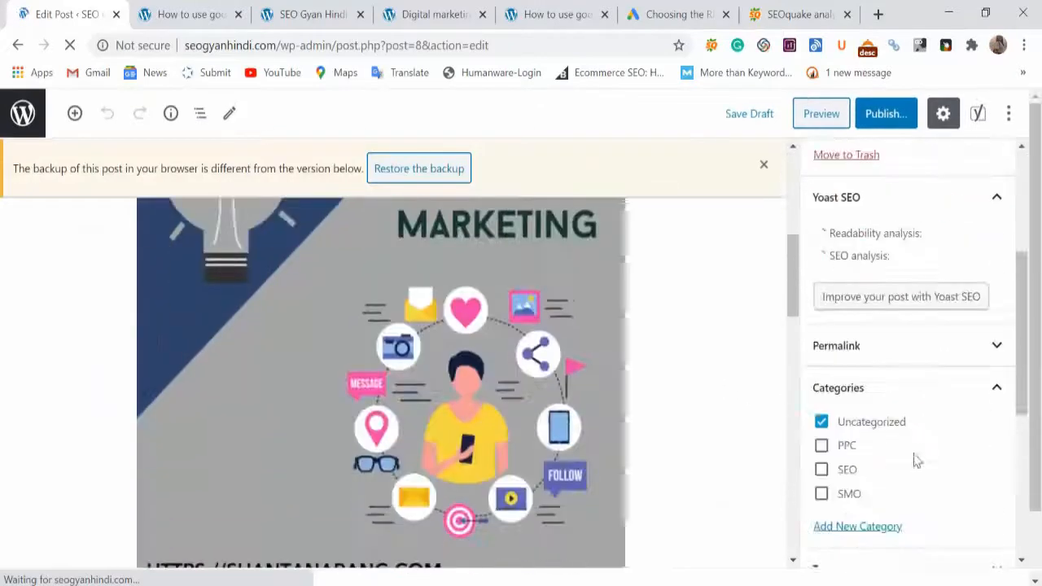
scroll(906, 448, down, 2)
scroll(905, 446, up, 3)
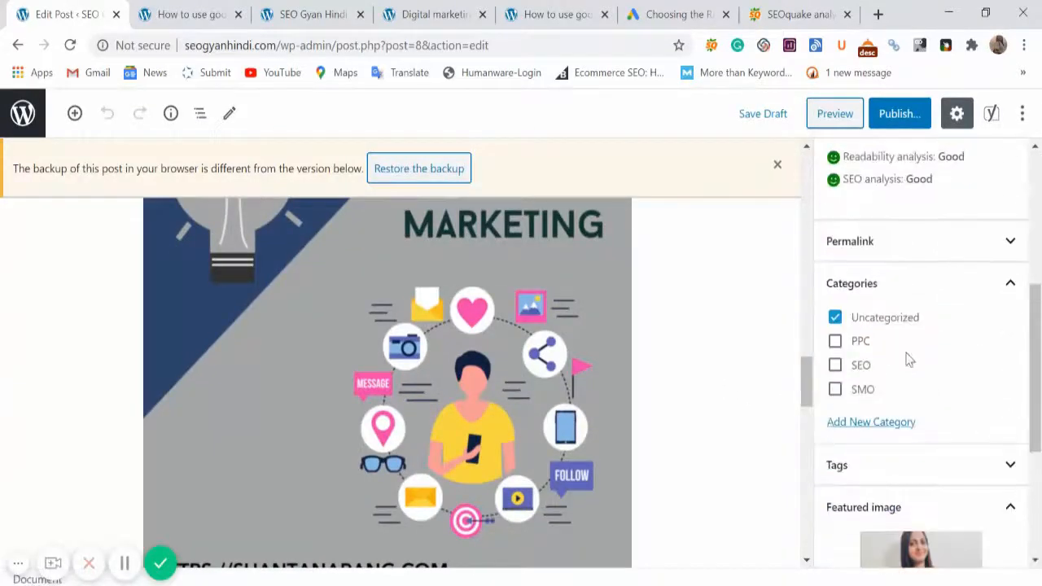
click(873, 474)
scroll(891, 415, down, 2)
click(879, 358)
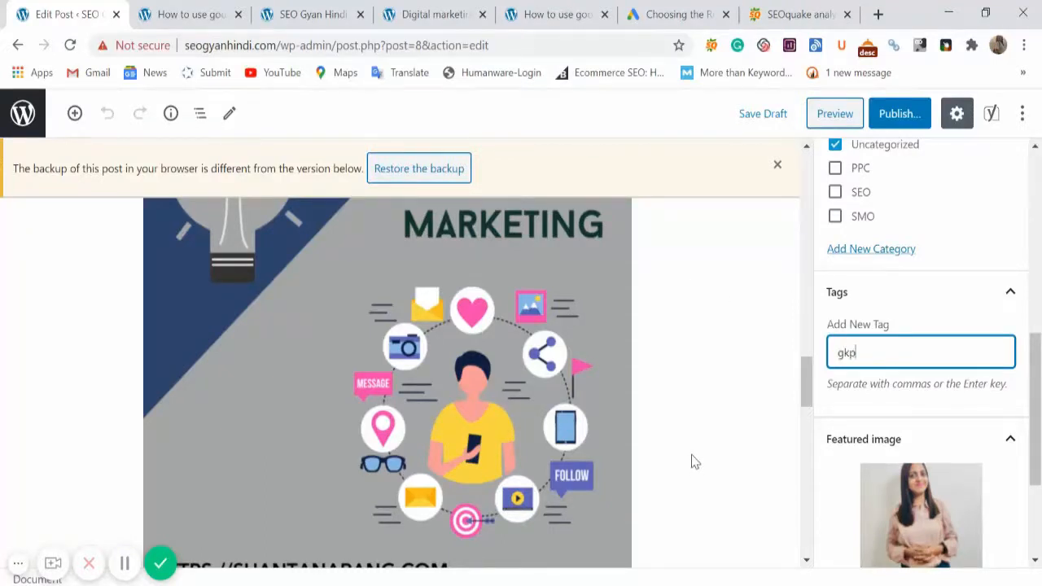
text(kp,goo)
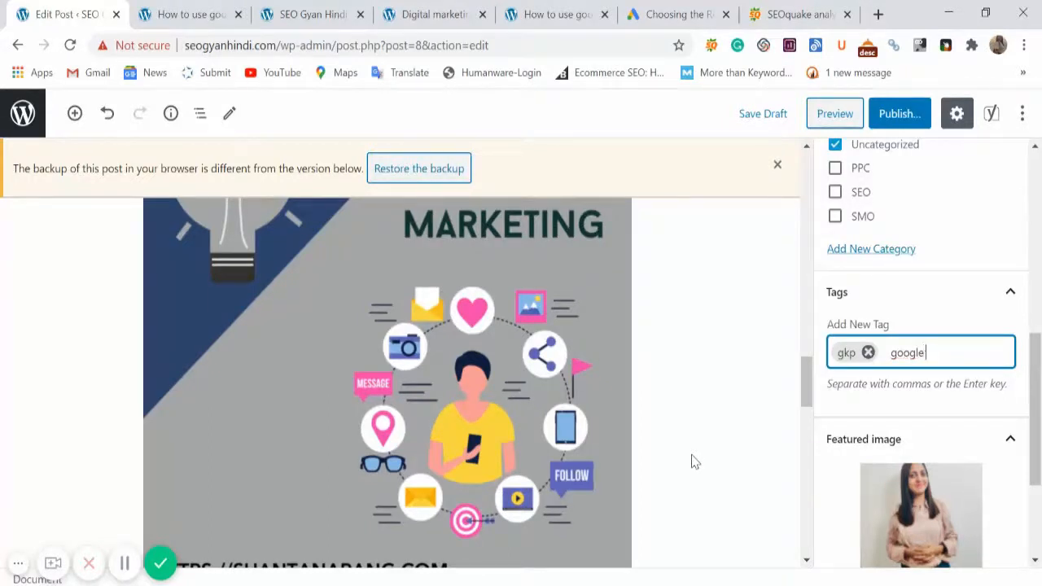
text(gle keyword plan)
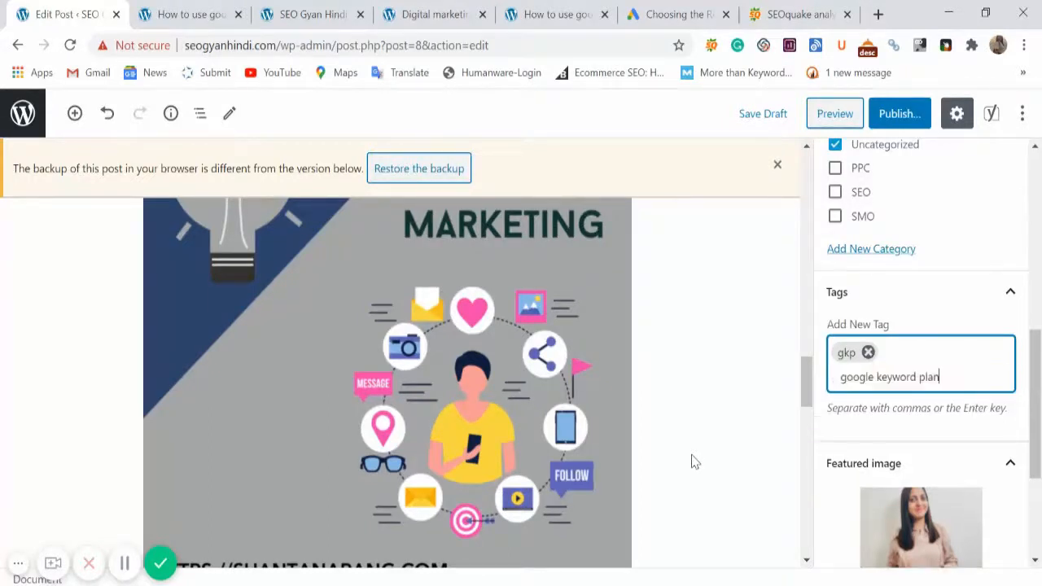
text(ner,key)
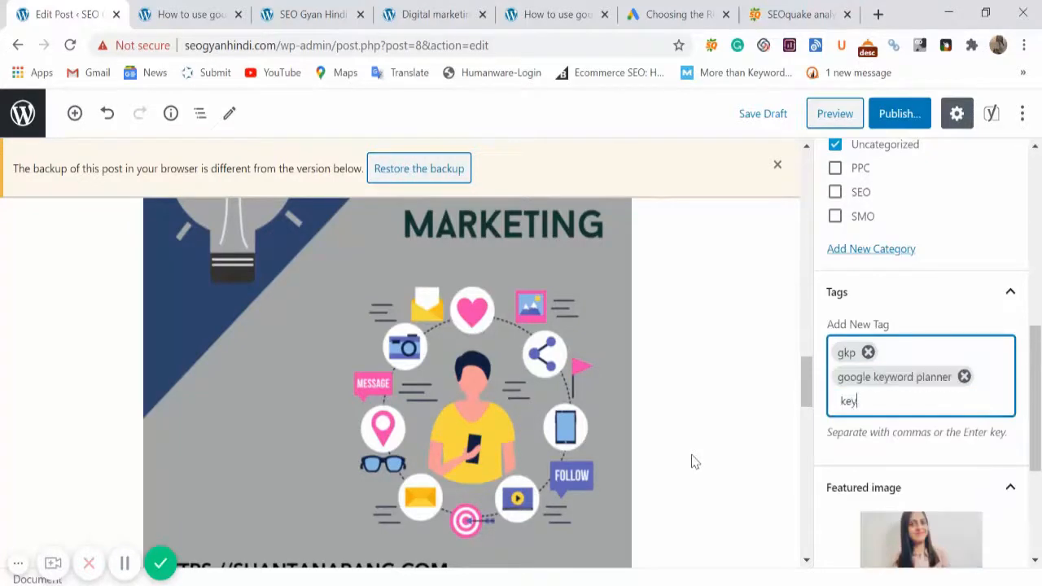
text(words,)
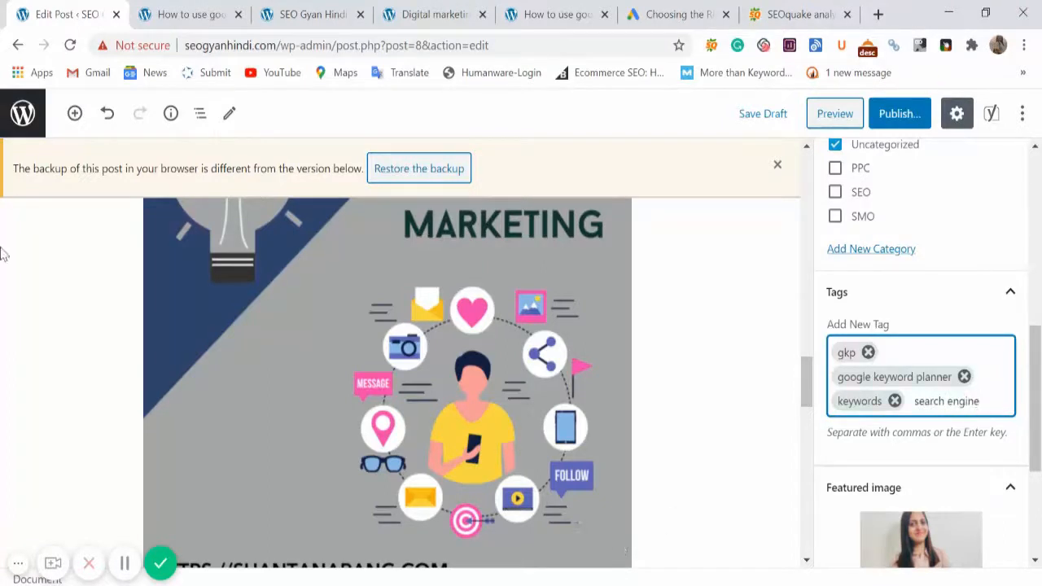
Step: Select the social media marketing image in the post and examine its alt text, image size and dimension settings
click(343, 357)
scroll(895, 365, up, 2)
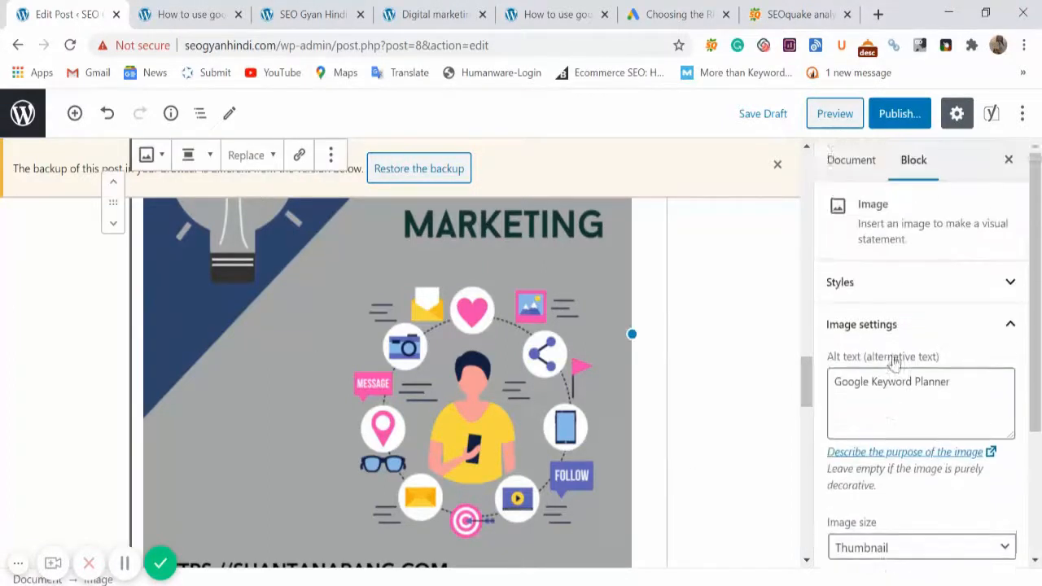
scroll(904, 390, down, 3)
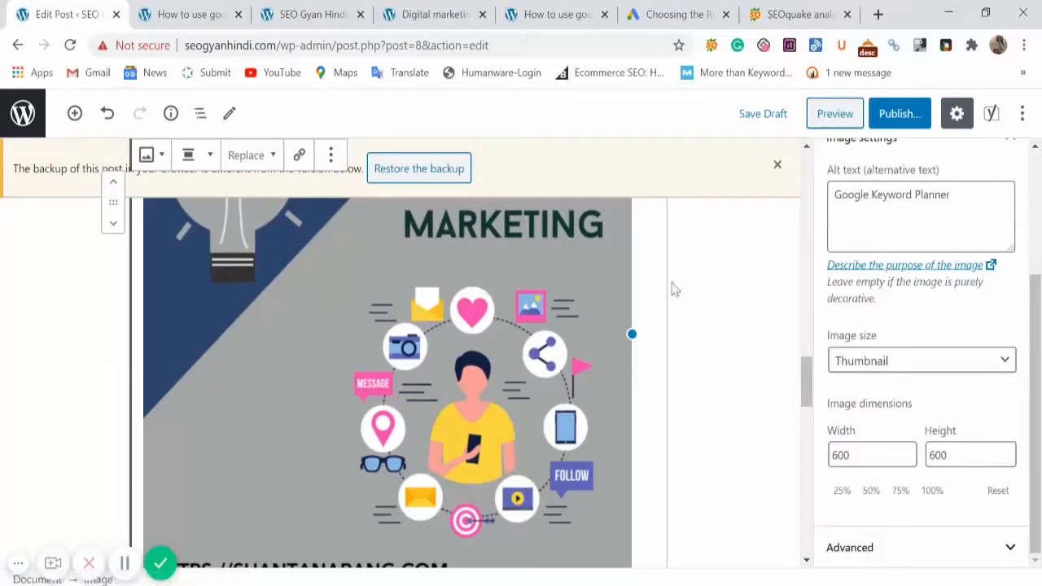
Step: Reload the keyword planner post preview and look over the article's featured image and sidebar
click(188, 14)
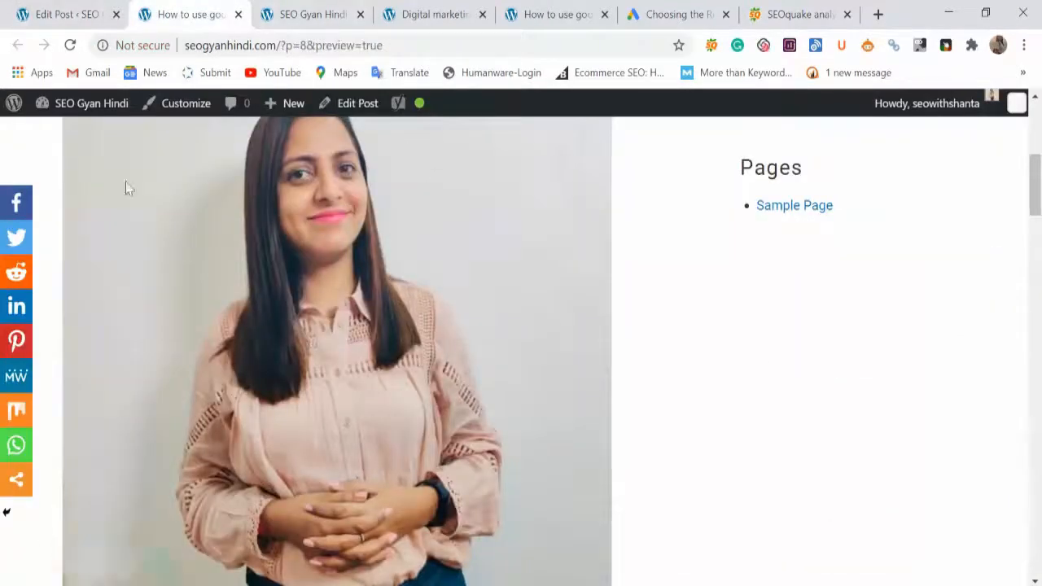
click(71, 46)
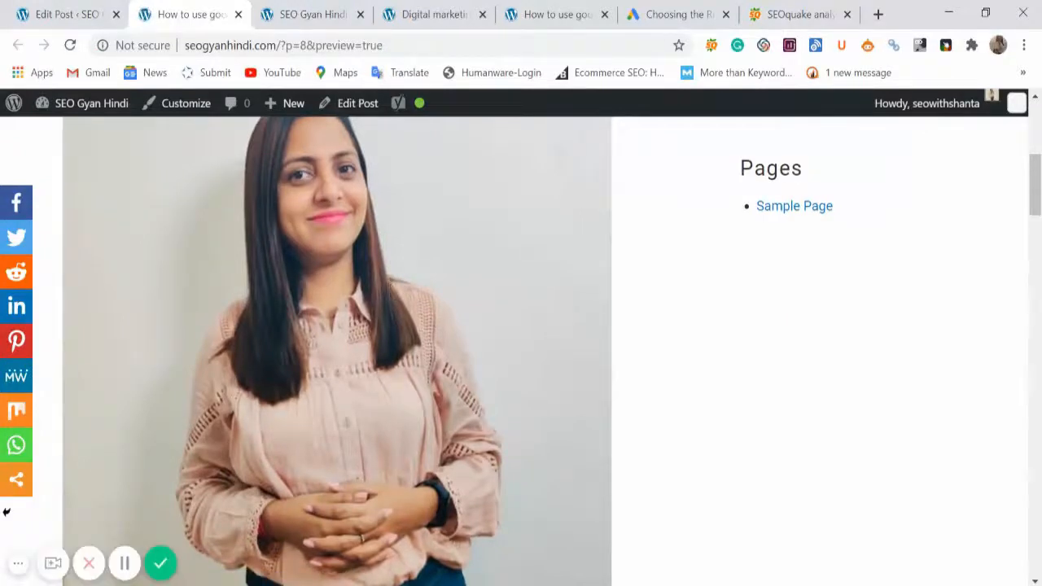
scroll(960, 407, up, 2)
scroll(944, 387, down, 2)
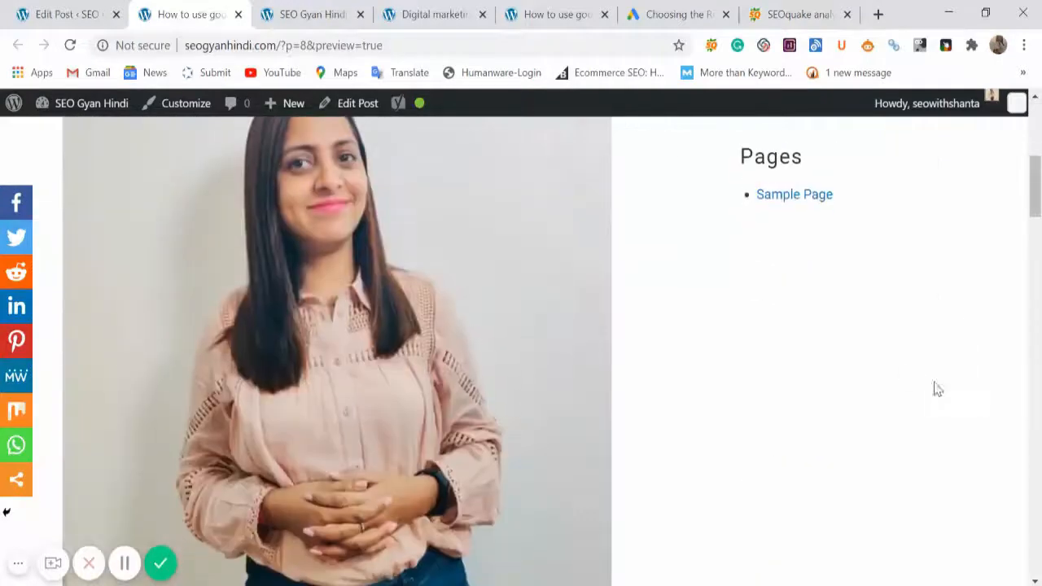
click(70, 46)
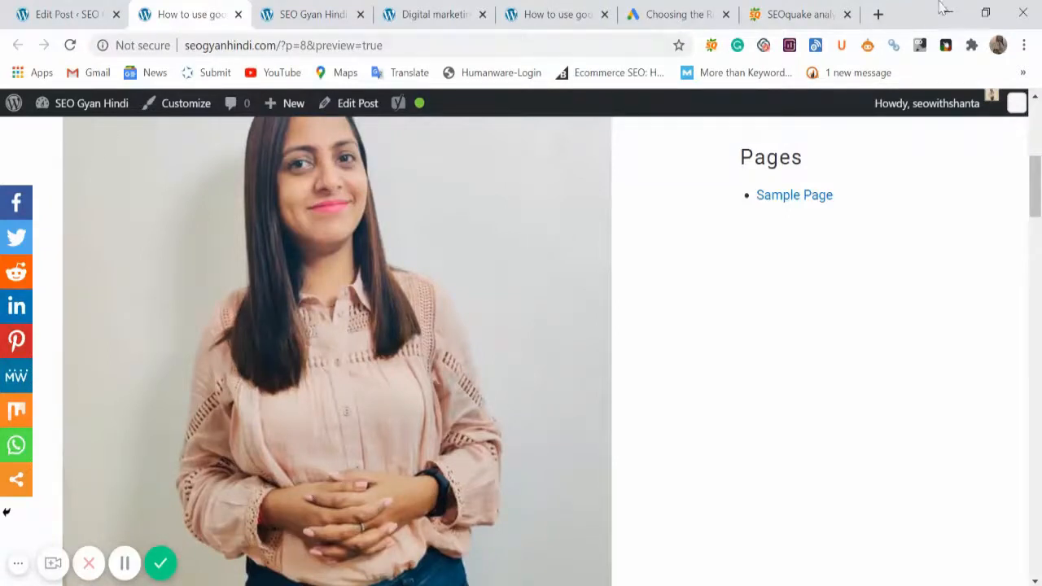
scroll(273, 297, up, 5)
Step: Return to the post editor and review the article content from the social media marketing image up to the title
click(27, 10)
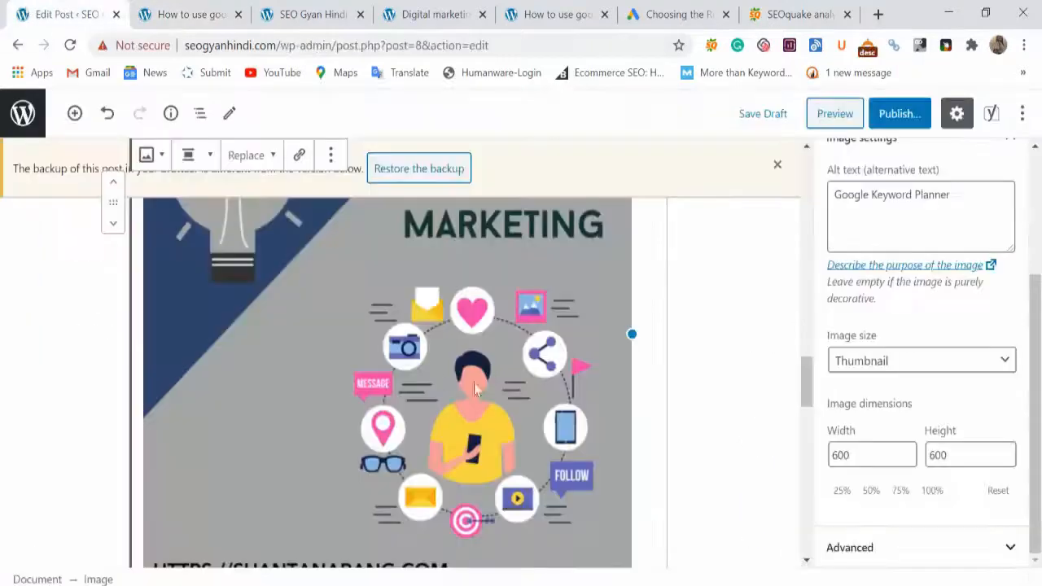
scroll(469, 400, down, 3)
scroll(483, 433, up, 3)
scroll(484, 433, up, 1)
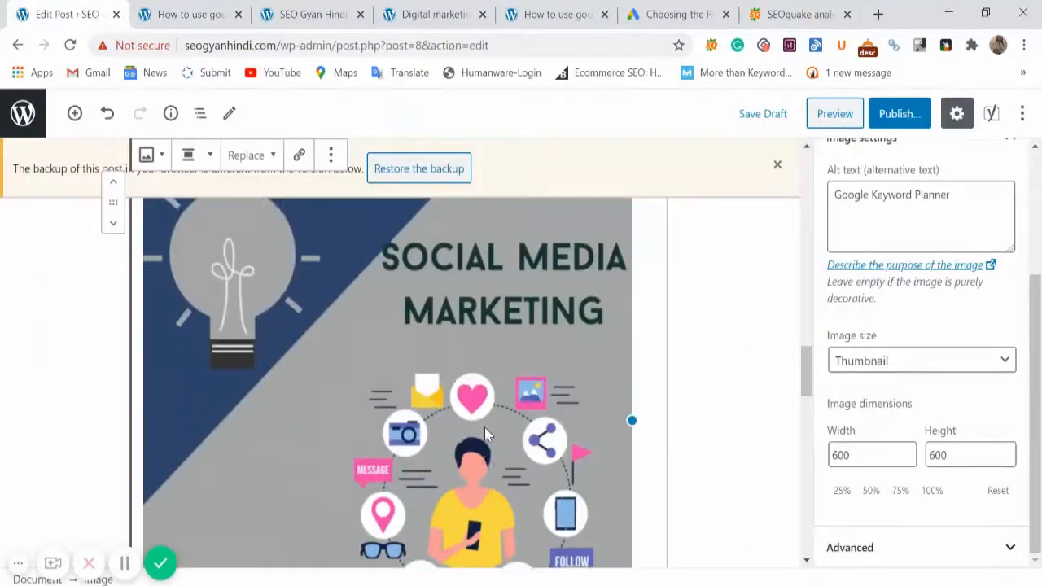
scroll(279, 470, up, 15)
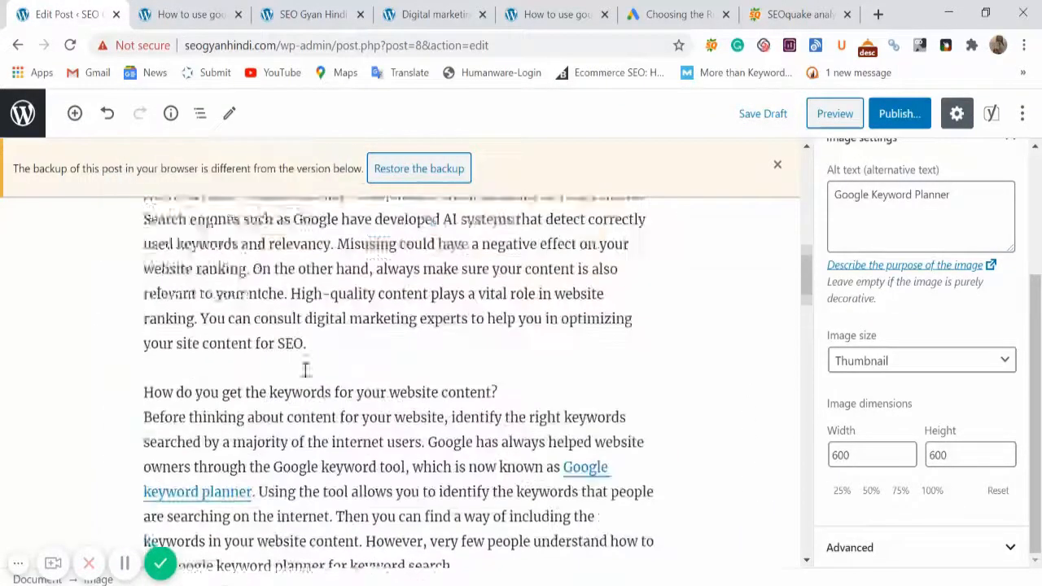
scroll(471, 439, up, 5)
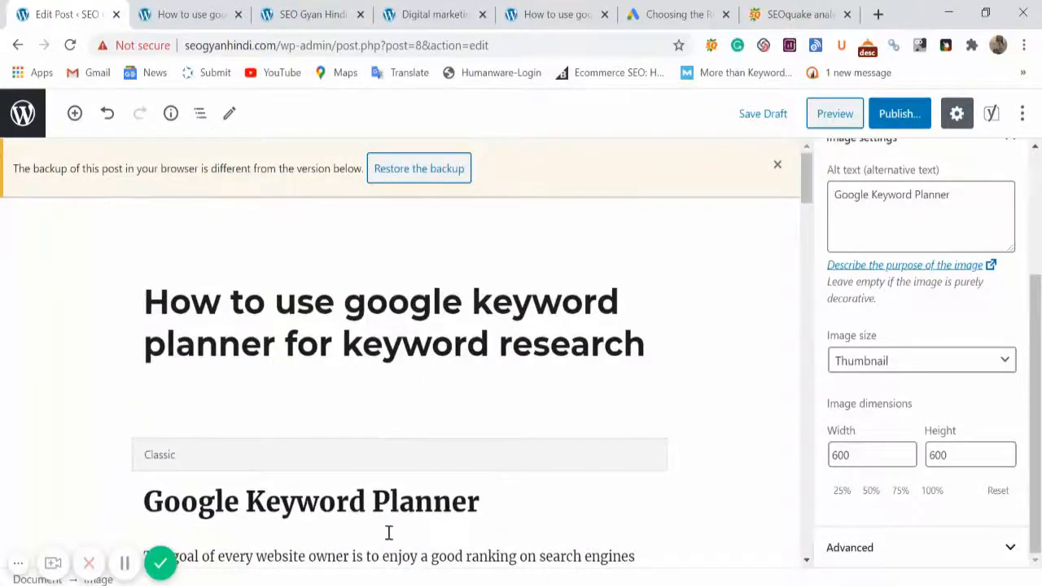
scroll(446, 451, down, 5)
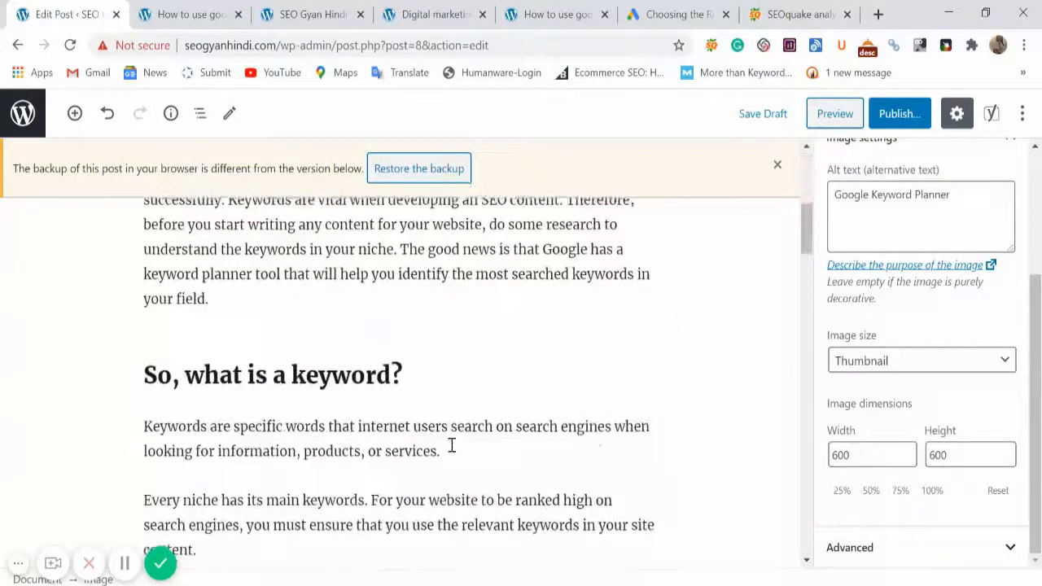
scroll(448, 442, up, 5)
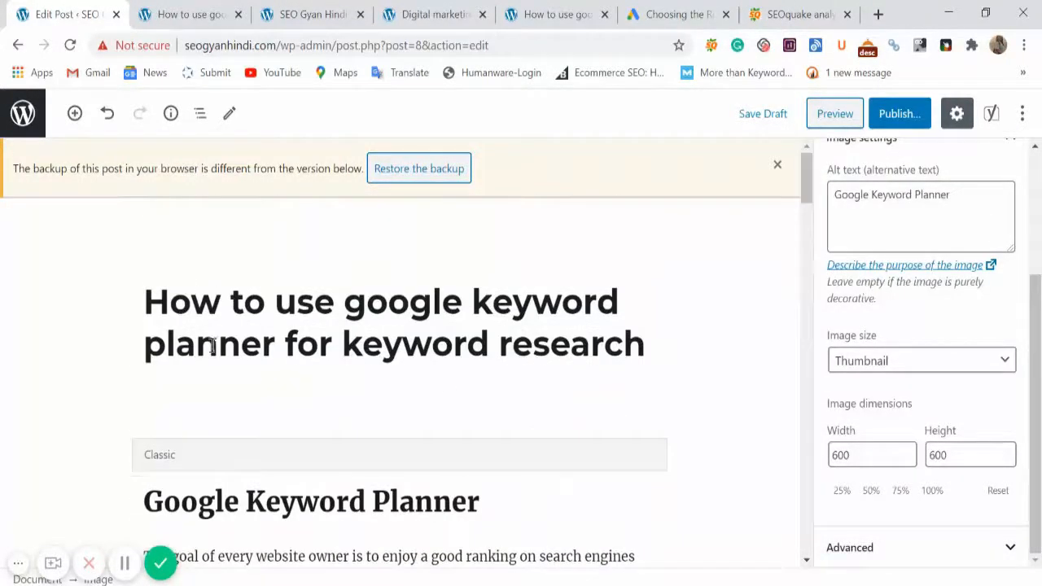
Step: Close the post editor and look through the keyword planner article in the preview
click(116, 14)
click(601, 143)
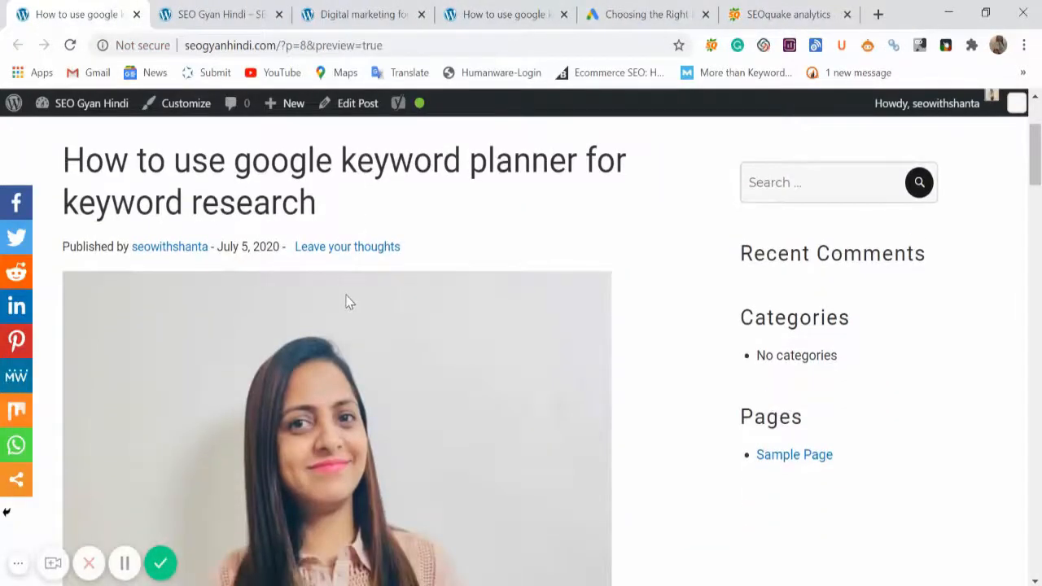
scroll(239, 407, down, 15)
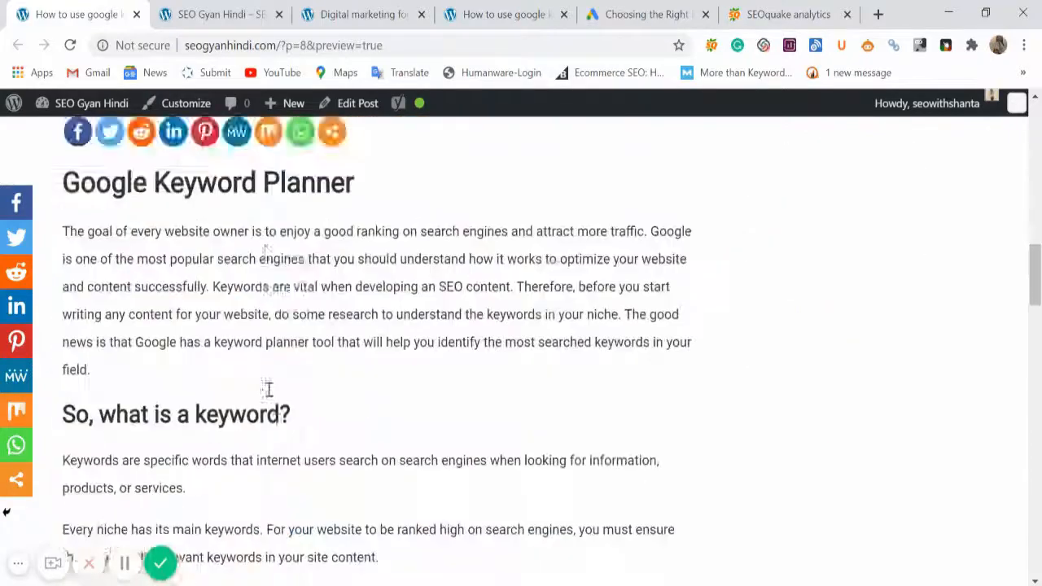